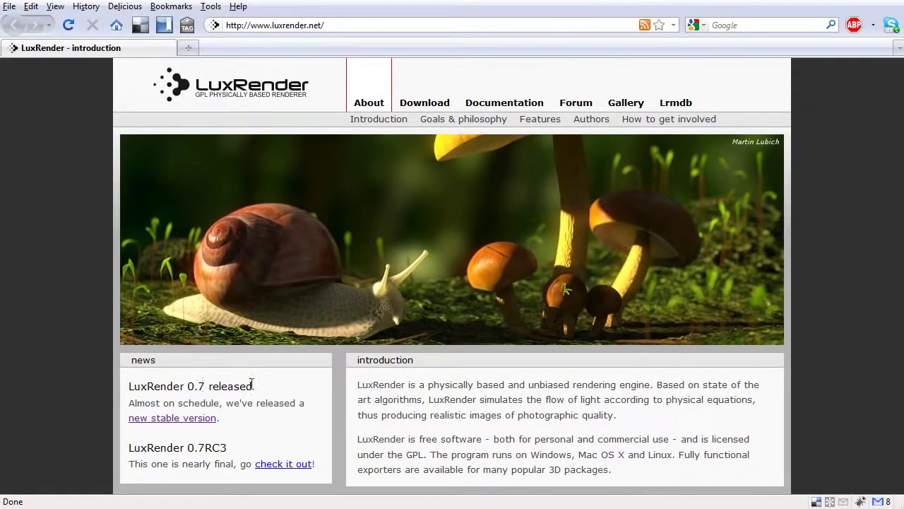
Step: Open the LuxRender 0.7 stable release topic from the site news and download the 64-bit Windows installer (new GUI)
left_click(178, 419)
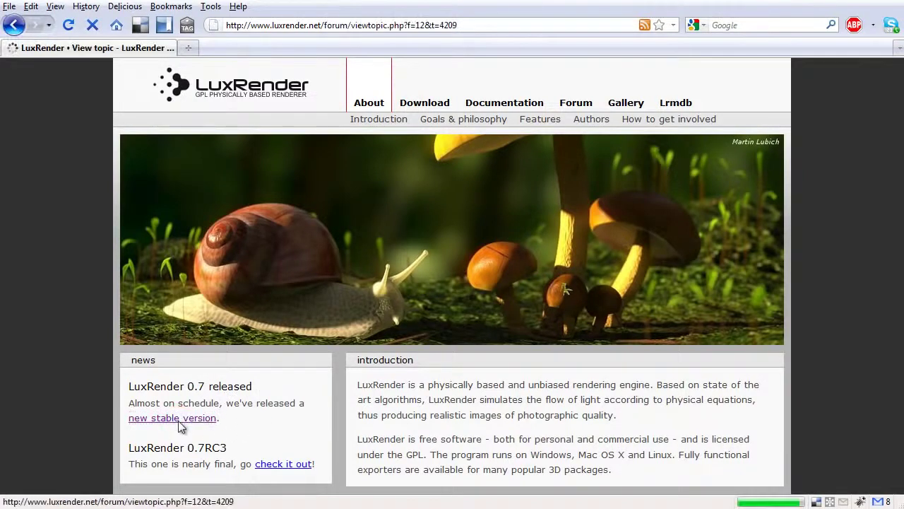
scroll(312, 194, "down", 10)
scroll(299, 176, "up", 8)
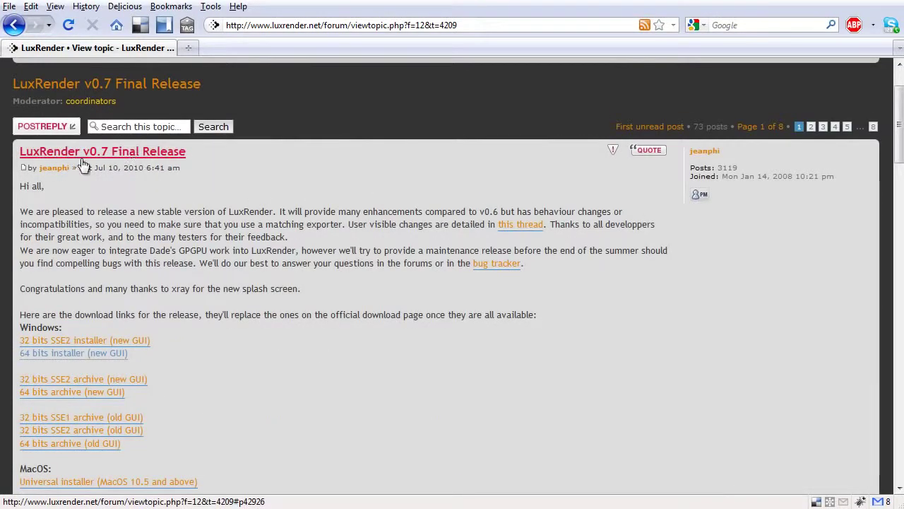
scroll(147, 269, "down", 2)
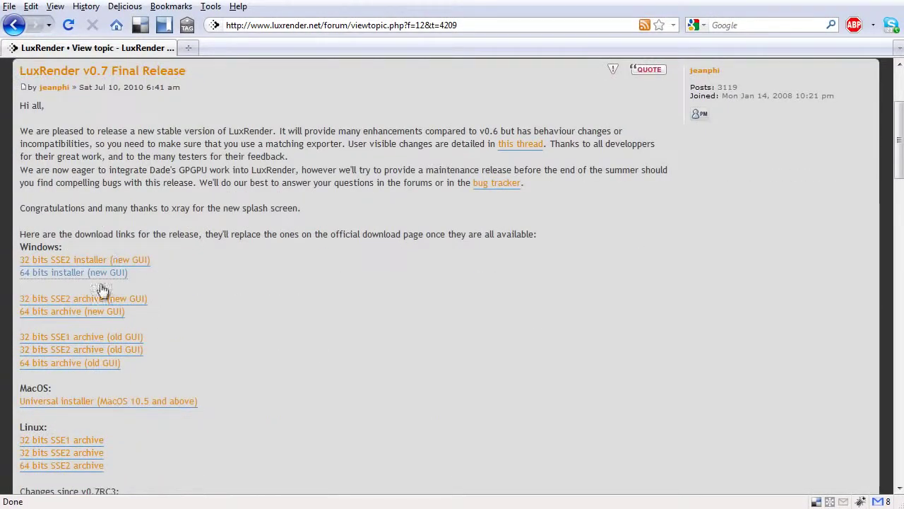
scroll(85, 339, "down", 3)
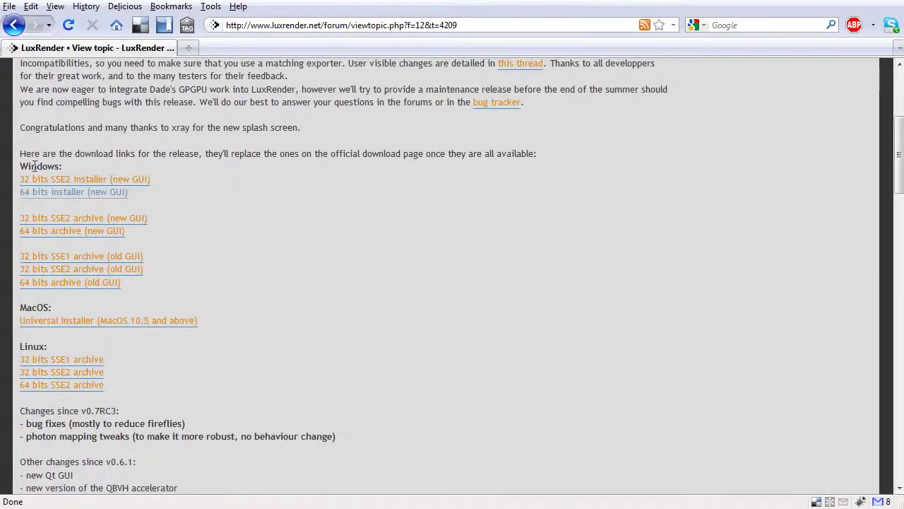
scroll(305, 306, "up", 2)
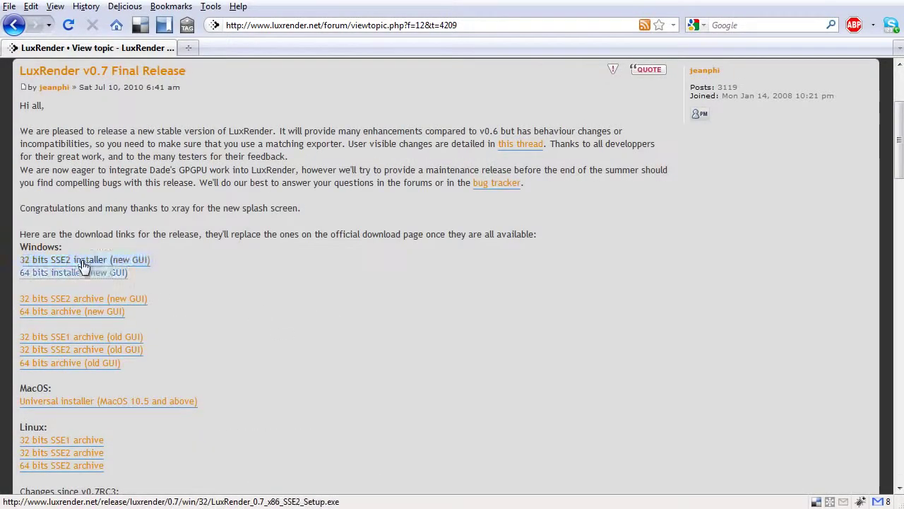
scroll(108, 393, "down", 2)
scroll(106, 389, "up", 2)
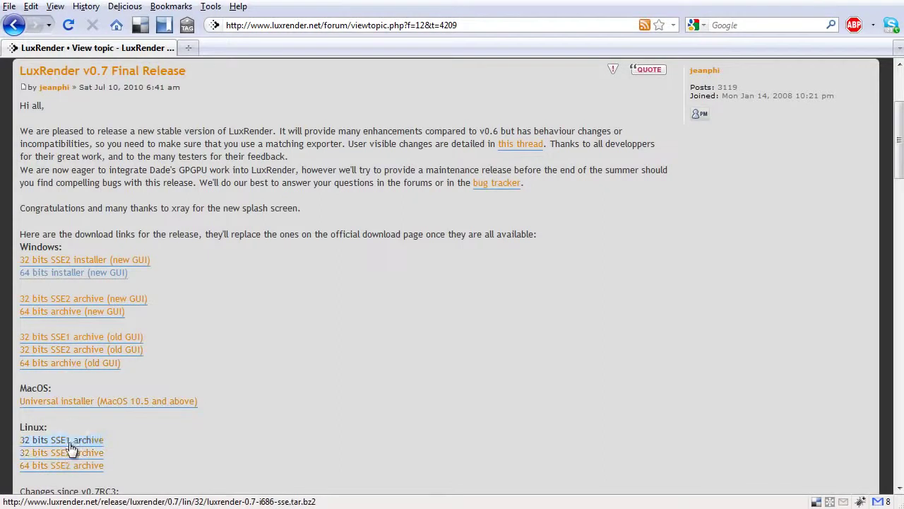
left_click(89, 279)
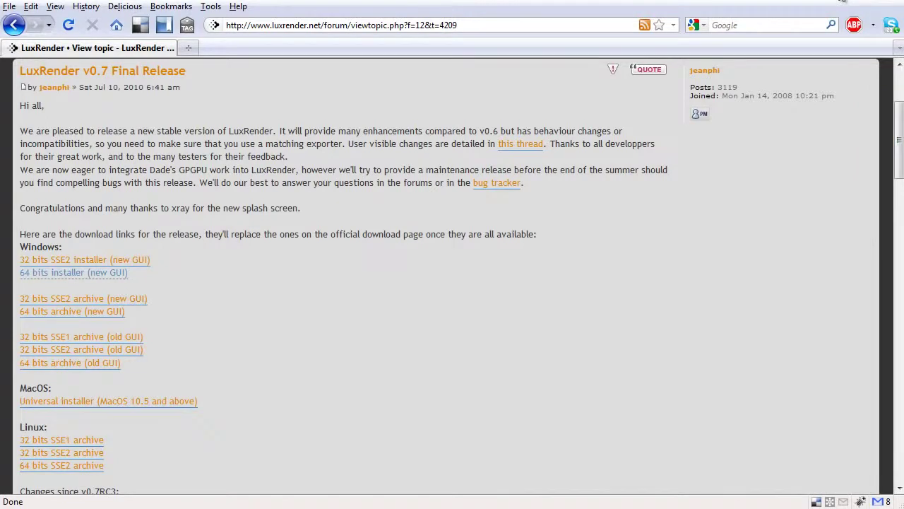
Step: Run the downloaded LuxRender 0.7 x64 setup file from the desktop
left_click(831, 2)
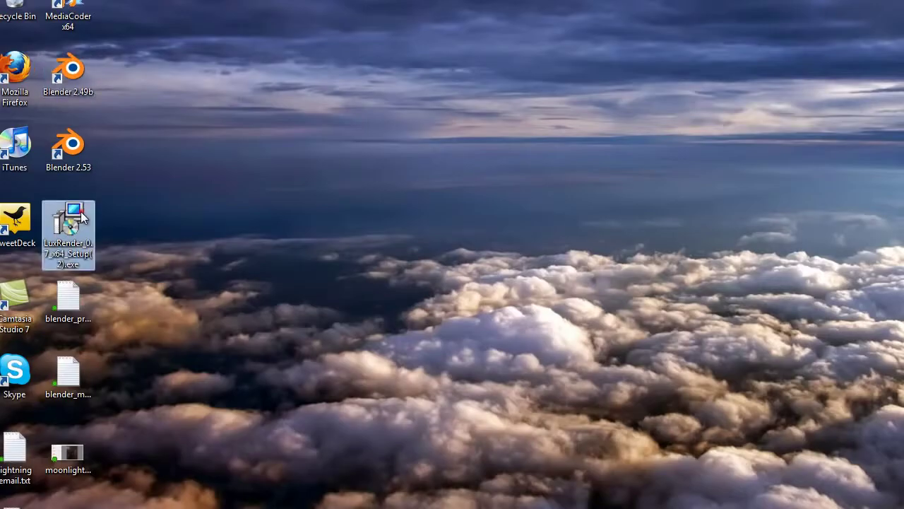
double_click(83, 212)
left_click(583, 293)
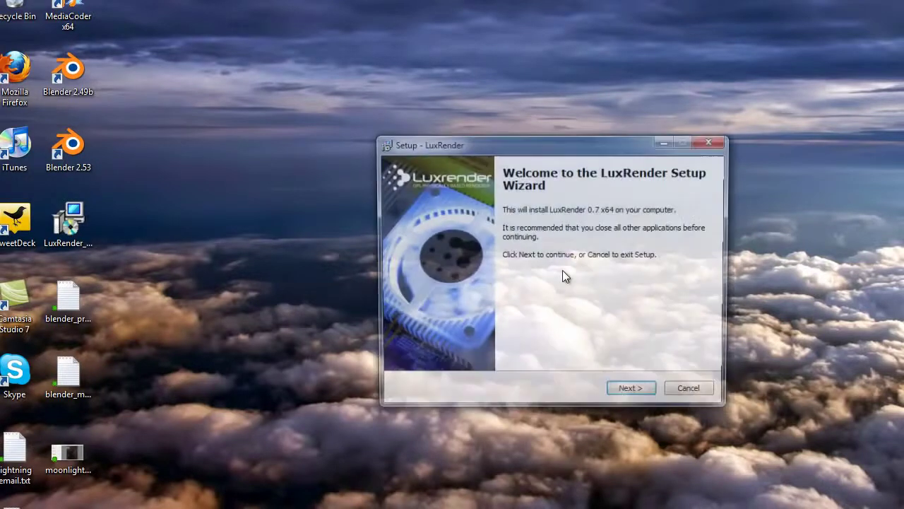
left_click_drag(536, 135, 421, 104)
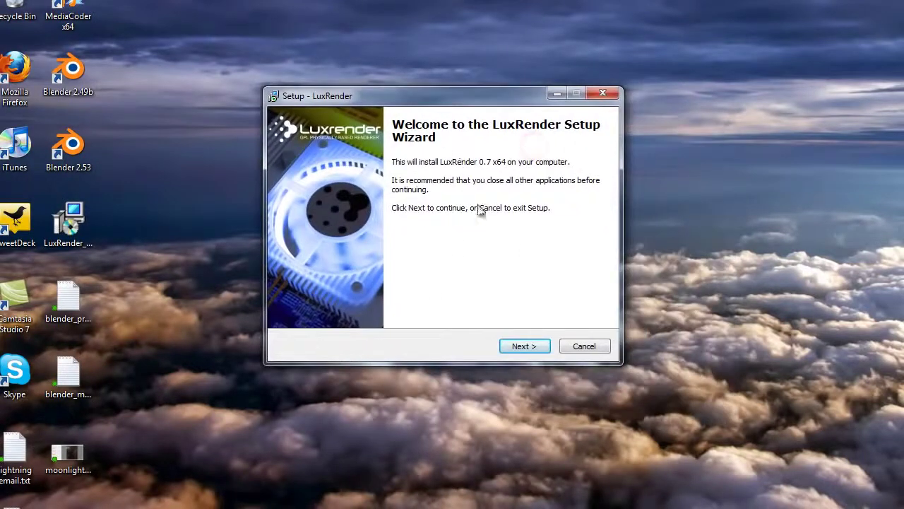
Step: Accept the license agreement and keep C:\Program Files\LuxRender as the destination folder
left_click(532, 346)
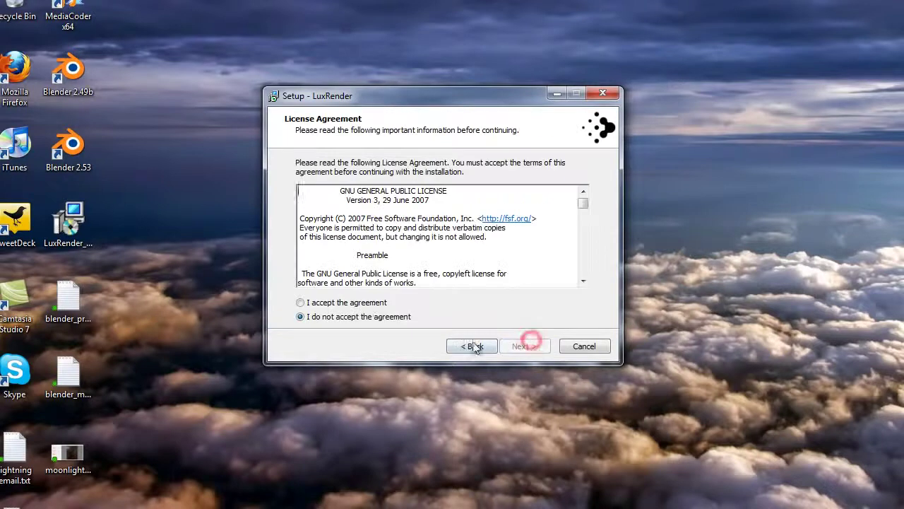
left_click(364, 301)
left_click(526, 348)
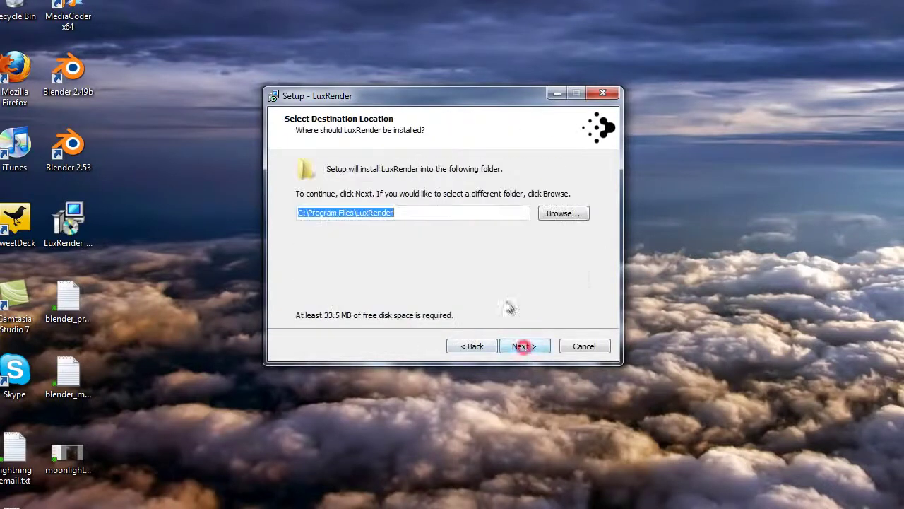
left_click(530, 345)
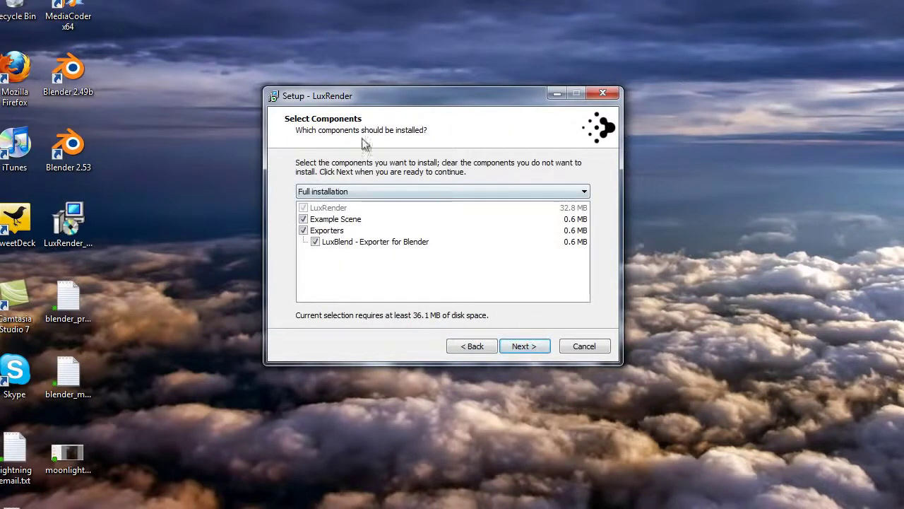
Step: Keep the full installation with the LuxBlend exporter for Blender, and accept the proposed Blender scripts folder
left_click(315, 243)
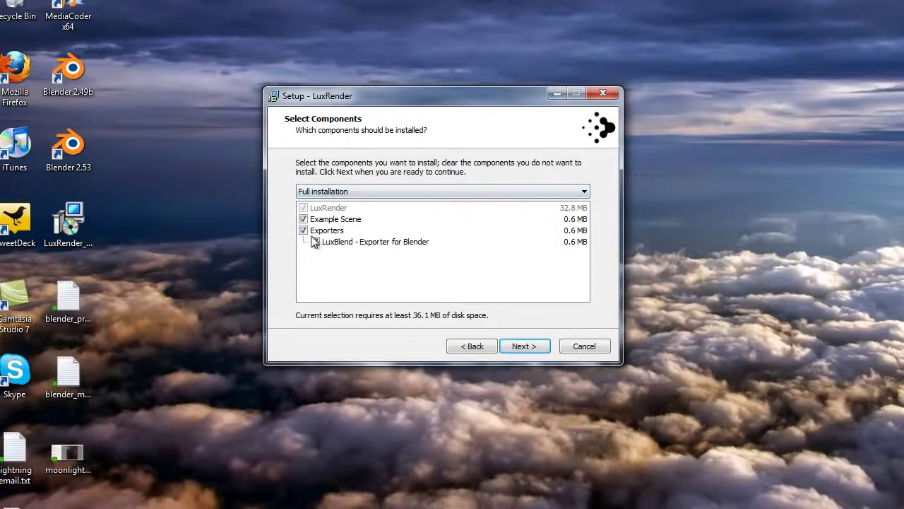
left_click(316, 242)
left_click(523, 346)
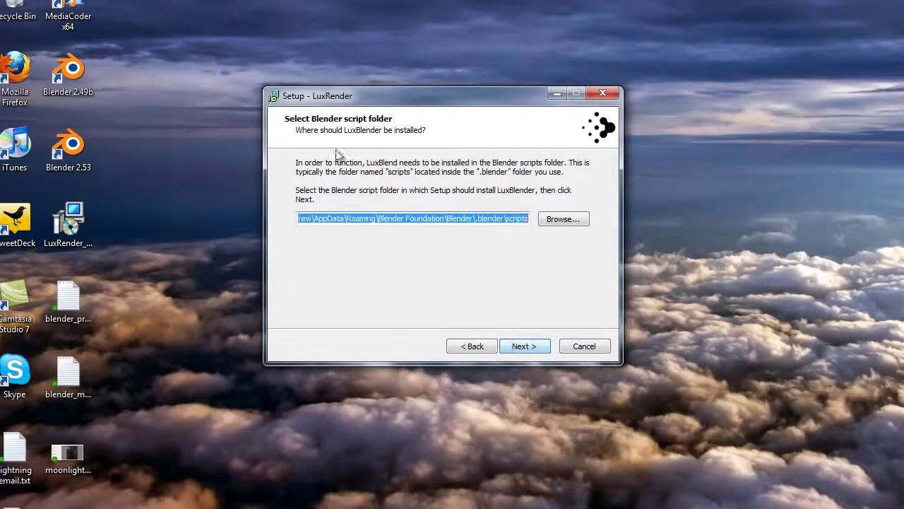
left_click(508, 220)
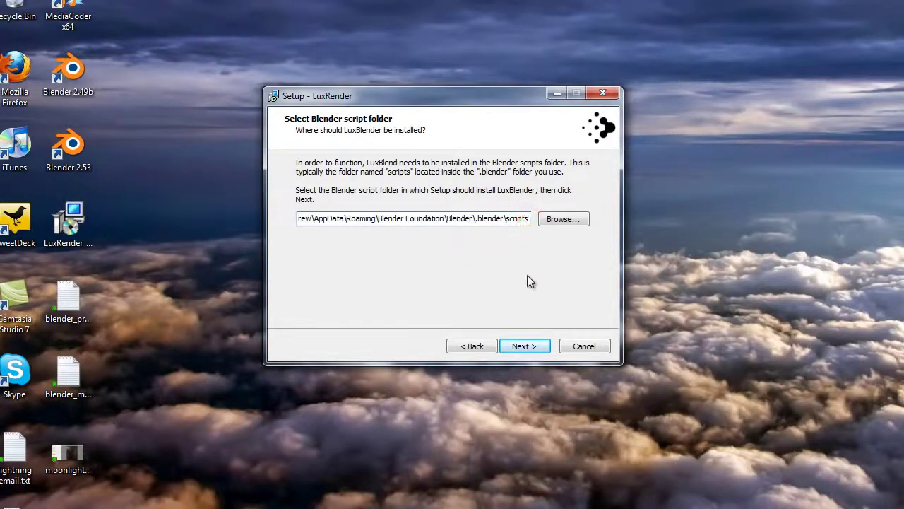
left_click(531, 351)
left_click(533, 351)
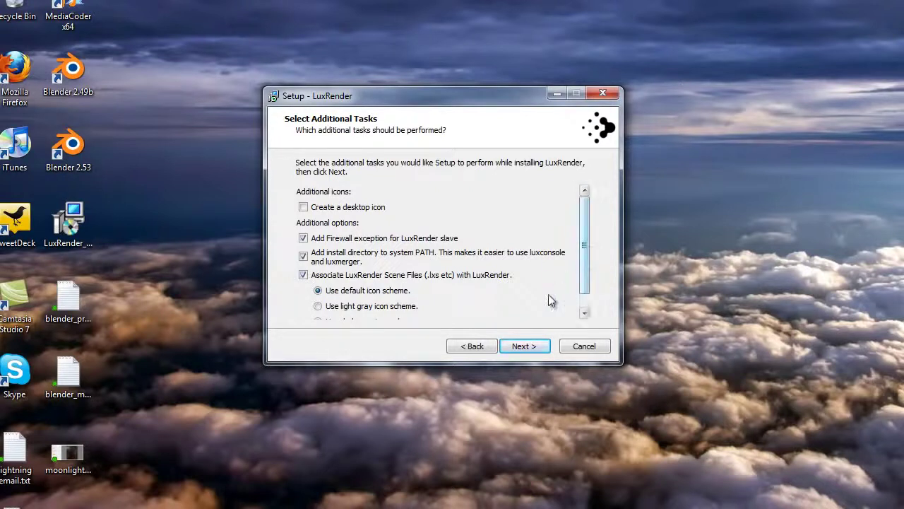
Step: Install LuxRender with the default additional tasks and finish the setup without launching LuxRender
left_click(534, 350)
left_click(526, 346)
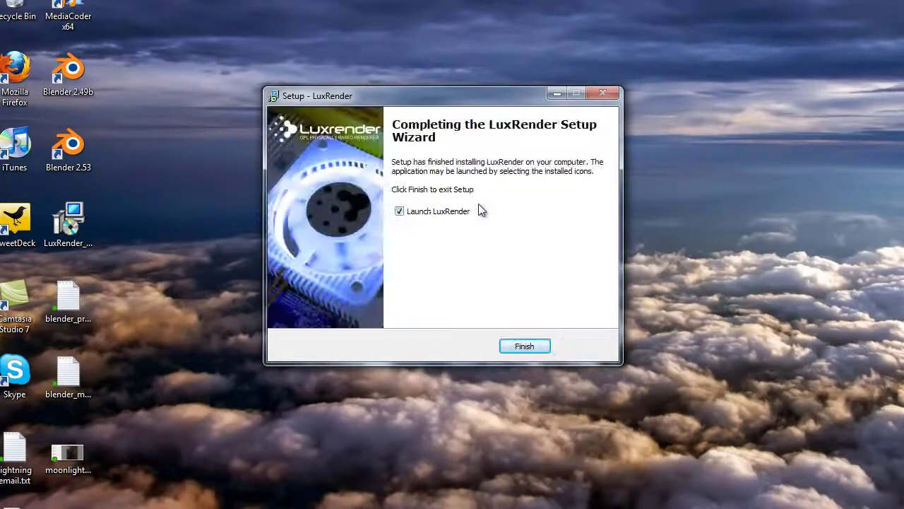
left_click(449, 216)
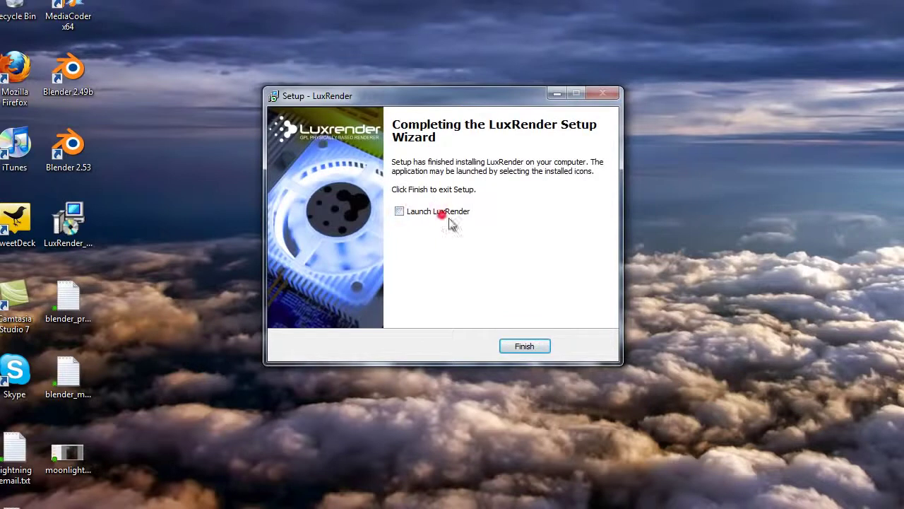
left_click(526, 346)
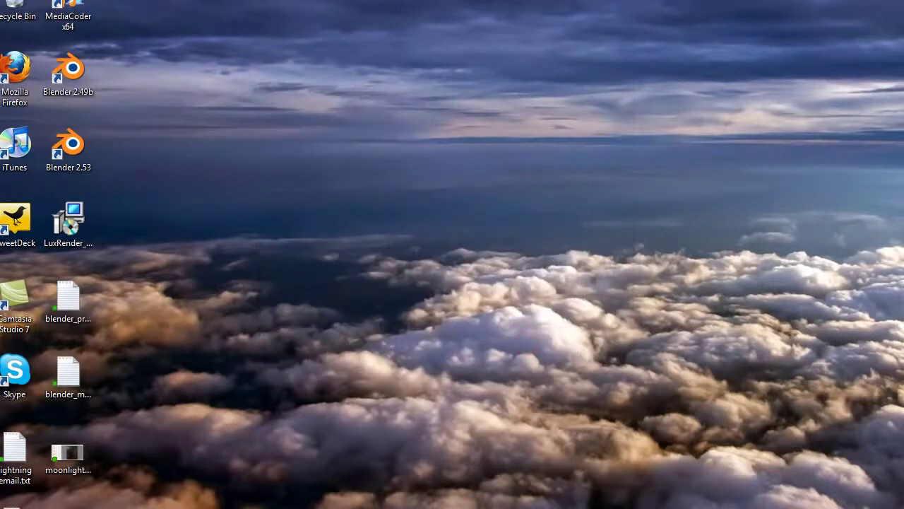
Step: Switch to Blender 2.49 and split the 3D view into two side-by-side areas
left_click(343, 497)
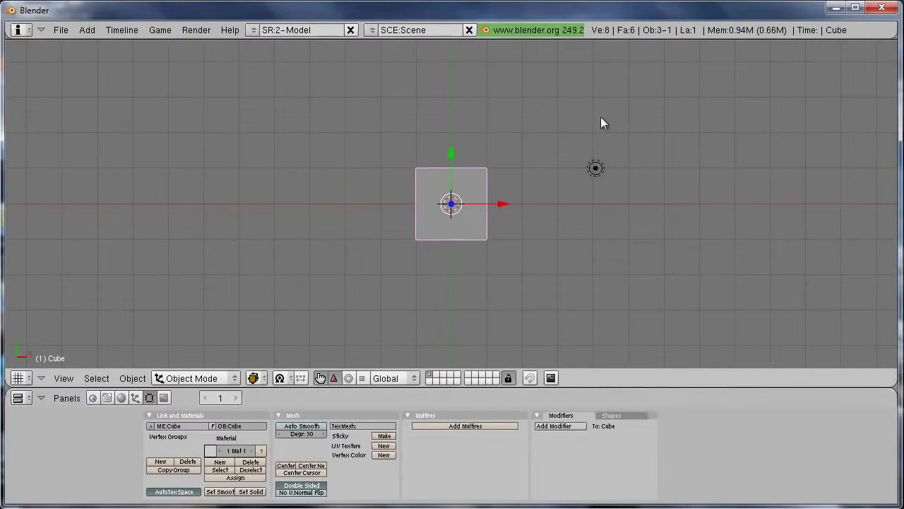
right_click(620, 42)
left_click(619, 39)
left_click(620, 42)
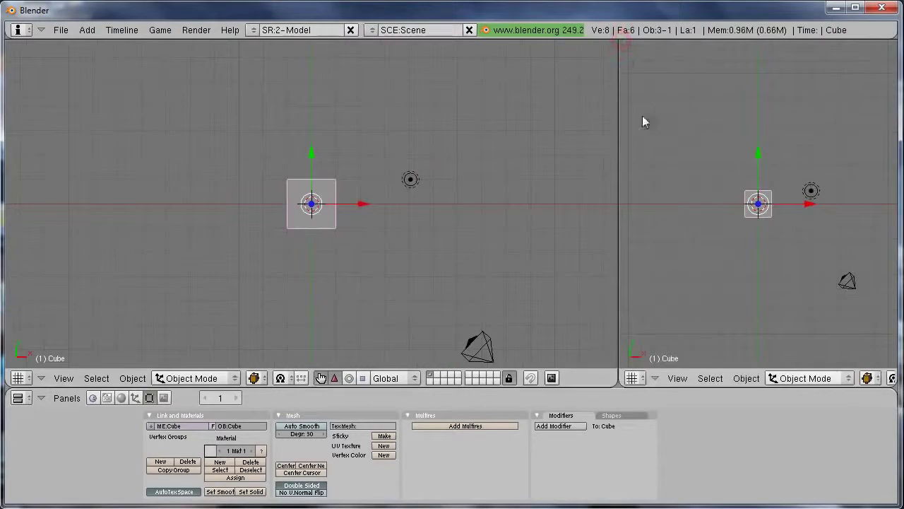
Step: Turn the narrower new area into a Scripts Window and run the LuxBlend v0.7 Exporter render script in it
left_click(632, 378)
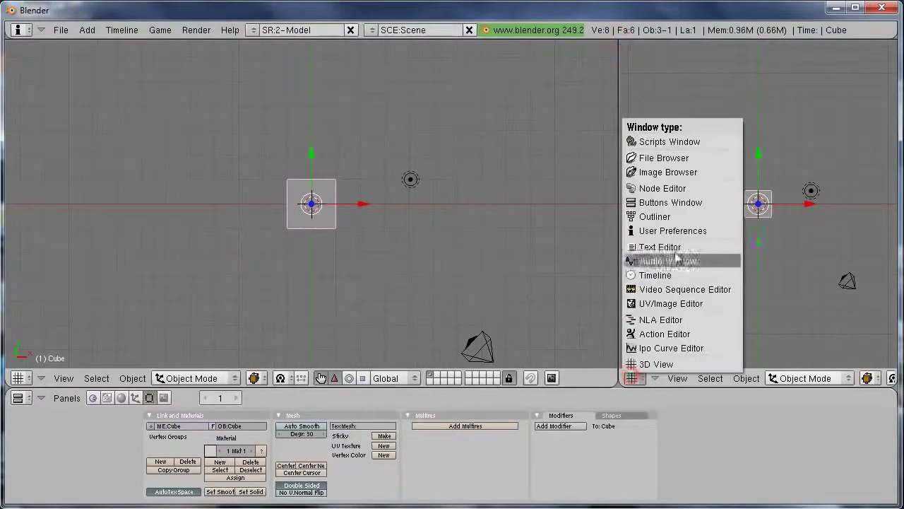
left_click(670, 142)
left_click(680, 378)
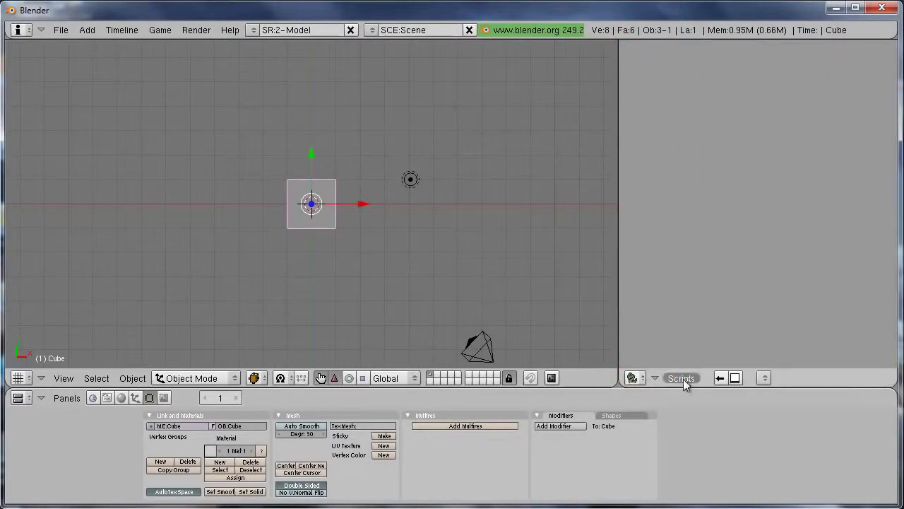
mouse_move(707, 252)
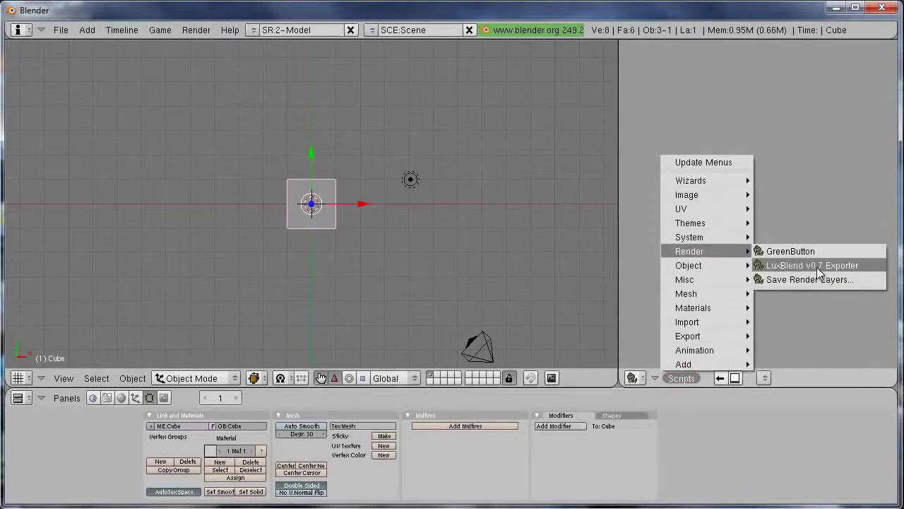
left_click(844, 266)
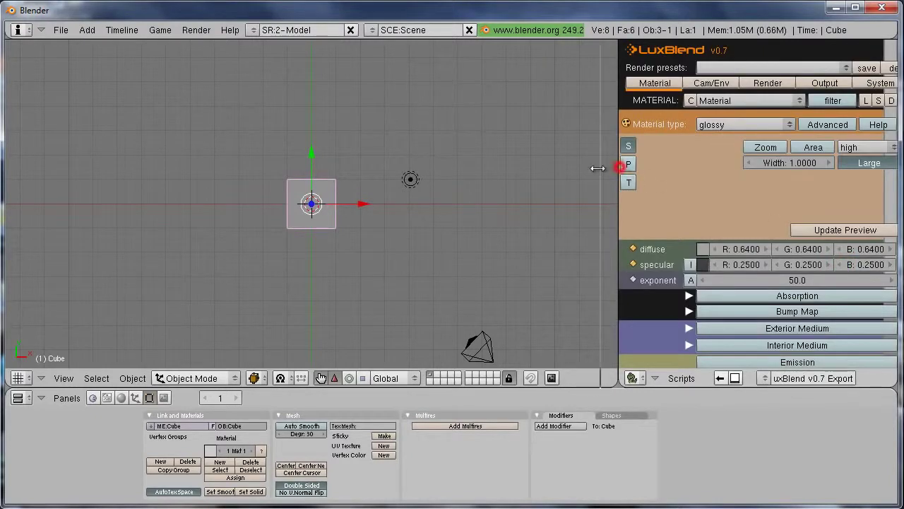
Step: Widen the LuxBlend area to fit its full width and look over its material settings
left_click_drag(608, 166, 579, 167)
scroll(784, 218, "down", 5)
scroll(735, 191, "up", 4)
scroll(706, 133, "down", 8)
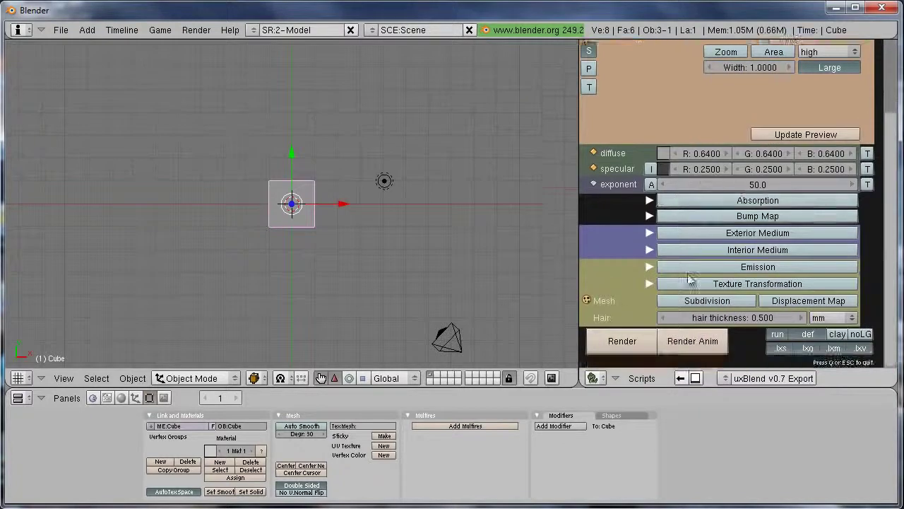
scroll(685, 212, "up", 8)
scroll(680, 188, "down", 5)
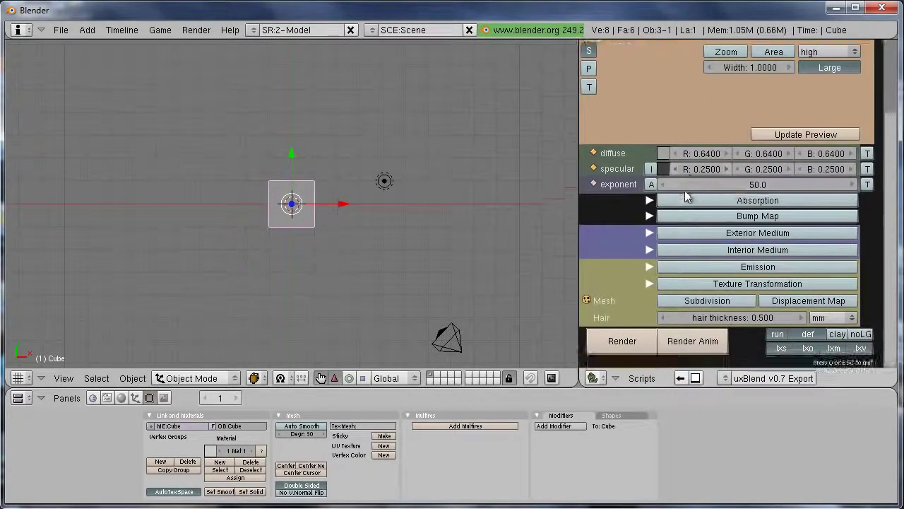
scroll(690, 189, "up", 5)
mouse_move(896, 168)
left_mouse_down()
mouse_move(890, 262)
mouse_move(887, 181)
left_mouse_up()
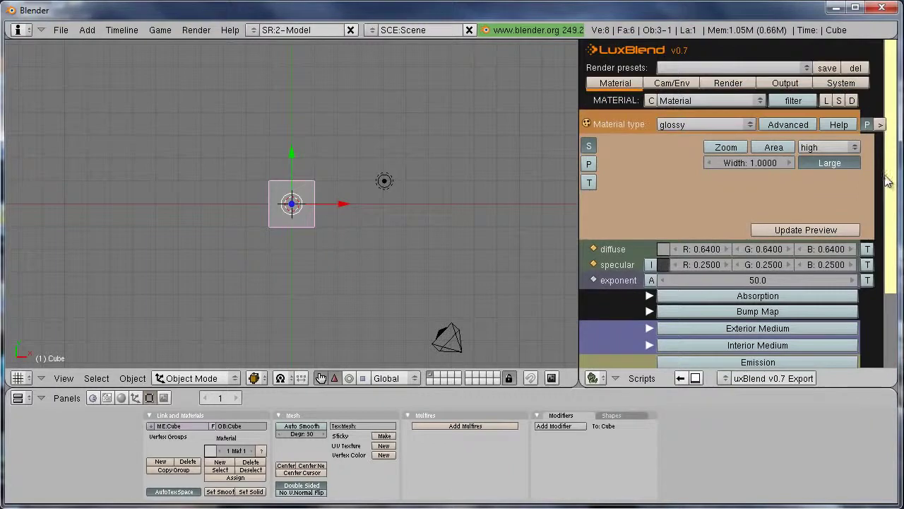
Step: Look through LuxBlend's Cam/Env, Render, Output and System settings, returning to the Material settings
left_click(672, 83)
left_click(728, 82)
left_click(782, 83)
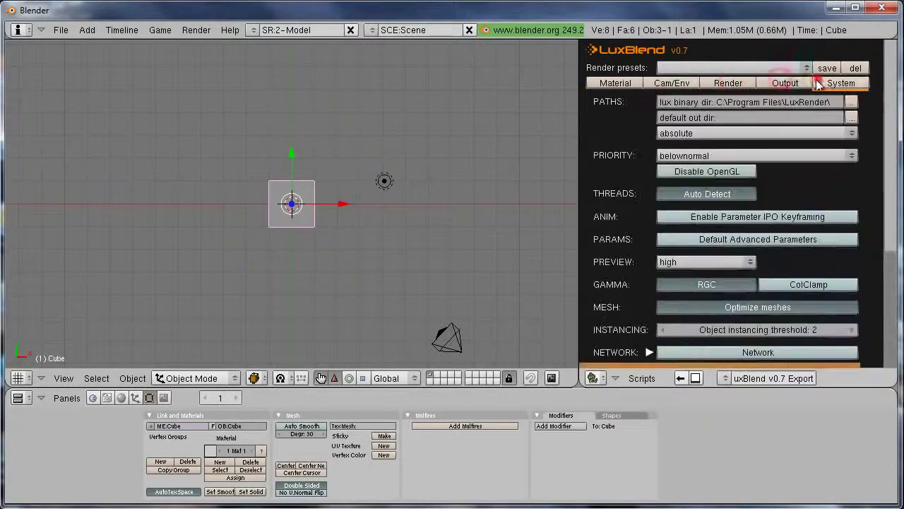
left_click(615, 83)
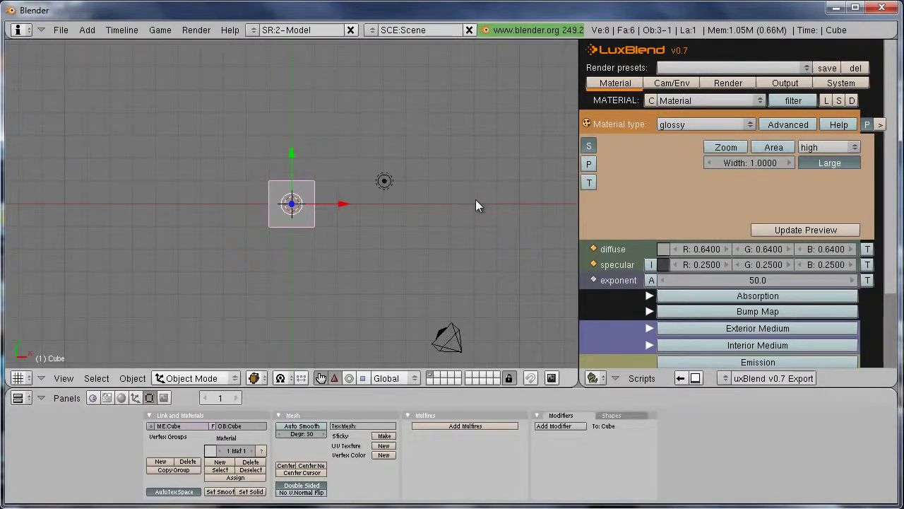
scroll(805, 142, "down", 5)
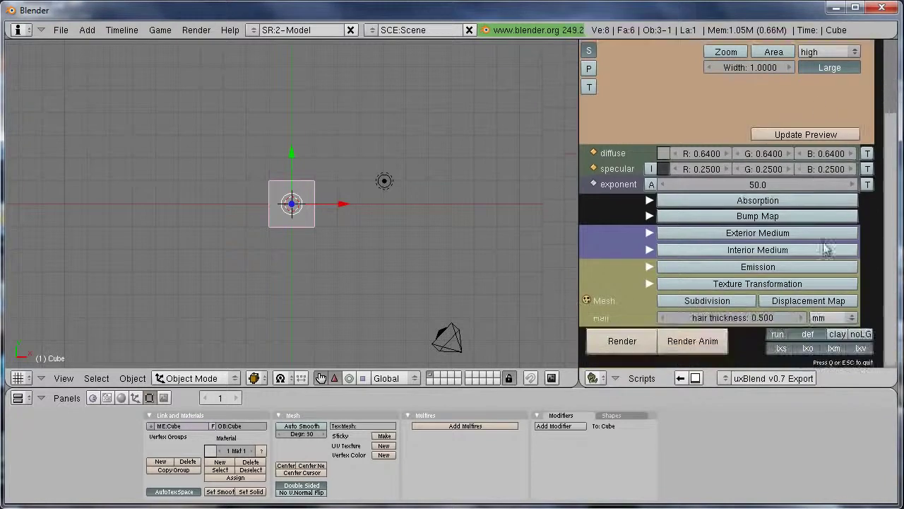
scroll(822, 248, "up", 5)
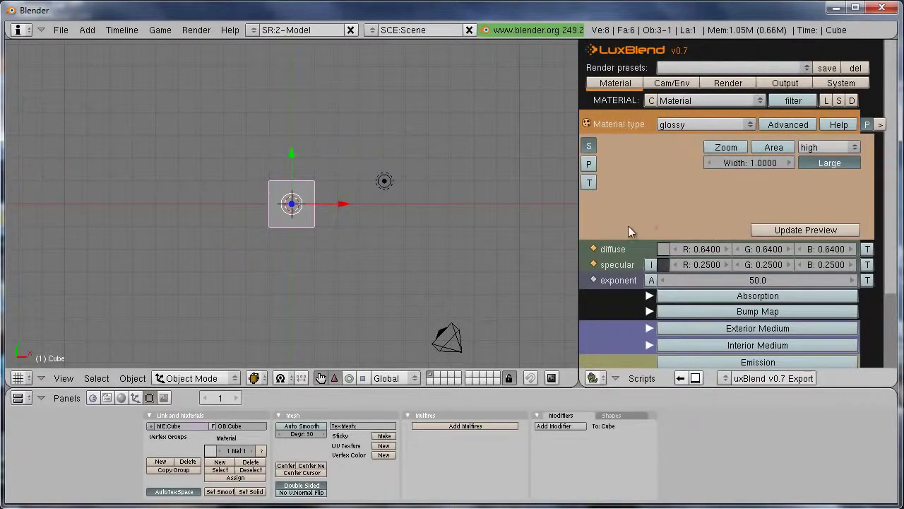
Step: Delete the default cube from the scene
left_click_drag(618, 5, 620, 5)
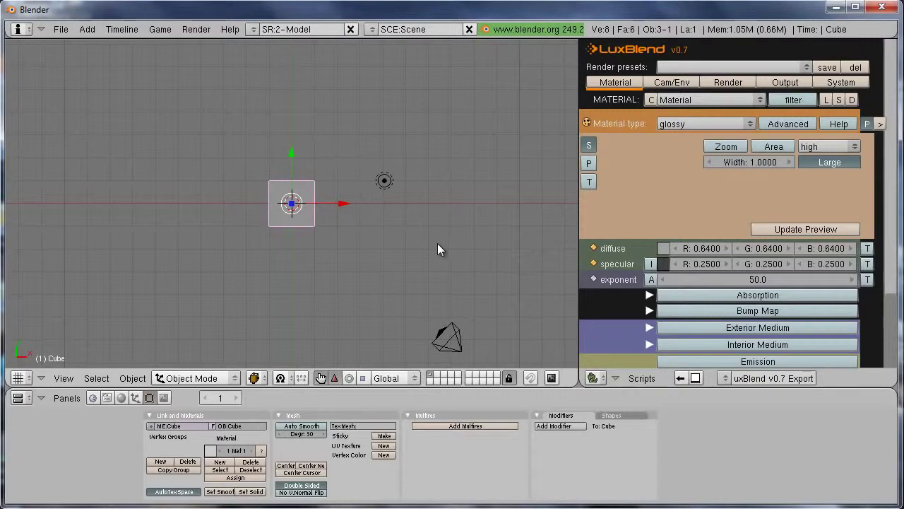
key("x")
left_click(401, 243)
Step: Add a plane mesh at the scene centre and scale it up to about three times its size
key("space")
mouse_move(404, 228)
left_click(479, 226)
key("s")
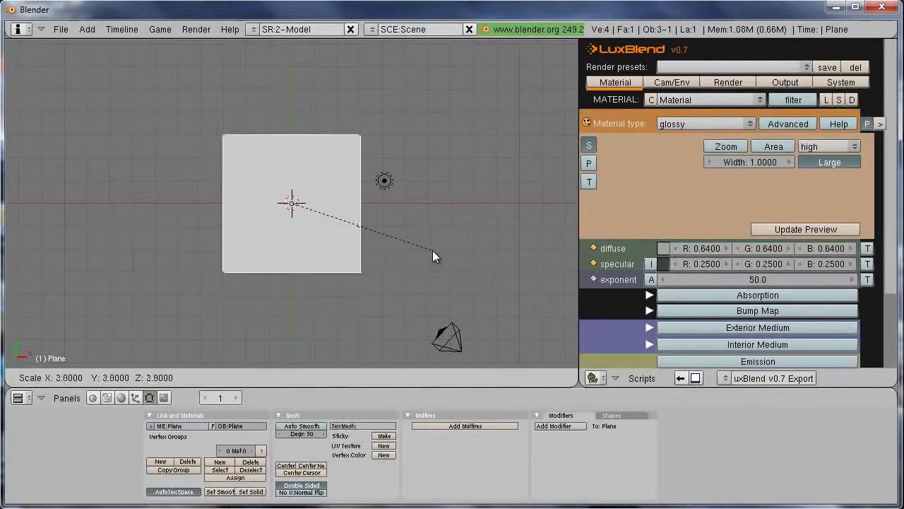
left_click(433, 251)
Step: Add a Monkey mesh and, in an orthographic view from the side, rotate it so the face tilts downward
key("space")
mouse_move(387, 238)
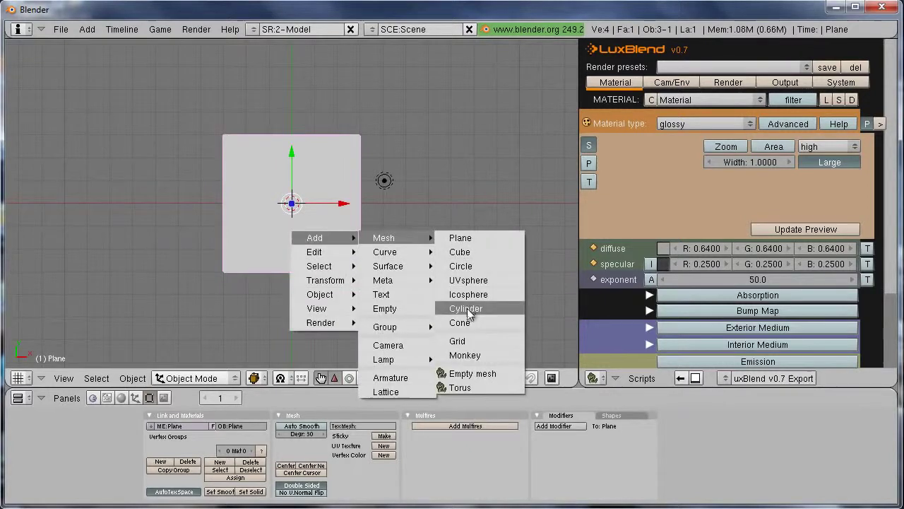
left_click(465, 355)
key("KP_1")
key("r")
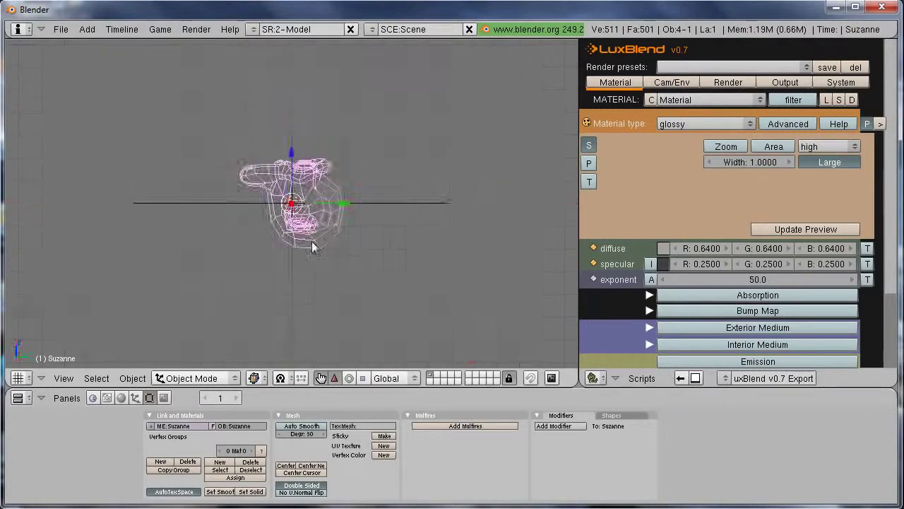
left_click(471, 158)
Step: Raise the monkey along the Z axis until it sits on the plane and give it a level 2 subdivision surface
key("g")
key("z")
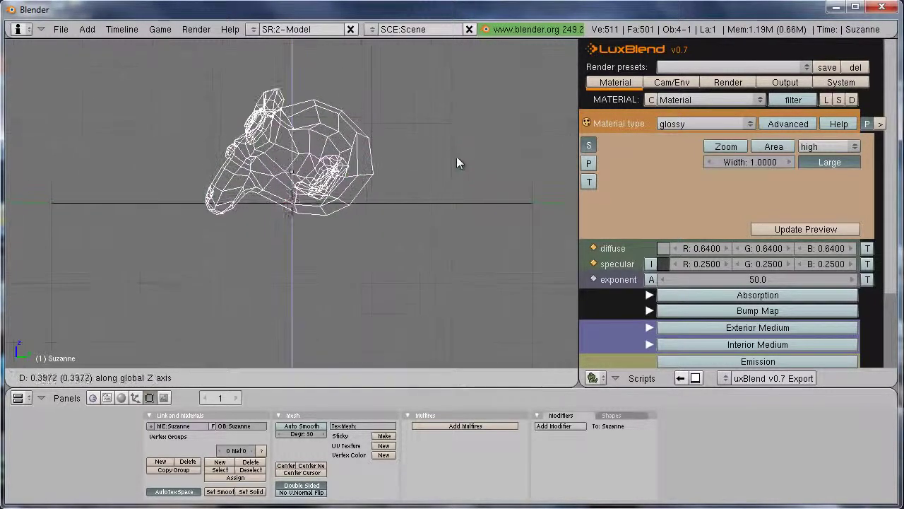
left_click(457, 153)
key("ctrl+2")
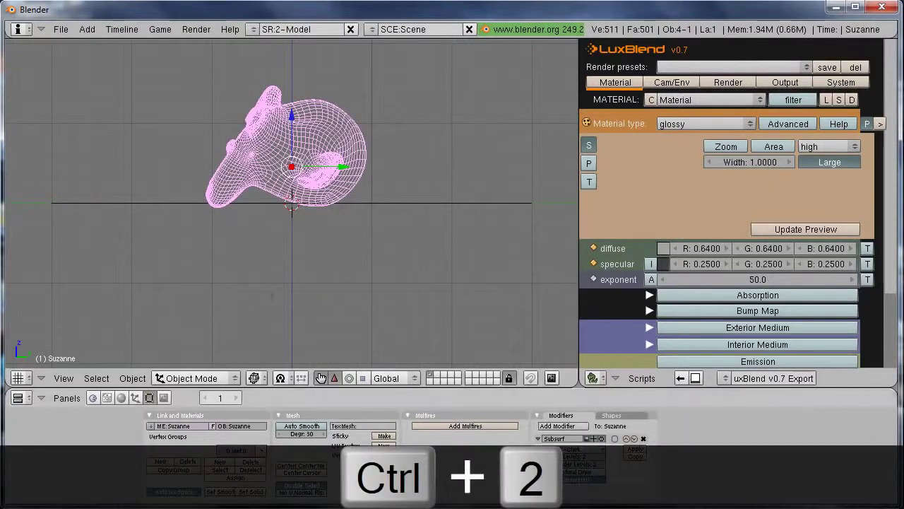
Step: Look through the camera with solid shading and move the selected camera to bring the monkey into the frame
key("KP_0")
key("z")
right_click(445, 186)
key("g")
key("z")
key("z")
left_click(426, 129)
key("g")
left_click(386, 103)
Step: Rotate and shift the camera until the monkey is centred in the frame, seen from slightly above
key("r")
key("r")
left_click(396, 178)
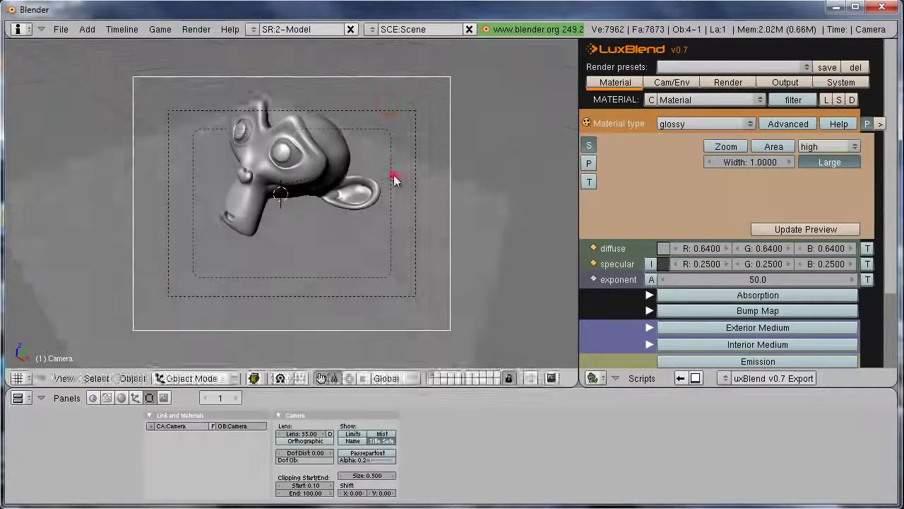
key("r")
left_click(493, 258)
key("g")
left_click(463, 249)
key("r")
left_click(472, 213)
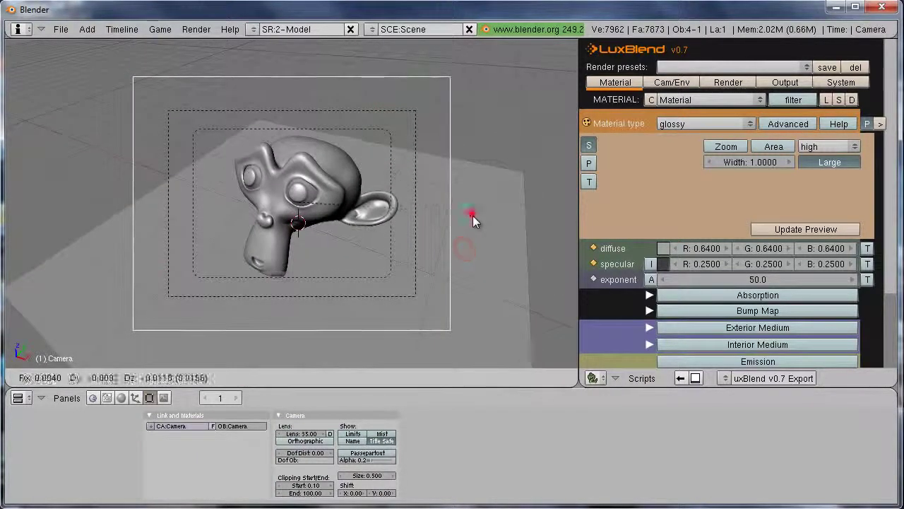
key("g")
left_click(478, 221)
Step: Scale up the plane until it extends well past the camera frame as a floor
right_click(473, 252)
key("s")
left_click(684, 123)
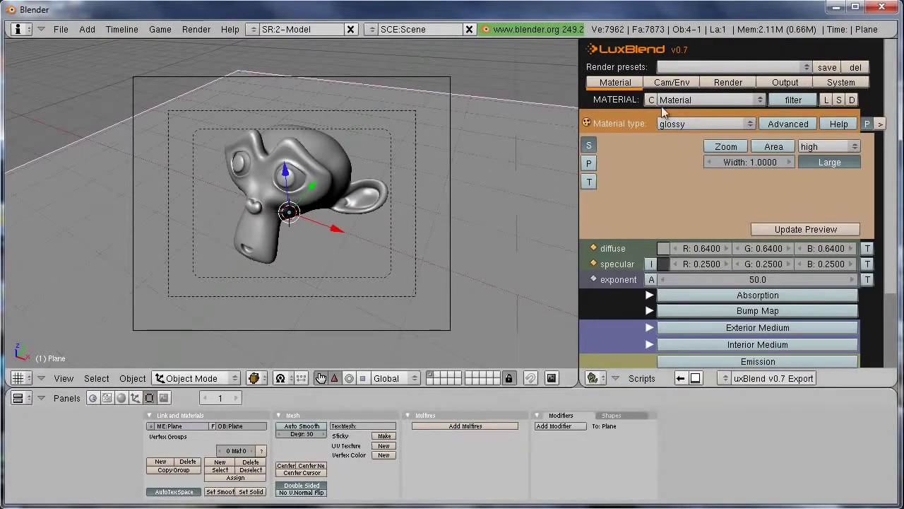
Step: Enlarge the buttons area and give the plane a new material with specularity 0.529 and hardness 87
left_click(121, 397)
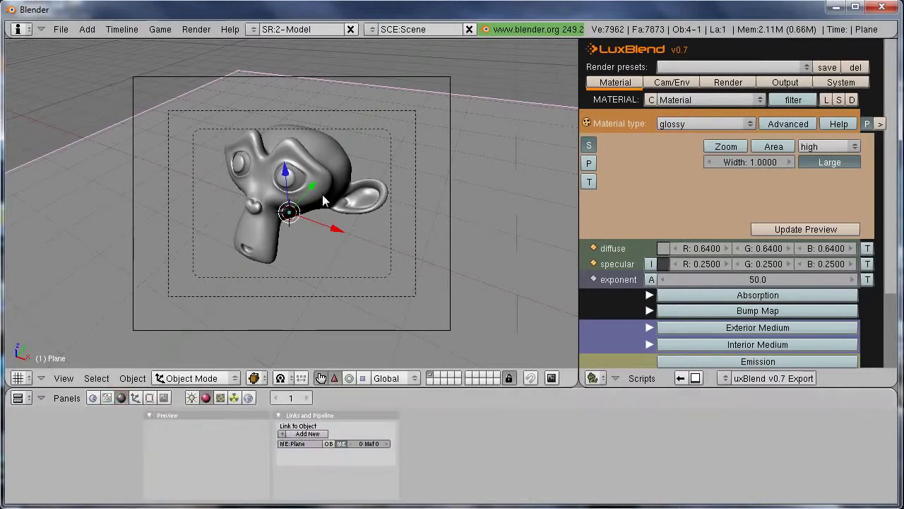
left_click_drag(333, 388, 334, 346)
right_click(339, 393)
left_click(353, 397)
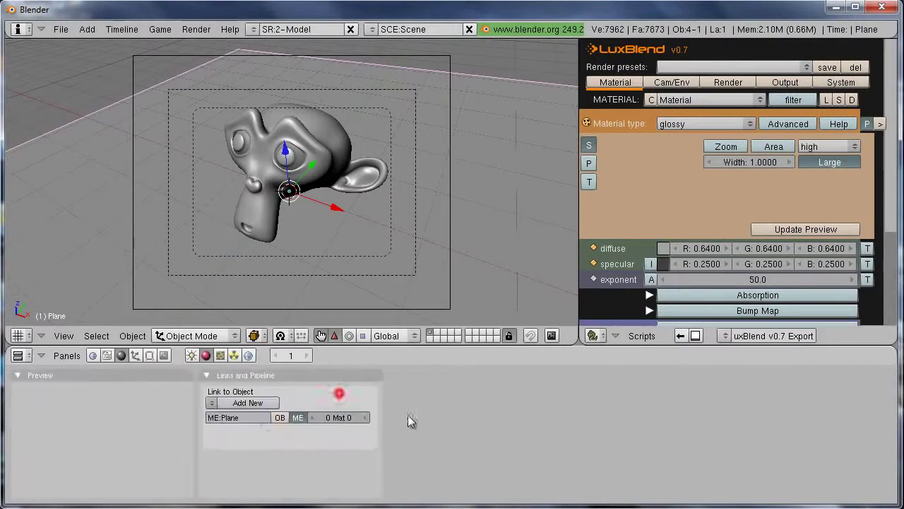
left_click(255, 403)
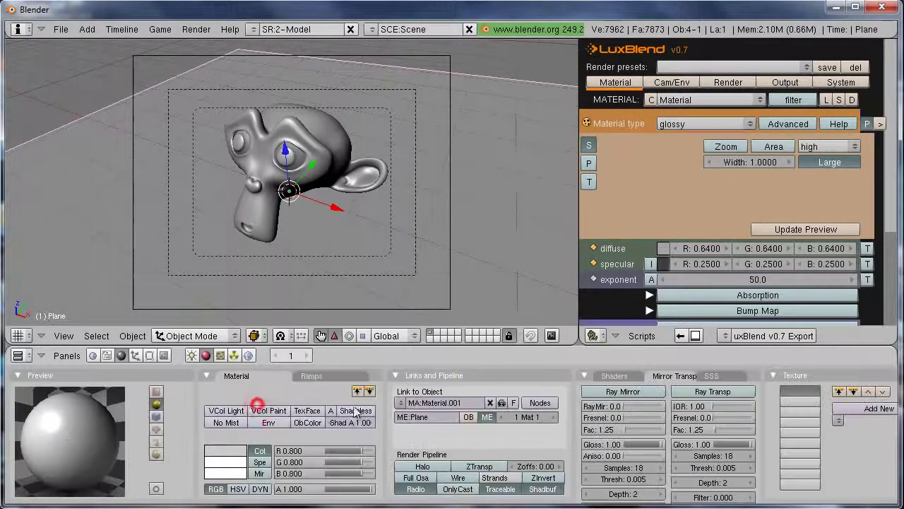
left_click(614, 375)
mouse_move(683, 427)
left_mouse_down()
mouse_move(686, 420)
mouse_move(685, 435)
mouse_move(686, 421)
left_mouse_up()
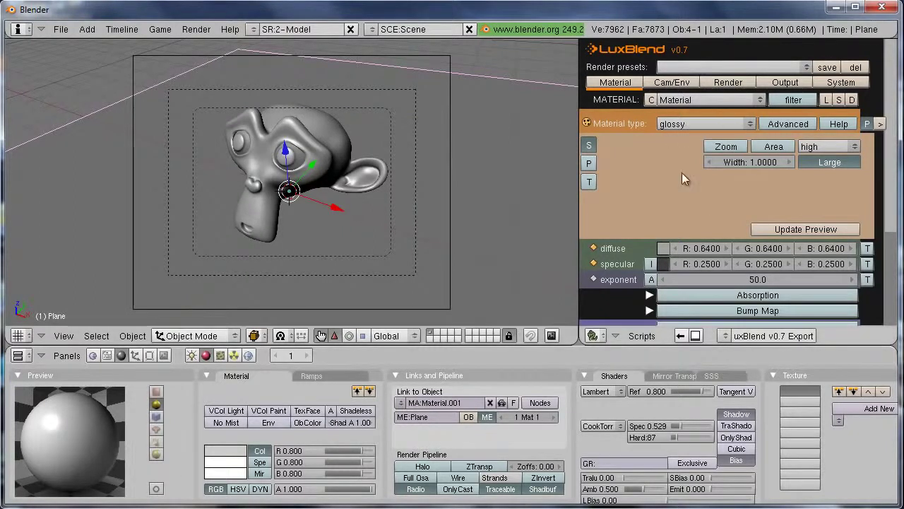
Step: Look over LuxBlend's material settings and its list of available material types
scroll(719, 208, "down", 3)
scroll(728, 215, "up", 4)
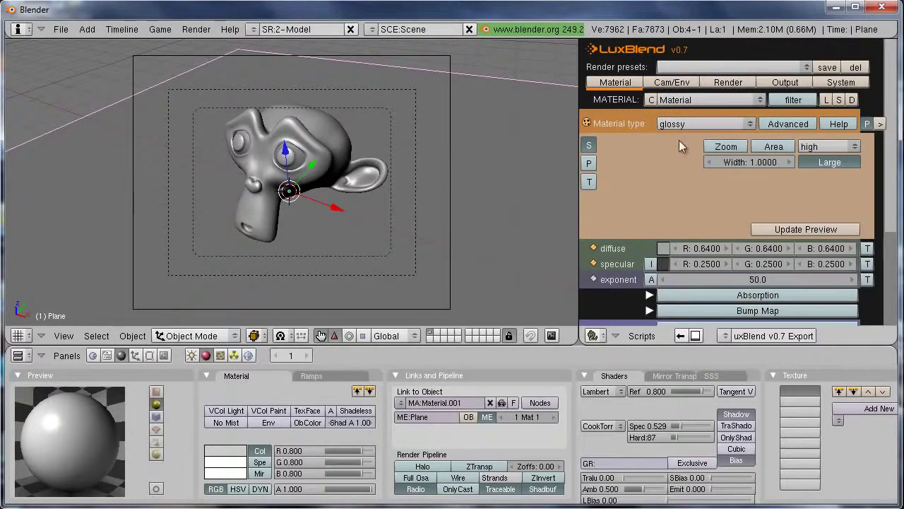
scroll(681, 207, "down", 2)
scroll(680, 205, "up", 2)
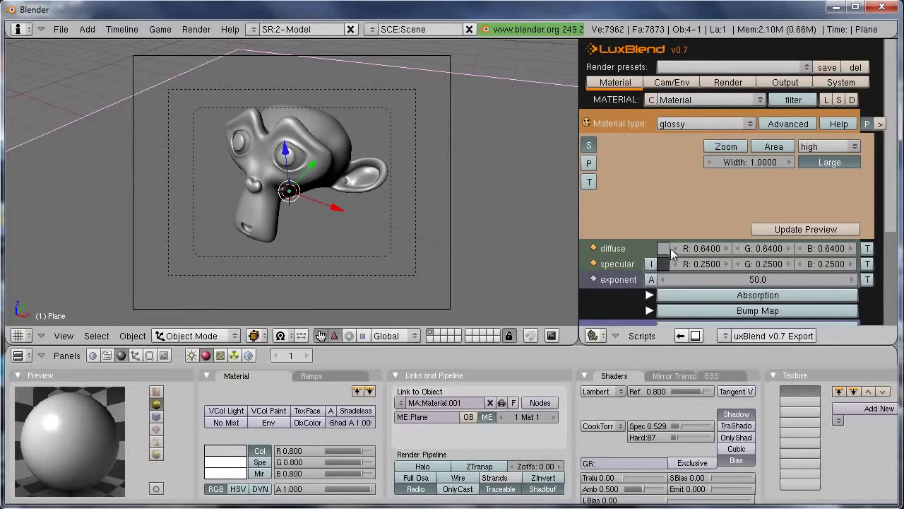
mouse_move(891, 207)
left_mouse_down()
mouse_move(885, 315)
mouse_move(876, 198)
left_mouse_up()
left_click(674, 124)
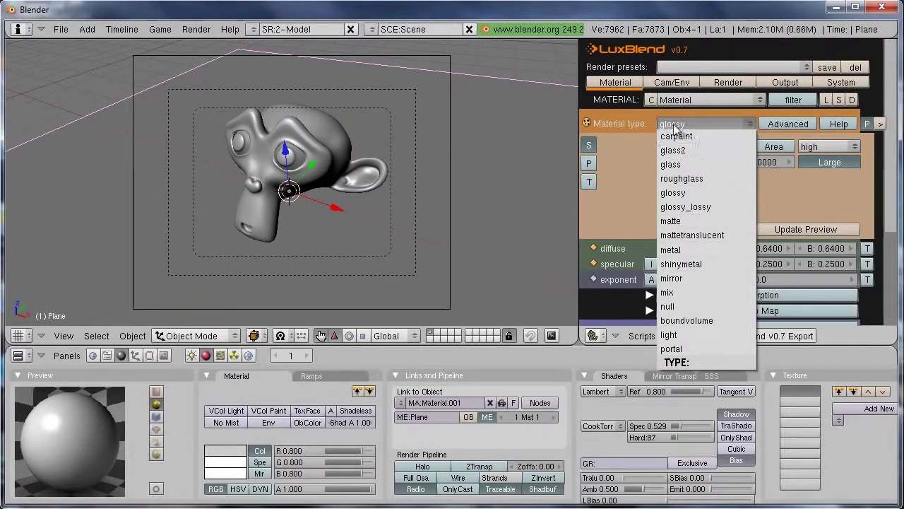
Step: Give the monkey head a new material named Monkey and set its specularity to 0.065
right_click(336, 139)
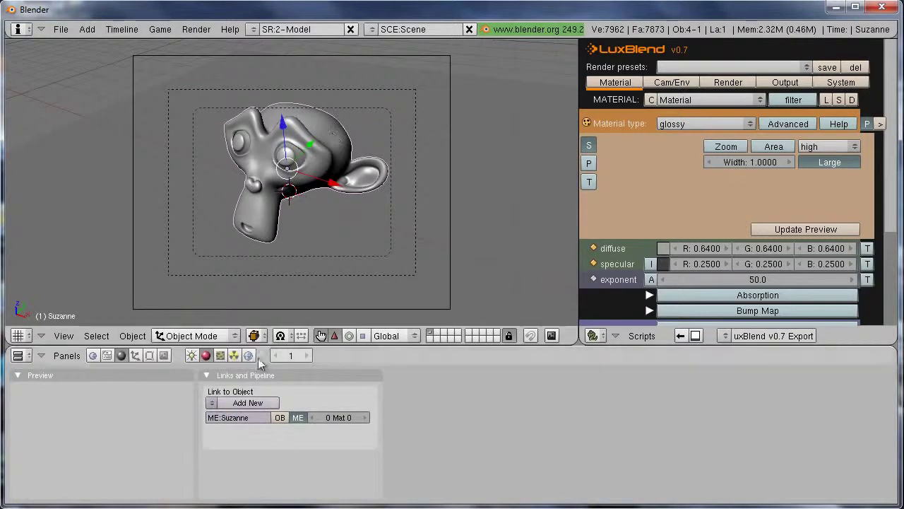
left_click(252, 401)
left_click(460, 404)
type("Ma")
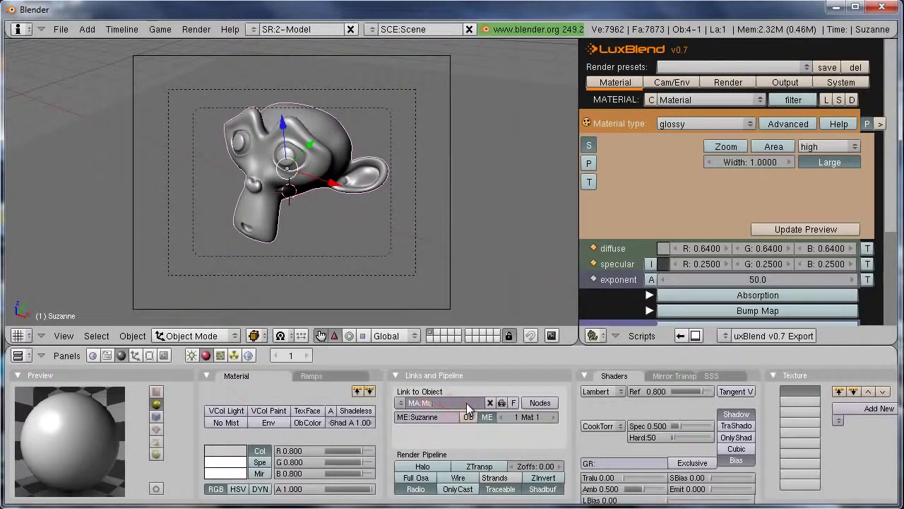
type("nkey")
key("Return")
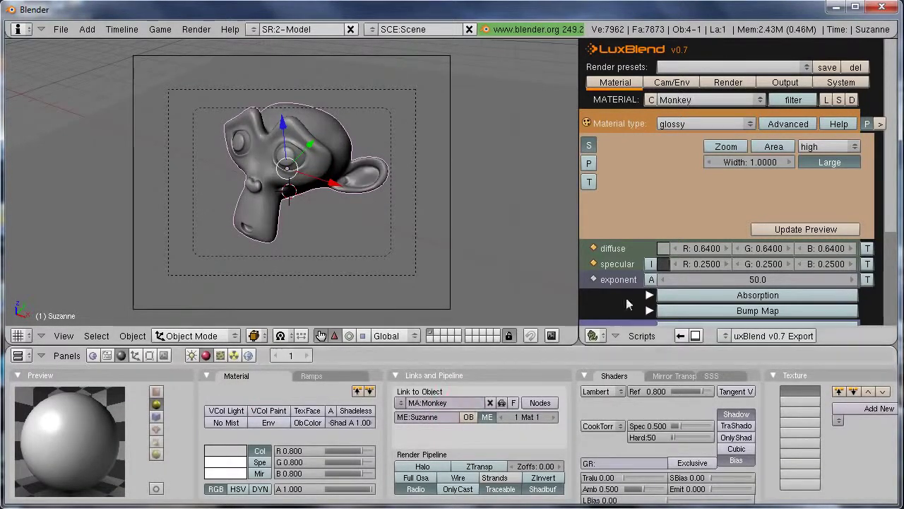
left_click_drag(704, 427, 697, 433)
Step: Select the plane, check its material in LuxBlend and reduce its Blender specularity to 0.000
right_click(486, 244)
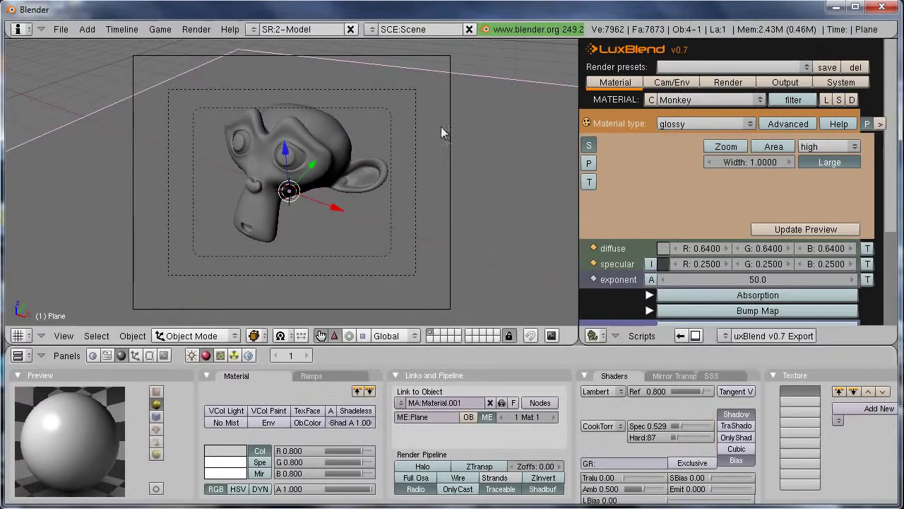
scroll(692, 226, "down", 2)
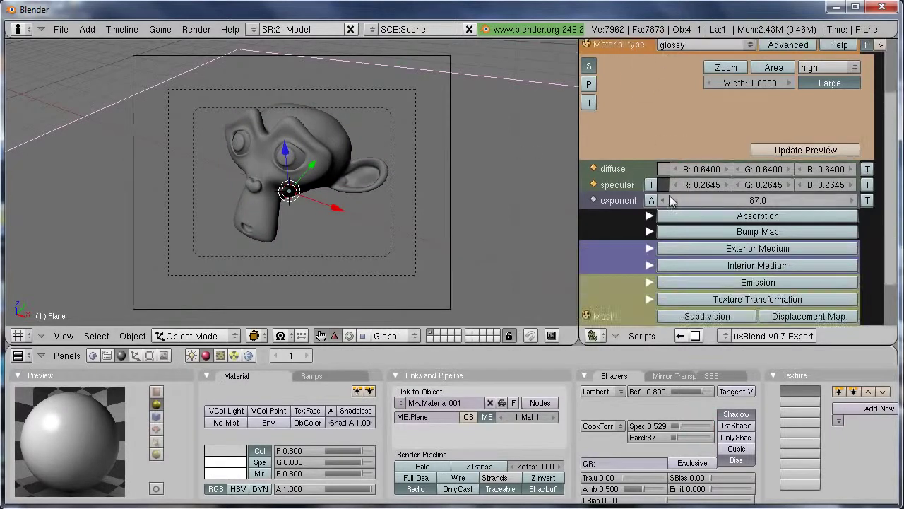
scroll(703, 183, "up", 2)
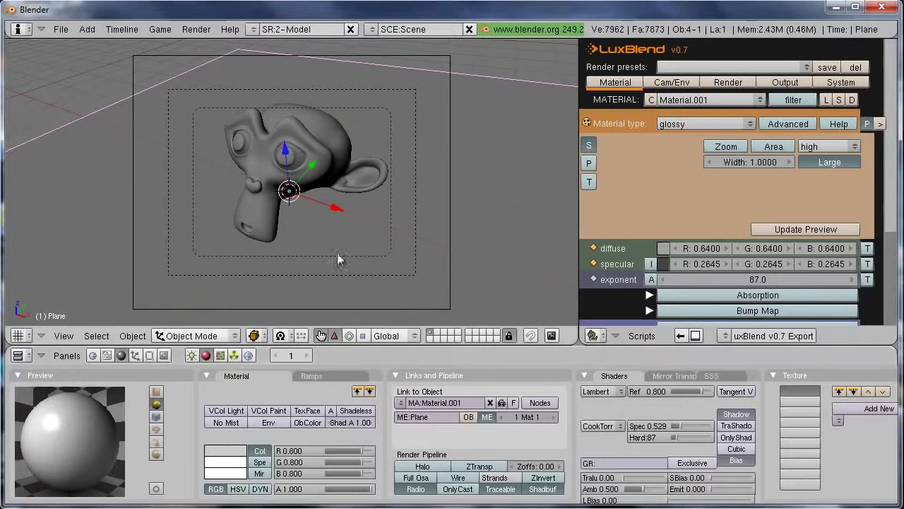
left_click_drag(696, 425, 675, 442)
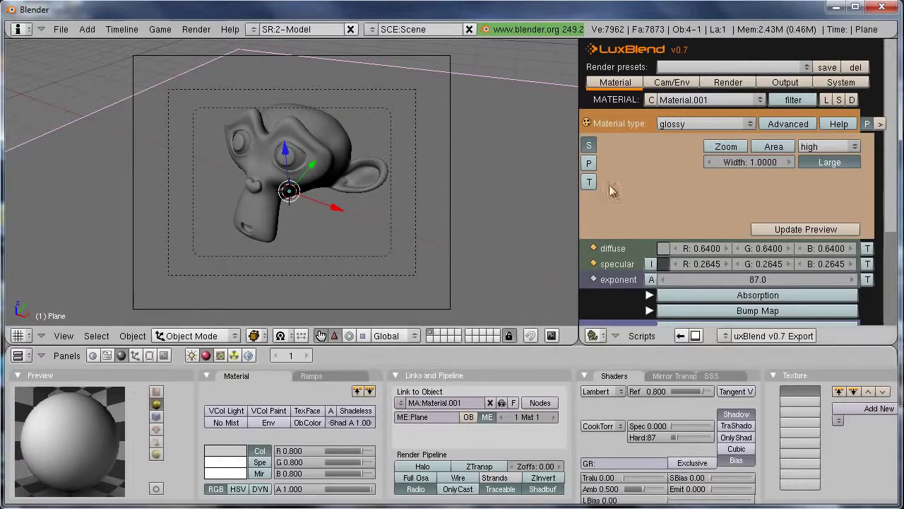
Step: Check LuxBlend's list of scene materials and set the plane's material type to matte
left_click(684, 100)
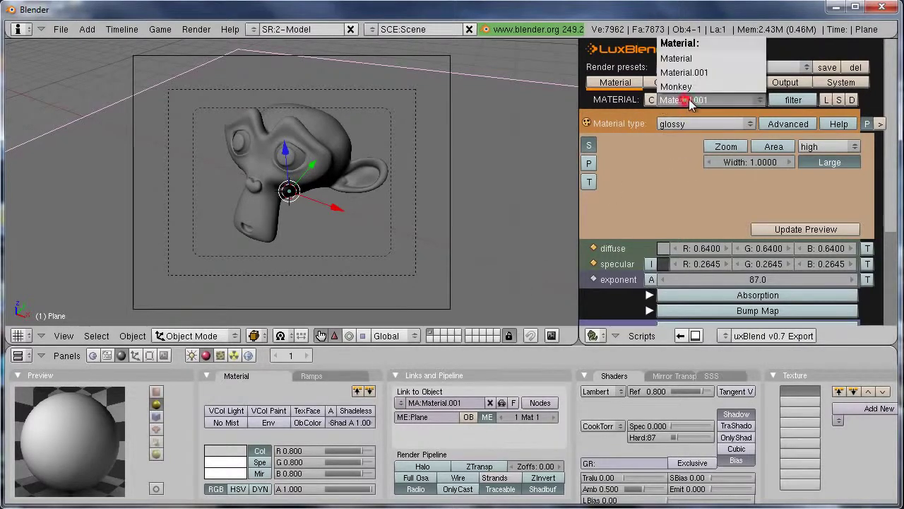
left_click(707, 102)
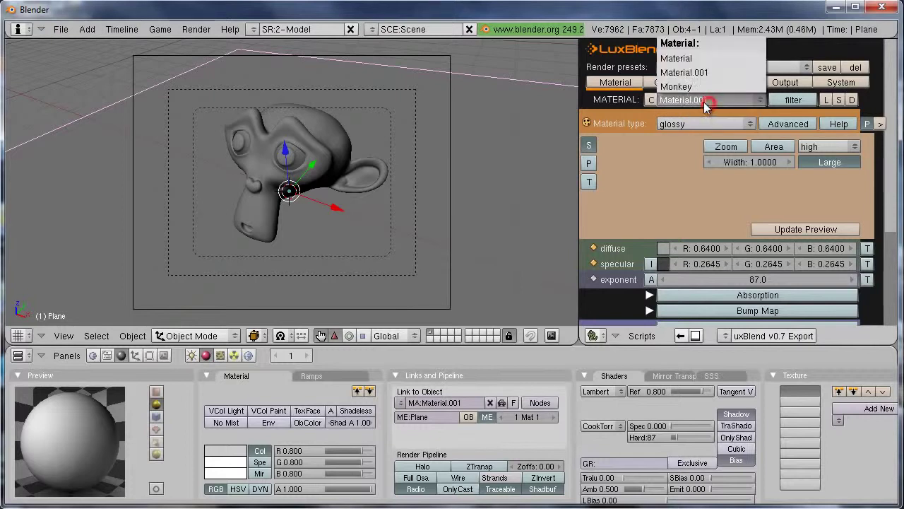
left_click(654, 100)
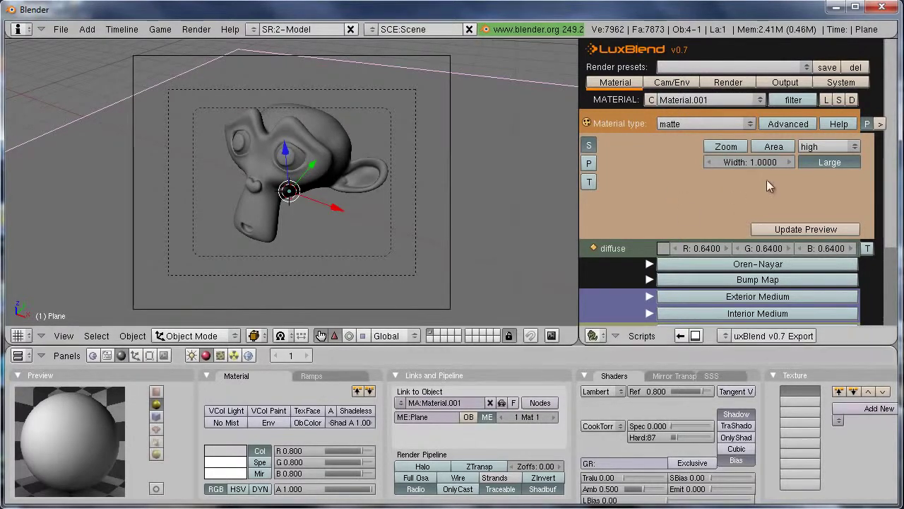
left_click_drag(892, 210, 870, 199)
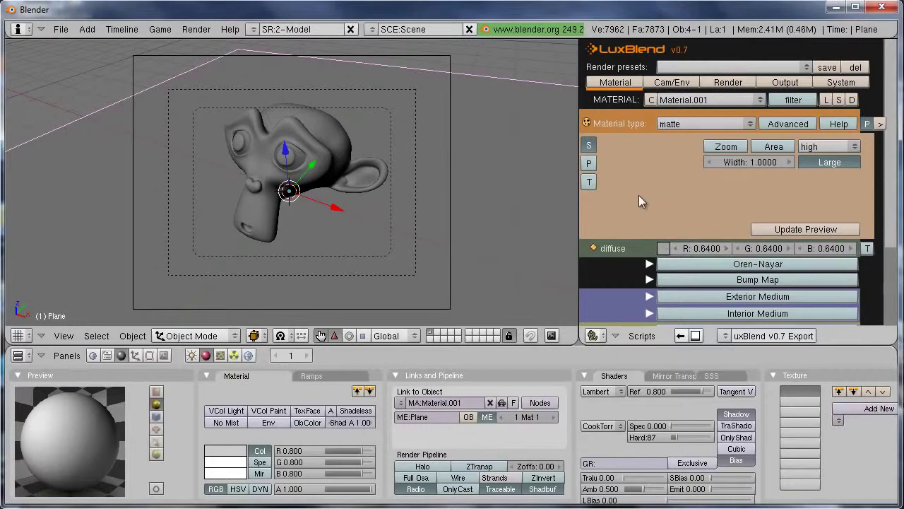
left_click(689, 424)
left_click(681, 127)
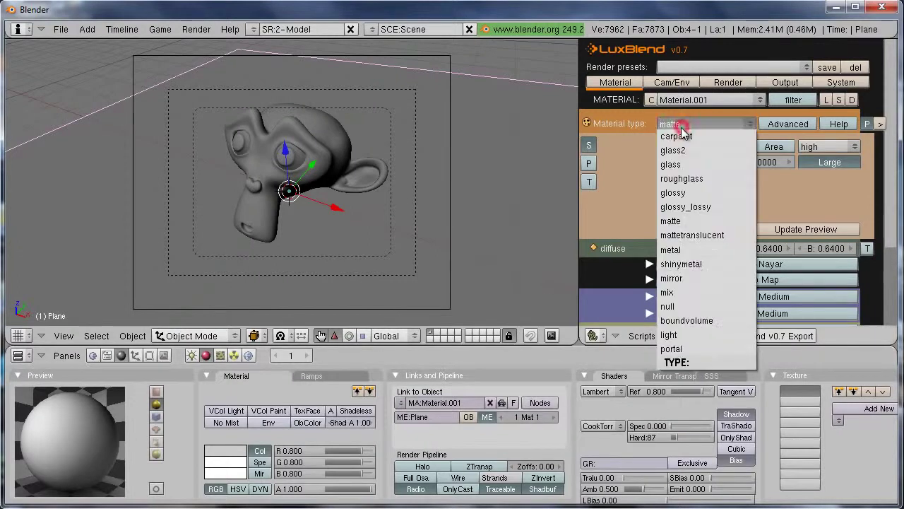
left_click(683, 125)
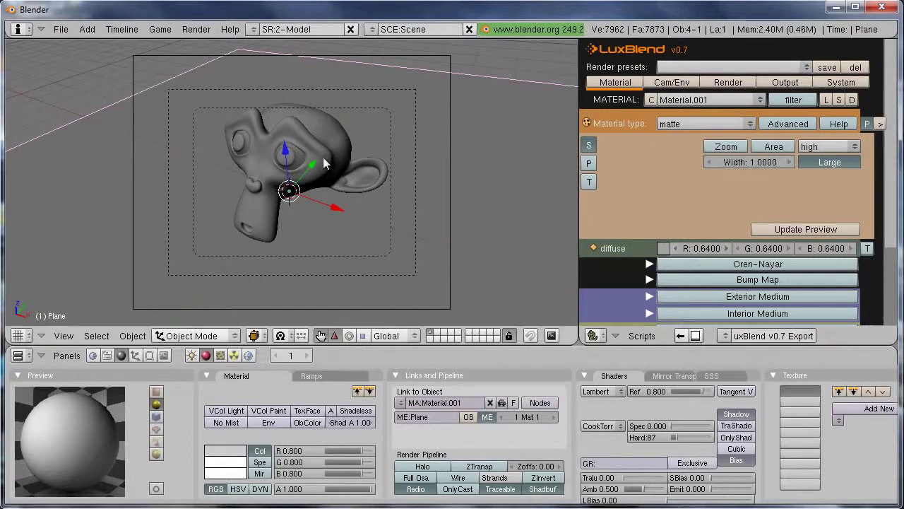
Step: Select the monkey and set its glossy LuxBlend material to exponent 1000000.0 and a pure white specular colour
right_click(334, 138)
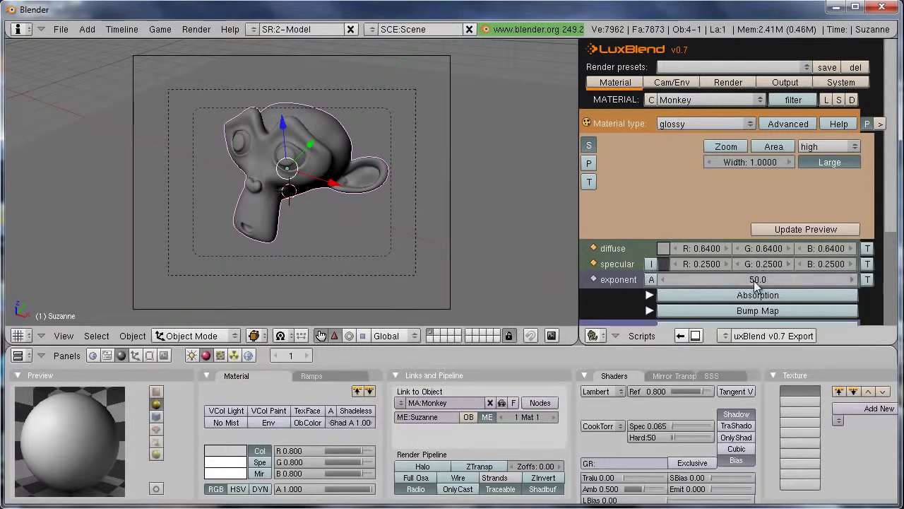
left_click_drag(755, 280, 891, 289)
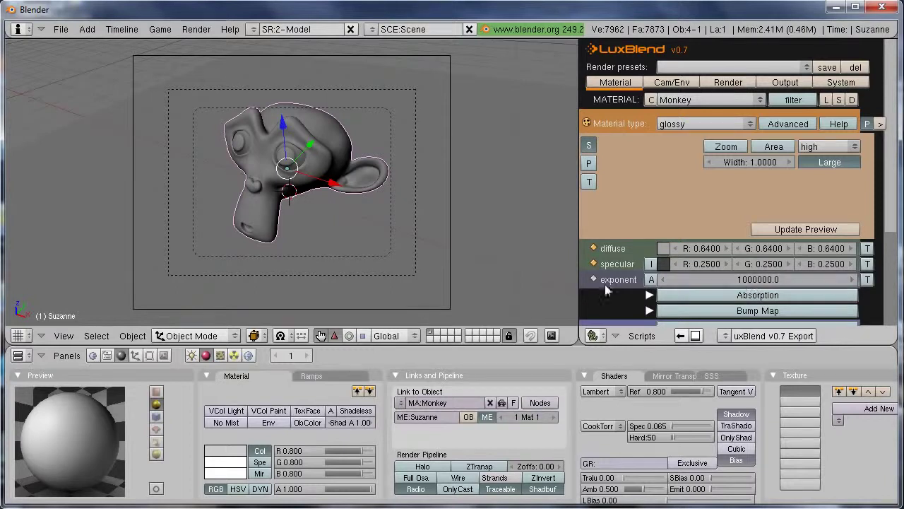
left_click(663, 265)
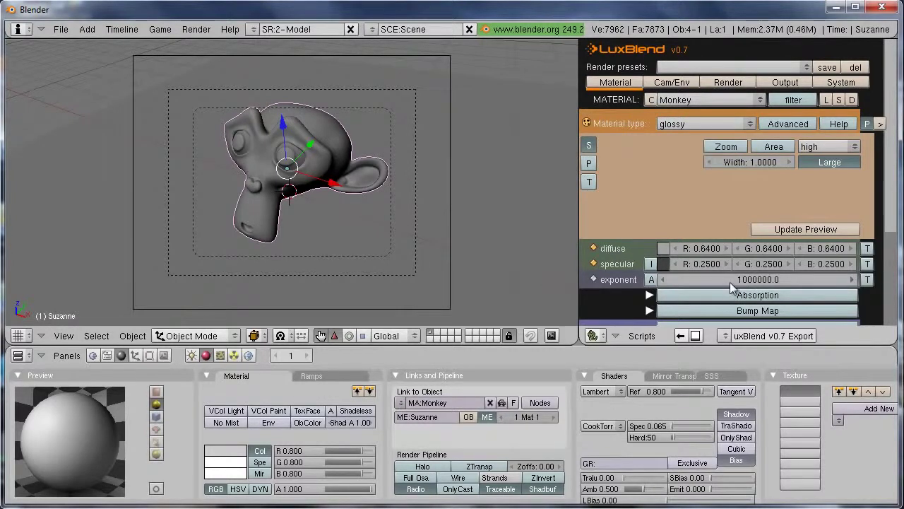
left_click(664, 265)
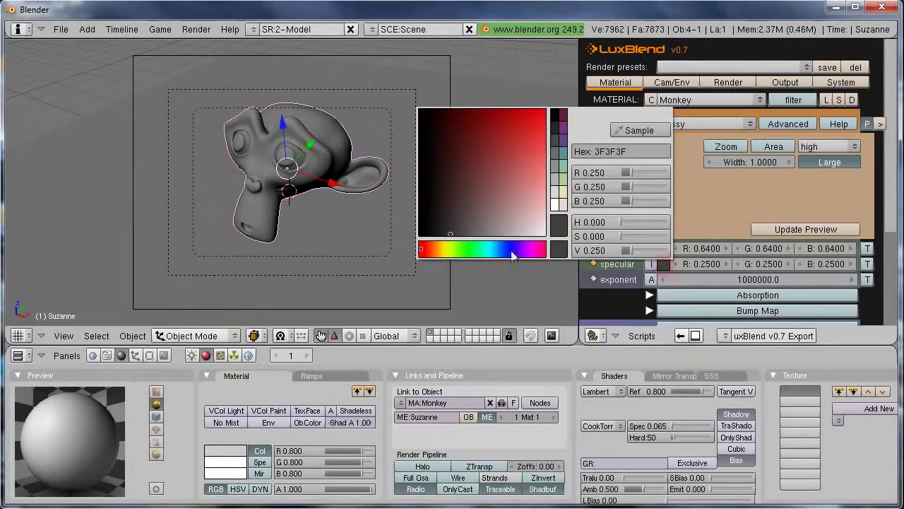
left_click(664, 264)
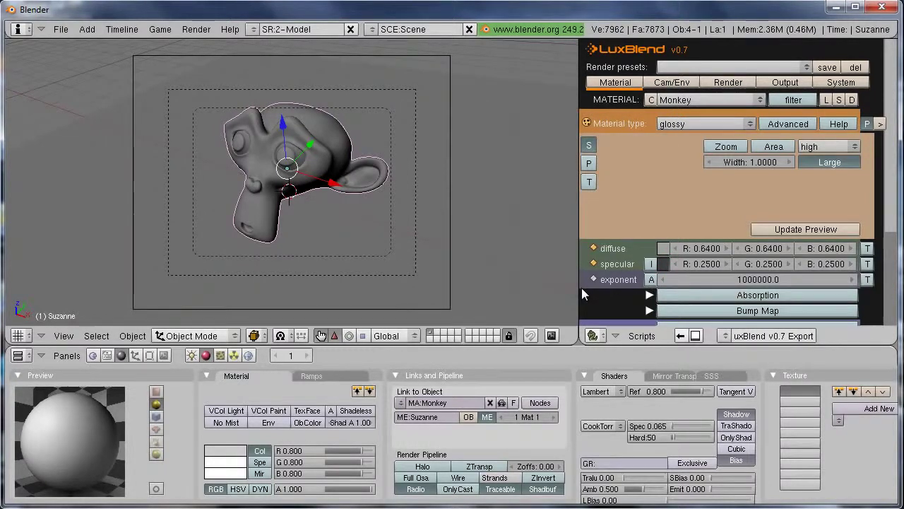
left_click(662, 266)
left_click_drag(475, 240, 389, 262)
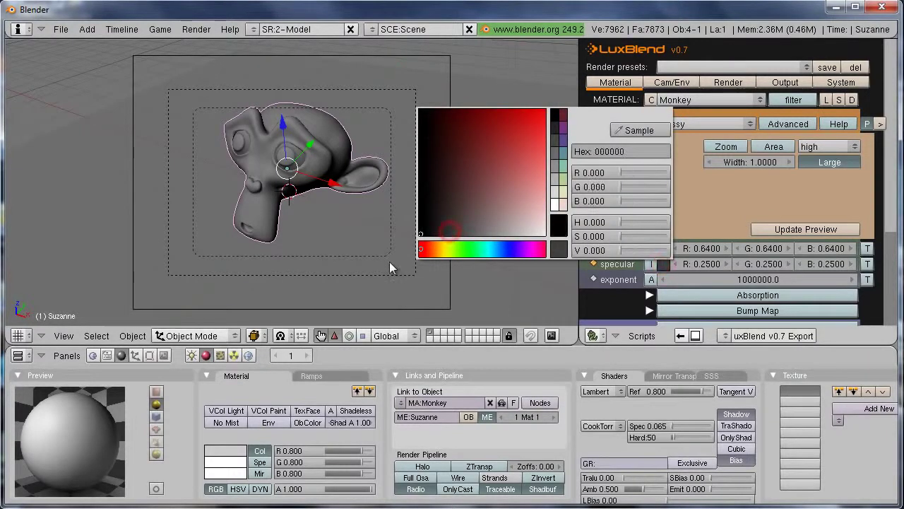
left_click(663, 264)
left_click(556, 226)
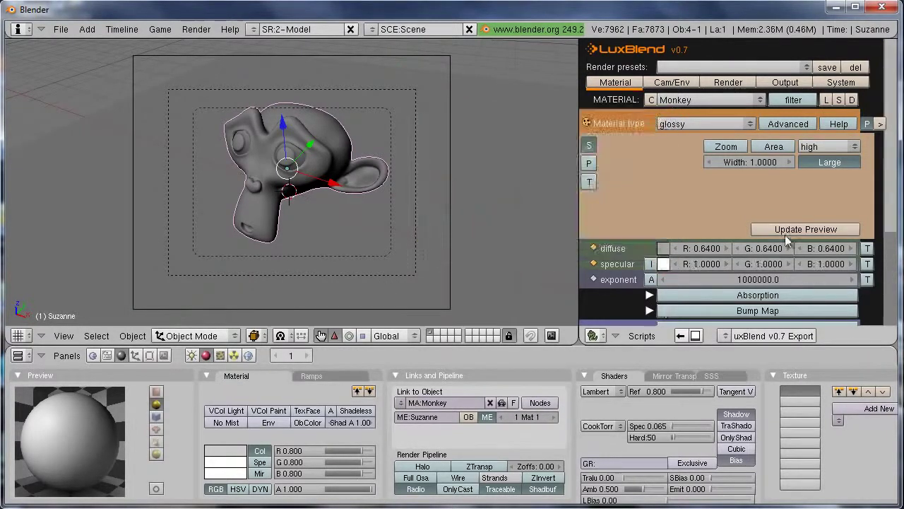
Step: Try a mid-grey specular colour of about 0.507 on the glossy Monkey material and update its preview
left_click(662, 264)
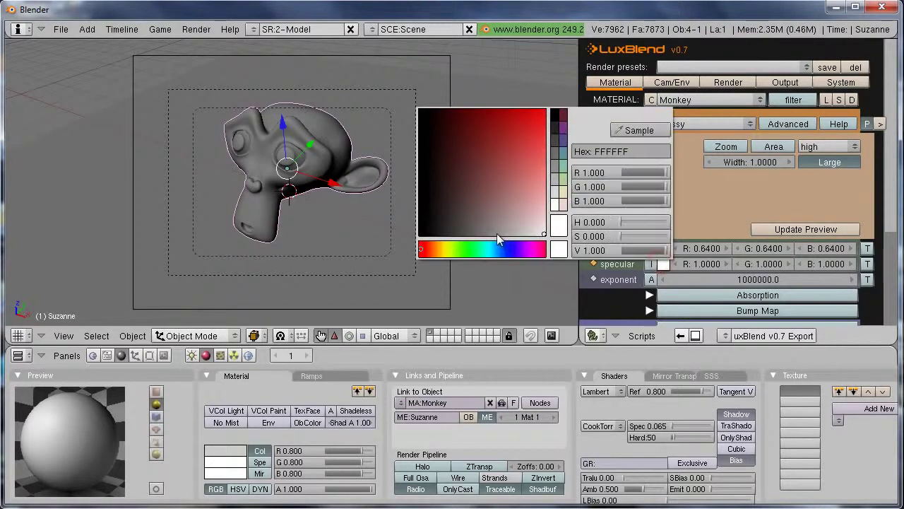
left_click_drag(486, 233, 483, 303)
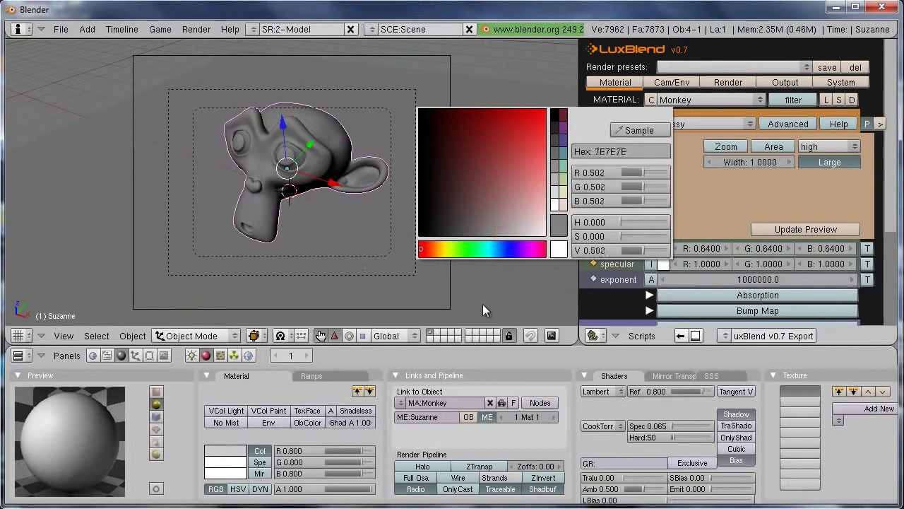
left_click(805, 230)
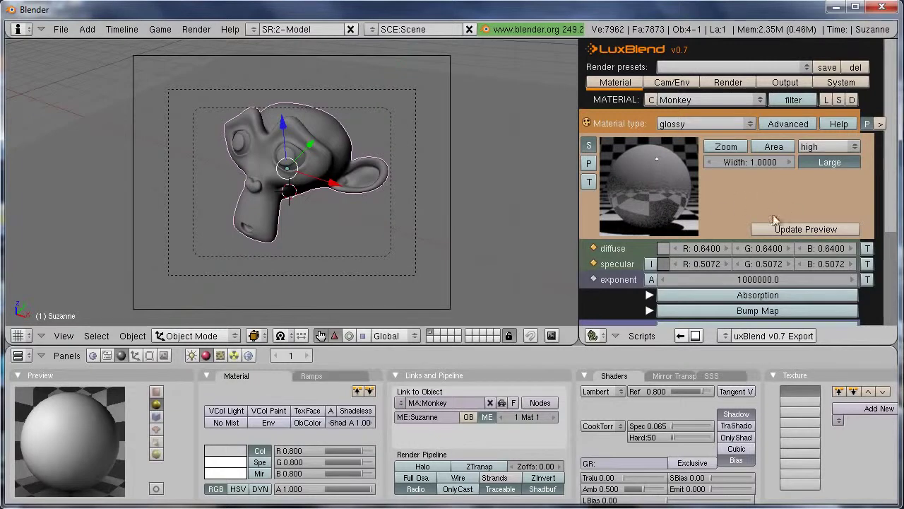
Step: Set the Monkey material's specular colour to pure white and update the material preview
left_click(664, 264)
left_click(544, 232)
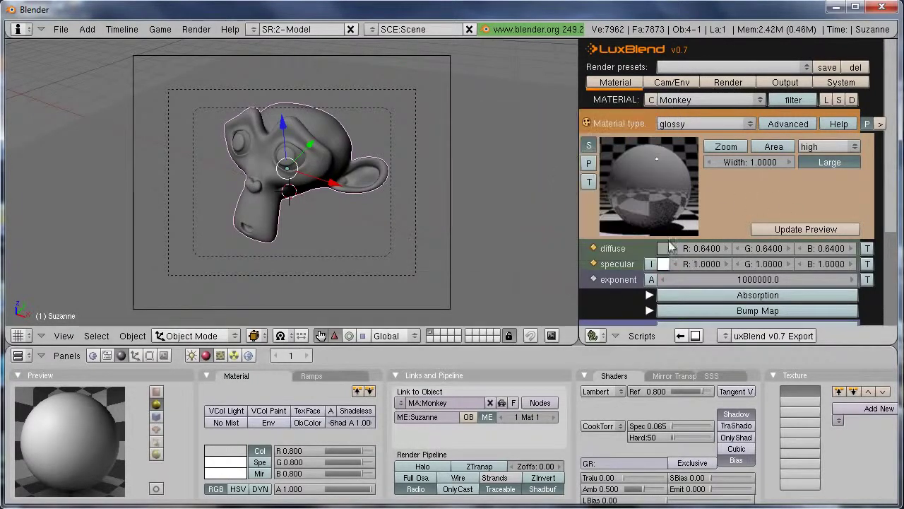
left_click(822, 227)
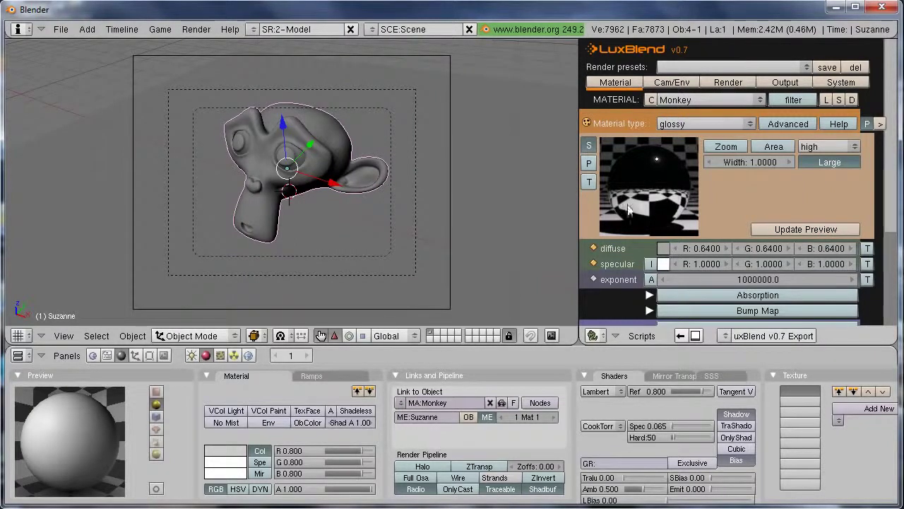
left_click(665, 263)
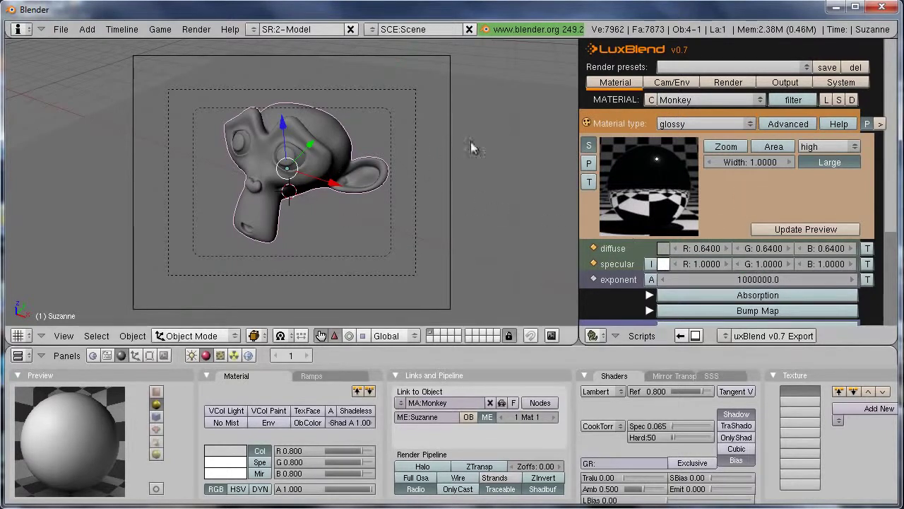
Step: Select the ground plane and look around the scene, ending in the camera view
right_click(404, 119)
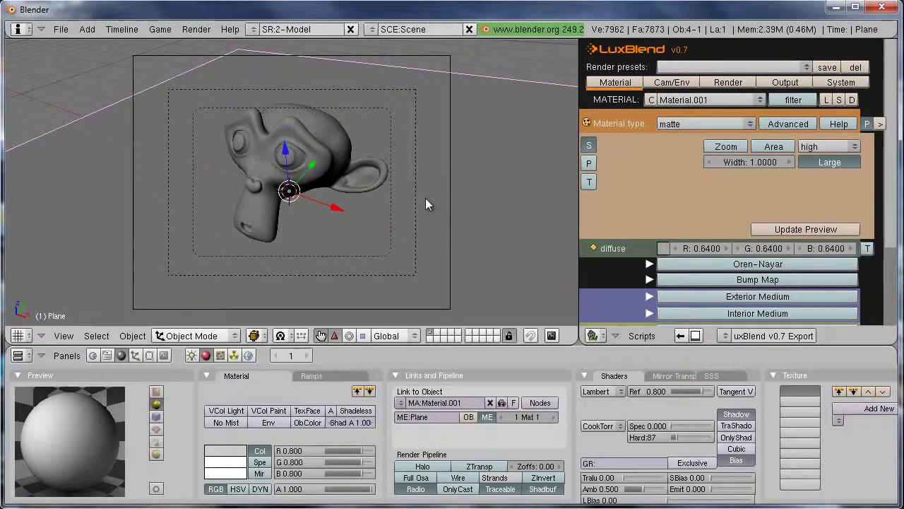
middle_click_drag(425, 199, 414, 194)
scroll(414, 193, "down", 6)
scroll(417, 192, "up", 3)
key("KP_0")
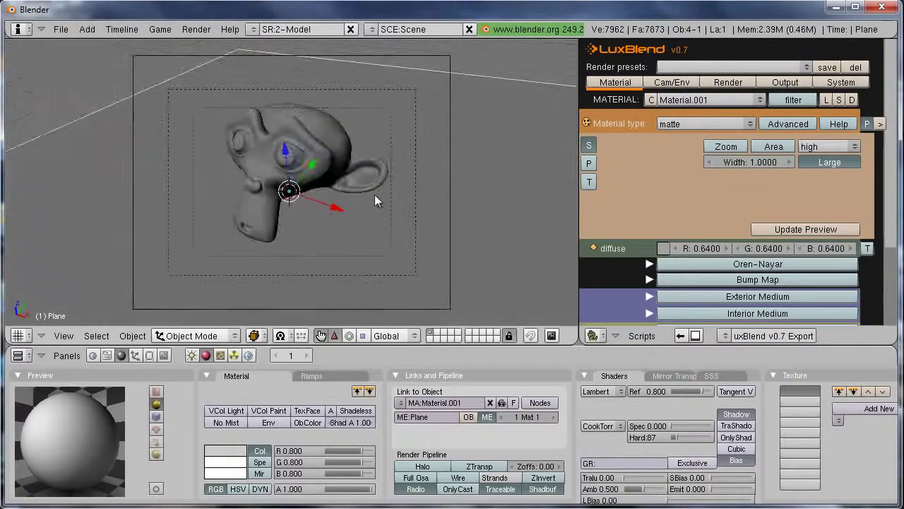
Step: Try the none, infinite and sunsky environment types in LuxBlend's camera and environment settings
left_click(672, 82)
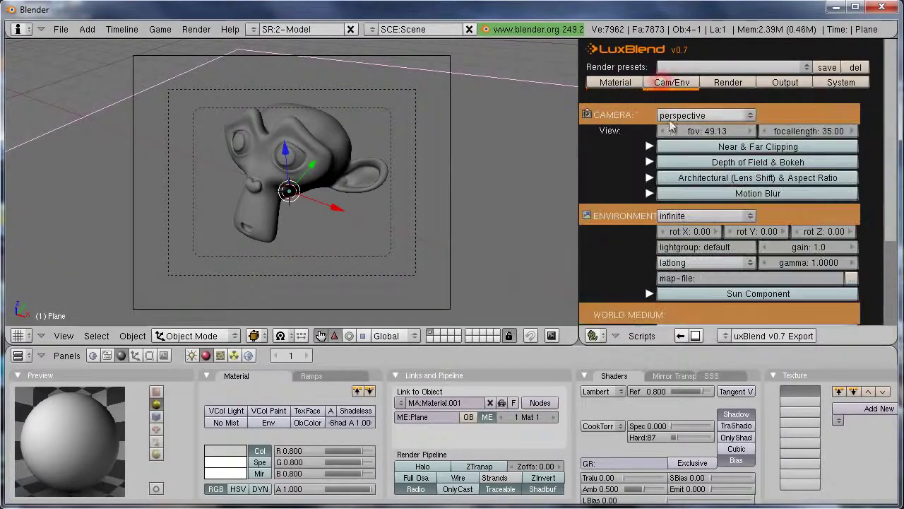
left_click(680, 217)
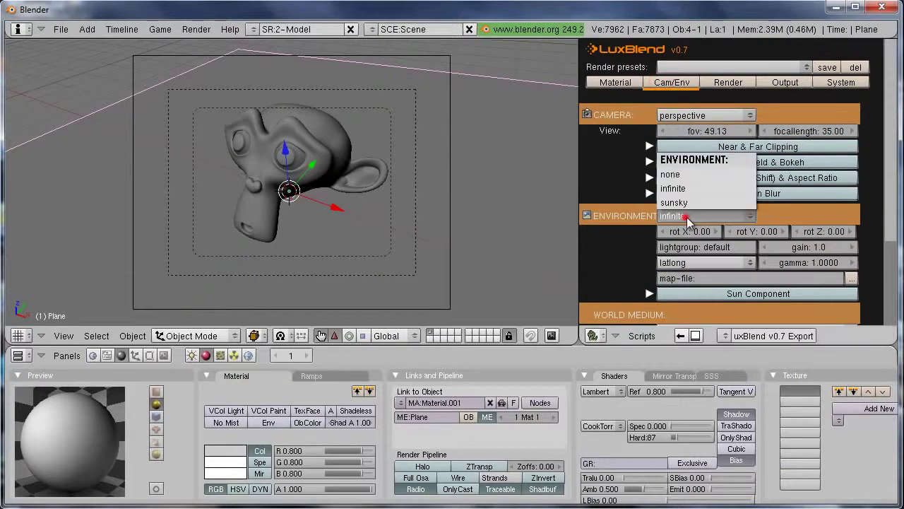
left_click(679, 217)
left_click(689, 175)
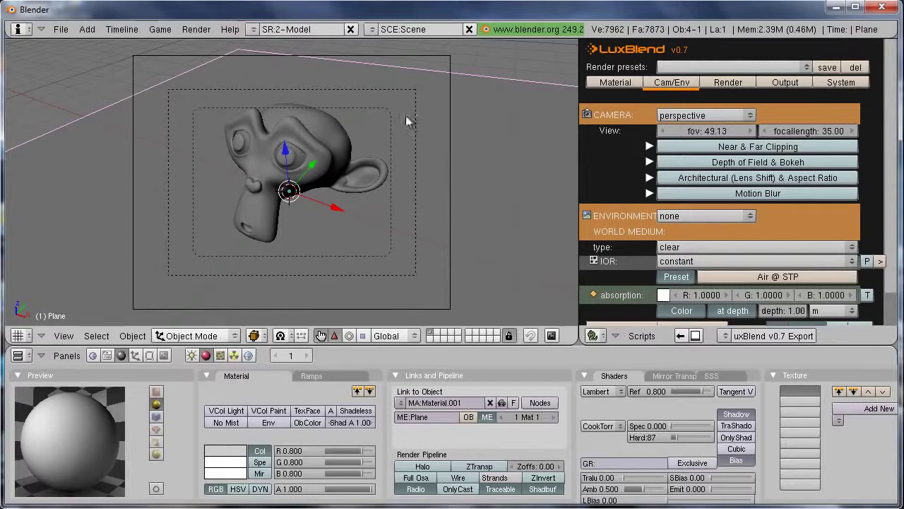
left_click(702, 217)
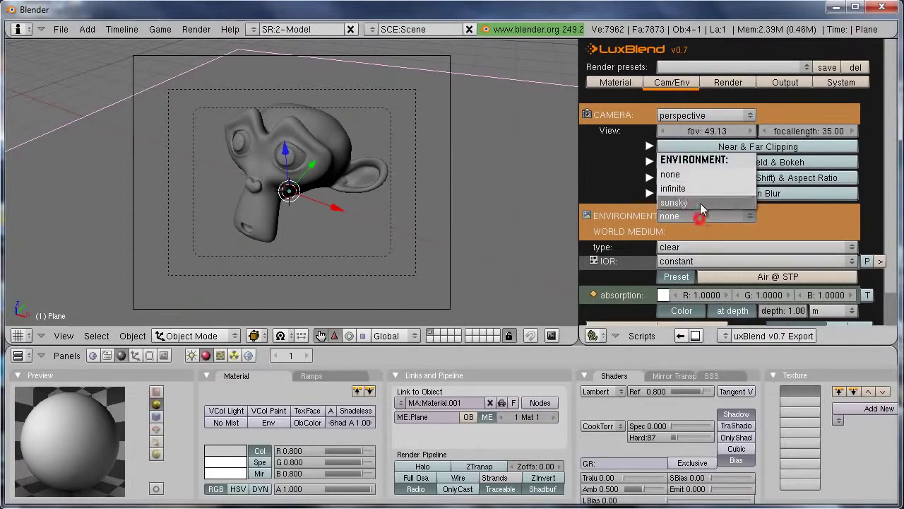
left_click(696, 189)
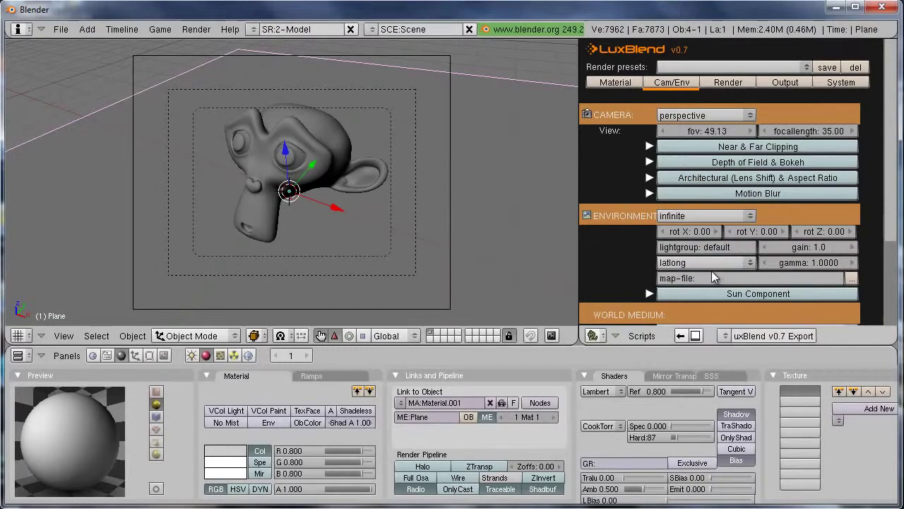
left_click(706, 217)
left_click(690, 202)
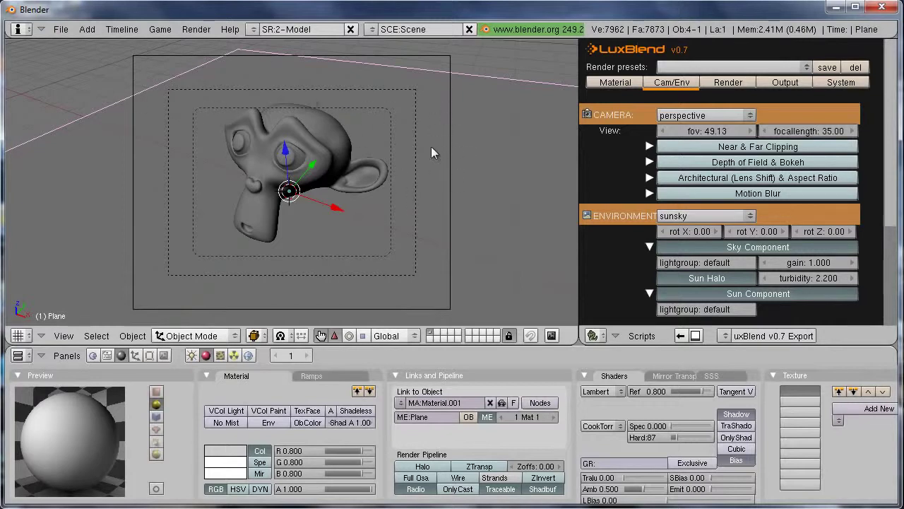
middle_click_drag(484, 99, 492, 153)
key("KP_0")
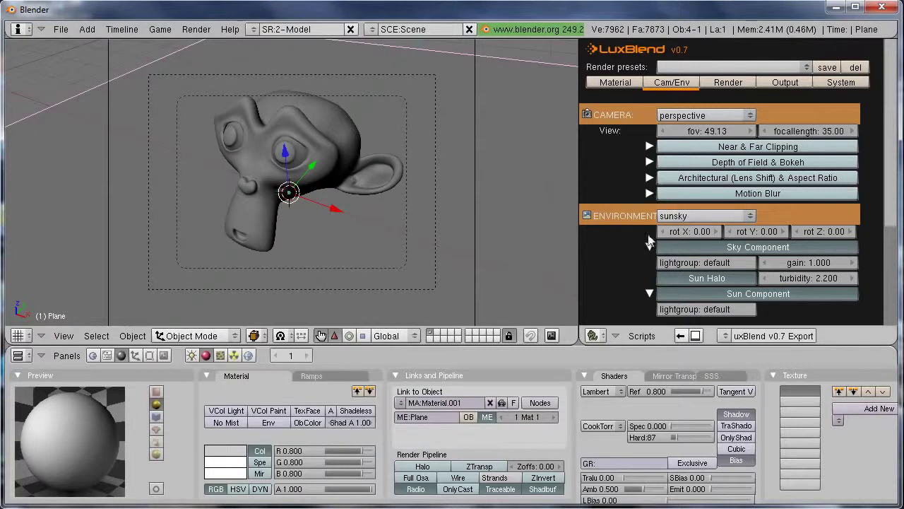
Step: Set the environment to infinite and load Japan_blossom_FINAL.hdr from C:\Textures\HDR as its map file
left_click(683, 218)
left_click(671, 217)
left_click(683, 187)
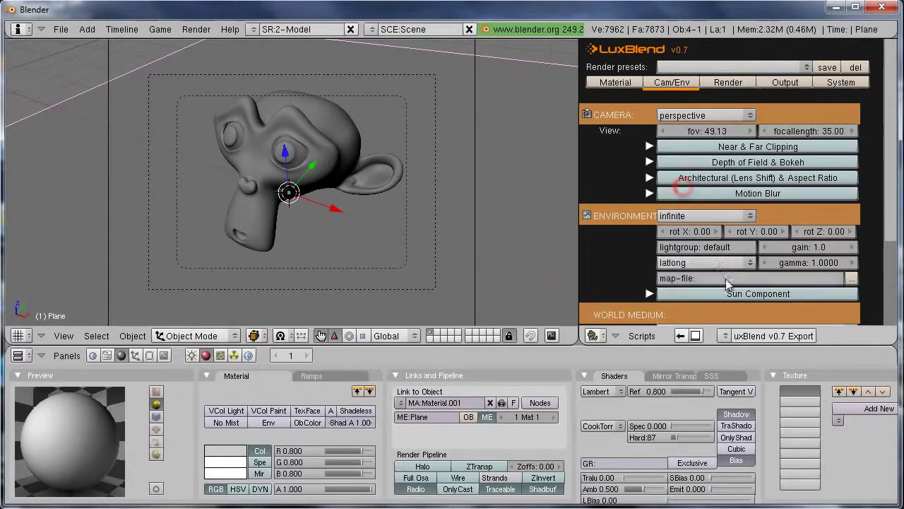
left_click(844, 279)
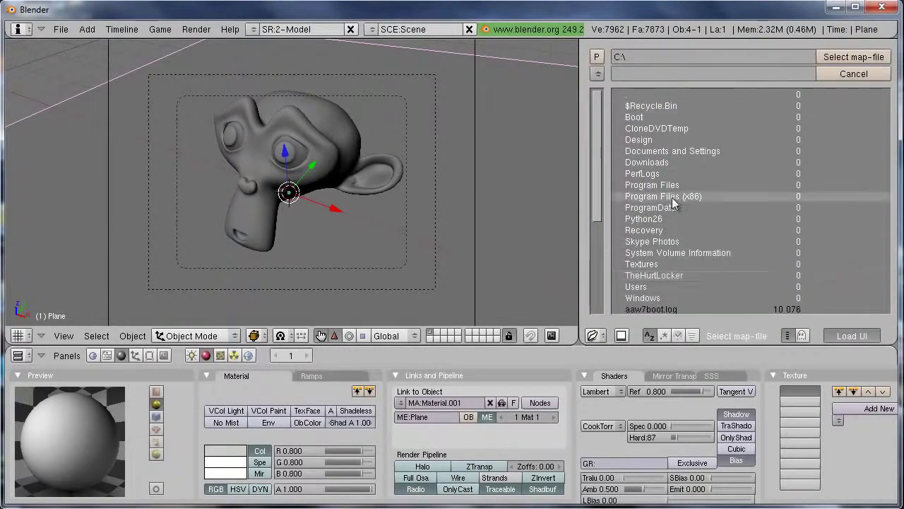
left_click(657, 264)
left_click(664, 117)
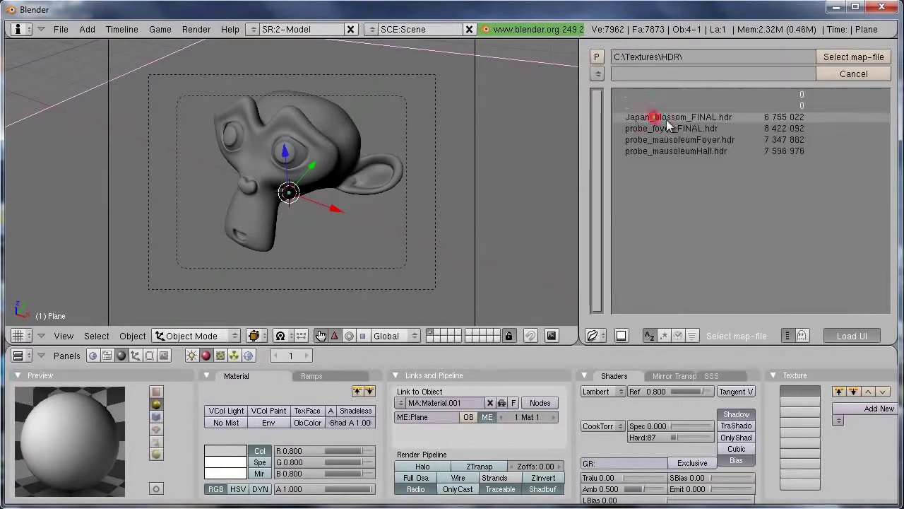
left_click(689, 115)
left_click(835, 57)
Step: Scale the 800 x 600 film resolution down to 400 x 300 in LuxBlend's output settings
left_click_drag(891, 210, 887, 321)
left_click_drag(890, 192, 886, 224)
left_click_drag(888, 185, 879, 242)
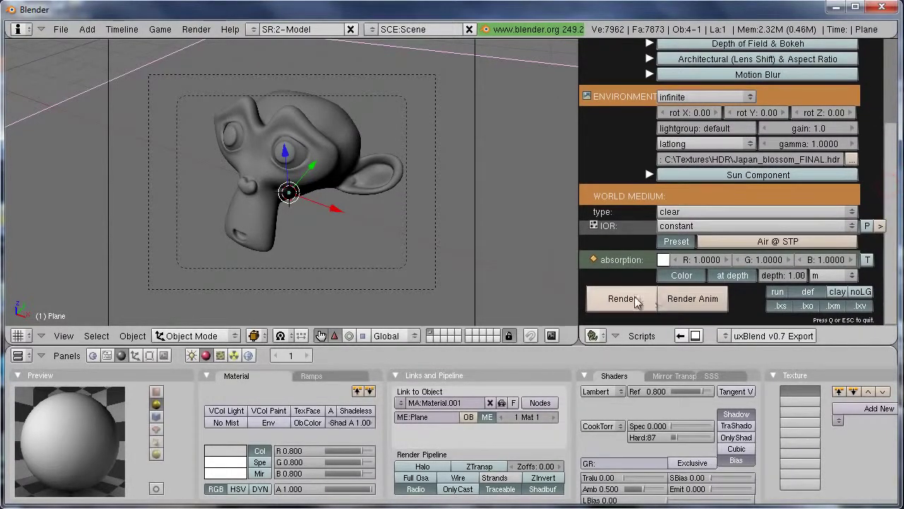
scroll(636, 300, "up", 5)
left_click(841, 82)
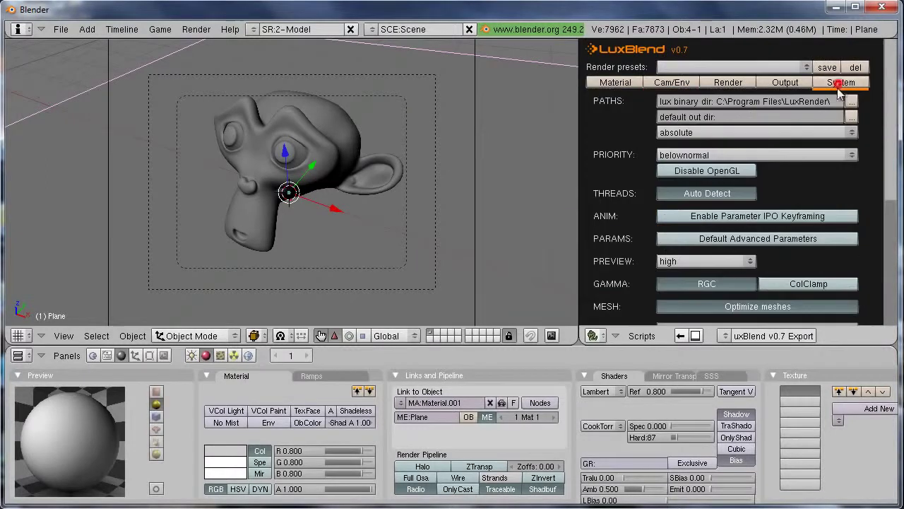
left_click(786, 82)
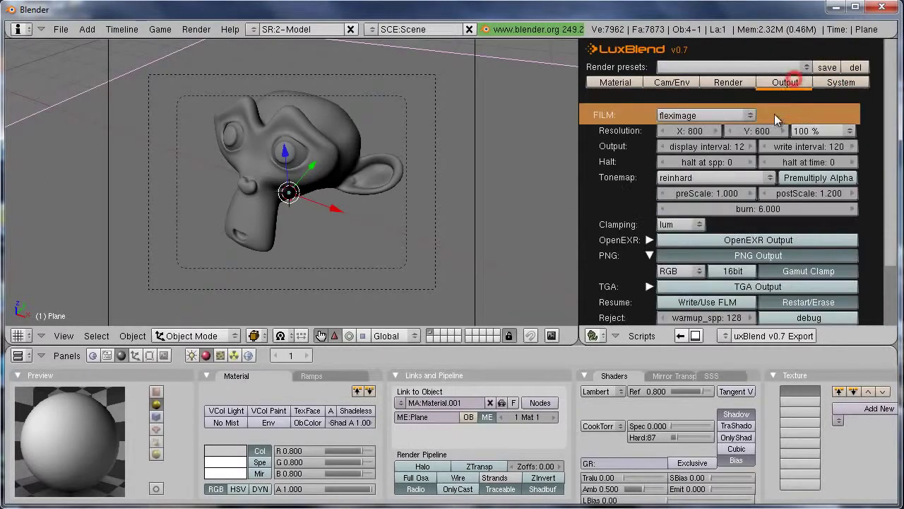
left_click(802, 132)
Step: Render the monkey scene from LuxBlend in LuxRender
left_click(616, 82)
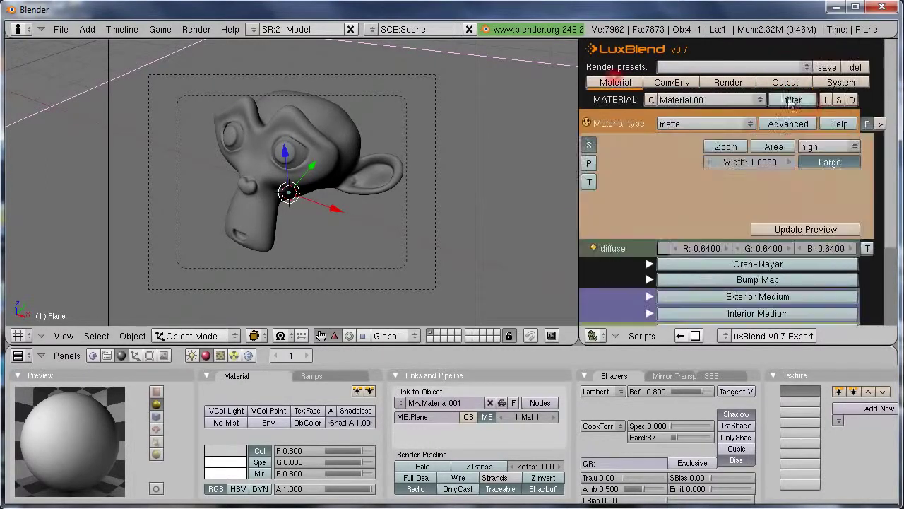
scroll(654, 240, "down", 3)
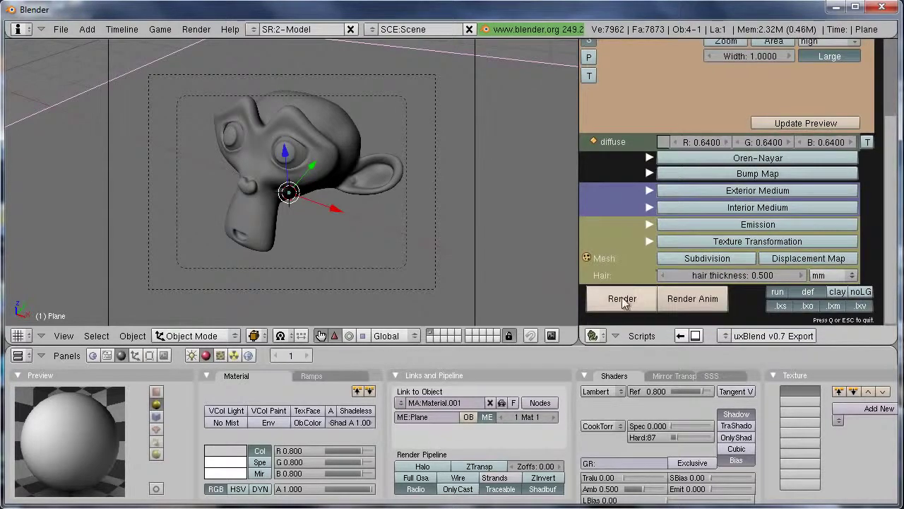
left_click(621, 298)
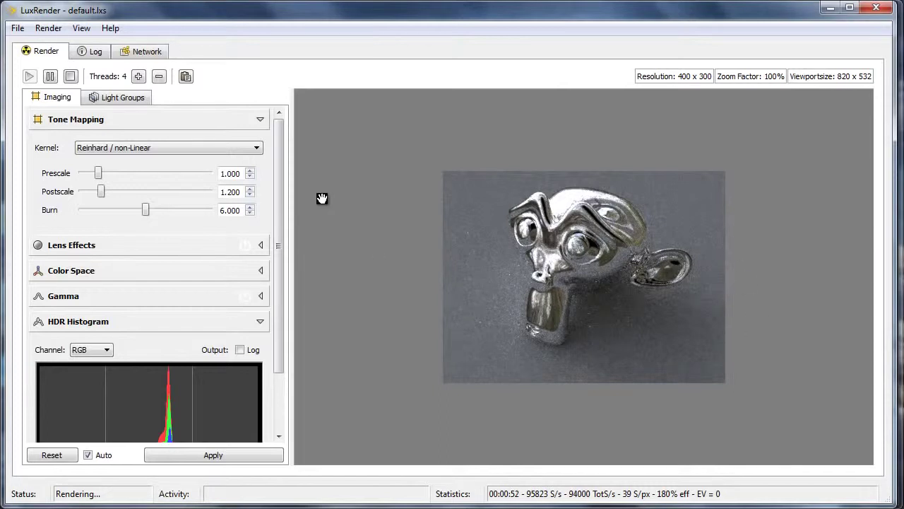
Step: Look through LuxRender's imaging settings, including tone mapping, gamma and the HDR histogram
scroll(280, 178, "down", 3)
left_click_drag(296, 181, 306, 141)
left_click_drag(275, 184, 277, 229)
left_click(262, 237)
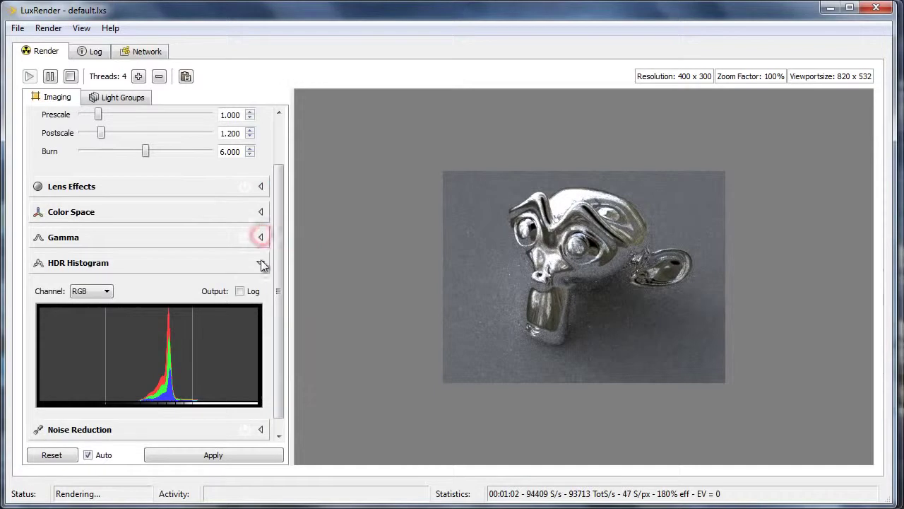
left_click_drag(282, 272, 280, 226)
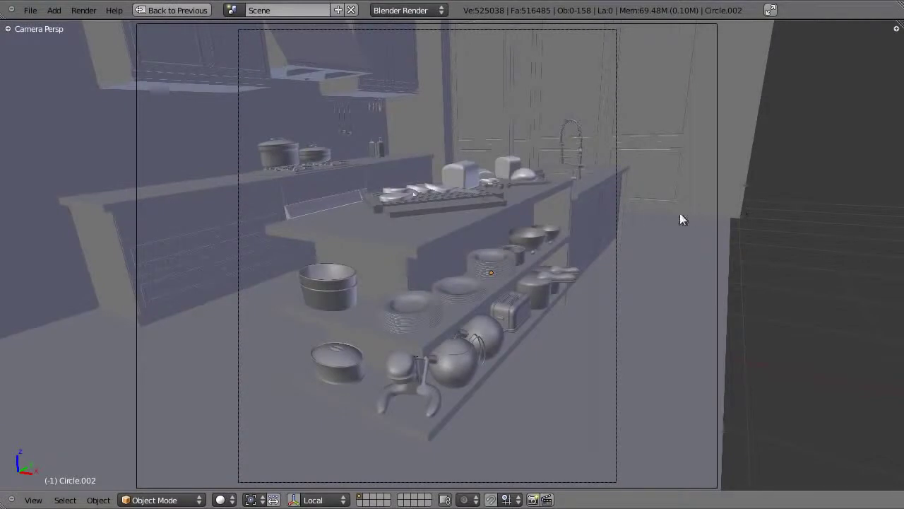
Step: Inspect the finished kitchen scene from another angle and return to its camera view
middle_click_drag(629, 210, 537, 251)
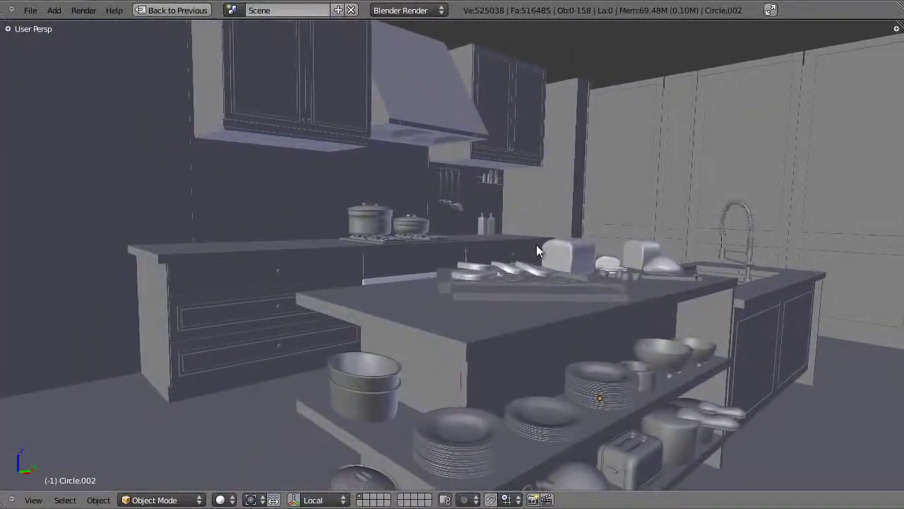
key("KP_0")
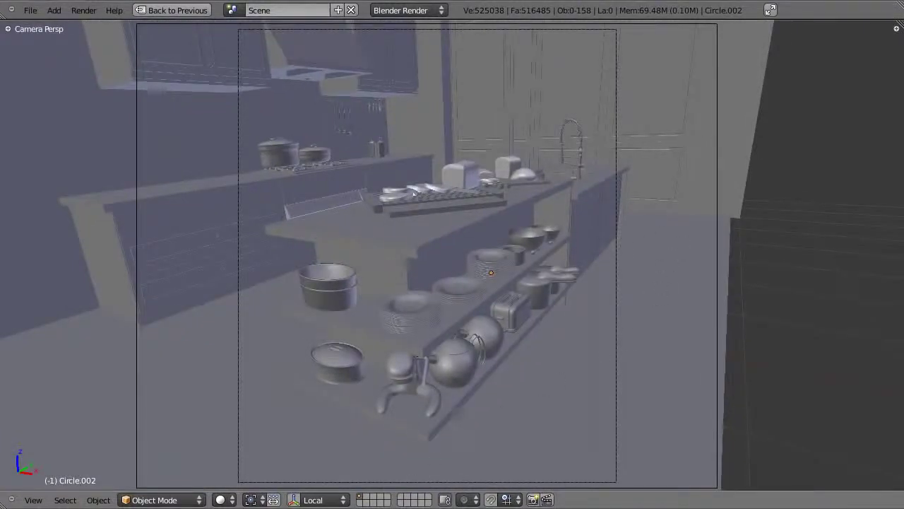
Step: Switch to Blender 2.49 and delete every object in the default scene
key("alt+Tab")
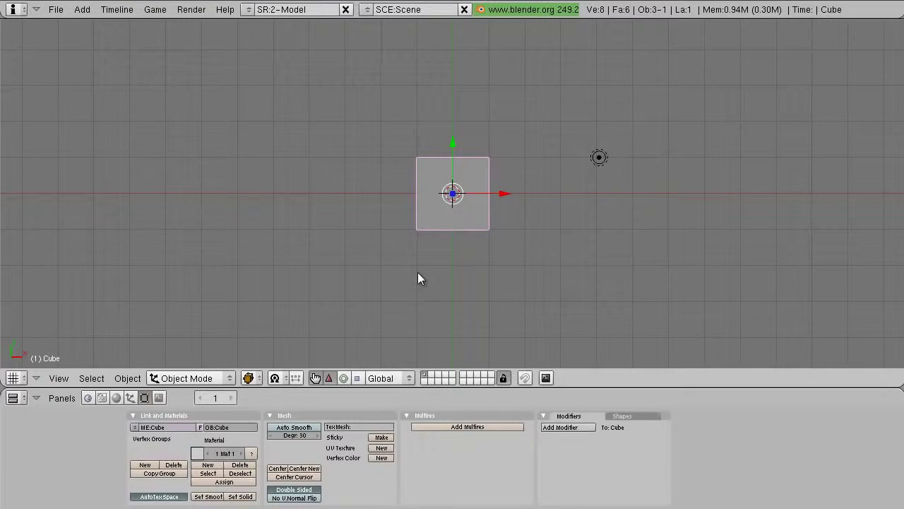
key("a")
key("a")
key("x")
left_click(454, 255)
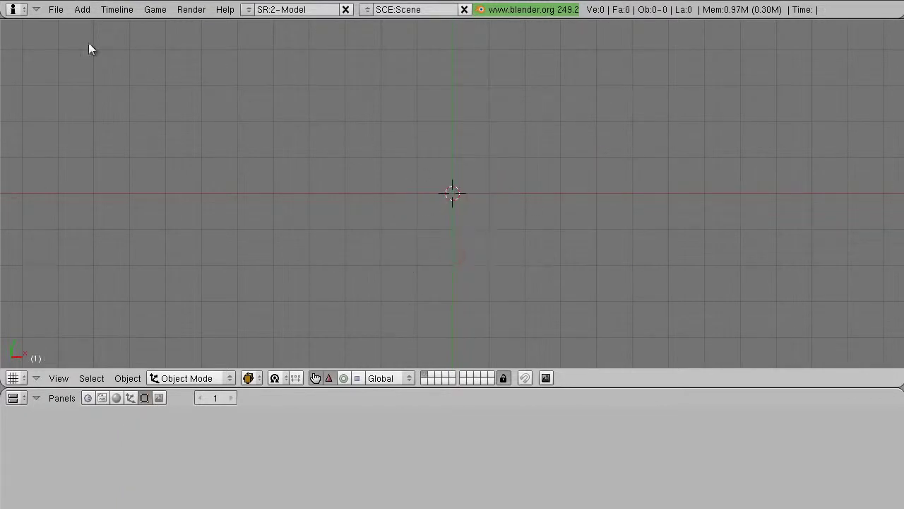
Step: Append all objects from the kitchen file model10-clay.blend into the empty scene
left_click(57, 9)
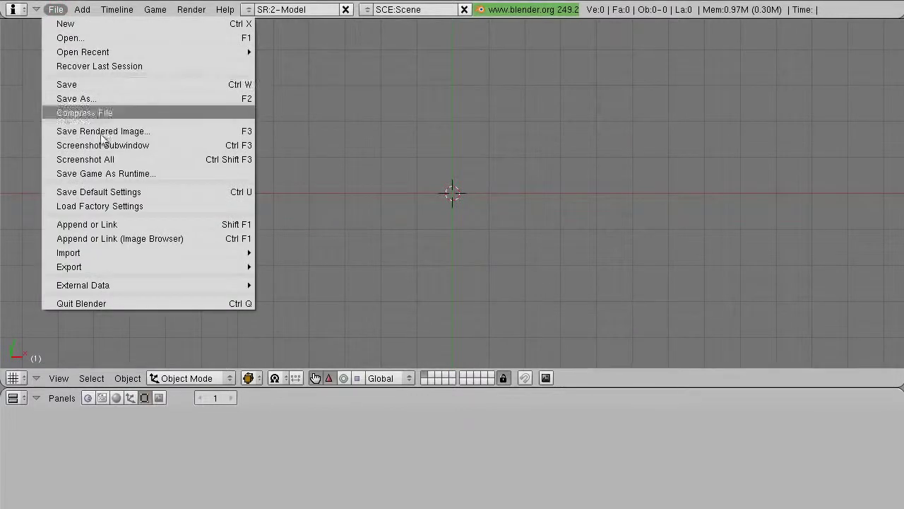
left_click(103, 225)
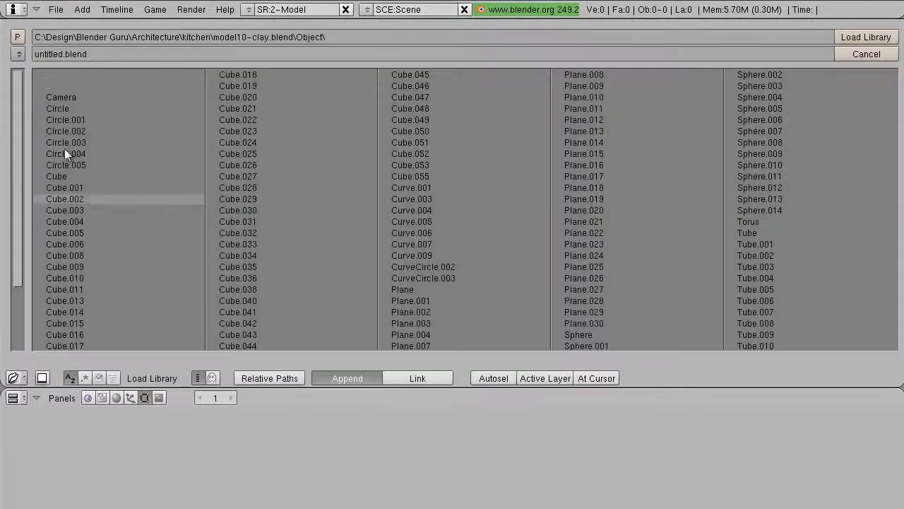
left_click(80, 88)
left_click(80, 87)
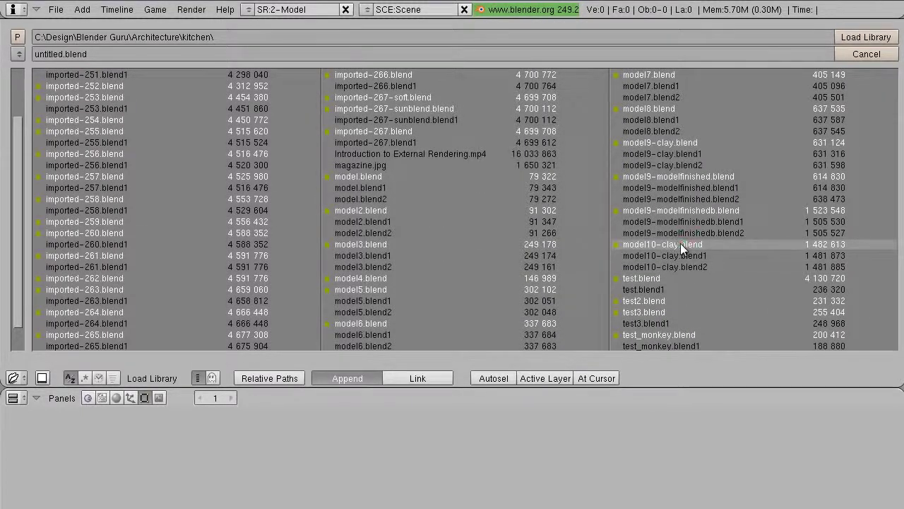
left_click(680, 244)
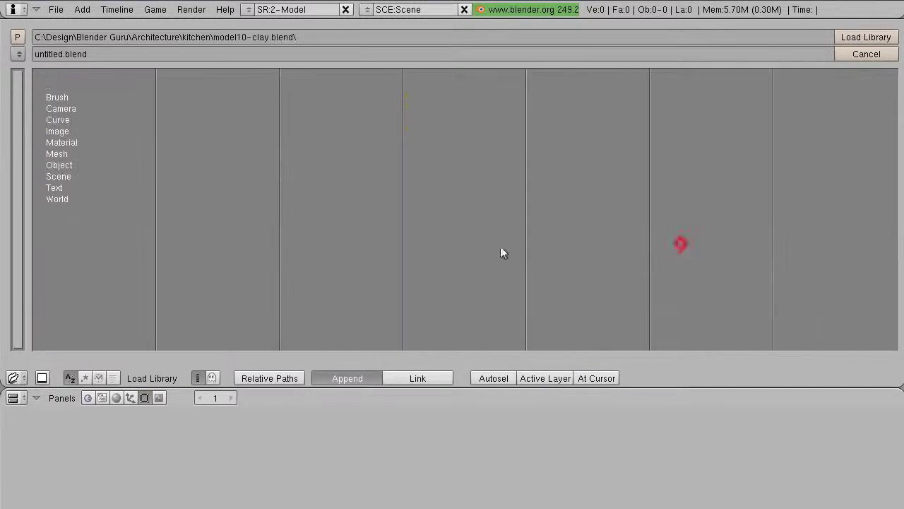
left_click(73, 164)
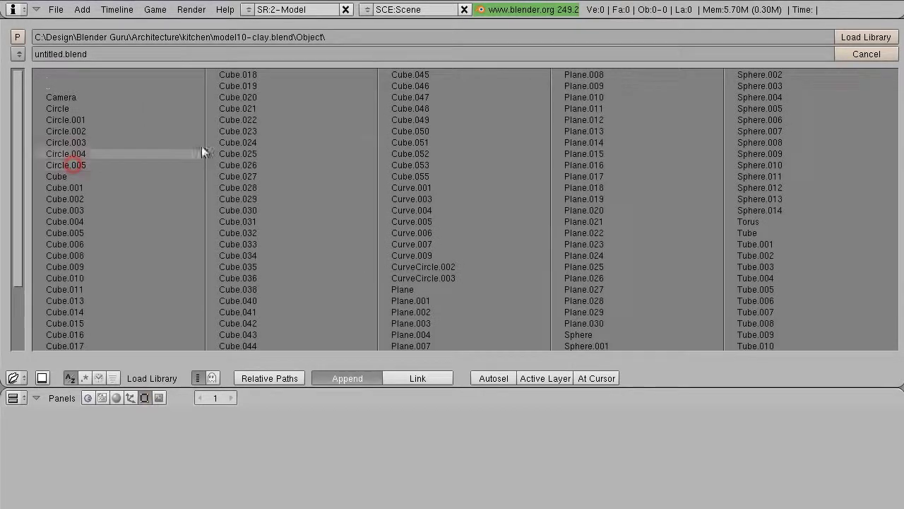
key("a")
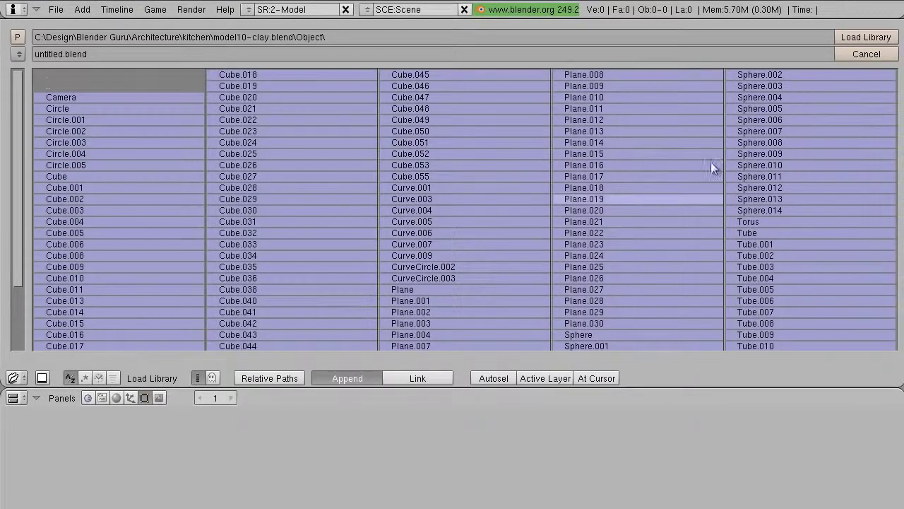
left_click(859, 38)
Step: Look through the appended kitchen camera and set the render size to 1000 by 1200 pixels
middle_click_drag(383, 251, 496, 175)
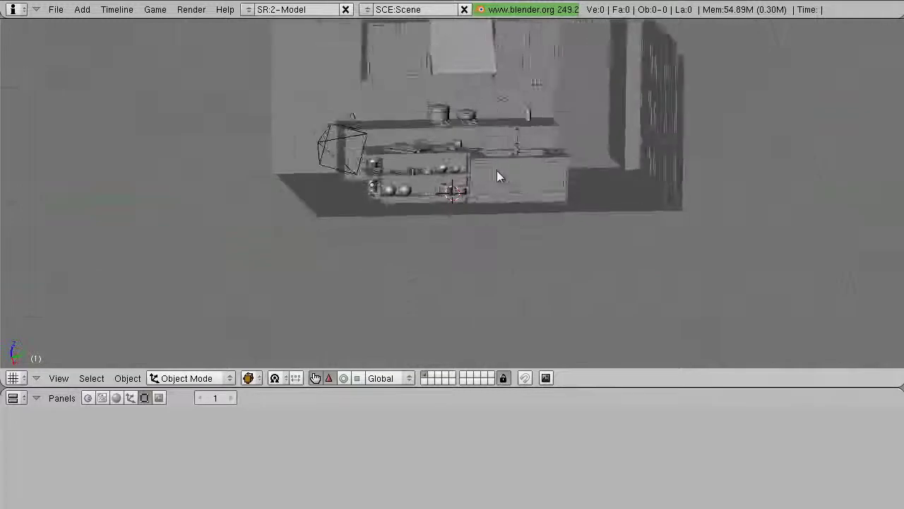
scroll(487, 172, "up", 4)
middle_click_drag(466, 120, 581, 186, "shift")
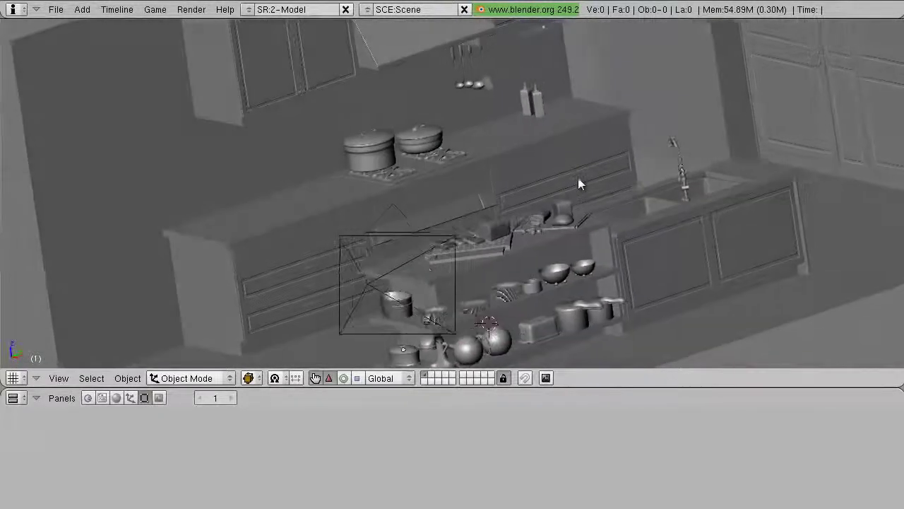
right_click(378, 282)
key("F10")
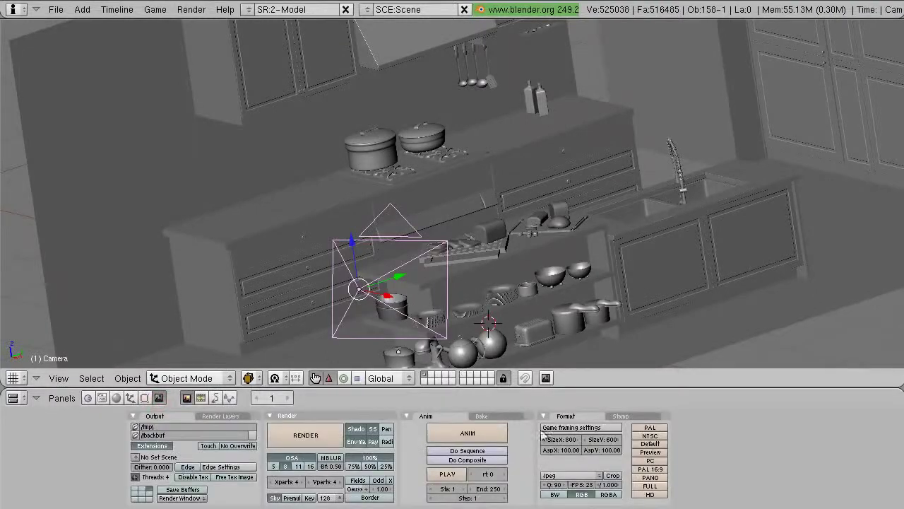
key("KP_0")
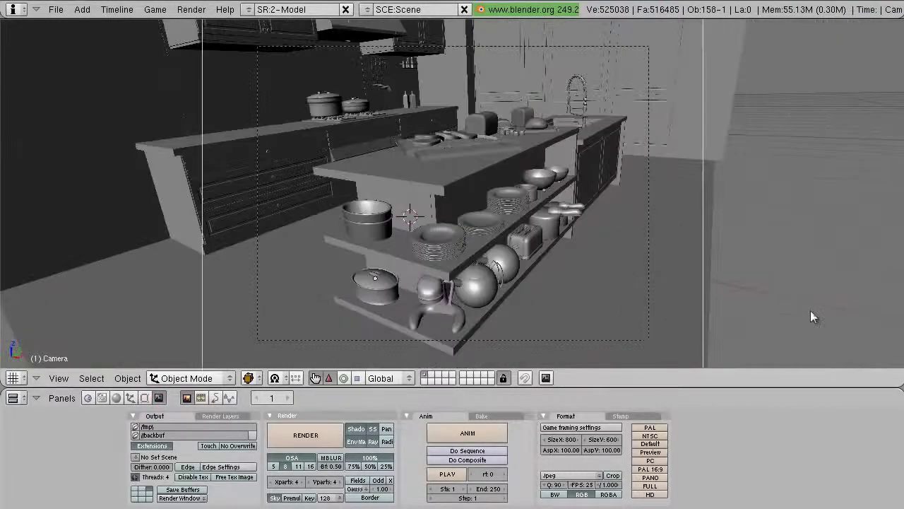
left_click(561, 439)
type("1000")
key("Tab")
type("1200")
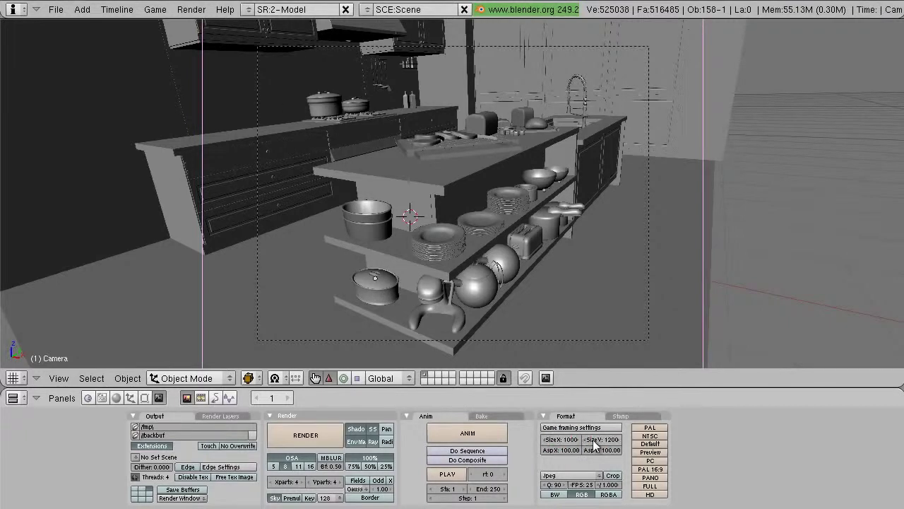
key("Return")
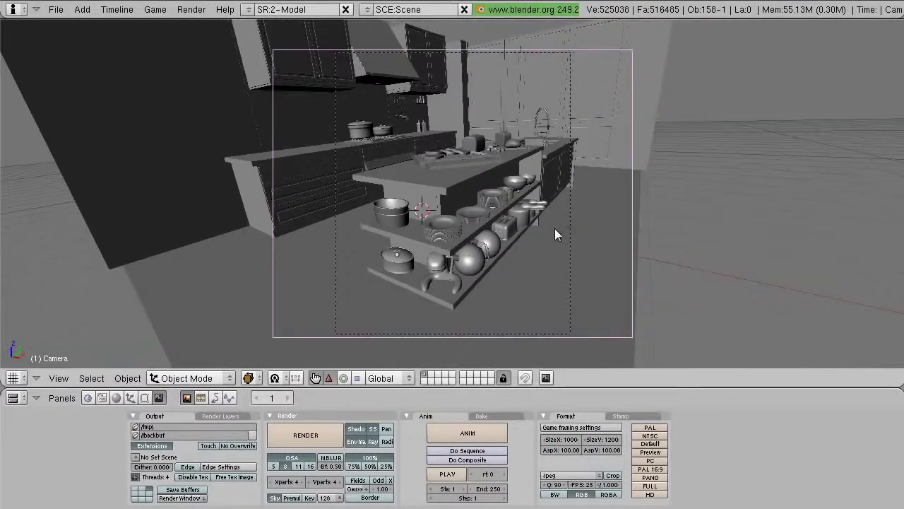
key("alt+Tab")
key("alt+Tab")
key("alt+Tab")
key("alt+Tab")
key("alt+Tab")
key("alt+Tab")
key("alt+Tab")
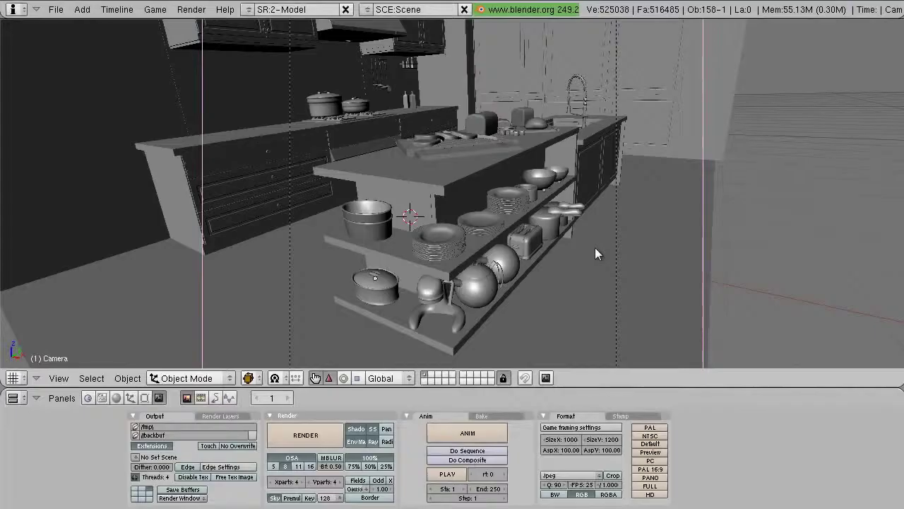
Step: Split the 3D view vertically and load the LuxBlend v0.7 Exporter script in the new area
right_click(638, 19)
left_click(638, 21)
left_click(574, 30)
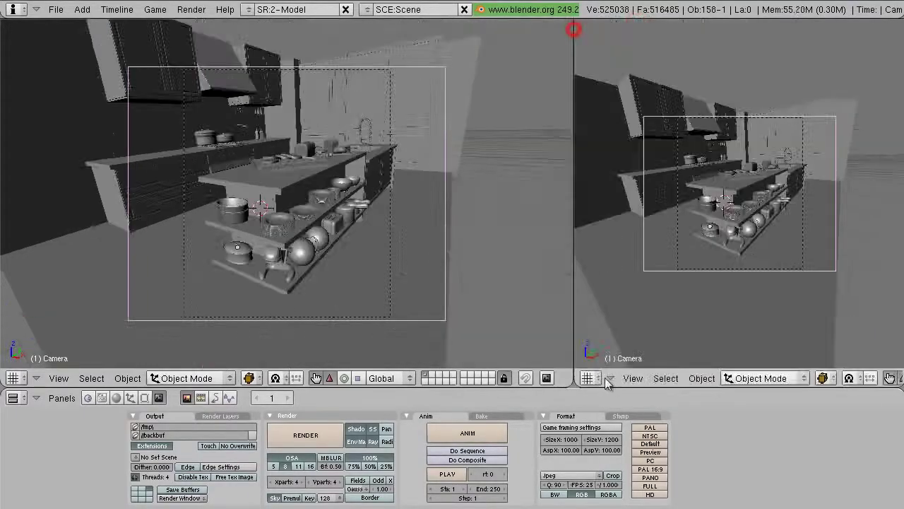
left_click(597, 378)
left_click(626, 143)
left_click(636, 378)
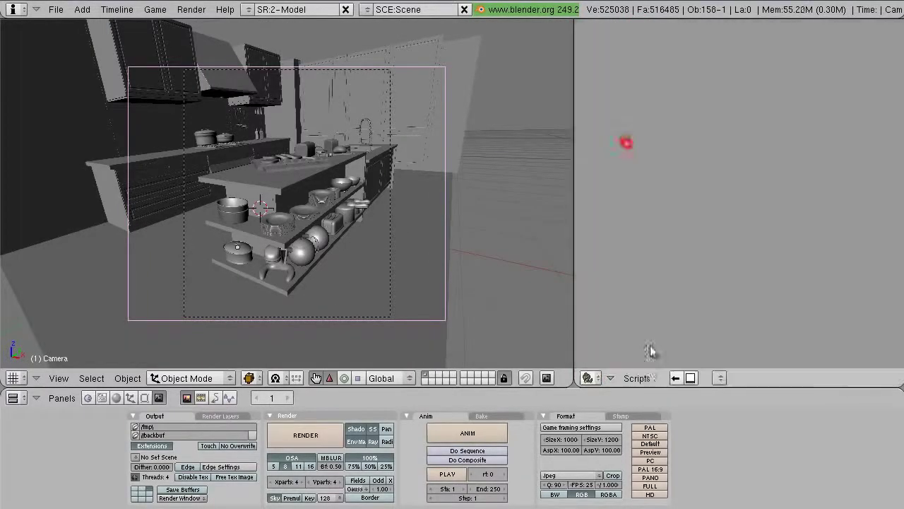
mouse_move(670, 252)
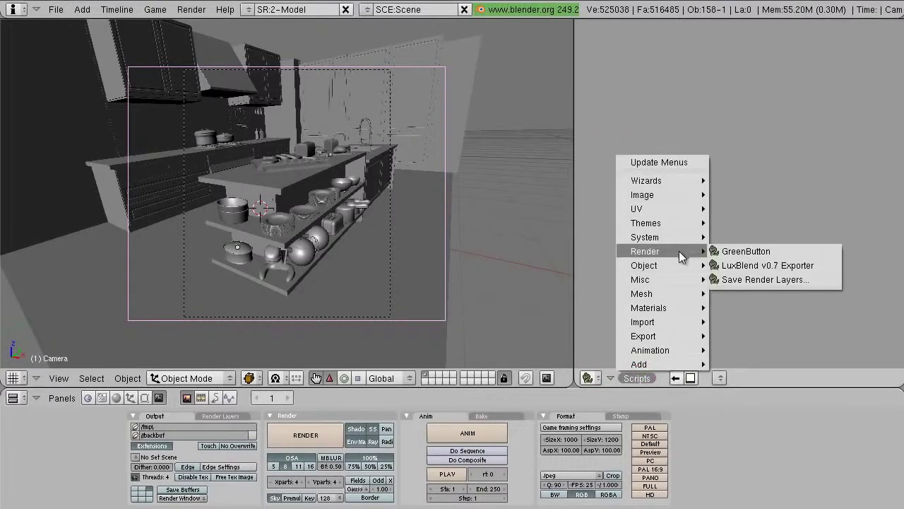
left_click(763, 265)
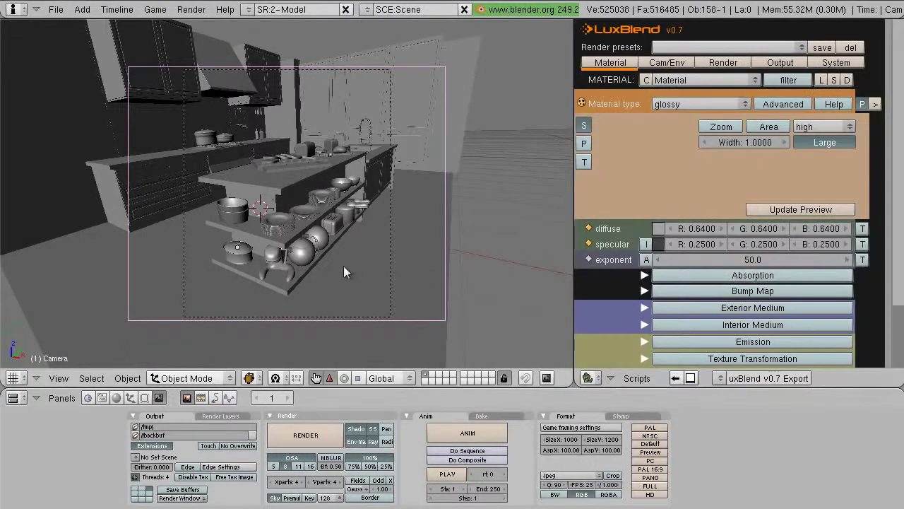
Step: Give the front plate stack on the island shelf a new material named Ceramic
scroll(343, 266, "up", 2)
right_click(276, 235)
scroll(291, 244, "up", 2)
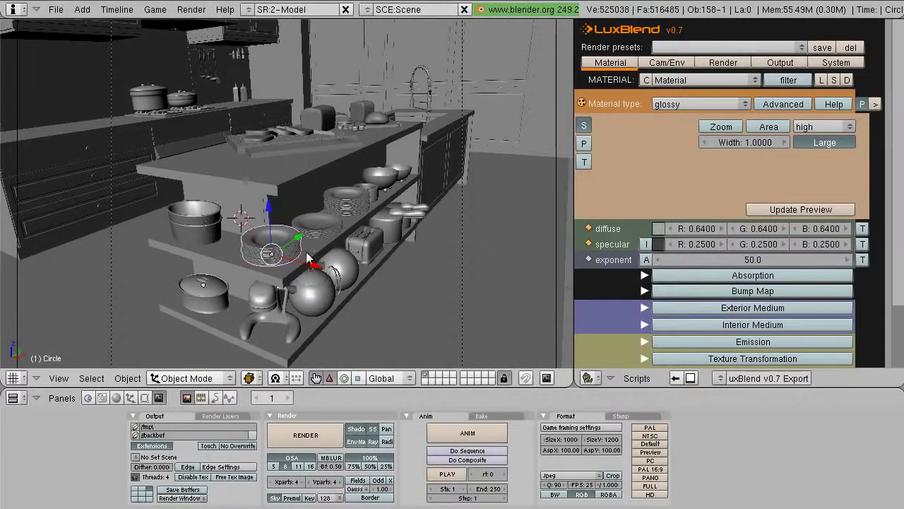
left_click(116, 398)
left_click(303, 434)
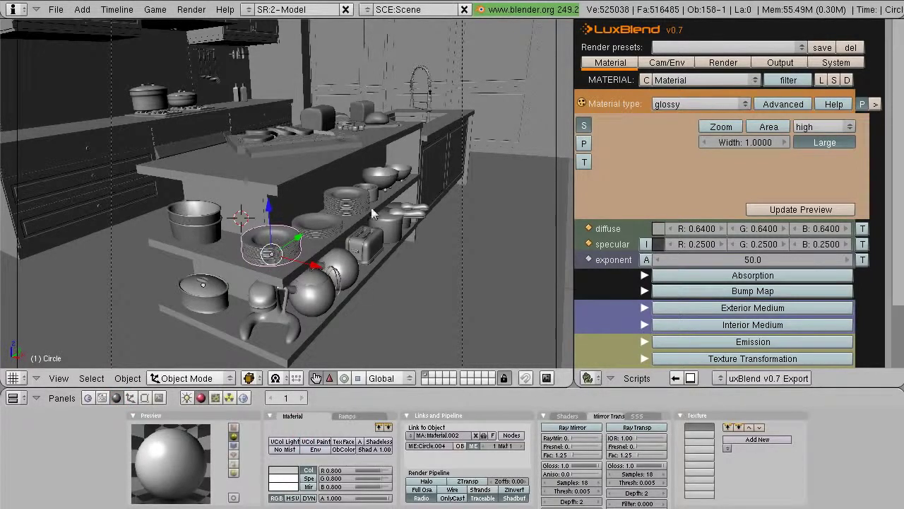
left_click(448, 436)
type("Plate")
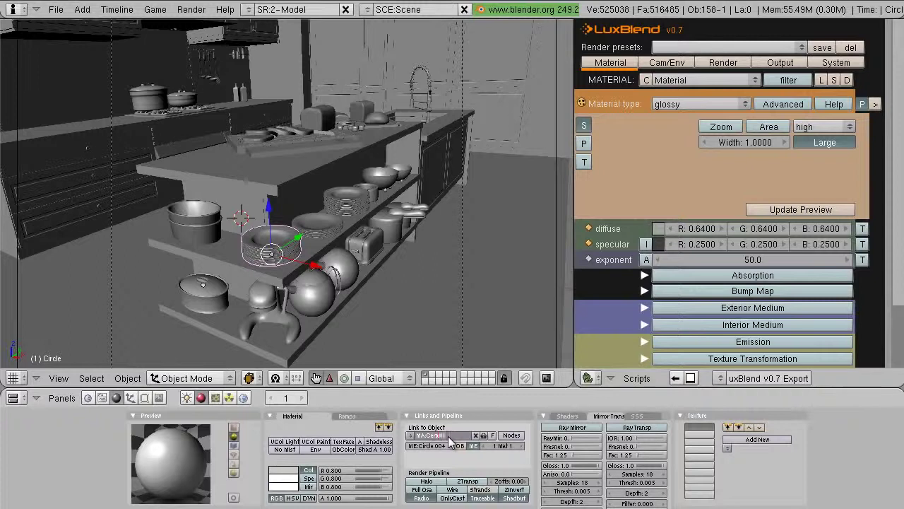
type("amic")
key("Return")
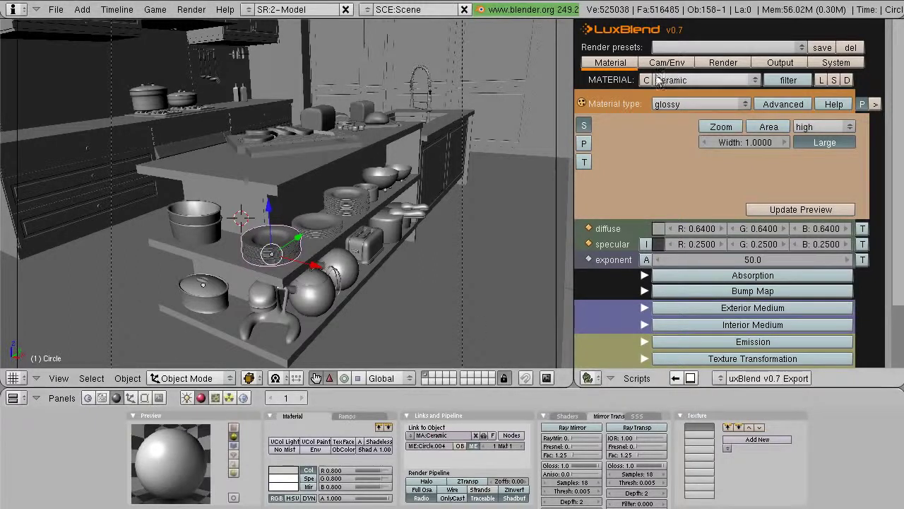
Step: Lighten the Ceramic material's diffuse color to about 0.895 grey and set its exponent to 500
left_click(659, 228)
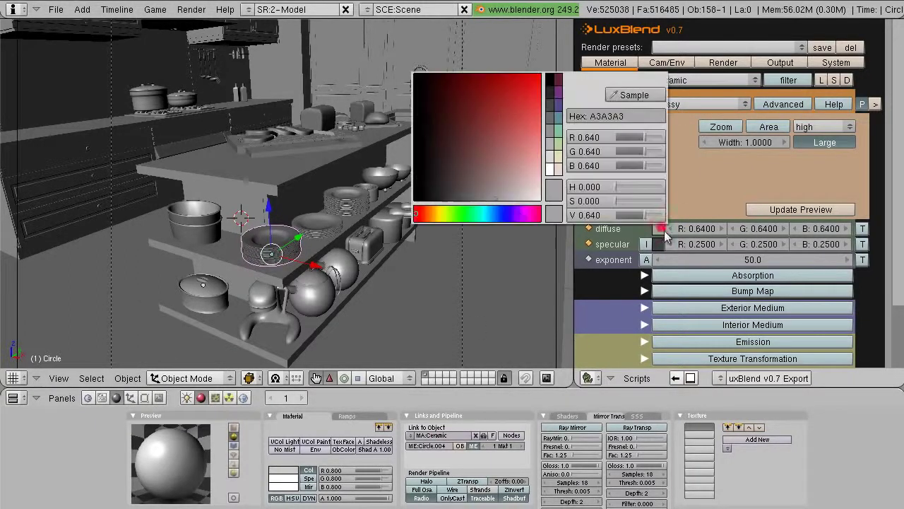
left_click_drag(520, 202, 533, 211)
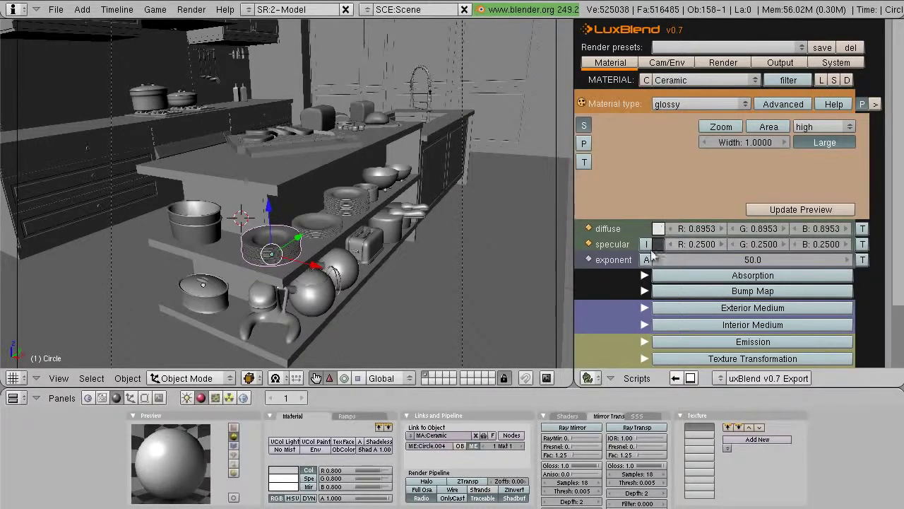
left_click(739, 254)
type("500")
key("Return")
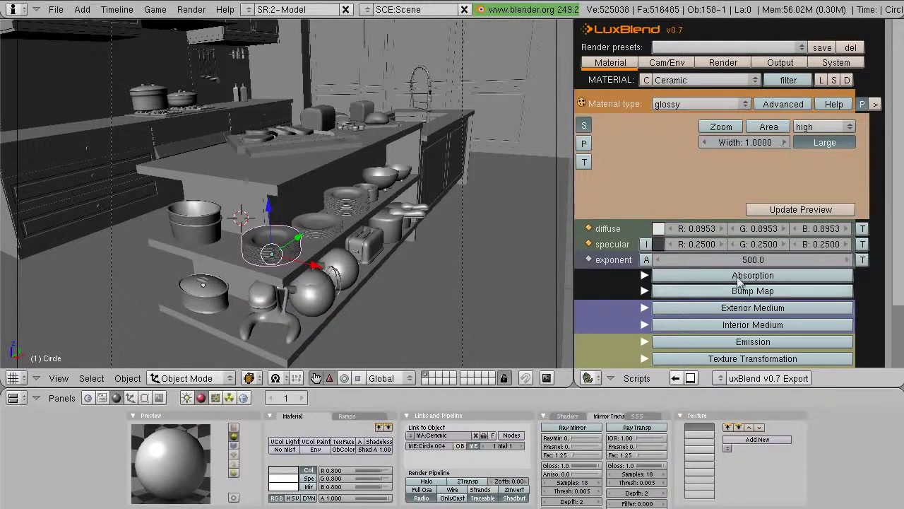
Step: Raise the Ceramic specular color to about 0.44 grey and render the material preview
left_click(657, 243)
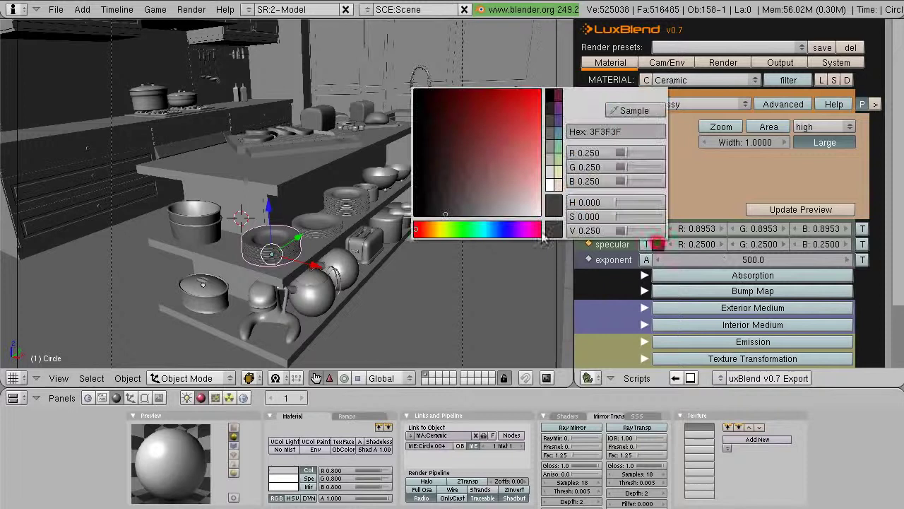
left_click(470, 214)
left_click(469, 221)
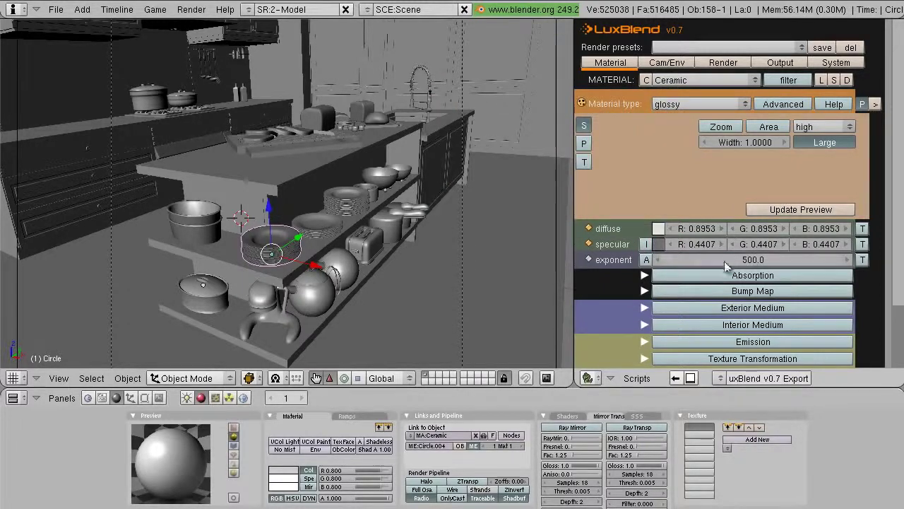
left_click(663, 244)
left_click(785, 211)
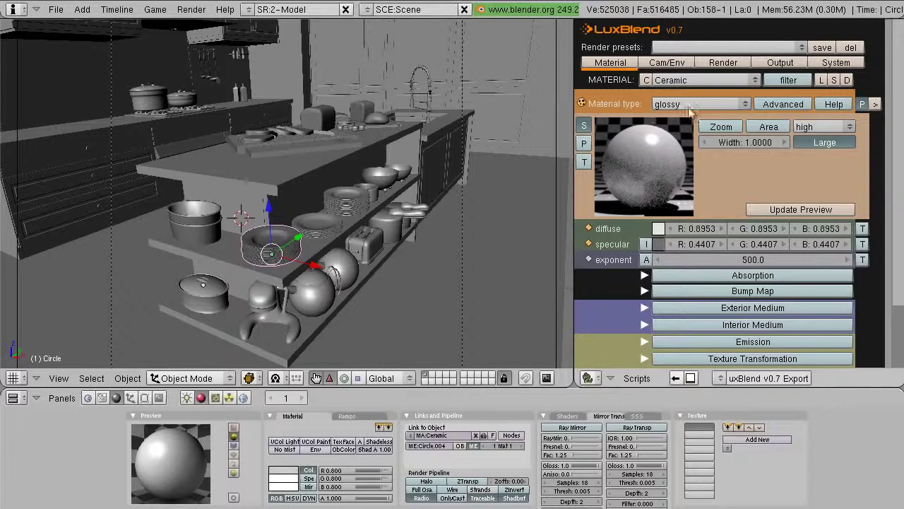
Step: Link the front plate stack's Ceramic material to the other plate stacks and the pots on the island shelves
middle_click_drag(375, 271, 356, 268)
right_click(339, 242, "shift")
right_click(405, 201, "shift")
right_click(165, 256, "shift")
right_click(187, 345, "shift")
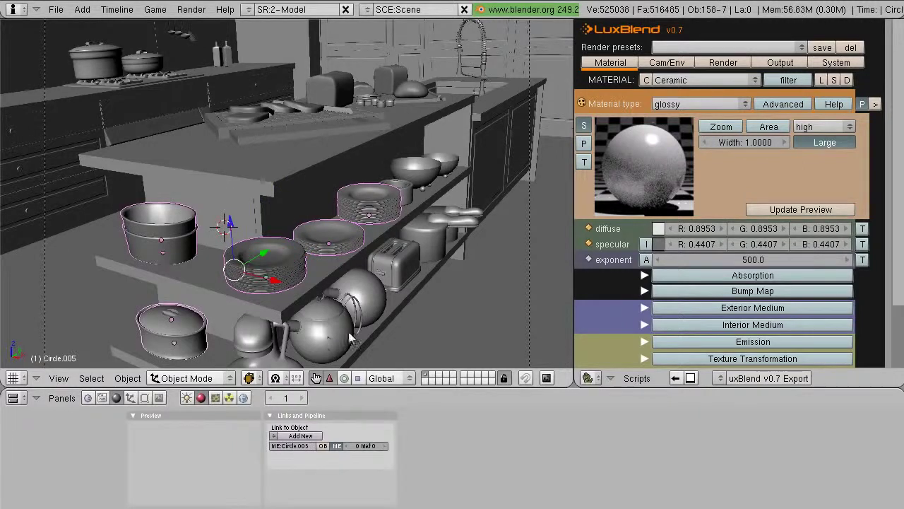
right_click(290, 267, "shift")
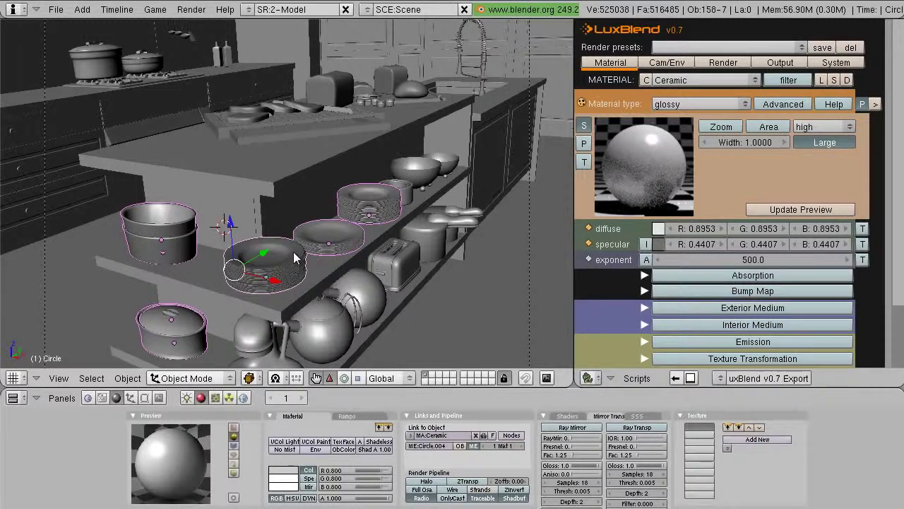
key("ctrl+l")
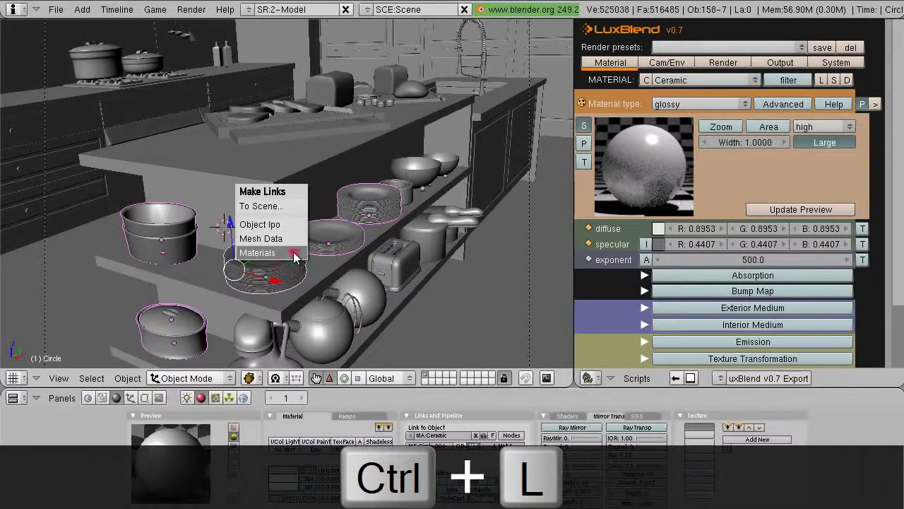
left_click(294, 252)
Step: Reselect only the front plate stack and hide the transform manipulator
left_click(351, 242, "shift")
right_click(293, 267)
right_click(213, 259)
right_click(295, 272)
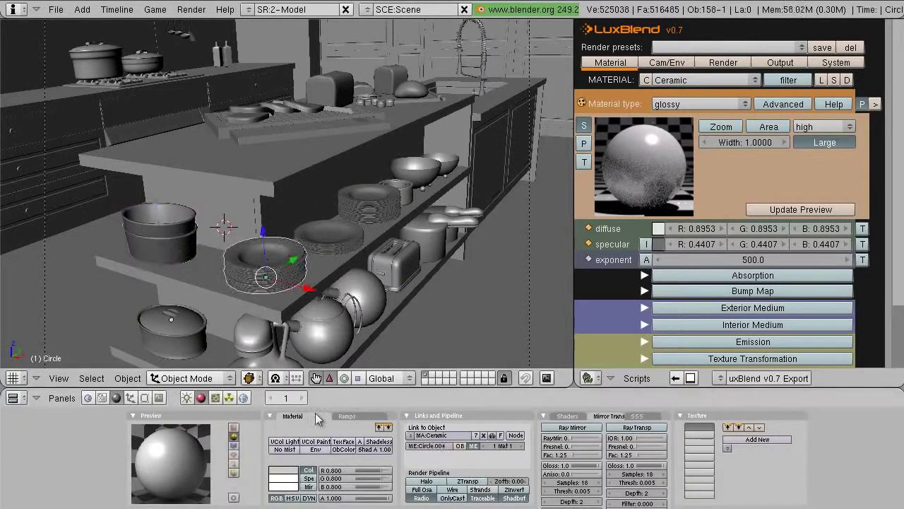
left_click(316, 377)
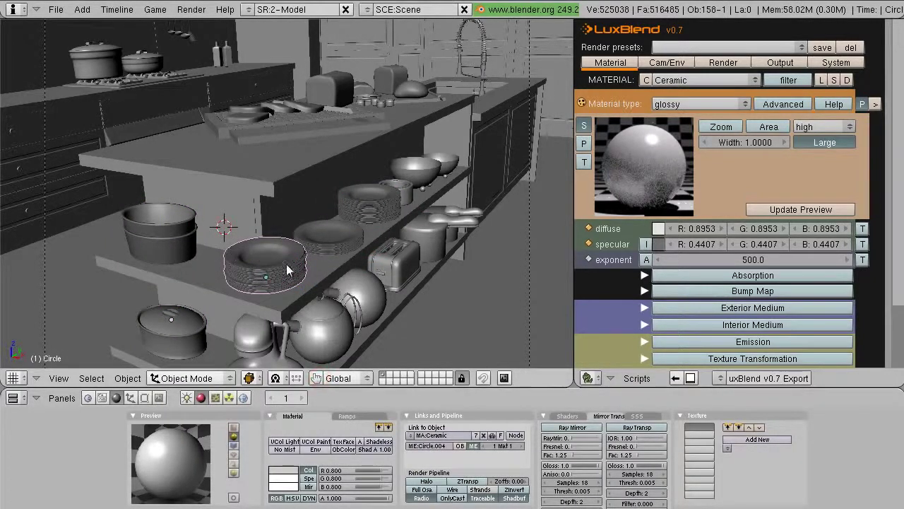
Step: Select the front round teapot on the island's bottom shelf and give it a new material named Chrome
scroll(425, 257, "down", 1)
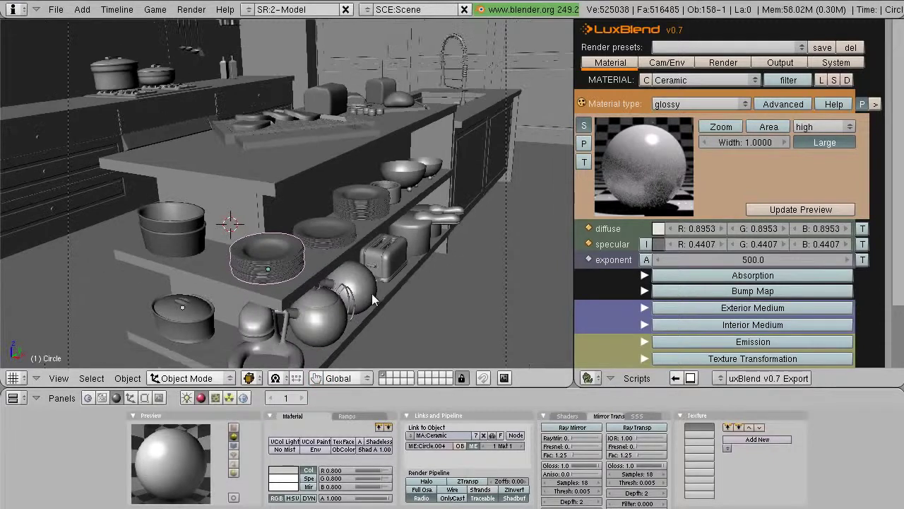
right_click(327, 322)
key("KP_Decimal")
middle_click_drag(275, 187, 371, 207)
scroll(370, 206, "up", 2)
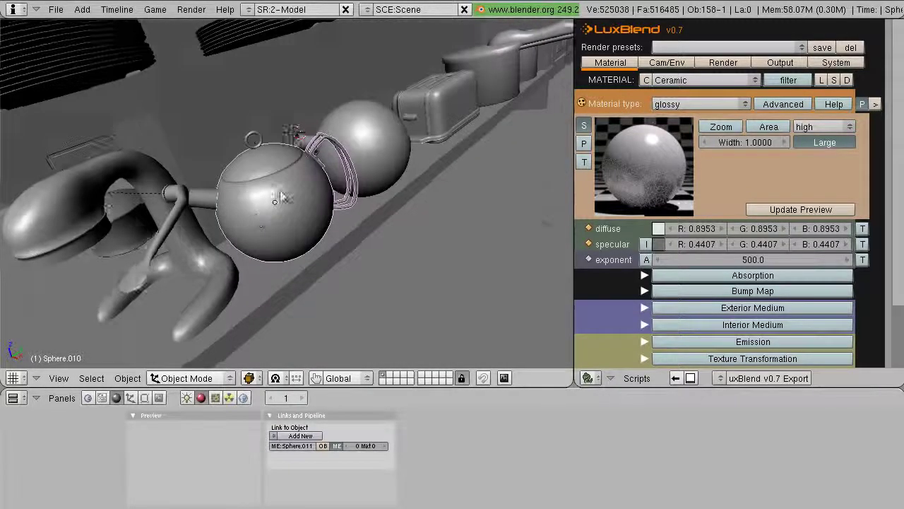
middle_click_drag(250, 202, 281, 184)
right_click(207, 175)
mouse_move(417, 159)
middle_mouse_down()
mouse_move(347, 155)
mouse_move(432, 162)
middle_mouse_up()
right_click(347, 154)
middle_click_drag(524, 91, 396, 184)
right_click(339, 198)
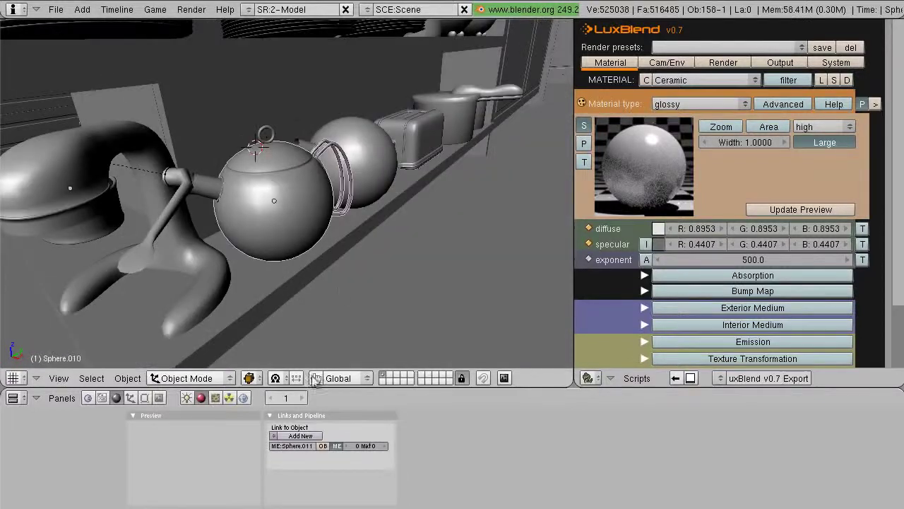
left_click(307, 434)
left_click(452, 435)
type("C")
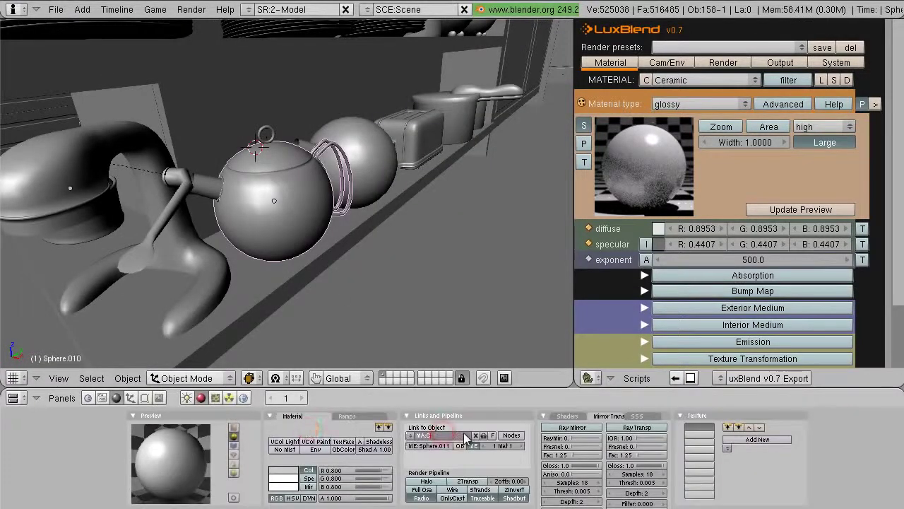
type("hrome")
key("Return")
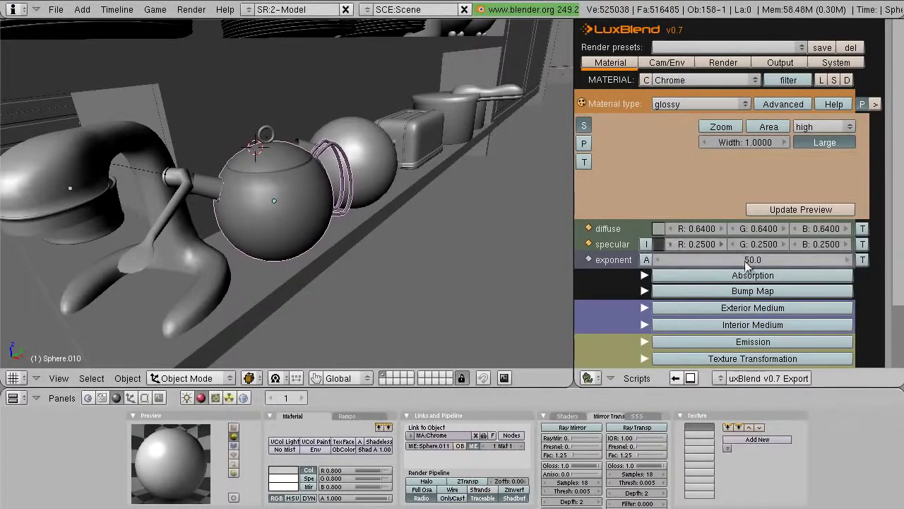
Step: Set the Chrome material's exponent to 900000 and render the material preview
left_click_drag(706, 262, 798, 276)
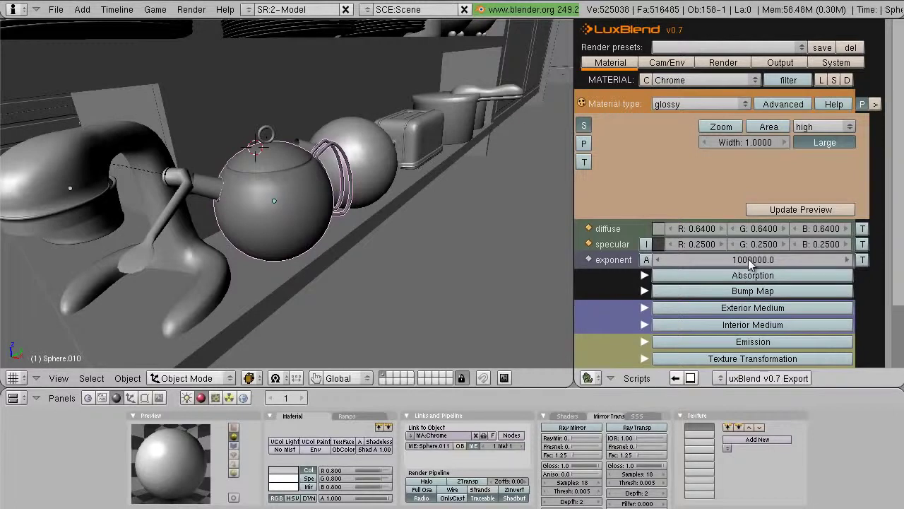
left_click(749, 259)
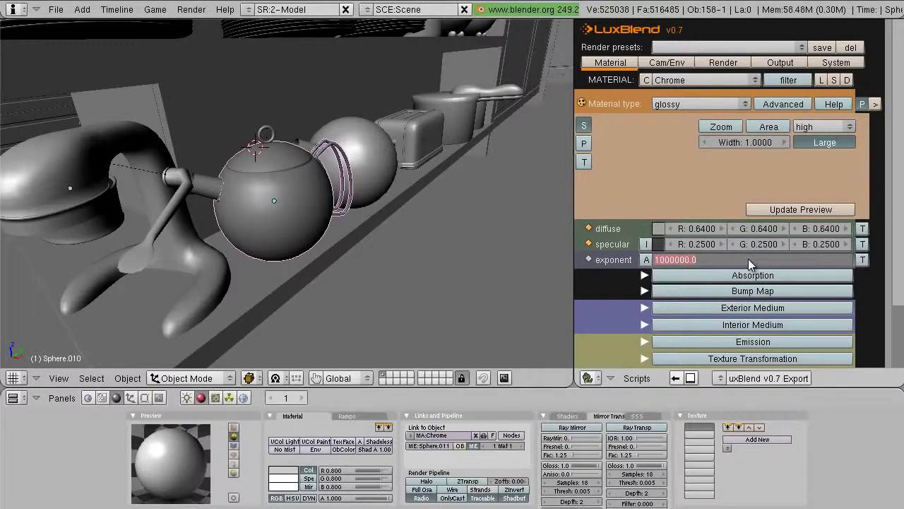
type("900000")
key("Return")
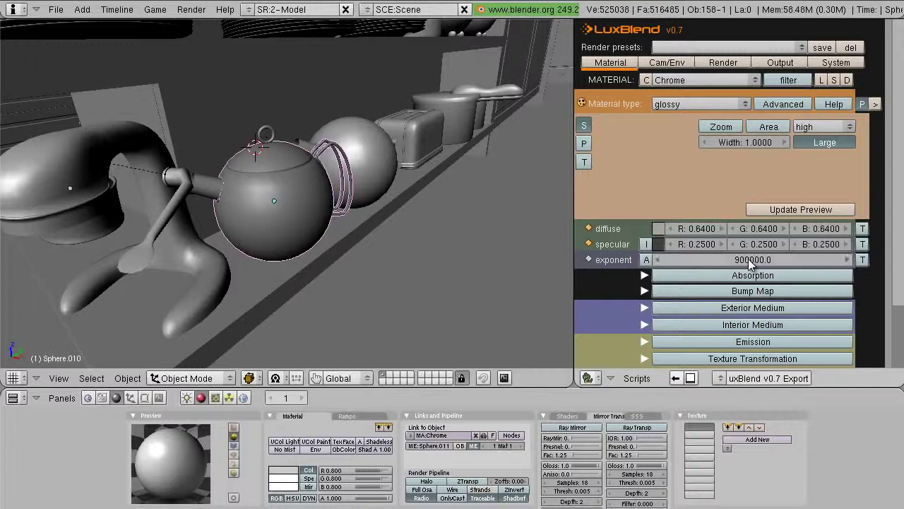
left_click(791, 209)
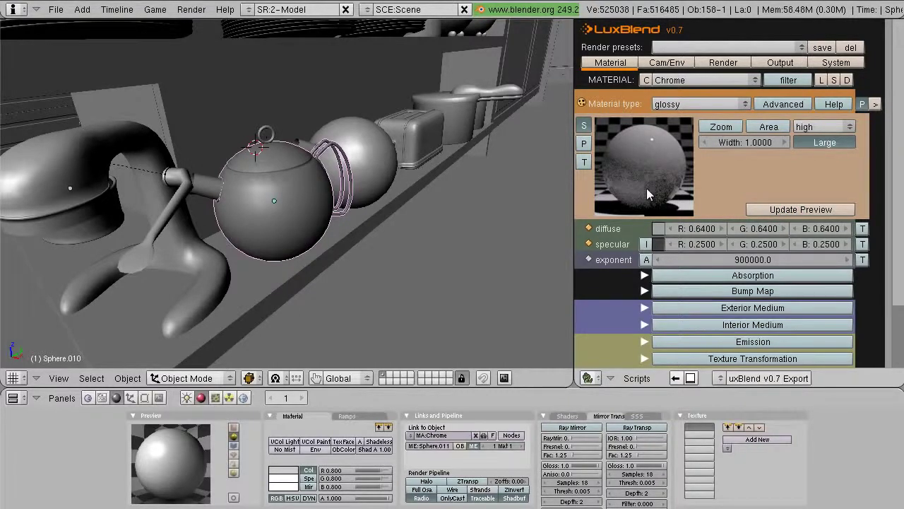
Step: Raise the Chrome specular color to pure white and render the material preview
left_click(662, 247)
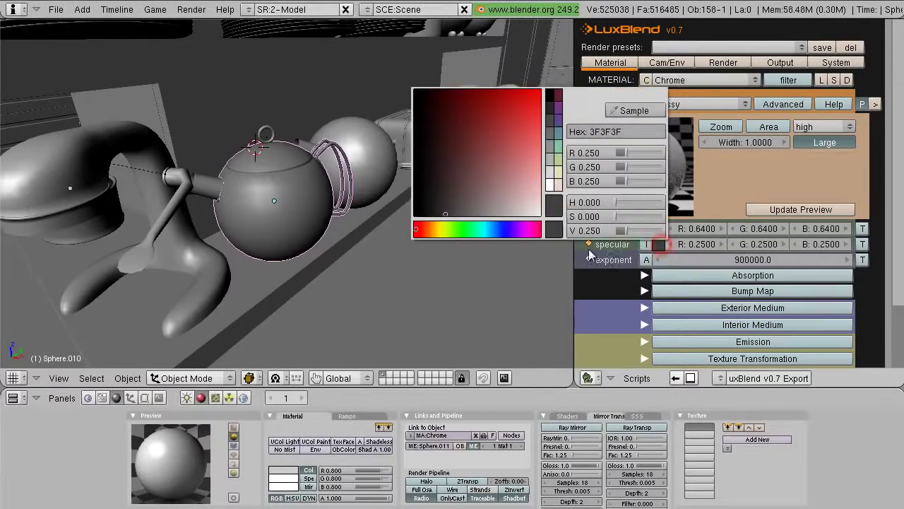
left_click(521, 209)
left_click_drag(522, 208, 575, 240)
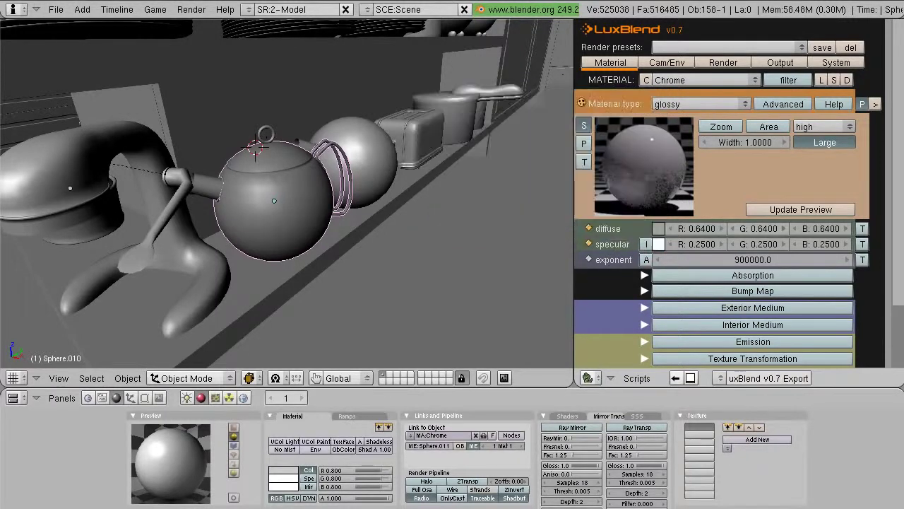
left_click(781, 212)
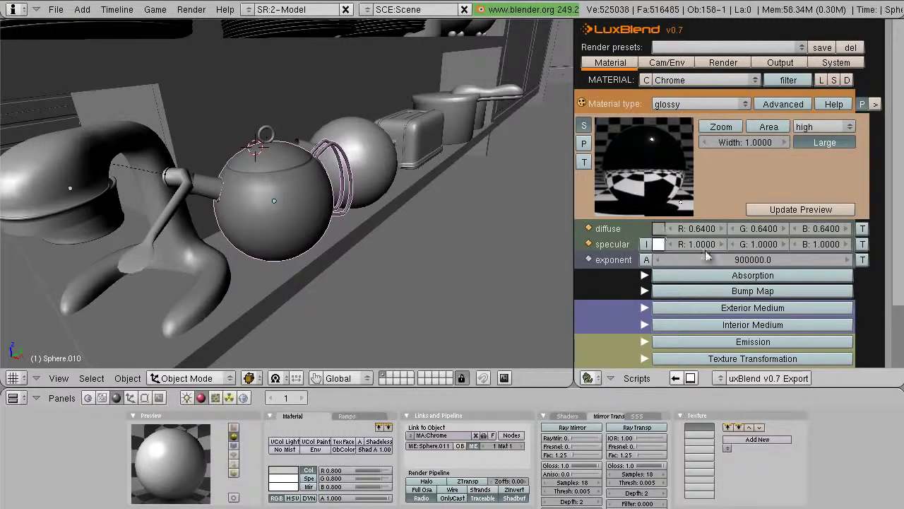
Step: Make the Chrome diffuse color black, set its specular color to about 0.807 grey, and render the preview
left_click(658, 228)
left_click_drag(498, 201, 380, 227)
left_click(659, 244)
left_click_drag(531, 219, 517, 222)
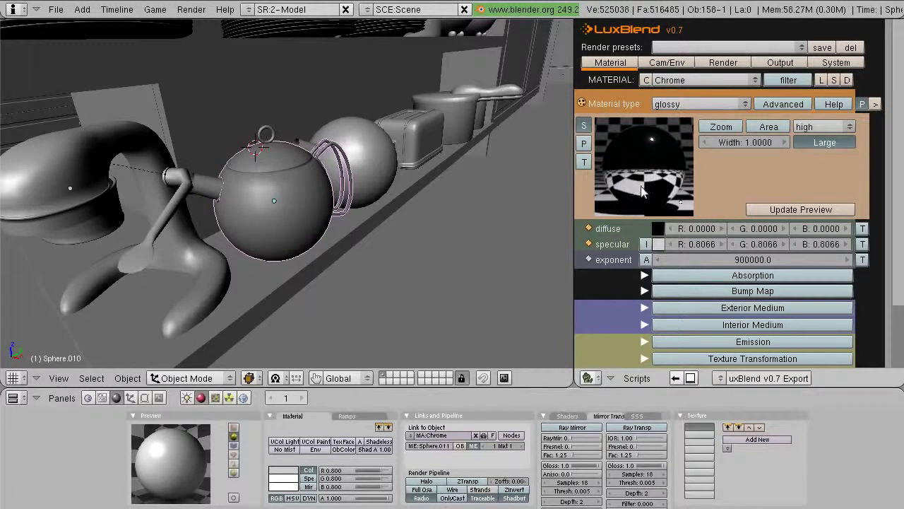
left_click(756, 209)
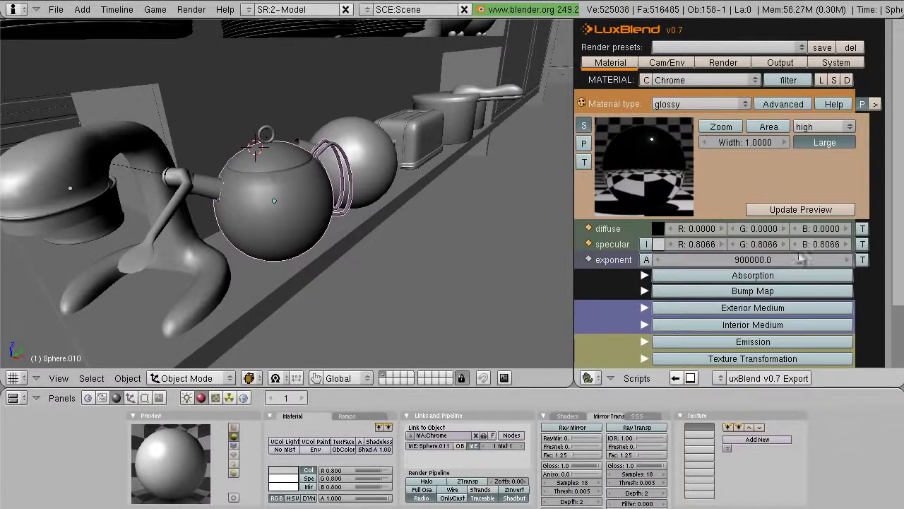
Step: Add the second teapot, the stand mixer parts, the toaster and the neighbouring pot on the bottom shelf to the selection
right_click(375, 148, "shift")
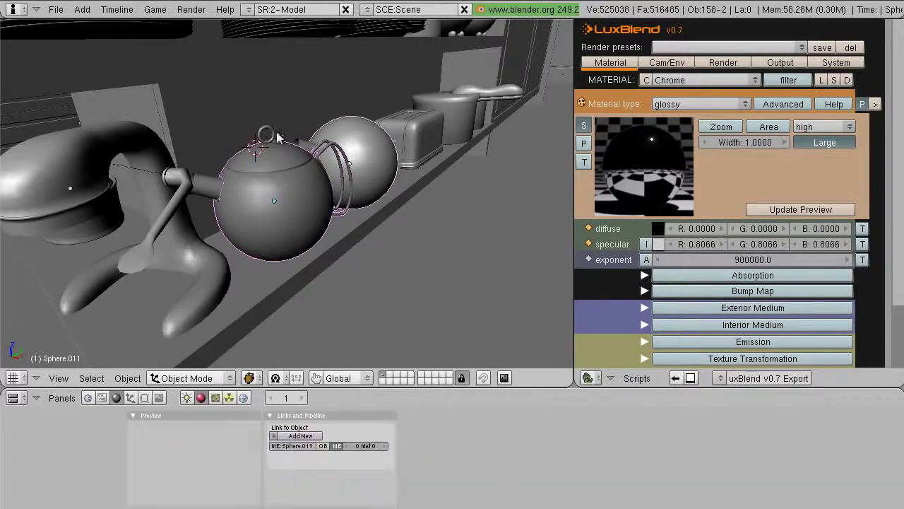
right_click(212, 175, "shift")
right_click(177, 212, "shift")
middle_click_drag(121, 209, 212, 229)
right_click(347, 174, "shift")
right_click(203, 181, "shift")
right_click(406, 142, "shift")
right_click(429, 133, "shift")
Step: Extend the selection with the saucepans at the shelf's far end and the metal bowls above them
middle_click_drag(429, 133, 193, 246)
scroll(192, 240, "up", 2)
right_click(167, 171, "shift")
right_click(221, 168, "shift")
right_click(305, 153, "shift")
middle_click_drag(305, 153, 197, 125)
key("z")
right_click(246, 162, "shift")
right_click(271, 148, "shift")
key("z")
scroll(216, 233, "down", 2)
scroll(294, 181, "down", 1)
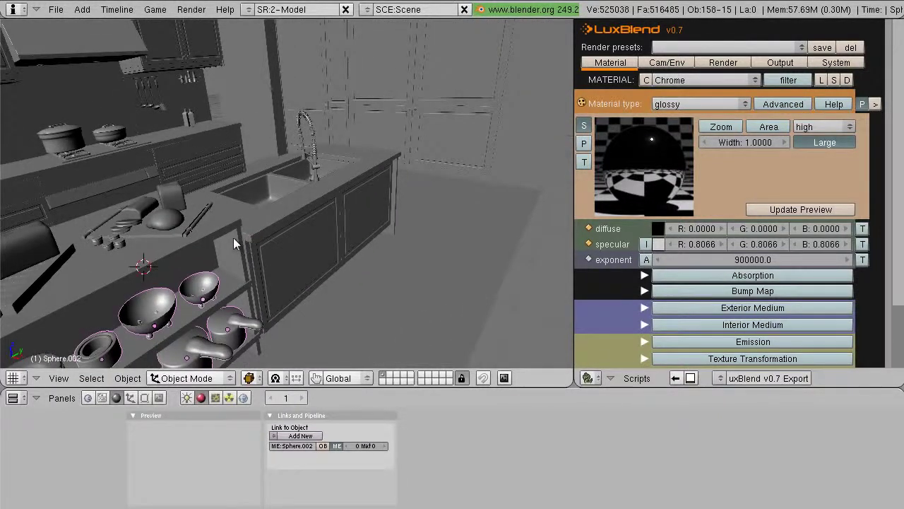
Step: Make the front teapot the active object and link its Chrome material to the selected shelf kitchenware
scroll(233, 236, "down", 1)
scroll(234, 294, "down", 1)
middle_click_drag(235, 295, 386, 103, "shift")
left_click(157, 296, "shift")
key("ctrl+l")
left_click(156, 295)
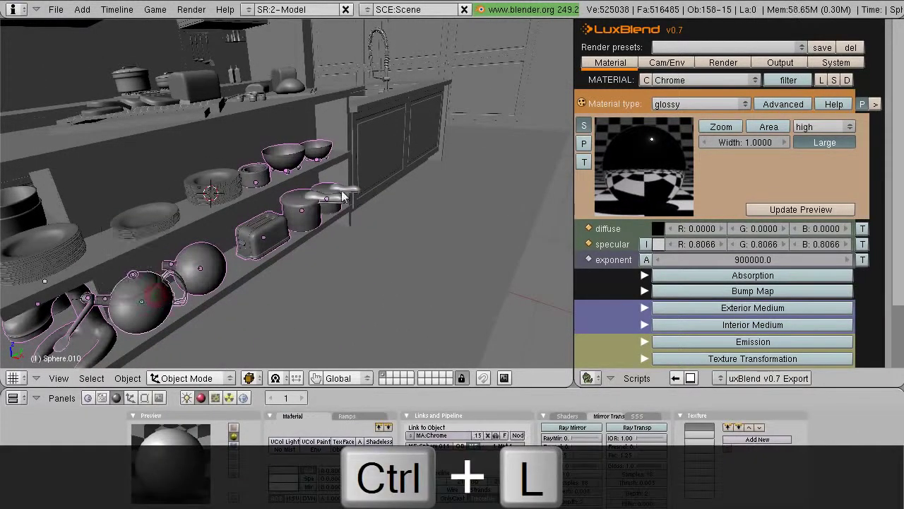
Step: Start a new selection with the sink faucet's spring hose, tube, spray head and base parts
middle_click_drag(360, 162, 298, 257)
right_click(340, 122)
key("KP_Decimal")
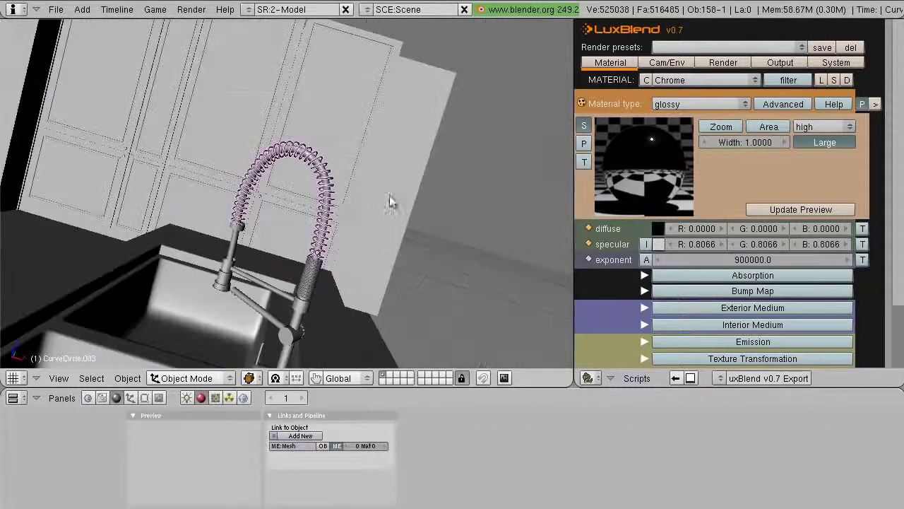
middle_click_drag(390, 196, 307, 152)
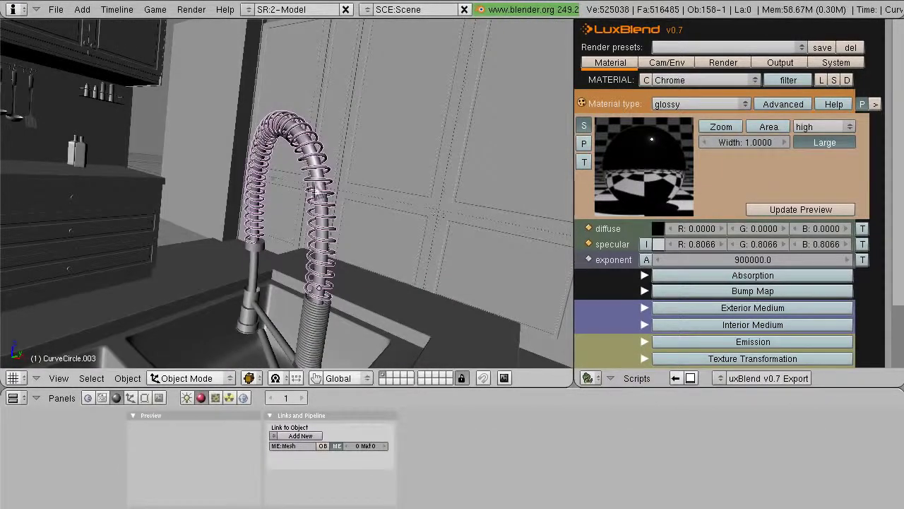
middle_click_drag(309, 263, 311, 194, "shift")
right_click(314, 247, "shift")
right_click(278, 276, "shift")
right_click(248, 267, "shift")
right_click(253, 228, "shift")
middle_click_drag(281, 311, 464, 238, "shift")
right_click(286, 276, "shift")
scroll(362, 216, "down", 6)
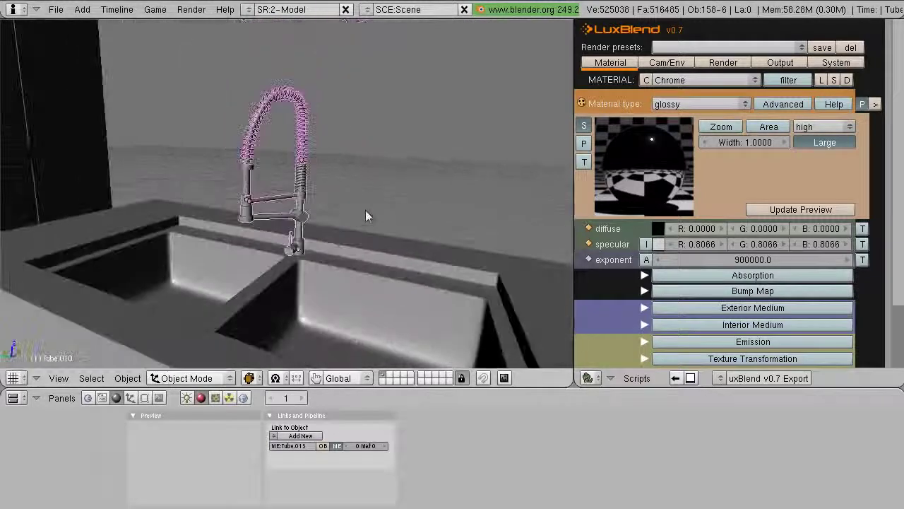
Step: Add both cooktop pots with their lids and handles to the faucet selection
middle_click_drag(355, 211, 428, 183)
middle_click_drag(477, 151, 288, 206)
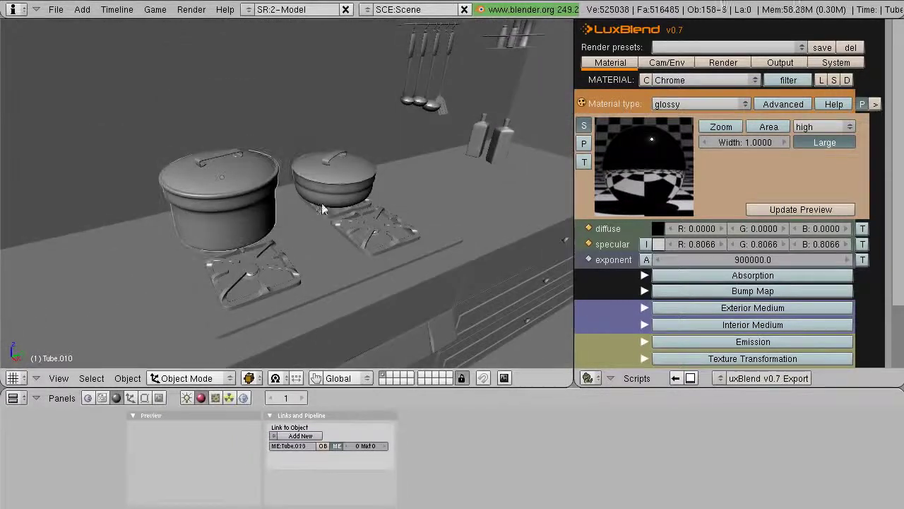
right_click(350, 196)
right_click(219, 171, "shift")
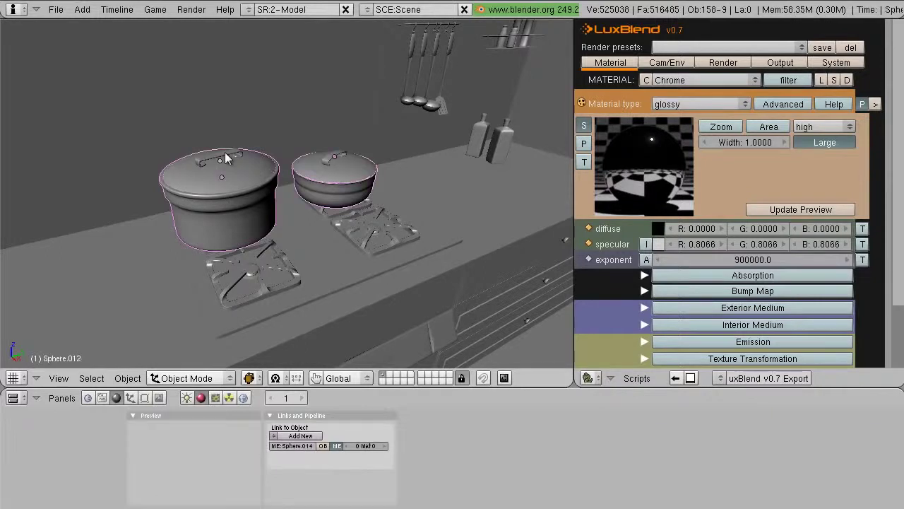
right_click(226, 153, "shift")
key("z")
key("z")
right_click(332, 161, "shift")
key("z")
key("z")
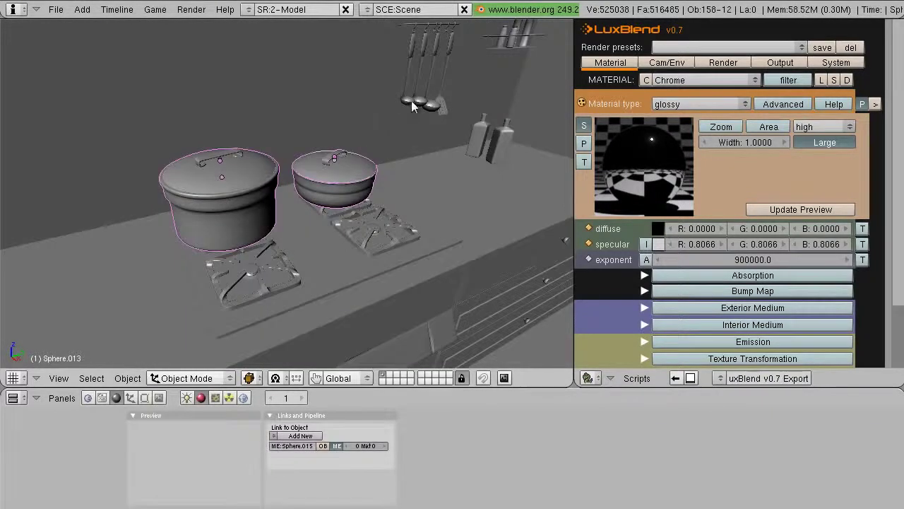
Step: Add the hanging ladles, the spatula and their wall rail to the selection, checking it in wireframe
right_click(432, 108, "shift")
right_click(444, 108, "shift")
middle_click_drag(476, 104, 352, 209, "shift")
middle_click_drag(351, 129, 312, 112)
right_click(312, 112, "shift")
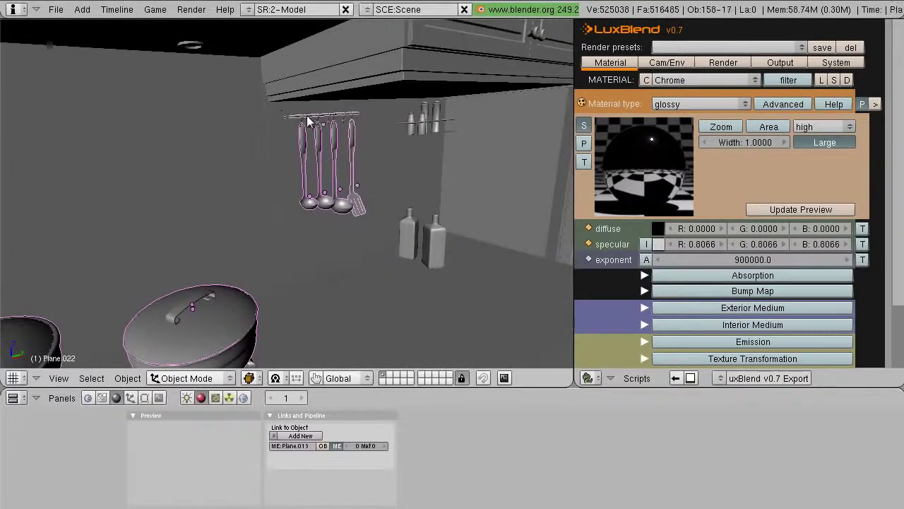
right_click(327, 122, "shift")
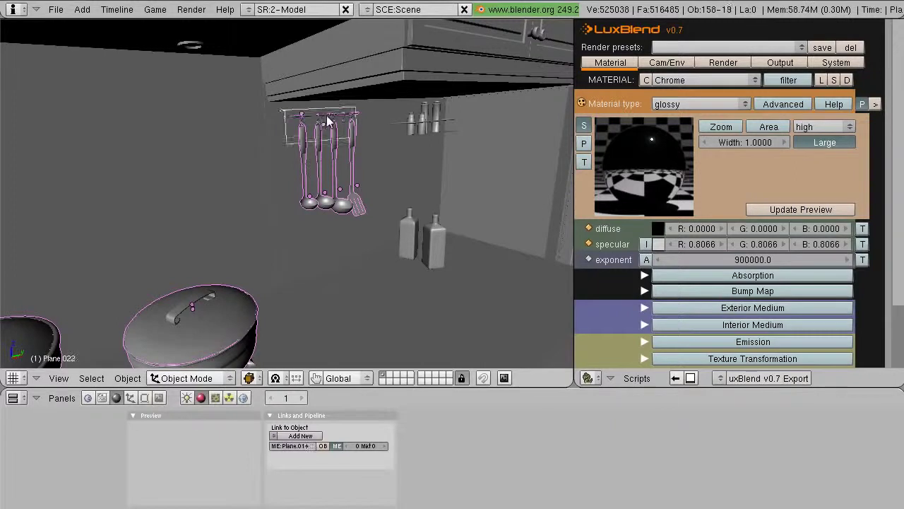
right_click(322, 116, "shift")
key("z")
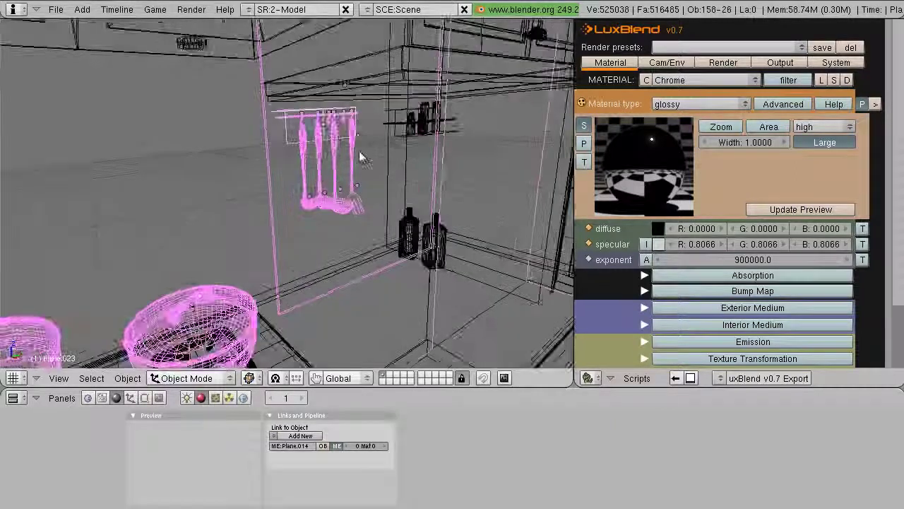
Step: Remove the accidentally selected wall plane and add the small spice jars and their rack to the selection
scroll(339, 162, "down", 2)
right_click(284, 240, "shift")
scroll(339, 226, "up", 3)
right_click(417, 122, "shift")
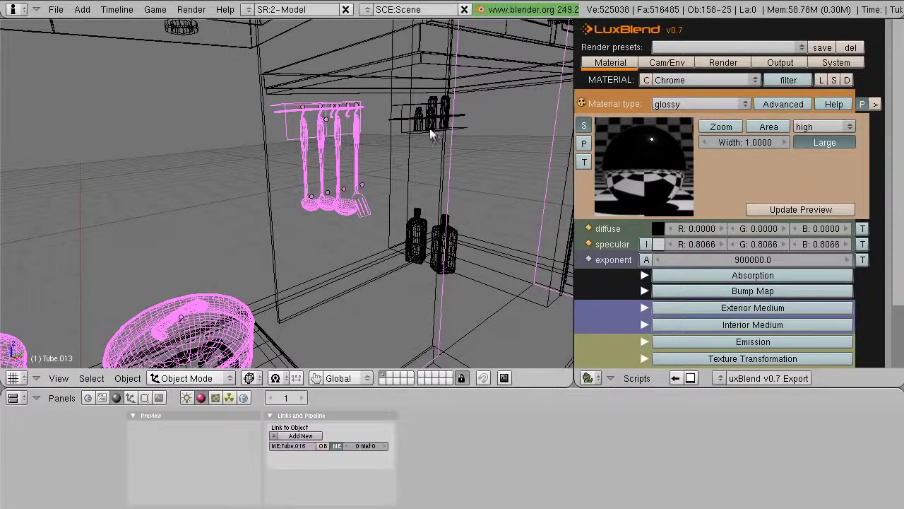
right_click(402, 117, "shift")
right_click(433, 129, "shift")
key("z")
scroll(417, 171, "down", 5)
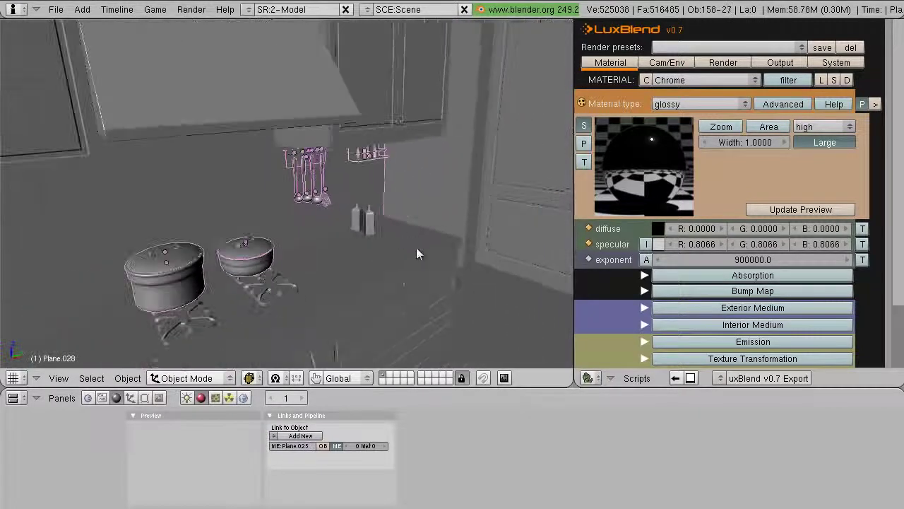
Step: Check the selection in wireframe, then link the front teapot's Chrome material to all selected faucet, cooktop and wall items
key("z")
scroll(347, 205, "down", 4)
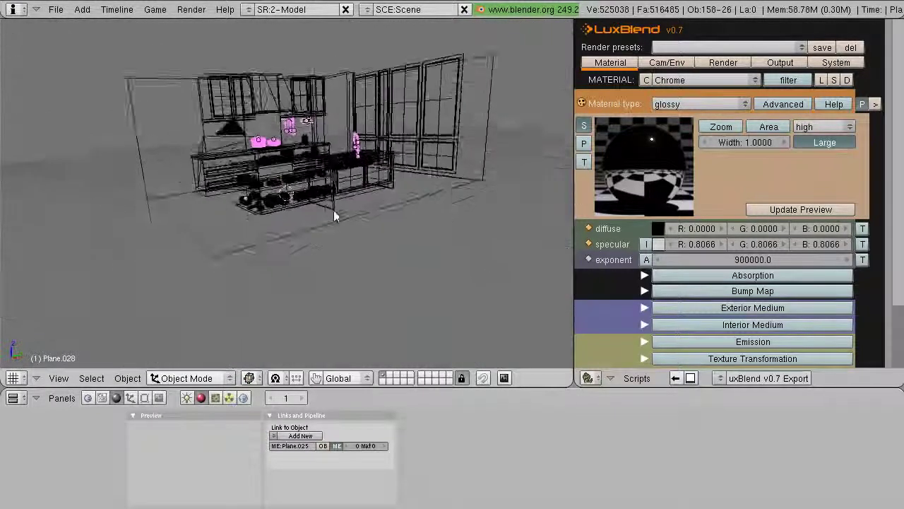
scroll(338, 216, "up", 6)
key("z")
scroll(260, 244, "down", 4)
right_click(236, 230, "shift")
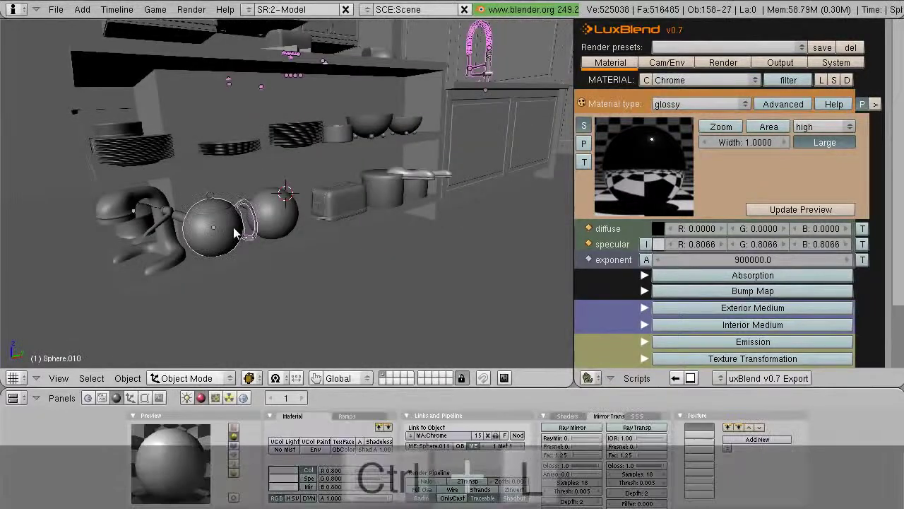
key("ctrl+l")
left_click(232, 222)
Step: Select the leftmost upper cabinet door and give it a new material named WhiteCabinet
middle_click_drag(345, 162, 319, 117)
middle_click_drag(259, 198, 313, 184)
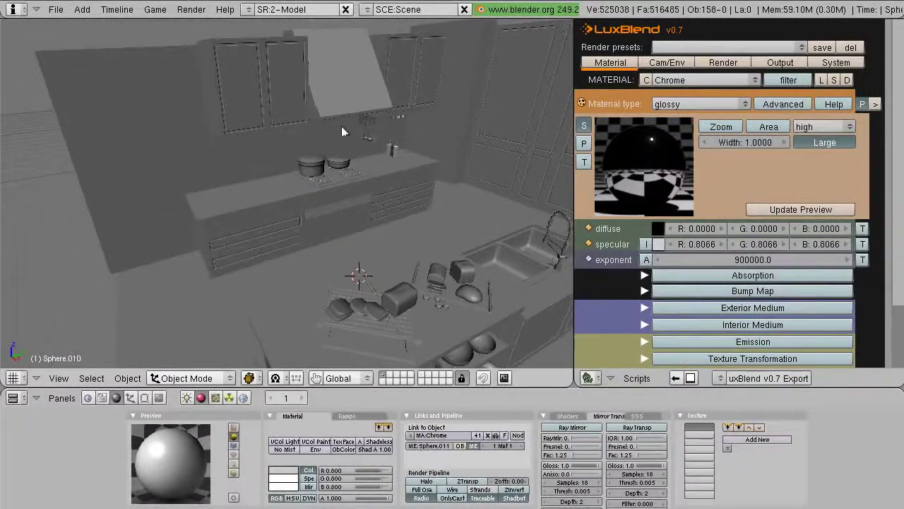
right_click(241, 121)
left_click(310, 435)
type("White")
key("Return")
left_click(437, 436)
type("Cabinet")
key("Return")
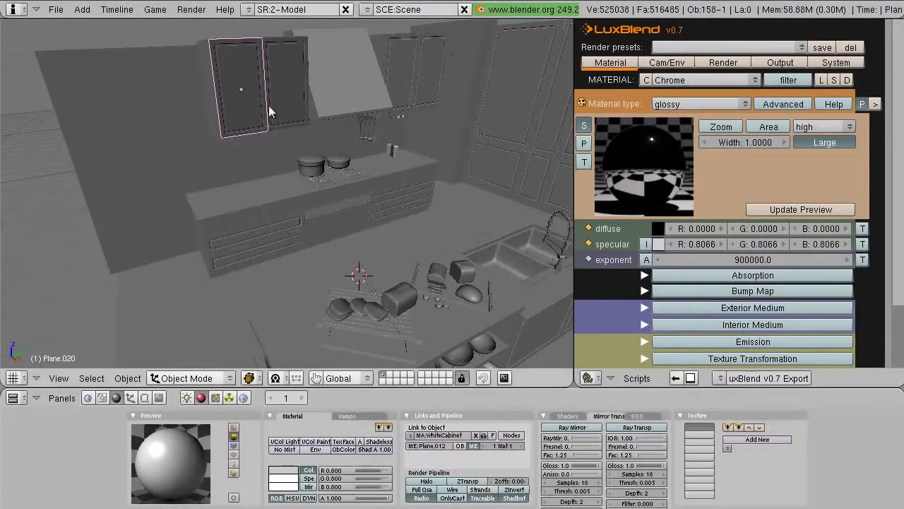
Step: Lighten the WhiteCabinet diffuse color to about 0.901 grey and set its exponent to 500
middle_click_drag(278, 160, 301, 156)
left_click(658, 228)
left_click_drag(520, 202, 530, 210)
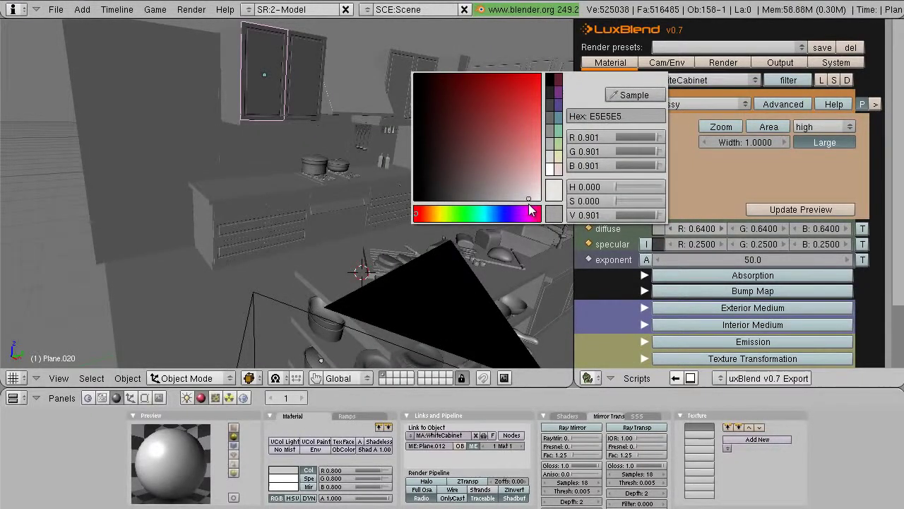
left_click(749, 260)
type("500")
key("Return")
Step: Raise the WhiteCabinet specular color to about 0.38 grey and render the material preview
left_click(658, 244)
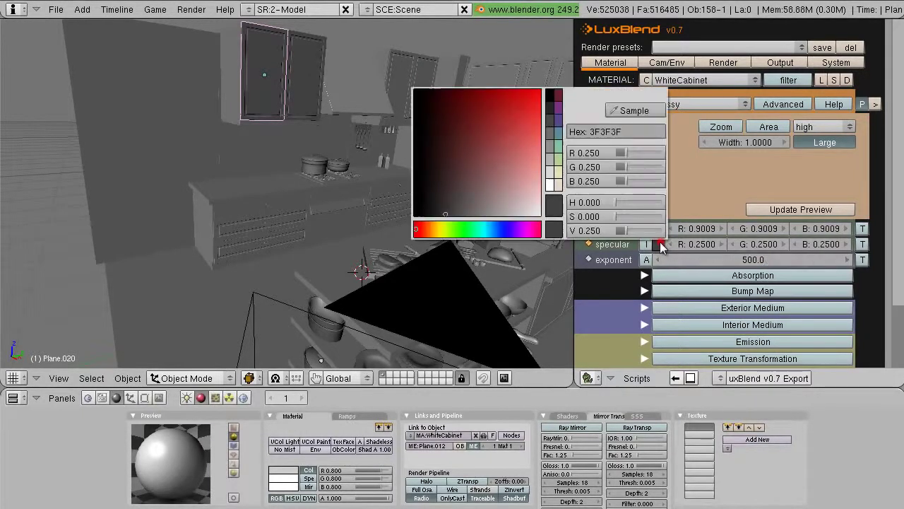
left_click(464, 224)
left_click(800, 209)
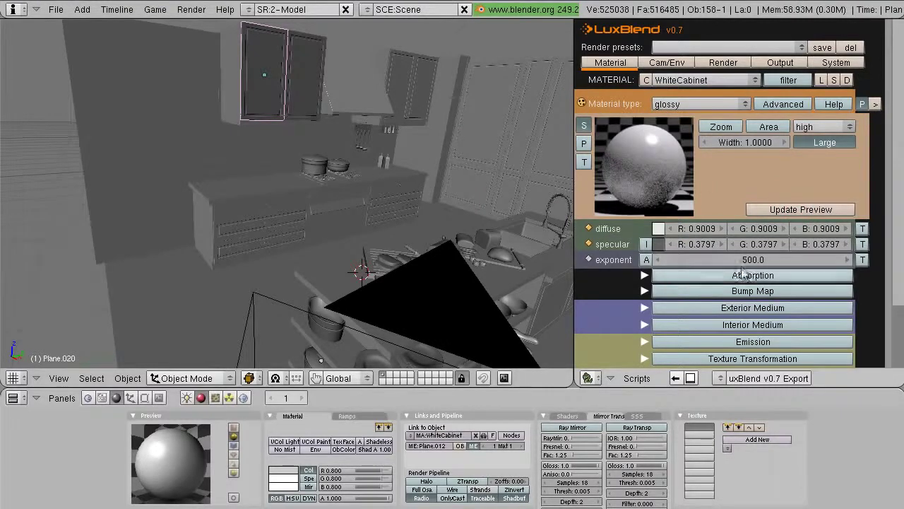
Step: Raise the WhiteCabinet specular color to about 0.424 grey
left_click(659, 245)
left_click(467, 215)
left_click(467, 220)
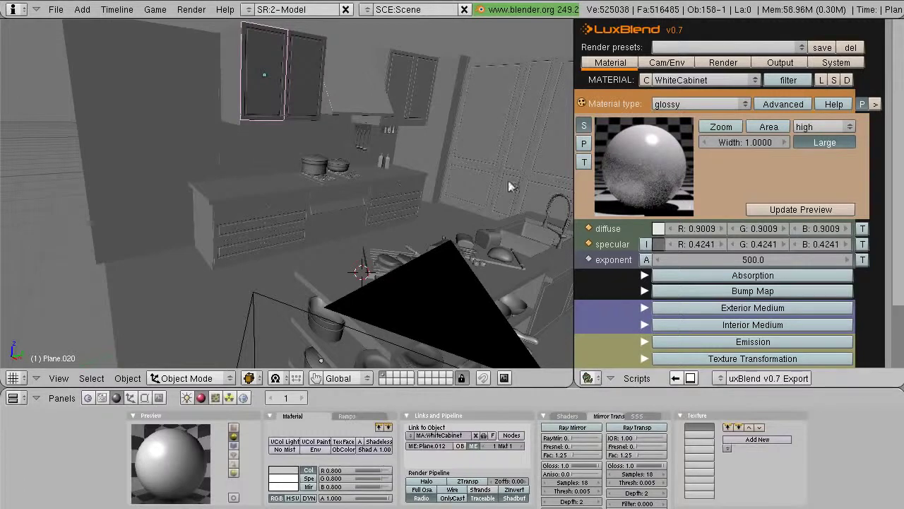
Step: Extend the selection to the other upper cabinet doors, the back counter's drawer fronts and the first tall cabinet doors
right_click(313, 103, "shift")
right_click(404, 91, "shift")
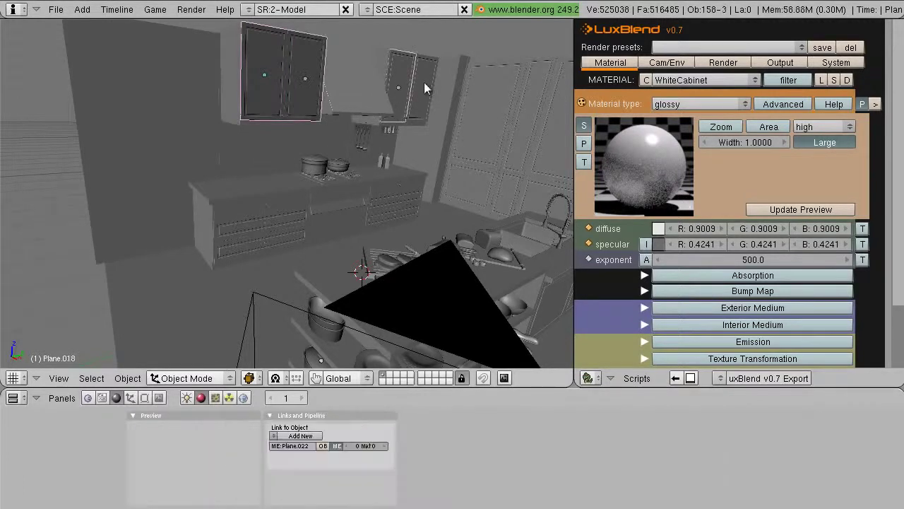
right_click(248, 214, "shift")
scroll(381, 211, "up", 5)
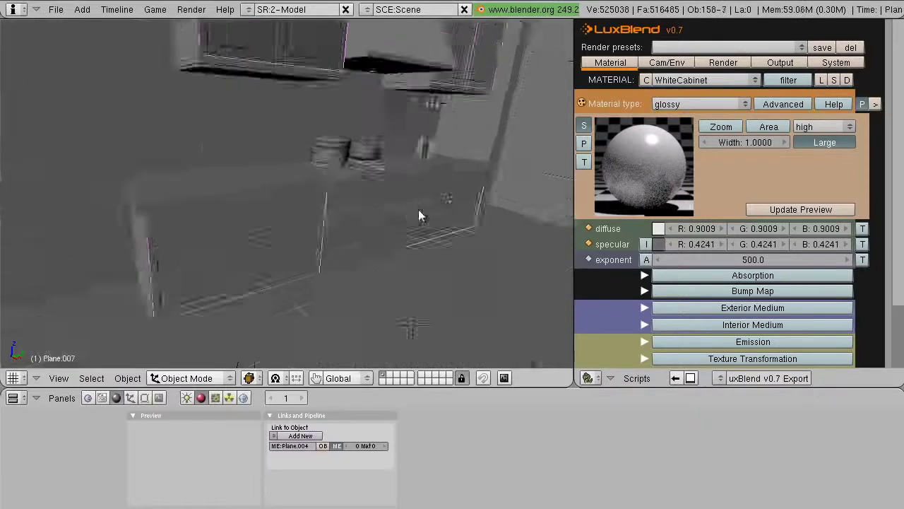
right_click(501, 189, "shift")
right_click(502, 185, "shift")
middle_click_drag(302, 215, 464, 166)
scroll(463, 166, "down", 3)
right_click(431, 157, "shift")
right_click(424, 186, "shift")
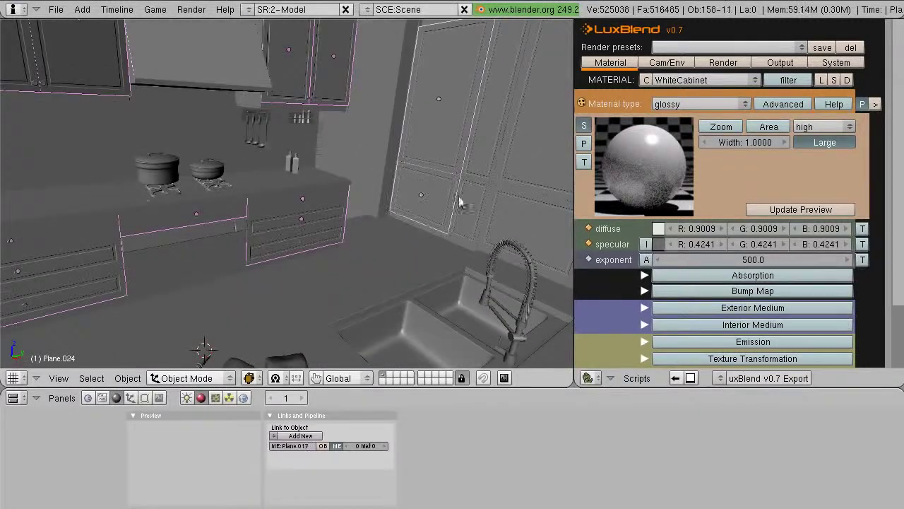
Step: Add the remaining tall cabinet doors and link the leftmost upper door's WhiteCabinet material to the whole selection
right_click(514, 206, "shift")
middle_click_drag(514, 206, 310, 185)
right_click(428, 219, "shift")
right_click(367, 226, "shift")
middle_click_drag(368, 233, 252, 133)
right_click(254, 133, "shift")
key("ctrl+l")
left_click(259, 134)
key("a")
Step: Check the material assignment of the upper and tall cabinet doors by selecting them one at a time
middle_click_drag(303, 171, 329, 208)
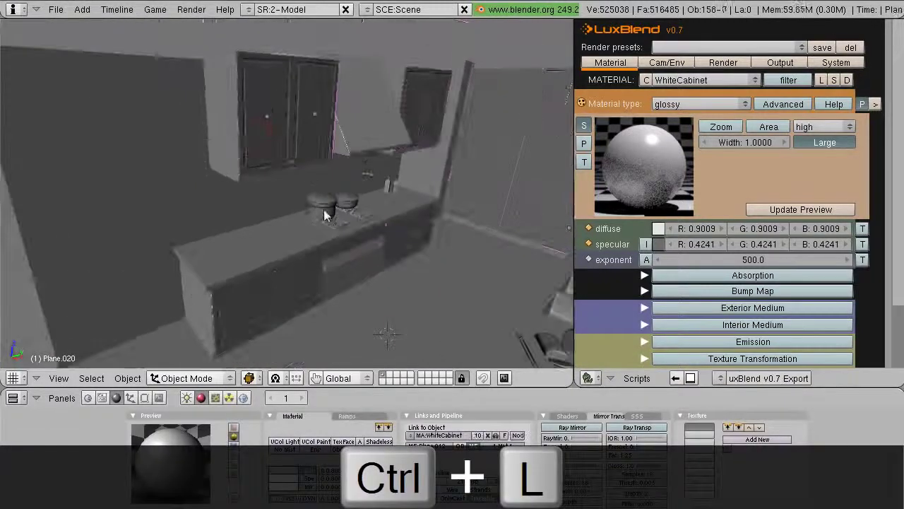
middle_click_drag(228, 207, 318, 141)
right_click(299, 98)
right_click(403, 115)
right_click(471, 130)
right_click(528, 130)
right_click(530, 132)
right_click(523, 223)
right_click(463, 200)
middle_click_drag(422, 203, 332, 286)
Step: Link the leftmost upper door's WhiteCabinet material to the cabinet door below the island sink
right_click(327, 303)
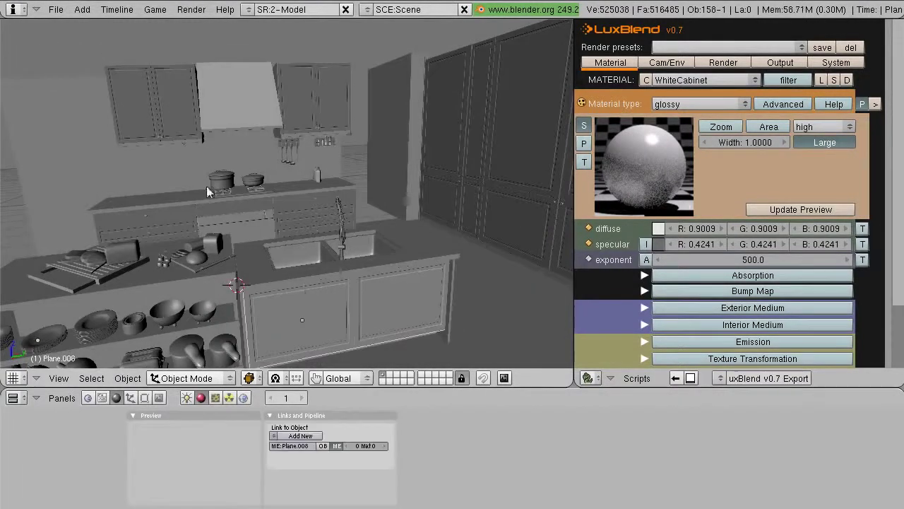
right_click(139, 117, "shift")
key("ctrl+l")
left_click(138, 118)
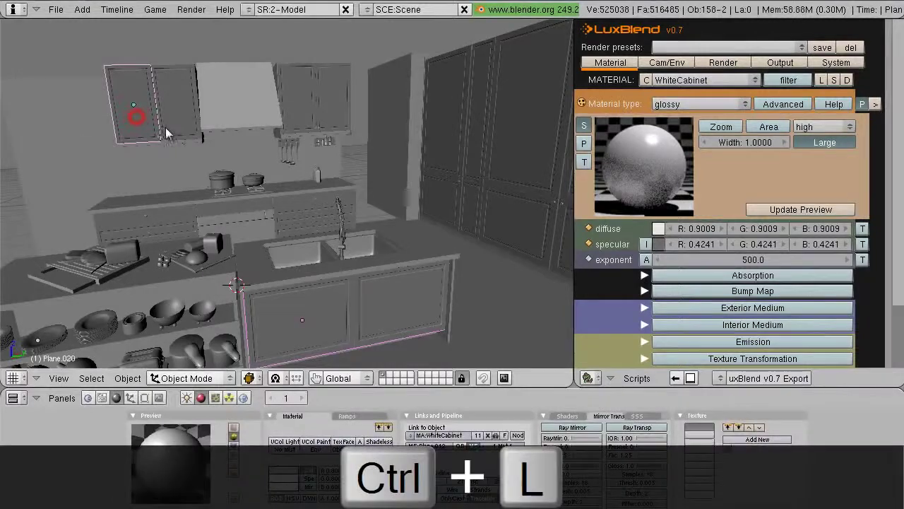
Step: Select the open wooden shelves of the island bench that hold the plates and teapots
middle_click_drag(158, 128, 339, 265)
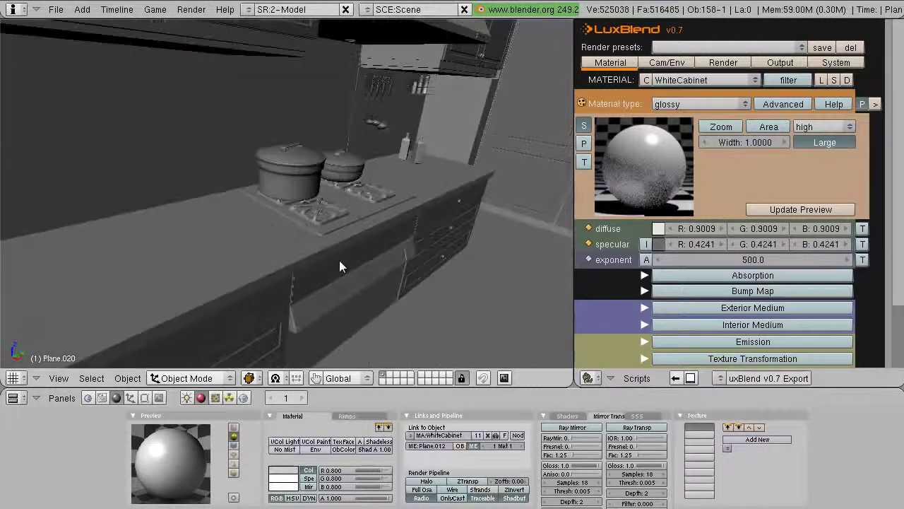
scroll(351, 260, "up", 3)
scroll(351, 260, "down", 3)
right_click(312, 175)
middle_click_drag(532, 202, 237, 234)
right_click(228, 226)
scroll(293, 238, "up", 2)
middle_click_drag(293, 238, 316, 244)
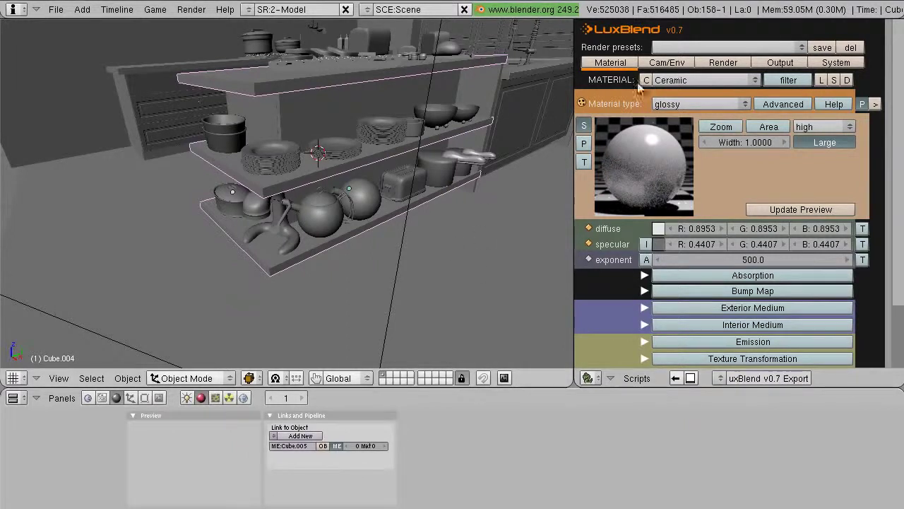
Step: Delete the large underside face of the island shelf mesh in face select mode
scroll(340, 260, "up", 2)
key("Tab")
left_click(459, 378)
key("z")
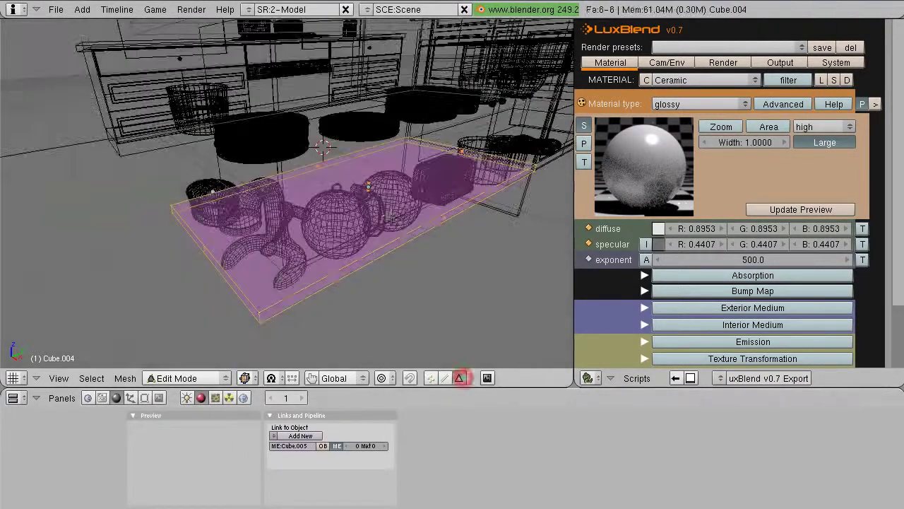
key("x")
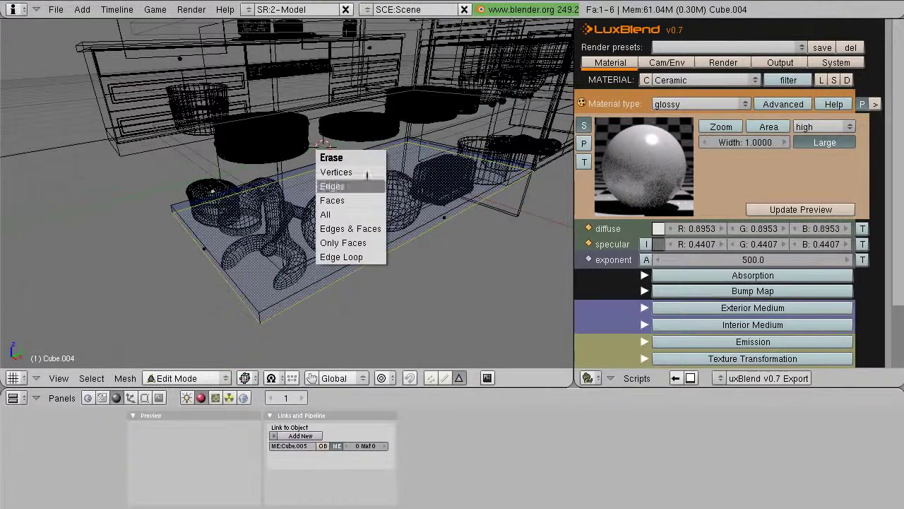
left_click(350, 200)
key("Tab")
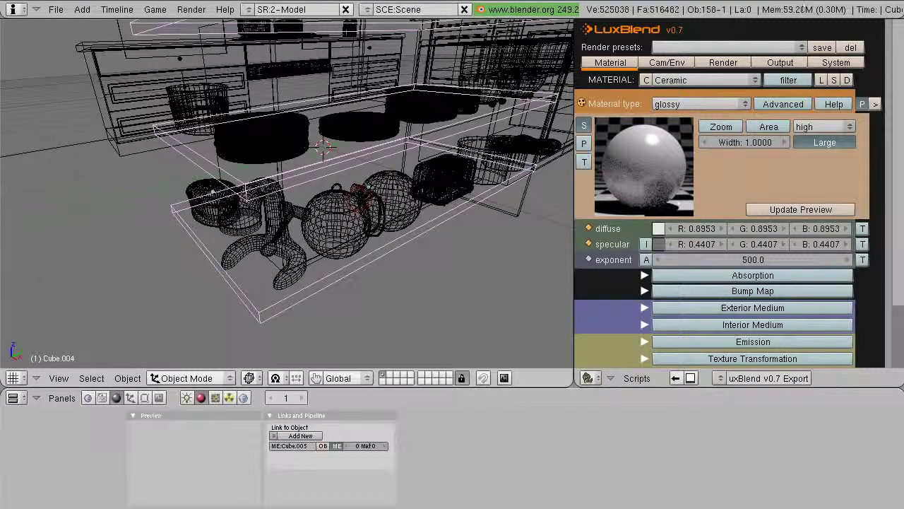
Step: Mark the shelf mesh's four short vertical corner edges as seams
key("Tab")
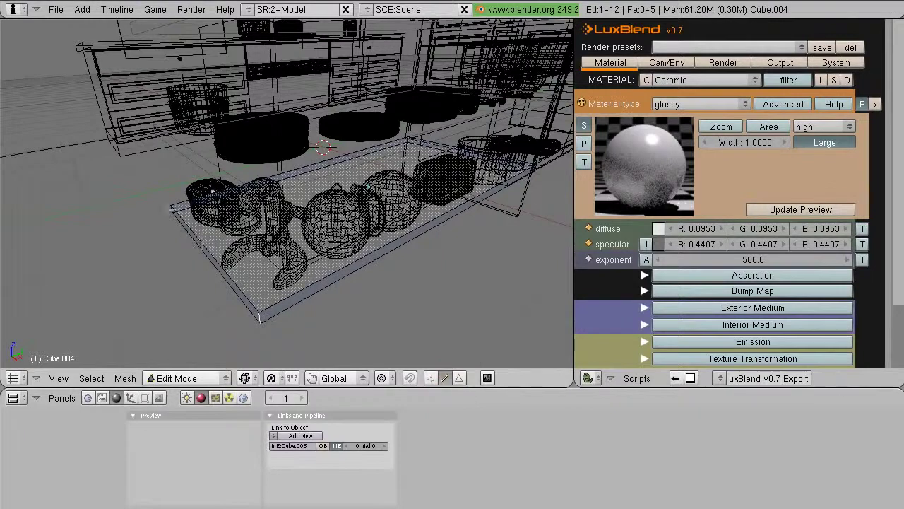
middle_click_drag(379, 198, 219, 223, "shift")
scroll(219, 224, "up", 3)
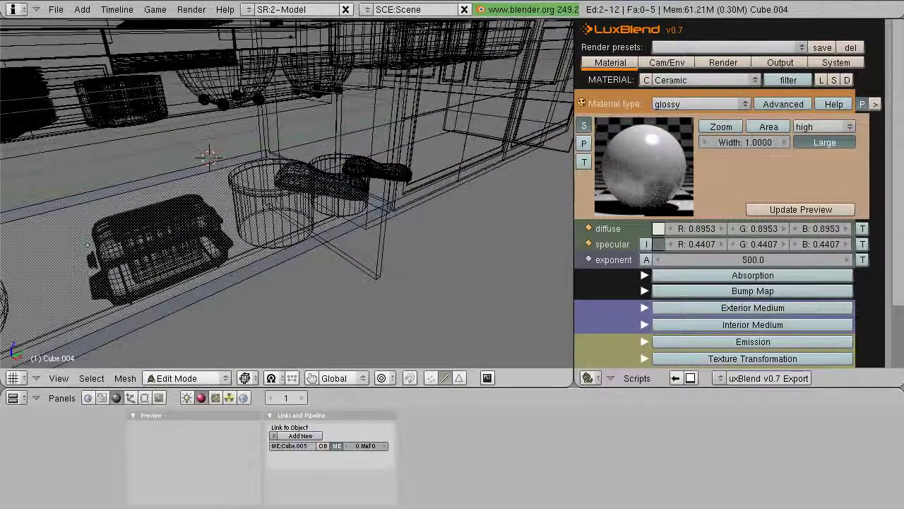
right_click(393, 208, "shift")
middle_click_drag(300, 170, 281, 142, "shift")
scroll(279, 141, "up", 3)
right_click(263, 102, "shift")
key("ctrl+e")
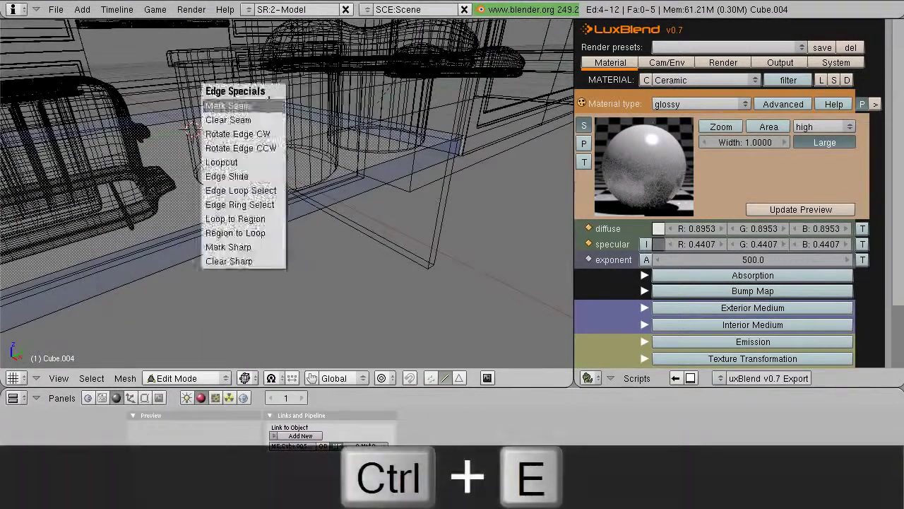
left_click(267, 105)
Step: Split the 3D view to add a UV/Image Editor and unwrap all faces of the shelf
right_click(472, 23)
left_click(466, 22)
left_click(344, 378)
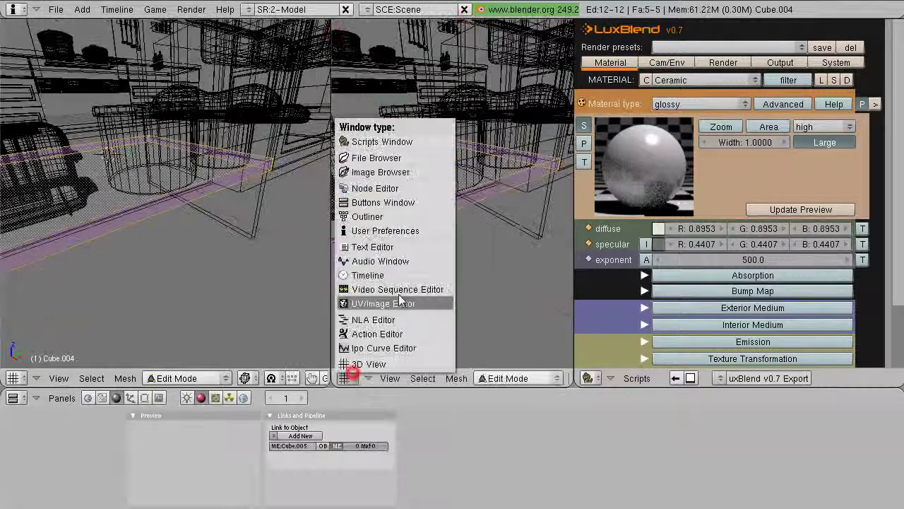
left_click(395, 306)
key("u")
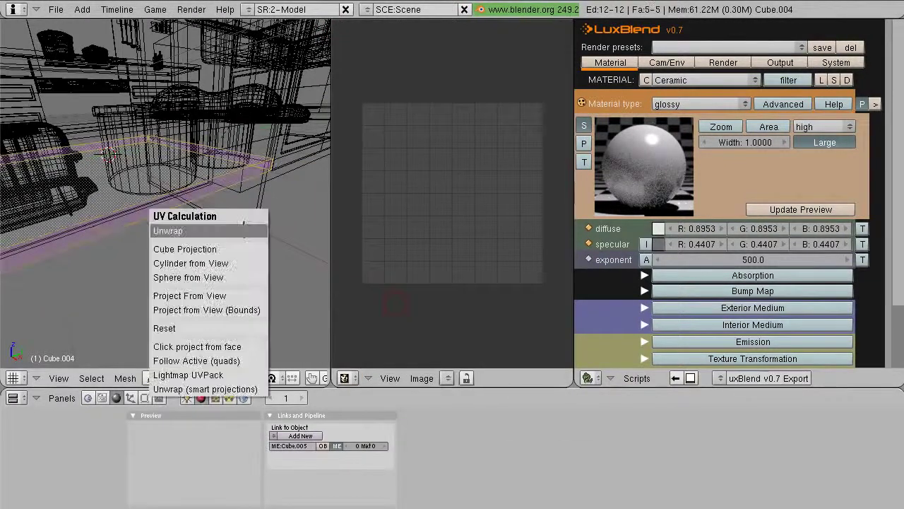
left_click(244, 230)
Step: Open WoodFine0048_M.jpg from c:\Textures as the background image for the shelf's UV layout
left_click(459, 378)
left_click(469, 348)
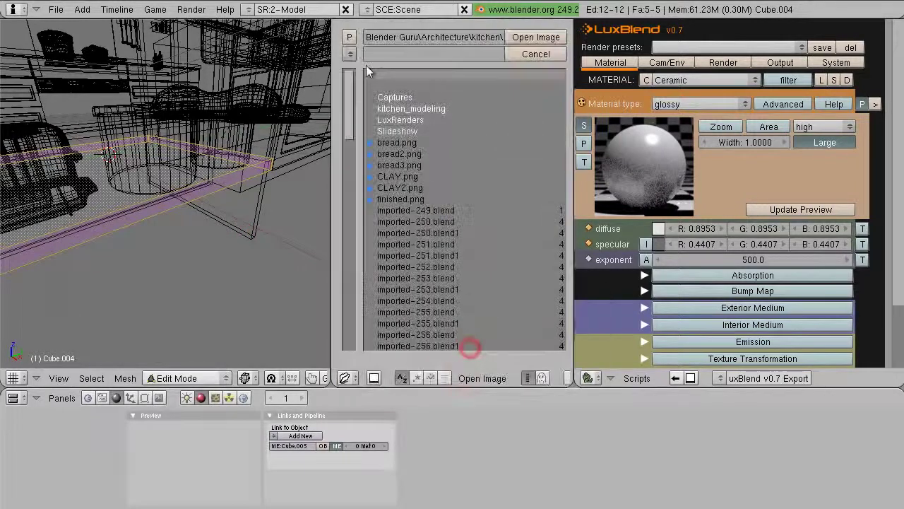
left_click(349, 53)
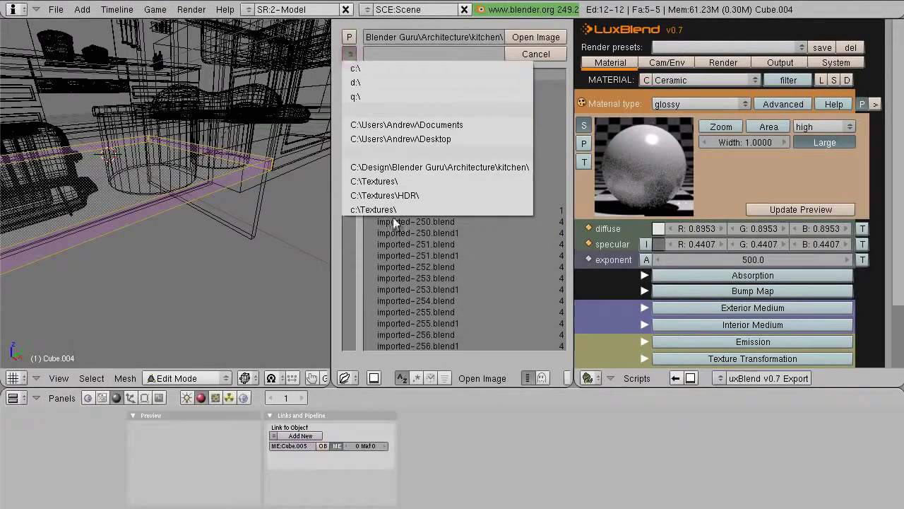
left_click(375, 206)
scroll(425, 139, "down", 5)
scroll(425, 139, "down", 2)
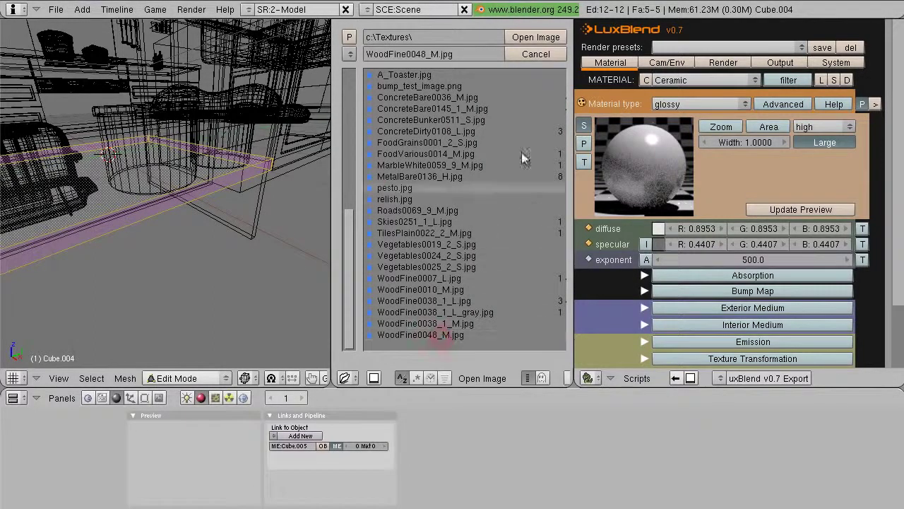
left_click(535, 37)
scroll(472, 224, "down", 5)
scroll(468, 224, "up", 3)
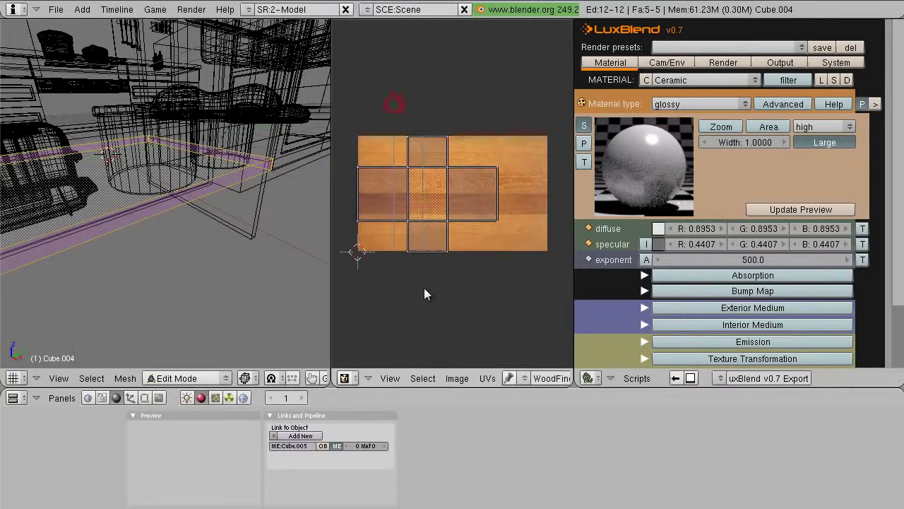
Step: Widen the UV layout's central face by moving its left and right vertex columns outward along X
left_click_drag(424, 288, 424, 288)
key("g")
key("x")
left_click(378, 284)
key("a")
key("b")
left_click_drag(426, 104, 457, 300)
key("g")
key("x")
left_click(502, 294)
Step: Heighten the UV layout's central face by moving its upper vertex row up and its lower row down along Y
key("b")
left_click_drag(354, 156, 500, 177)
key("g")
key("y")
left_click(501, 151)
key("b")
left_click_drag(344, 203, 481, 248)
key("g")
key("y")
left_click(521, 264)
key("s")
key("Escape")
Step: Move the rightmost UV vertices along X to the right edge of the wood image
key("a")
key("b")
mouse_move(464, 100)
left_mouse_down()
mouse_move(496, 137)
mouse_move(533, 284)
left_mouse_up()
key("g")
key("x")
left_click(580, 288)
Step: Scale the whole UV layout along Y so it extends slightly beyond the wood image, and leave mesh editing
key("s")
key("y")
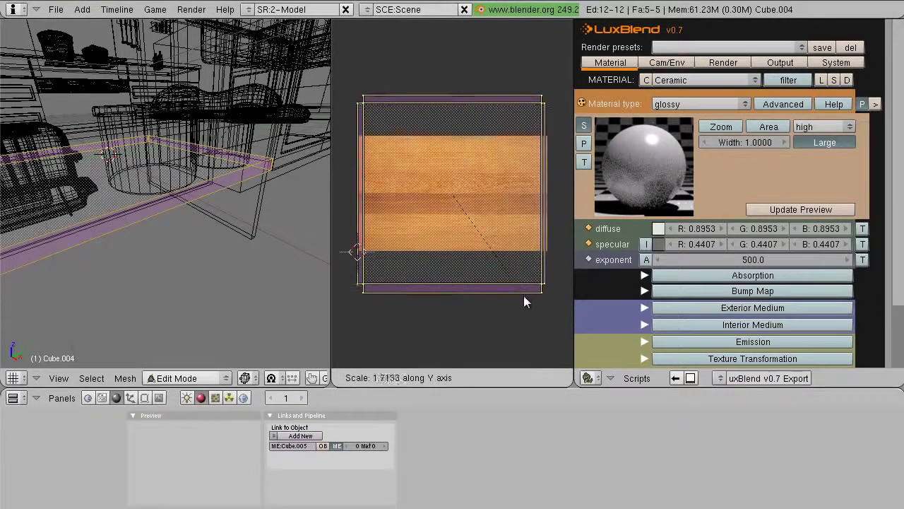
left_click(522, 296)
key("s")
key("y")
left_click(506, 228)
key("s")
key("y")
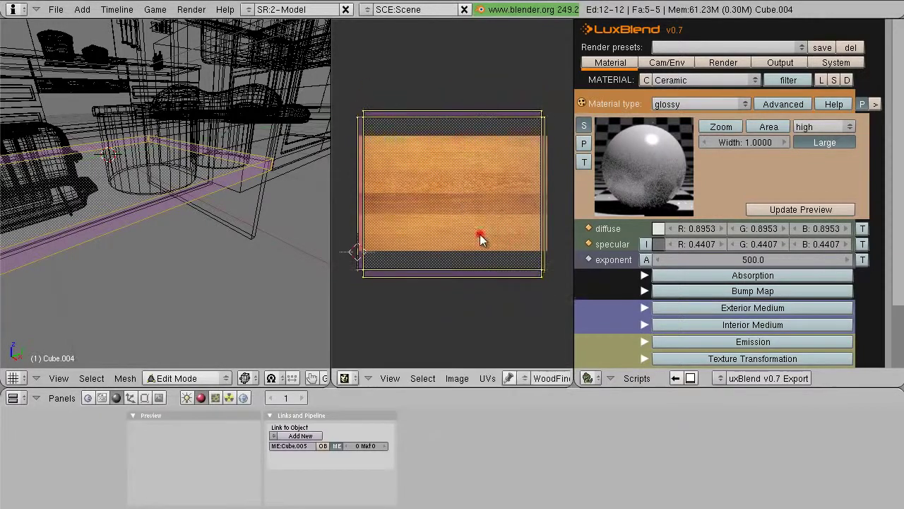
left_click(486, 242)
key("Tab")
Step: Give the island shelves a new material and add a new texture of type Image to it
scroll(169, 214, "down", 4)
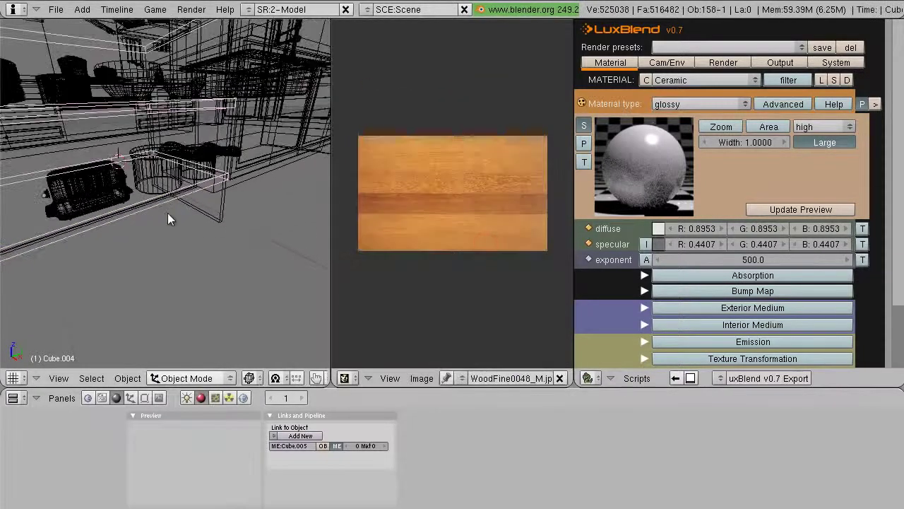
middle_click_drag(171, 213, 302, 318)
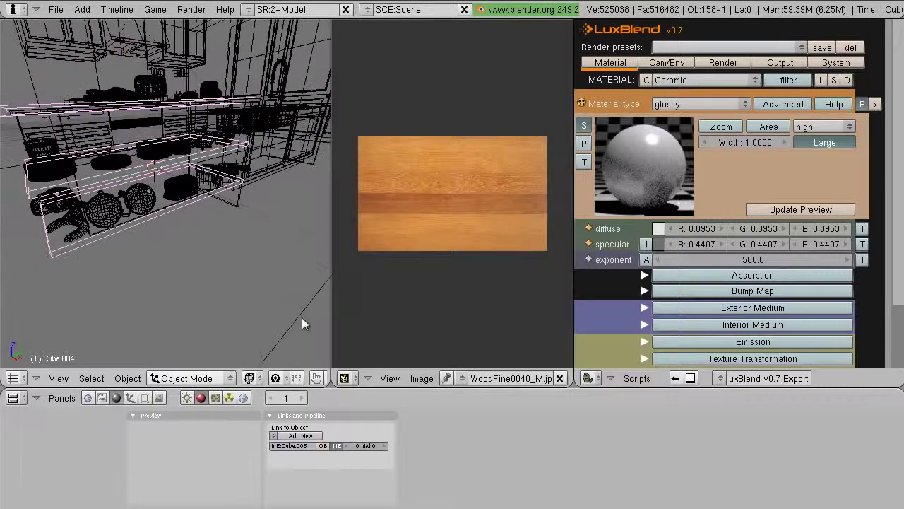
left_click(300, 436)
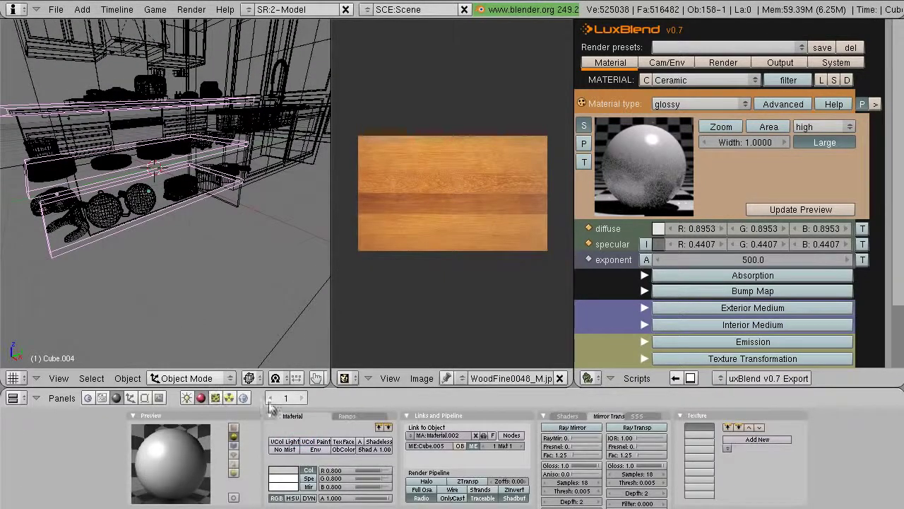
left_click(216, 398)
left_click(295, 427)
left_click(380, 447)
left_click(358, 428)
Step: Assign the already loaded c:\Textures\WoodFine0048_M.jpg to the image texture
left_click(550, 439)
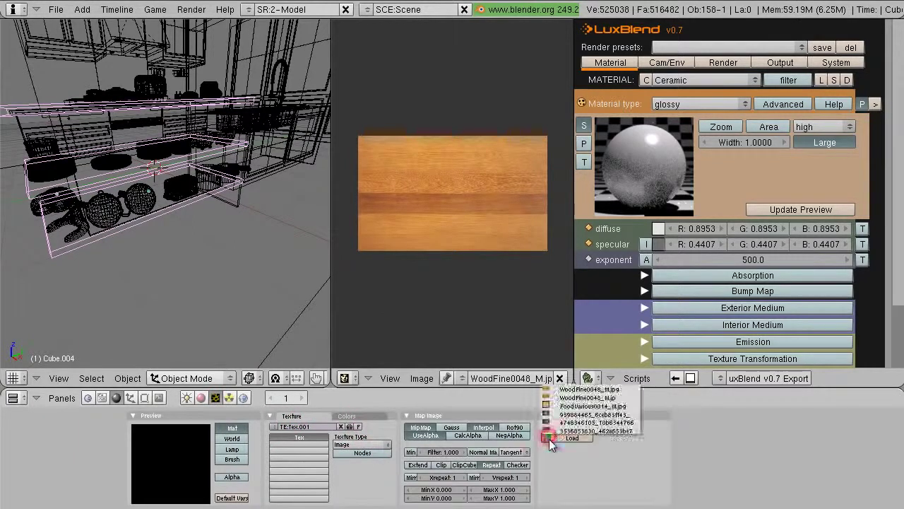
left_click(547, 439)
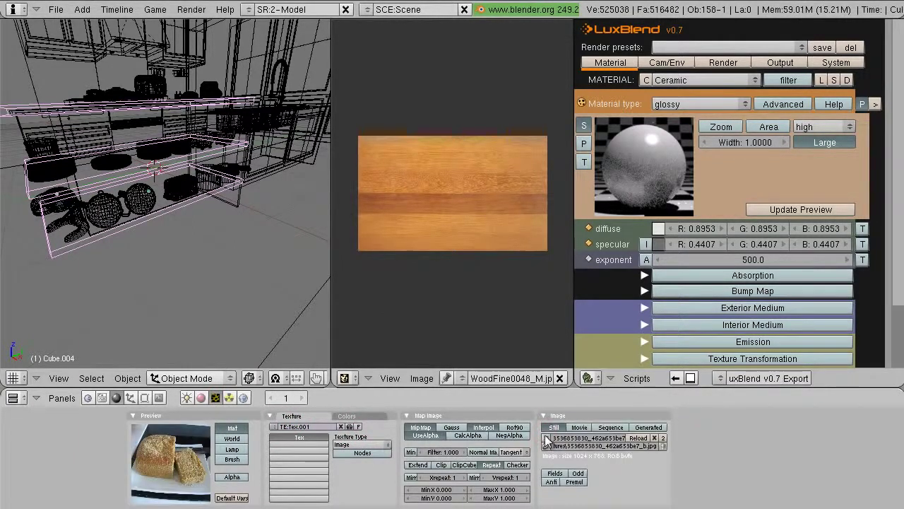
left_click(662, 439)
left_click(546, 439)
left_click(584, 431)
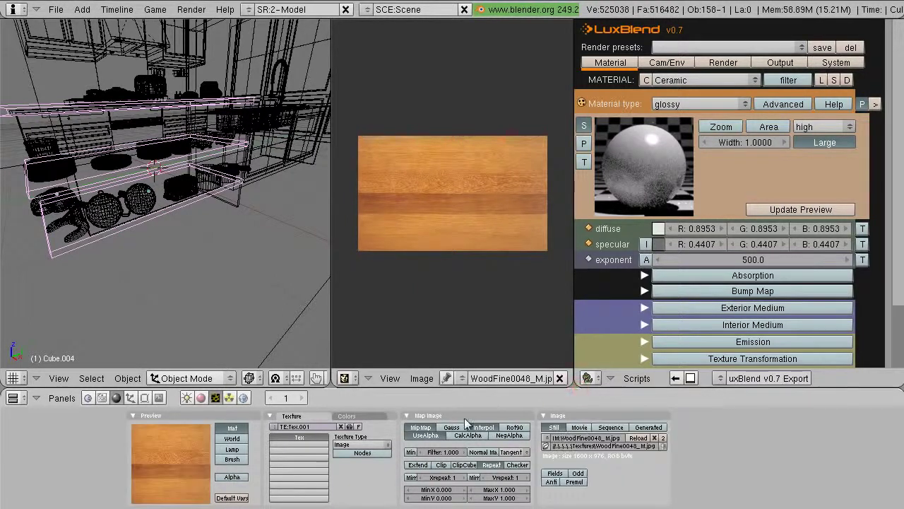
left_click(547, 439)
left_click(568, 394)
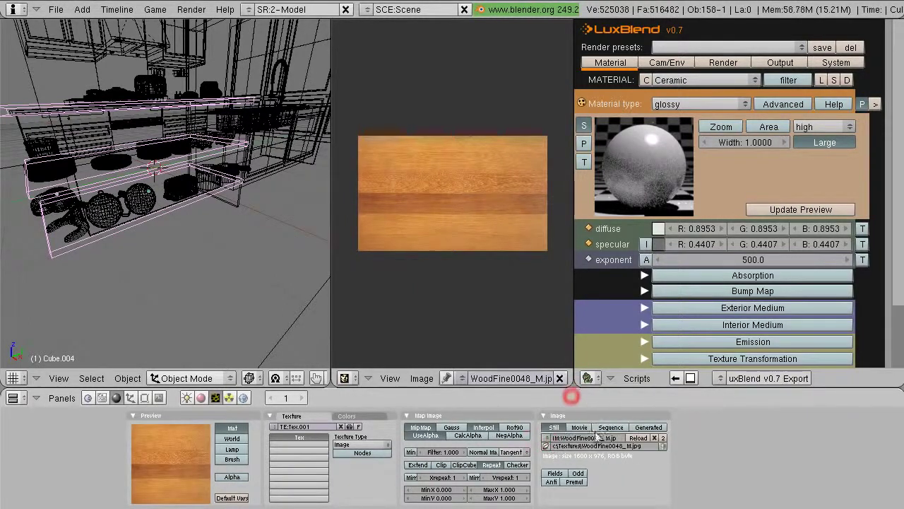
Step: Set the wood texture's mapping coordinates to UV and rename the shelf material as Bench
left_click(200, 397)
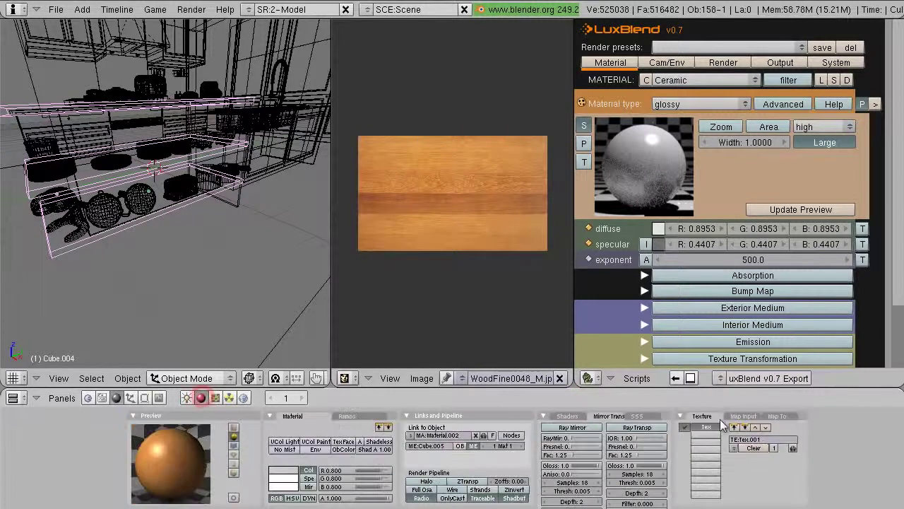
left_click(743, 415)
left_click(692, 434)
left_click(777, 416)
left_click(712, 416)
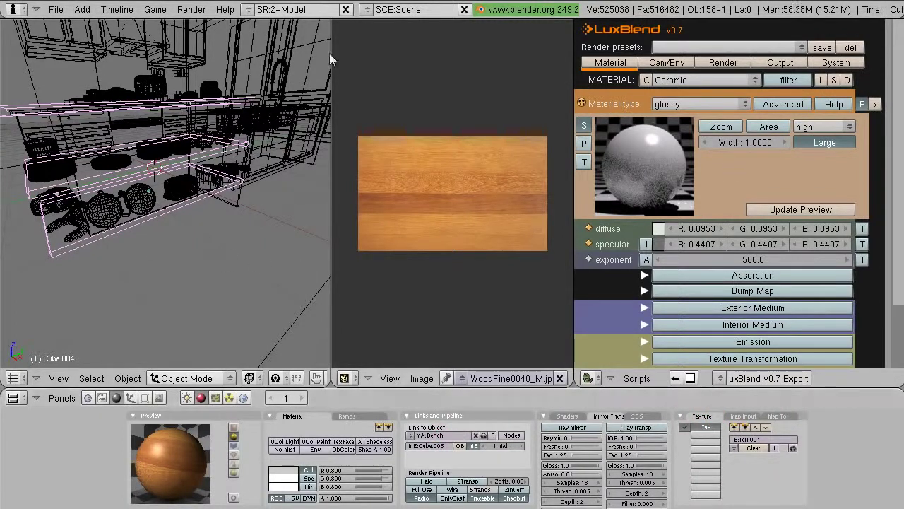
Step: Join the UV/Image Editor area back into the 3D view
right_click(331, 135)
left_click(330, 141)
left_click(375, 147)
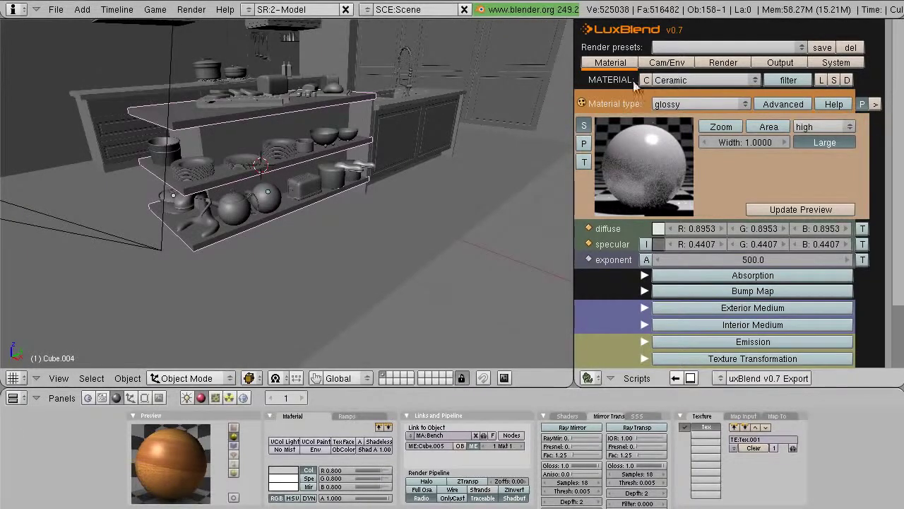
Step: Switch LuxBlend to the Bench material, check its wood image map settings and render the material preview
left_click(678, 80)
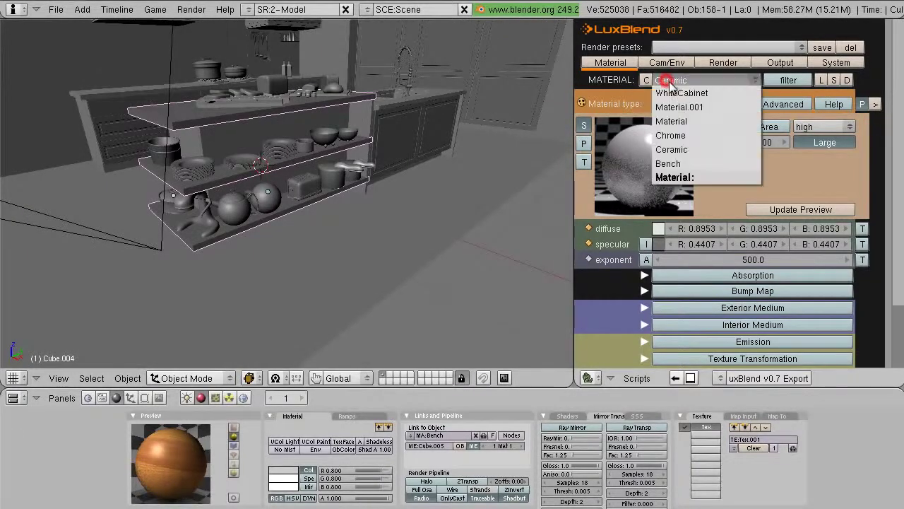
left_click(692, 166)
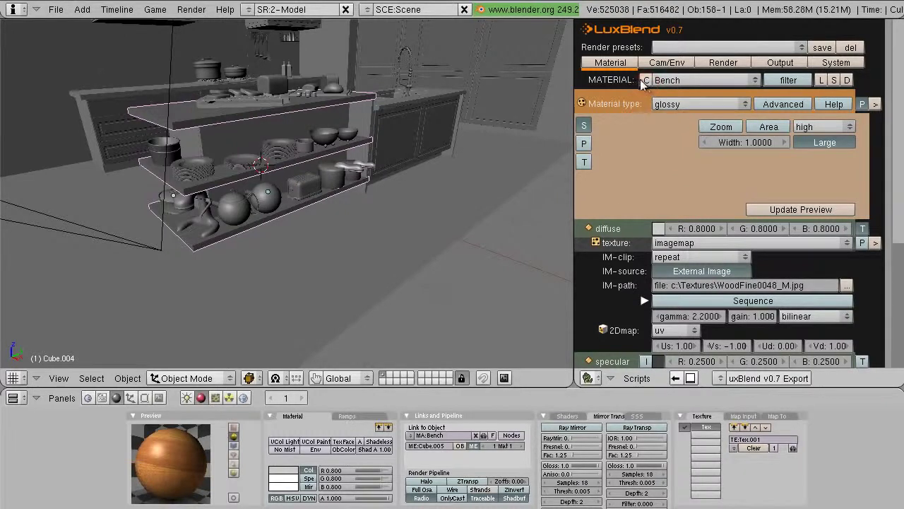
scroll(706, 260, "down", 2)
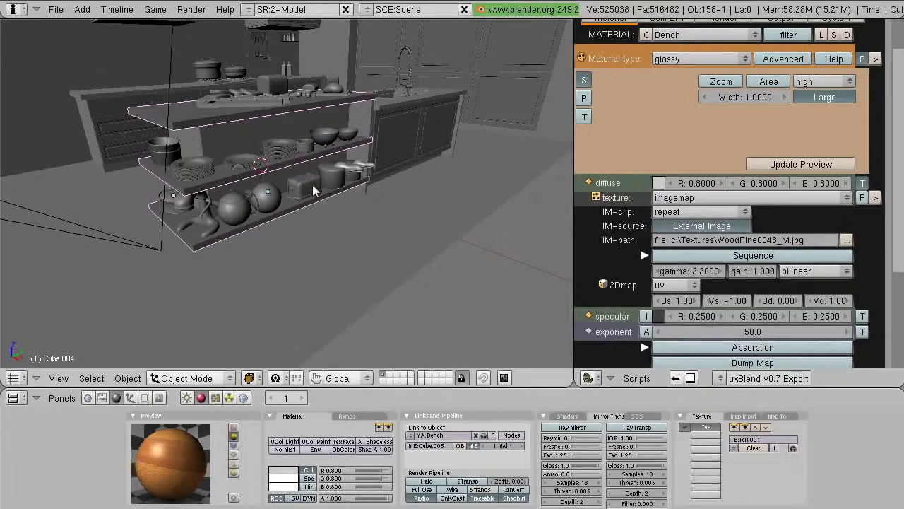
scroll(315, 183, "up", 5)
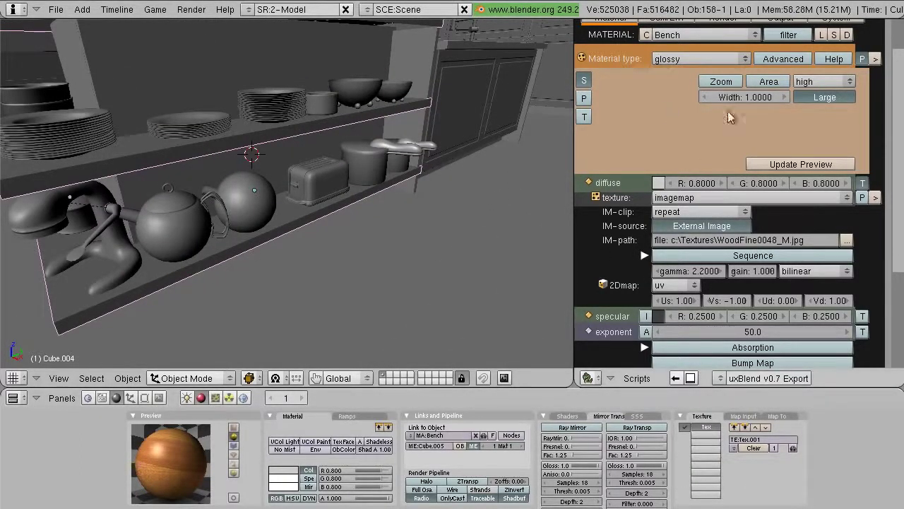
scroll(698, 164, "up", 2)
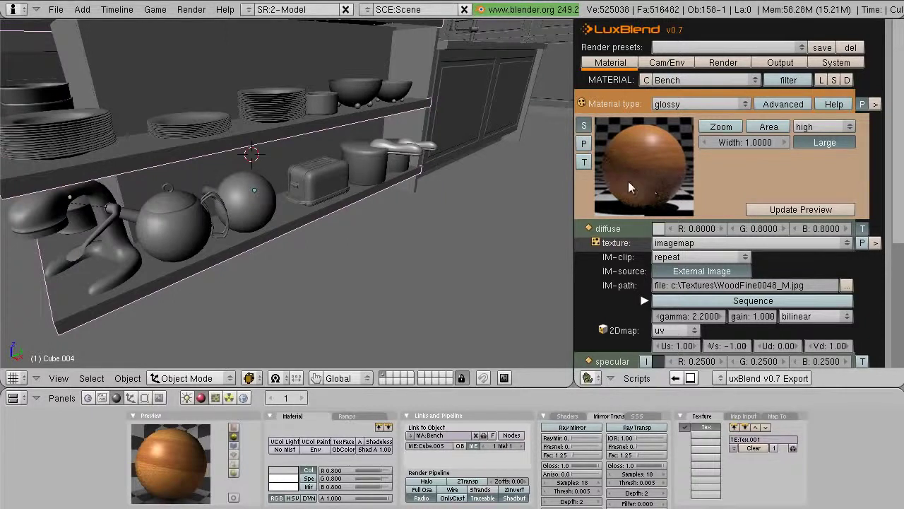
Step: Link the lower shelf's Bench material to the other two parts of the kitchen bench
scroll(658, 185, "down", 2)
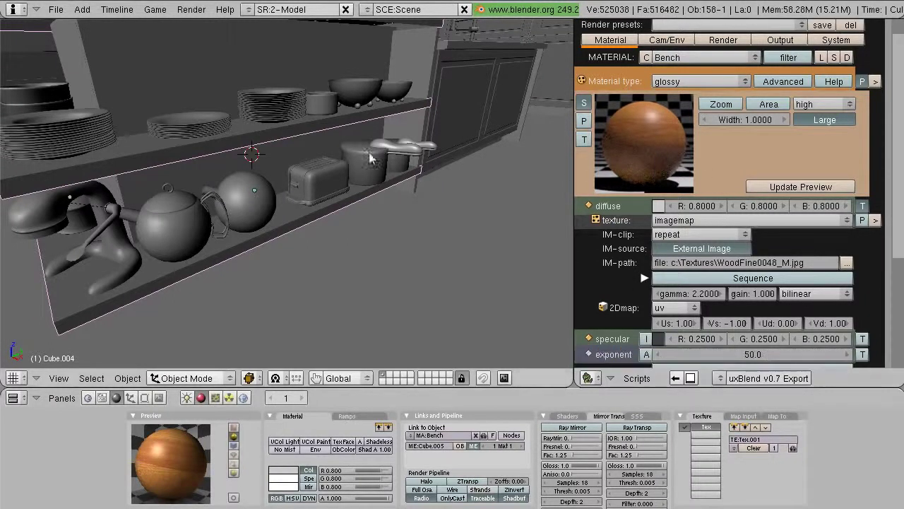
scroll(344, 175, "down", 5)
middle_click_drag(301, 170, 340, 195, "shift")
scroll(339, 200, "up", 3)
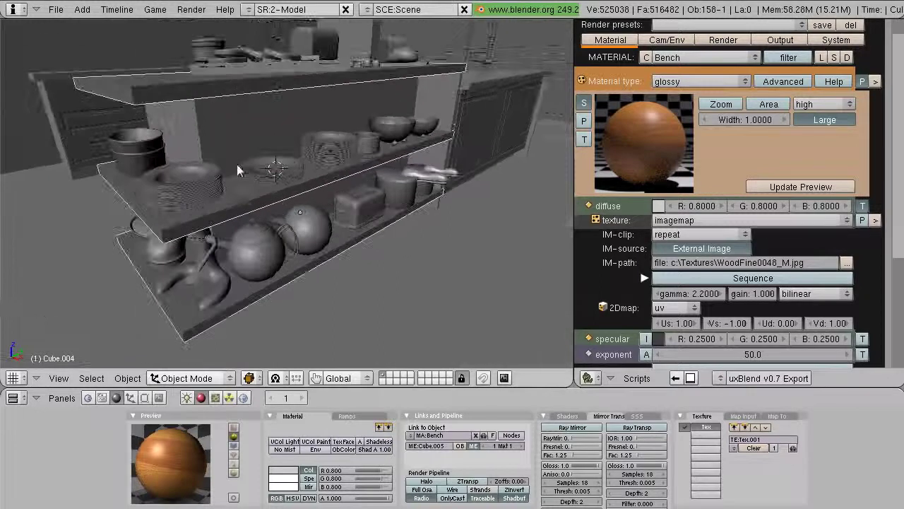
scroll(323, 195, "up", 4)
right_click(266, 108)
middle_click_drag(179, 79, 241, 154)
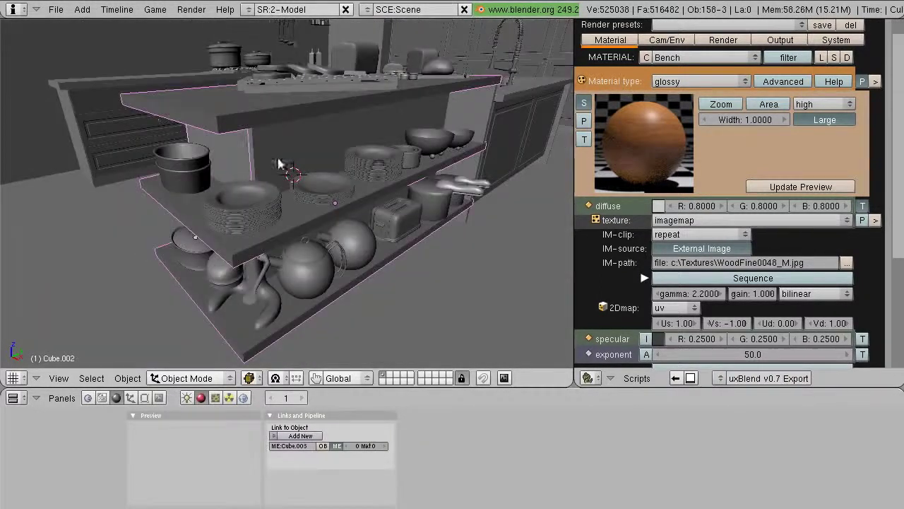
right_click(253, 139)
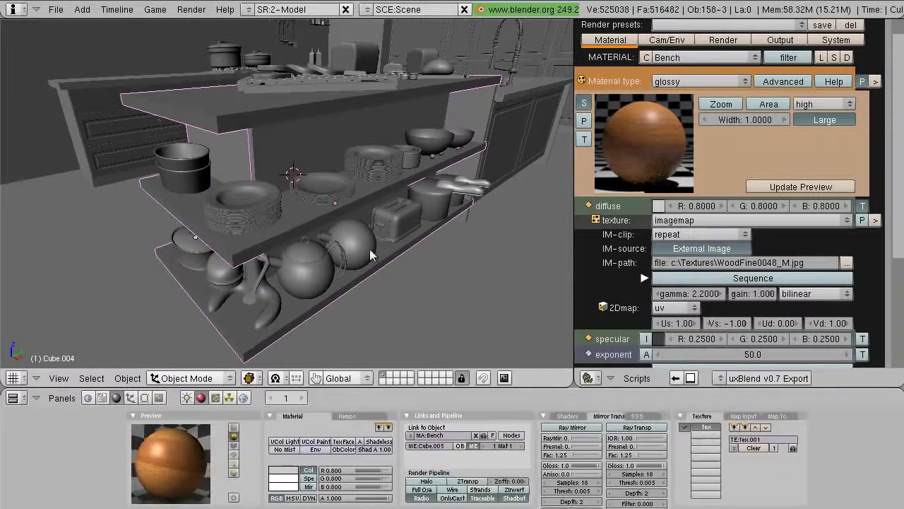
key("ctrl+l")
left_click(262, 170)
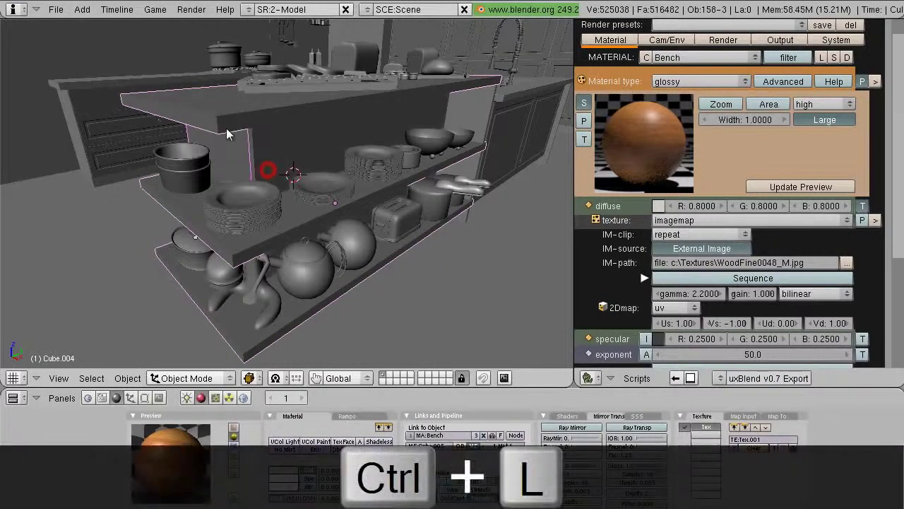
Step: Select the kitchen floor plane, enter Edit Mode and select its whole face in top view
right_click(293, 137)
middle_click_drag(293, 137, 224, 255)
scroll(335, 219, "up", 4)
scroll(372, 256, "down", 2)
scroll(372, 256, "down", 1)
right_click(378, 256)
key("Tab")
scroll(380, 262, "down", 3)
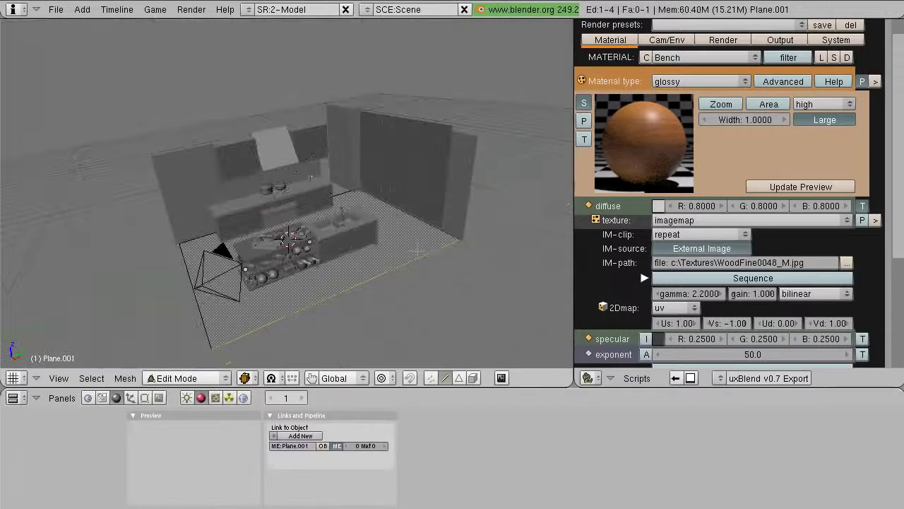
key("KP_7")
key("a")
key("a")
Step: Split the 3D view vertically and turn the new area into a UV/Image Editor
left_click(343, 24)
right_click(387, 20)
left_click(385, 22)
left_click(371, 20)
left_click(379, 392)
left_click(383, 379)
left_click(415, 305)
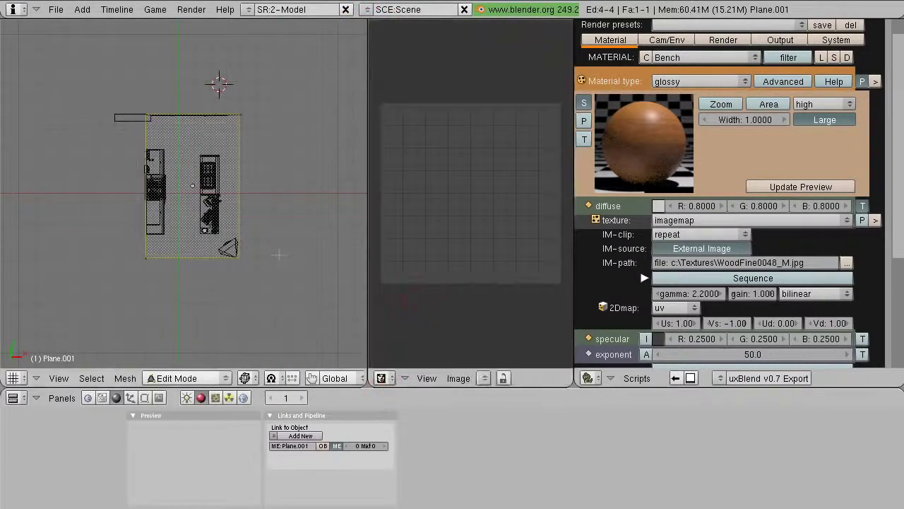
Step: Unwrap the floor face and load WoodFine0038_1_L.jpg from c:\Textures as its image
key("u")
left_click(264, 325)
left_click(493, 380)
left_click(507, 349)
left_click(385, 54)
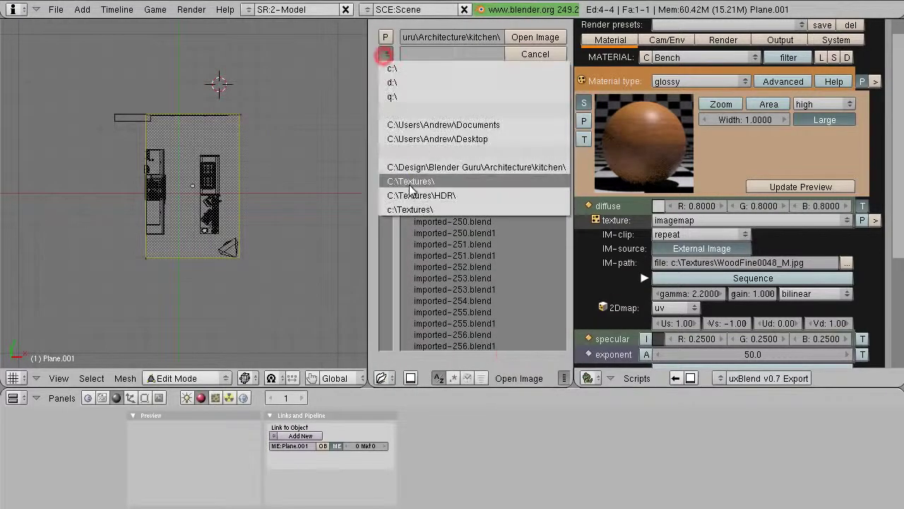
left_click(406, 209)
scroll(445, 212, "down", 5)
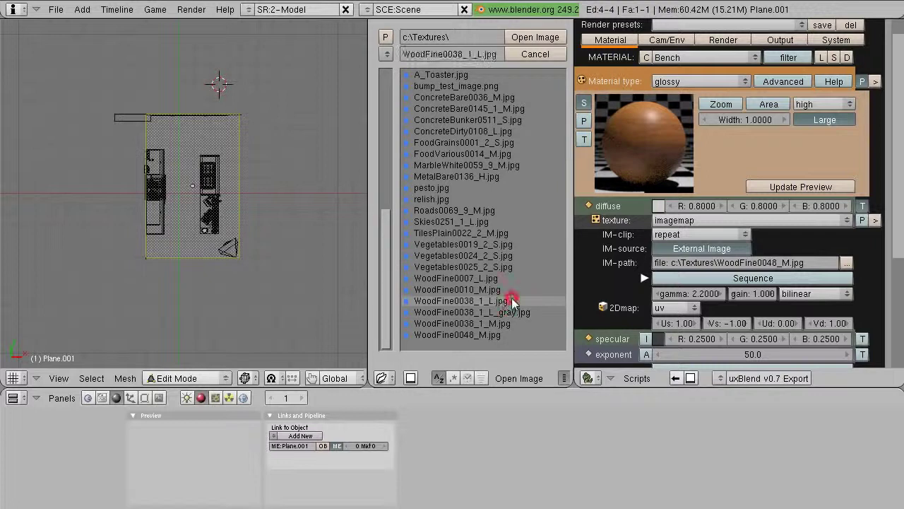
left_click(530, 37)
Step: Rotate, scale and move the floor's UV face so it spans the width of the wood image, within its borders
scroll(516, 248, "down", 3)
key("r")
key("s")
key("g")
left_click(532, 232)
key("s")
left_click(540, 236)
key("g")
left_click(547, 236)
key("s")
left_click(551, 242)
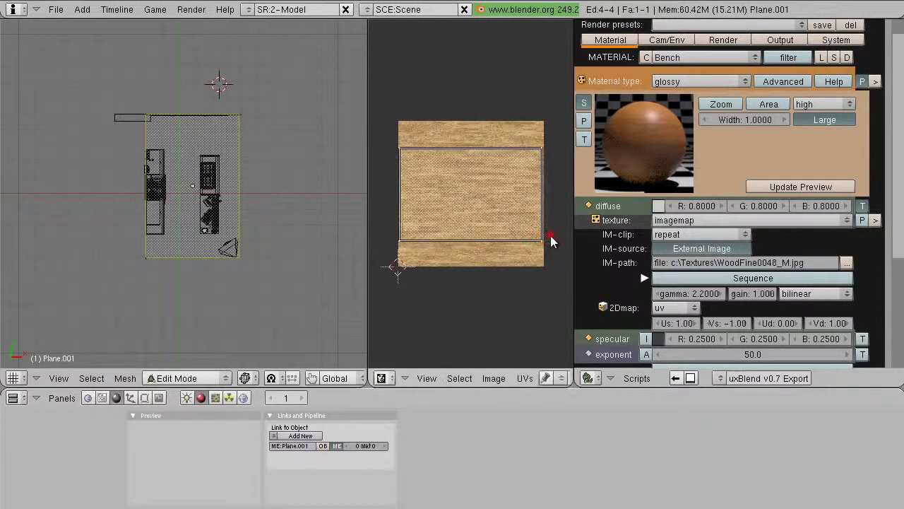
Step: Leave Edit Mode and add a new material named floor to the floor plane
scroll(433, 214, "up", 3)
scroll(487, 212, "down", 3)
key("Tab")
left_click(300, 435)
left_click(441, 435)
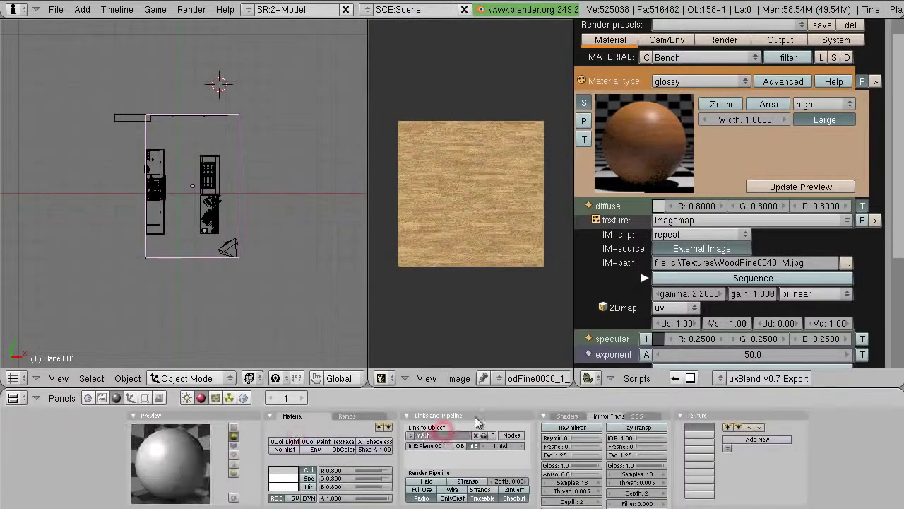
Step: Add an image texture to the floor material using WoodFine0038_1_L.jpg and map it with UV coordinates
left_click(749, 439)
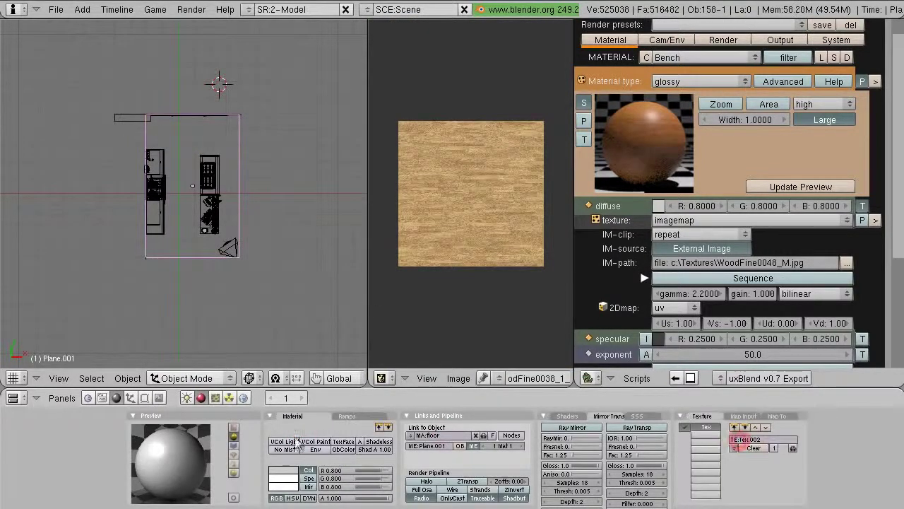
left_click(216, 398)
left_click(362, 445)
left_click(357, 440)
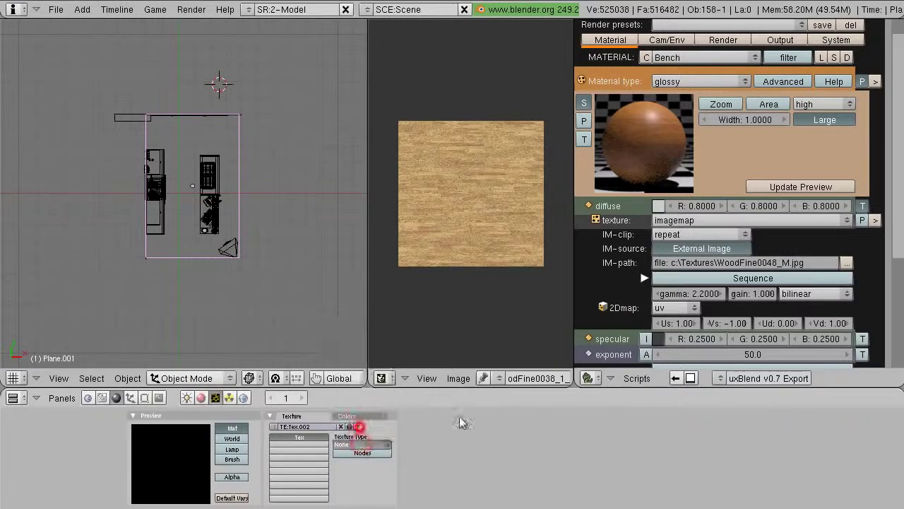
left_click(539, 437)
left_click(581, 399)
left_click(201, 398)
left_click(743, 416)
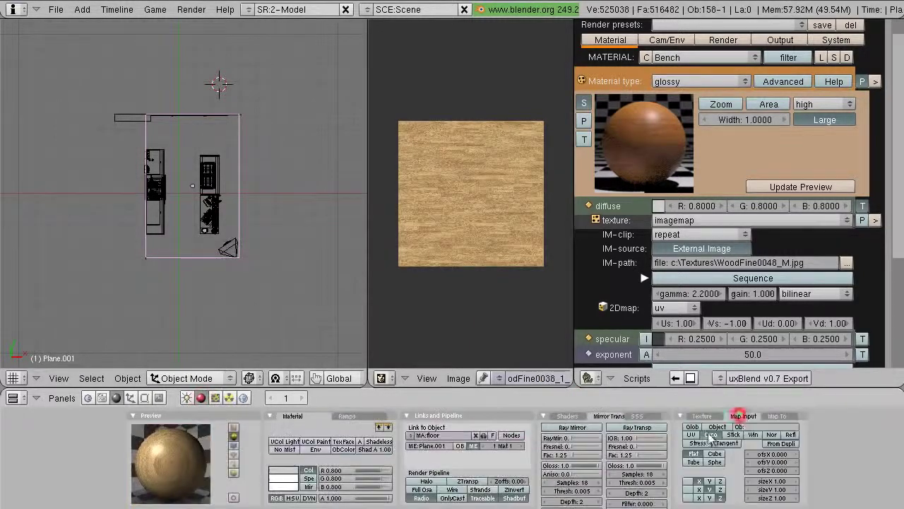
left_click(701, 416)
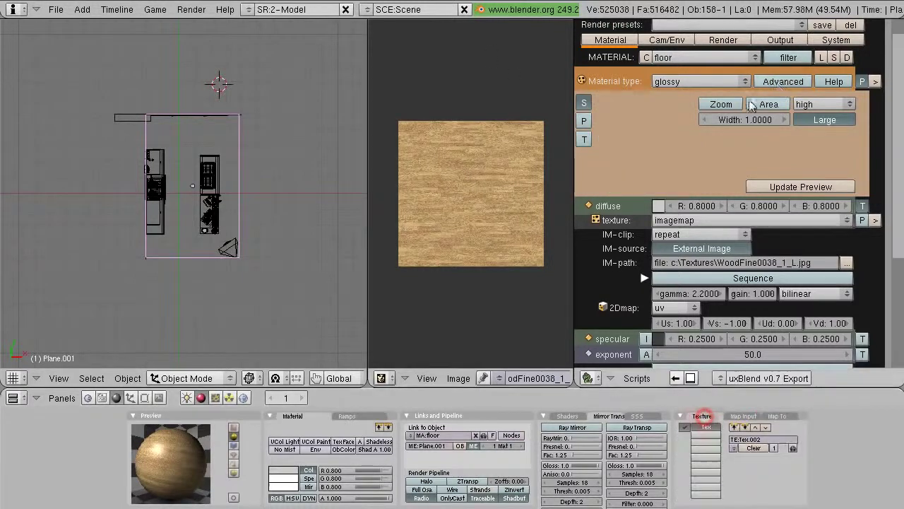
Step: Set the floor material's exponent to 200, lighten its specular colour to about 0.32 and refresh the preview
scroll(746, 252, "down", 2)
scroll(777, 261, "down", 2)
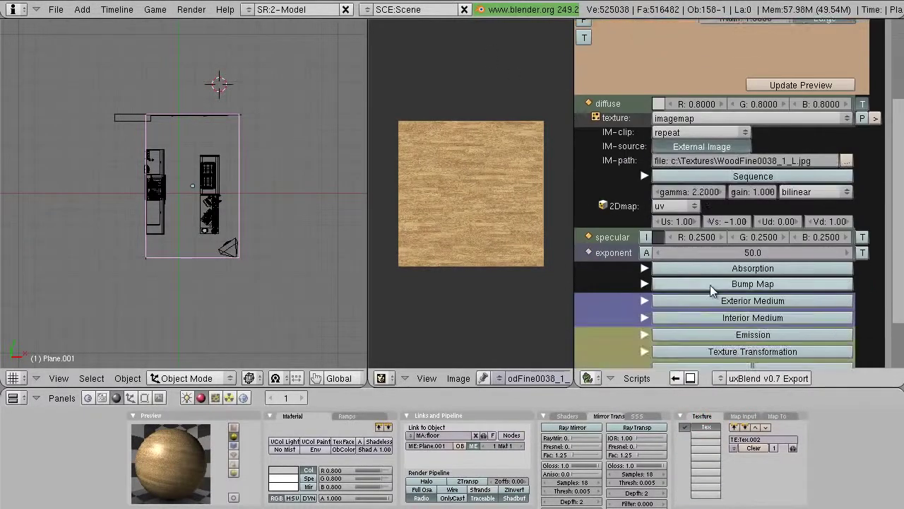
scroll(777, 261, "up", 4)
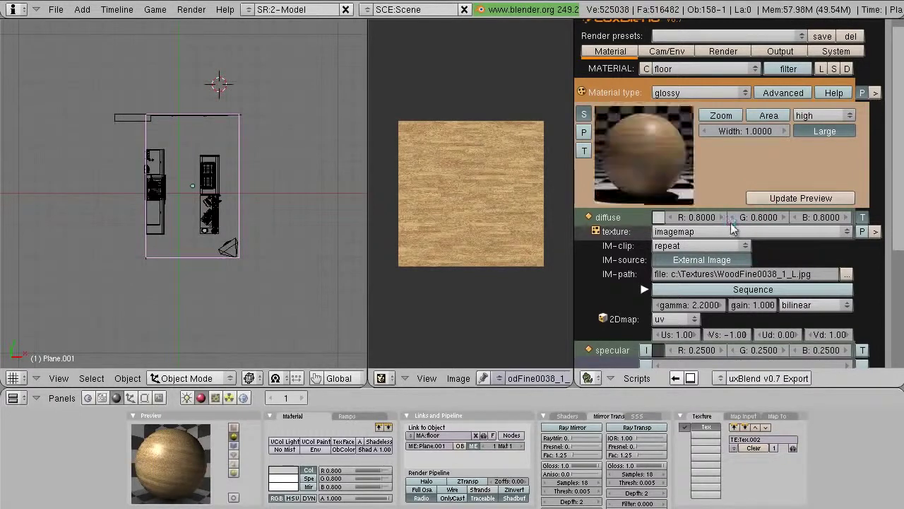
scroll(706, 177, "down", 1)
left_click(739, 332)
type("2000")
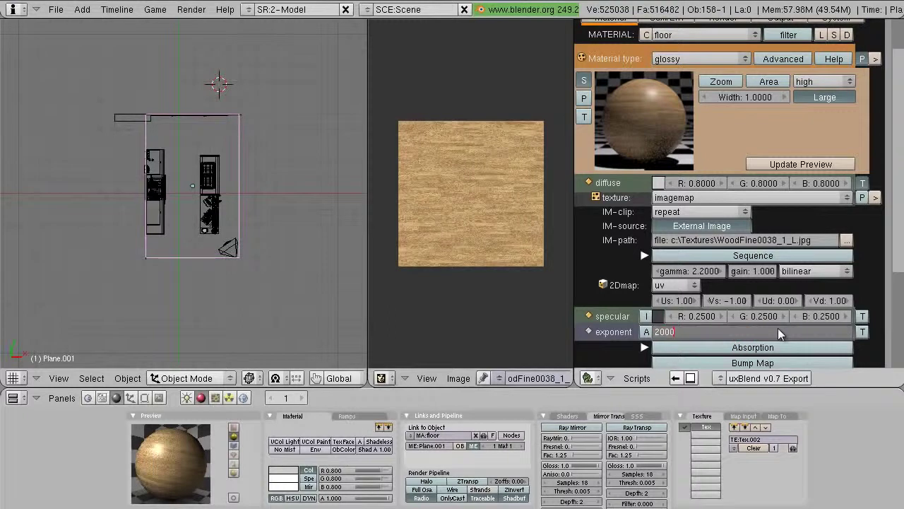
key("Return")
left_click(663, 317)
left_click(455, 286)
left_click(775, 162)
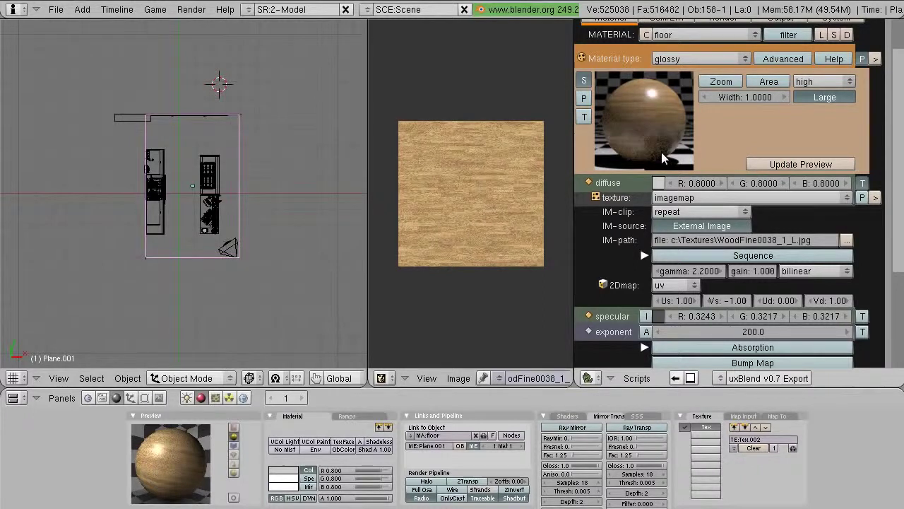
Step: Join the image editor area back into the 3D view
right_click(369, 121)
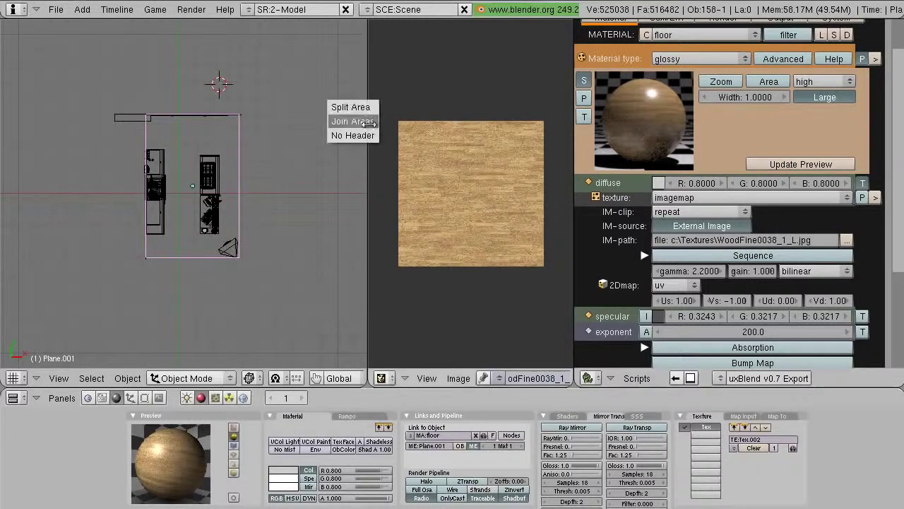
left_click(355, 117)
mouse_move(284, 207)
middle_mouse_down()
mouse_move(219, 157)
mouse_move(269, 215)
middle_mouse_up()
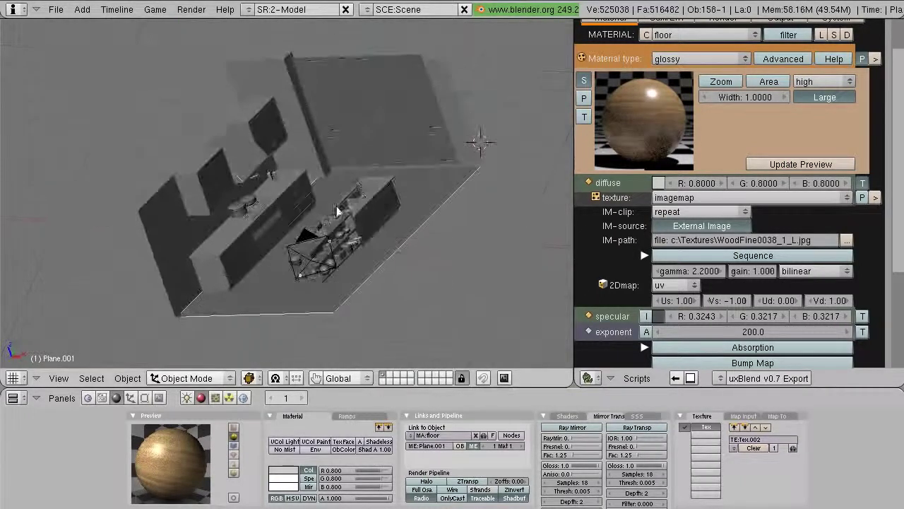
Step: Add a new material named stovefan to the range hood above the stove
scroll(268, 218, "up", 4)
middle_click_drag(327, 237, 254, 127)
right_click(255, 127)
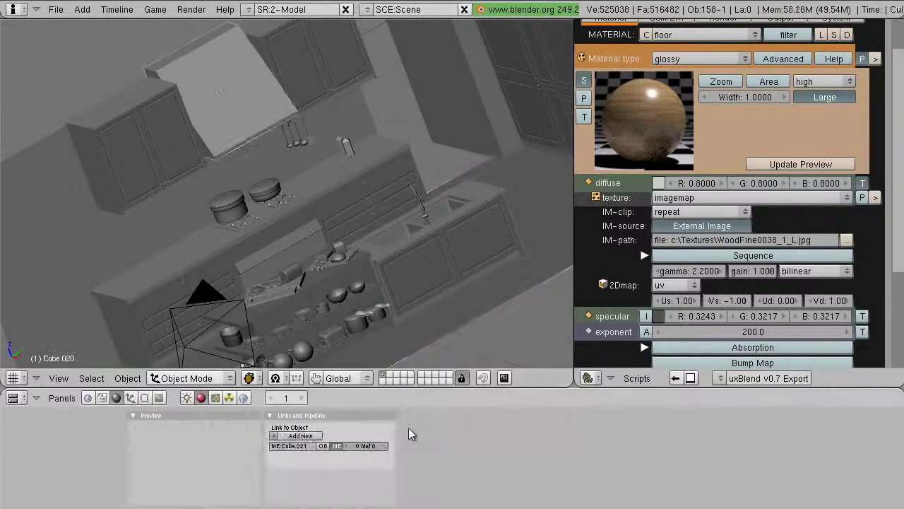
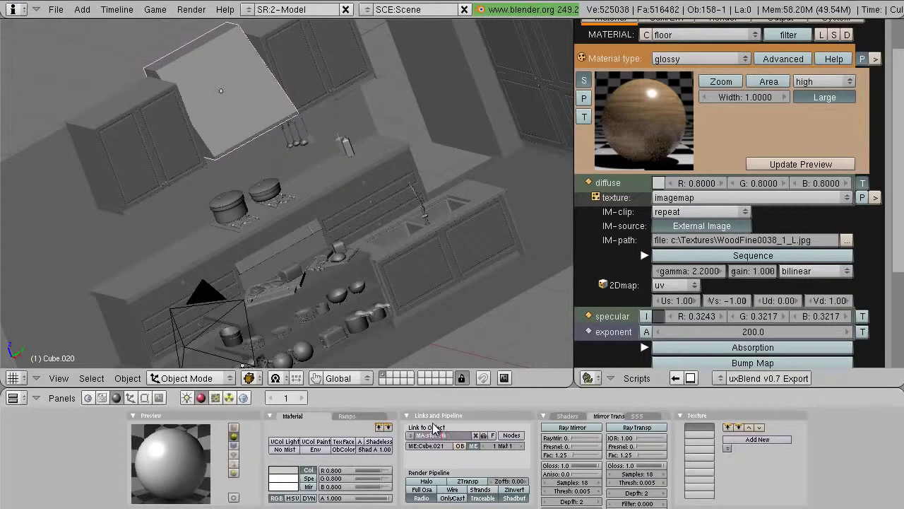
type("an")
key("Return")
Step: Set the stovefan material's exponent to 500, darken its diffuse colour to about 0.42 grey and refresh the preview
left_click(744, 214)
type("500")
key("Return")
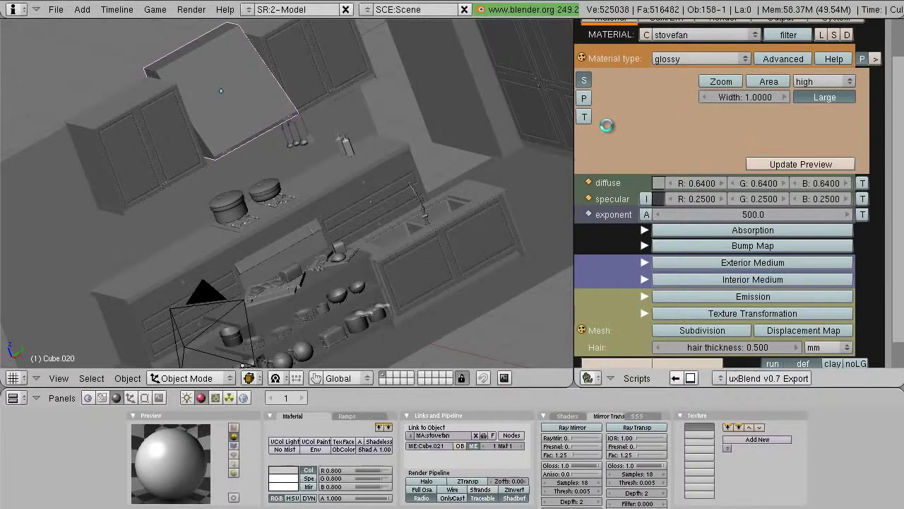
left_click(659, 182)
left_click(474, 165)
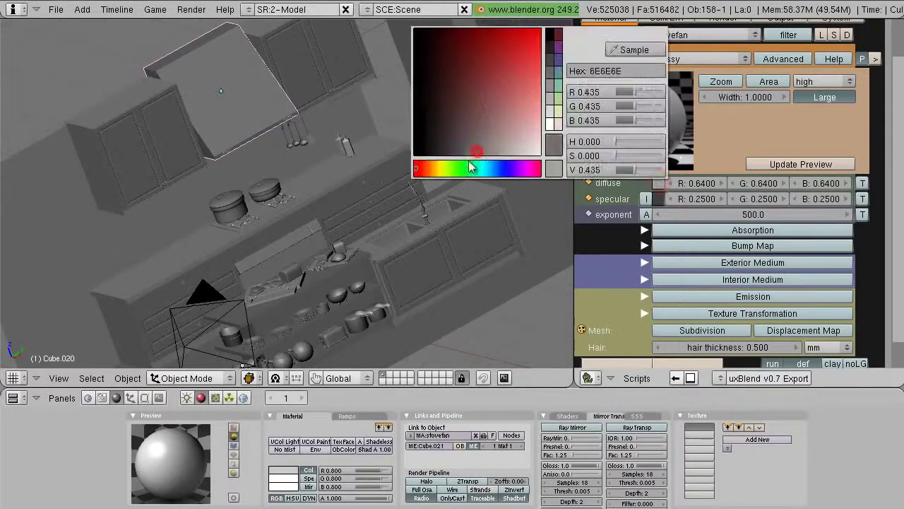
left_click(799, 163)
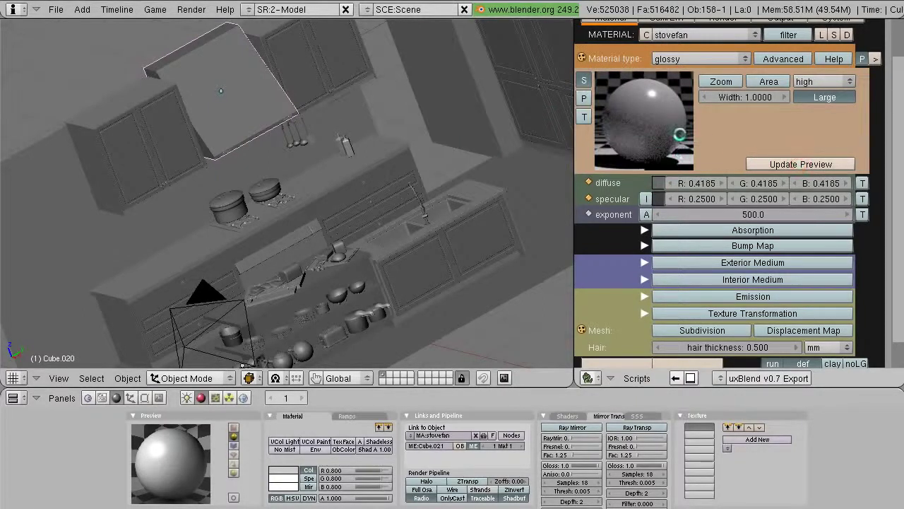
Step: Add a new material named PotHandle to the nearer saucepan handle on the bottom shelf
middle_click_drag(375, 167, 374, 200)
scroll(361, 198, "up", 3)
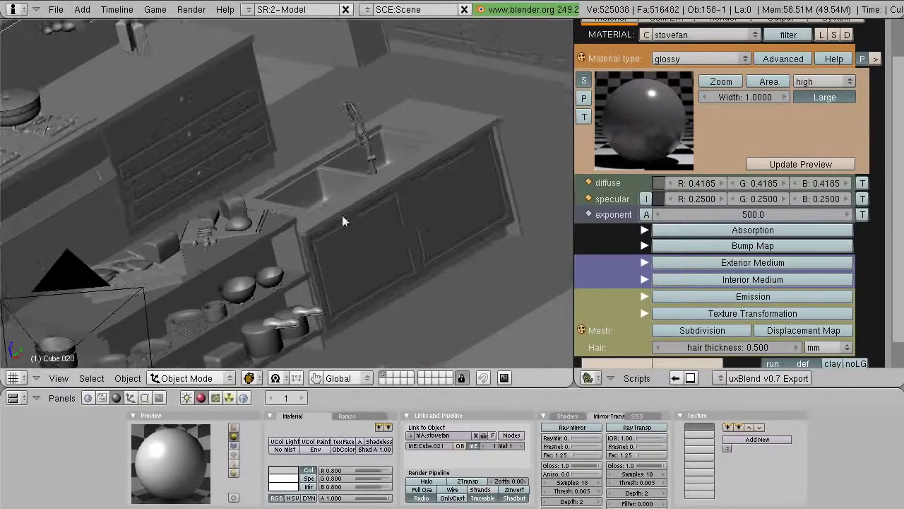
scroll(295, 265, "up", 2)
right_click(303, 333)
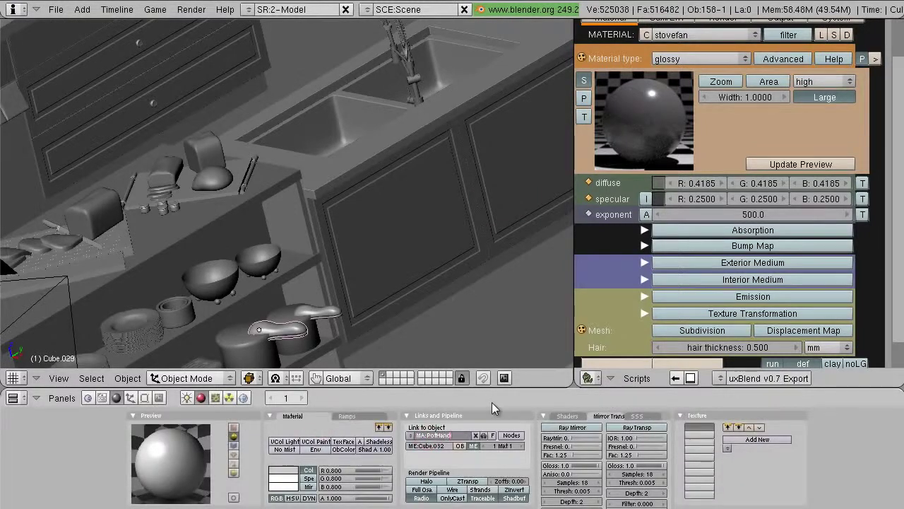
Step: Link the PotHandle material to the second saucepan handle
right_click(323, 319, "shift")
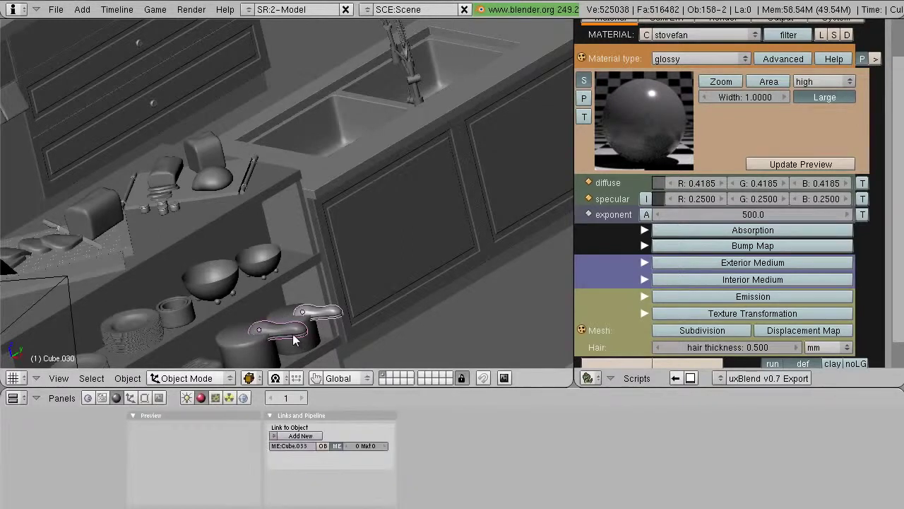
key("ctrl+l")
left_click(293, 194)
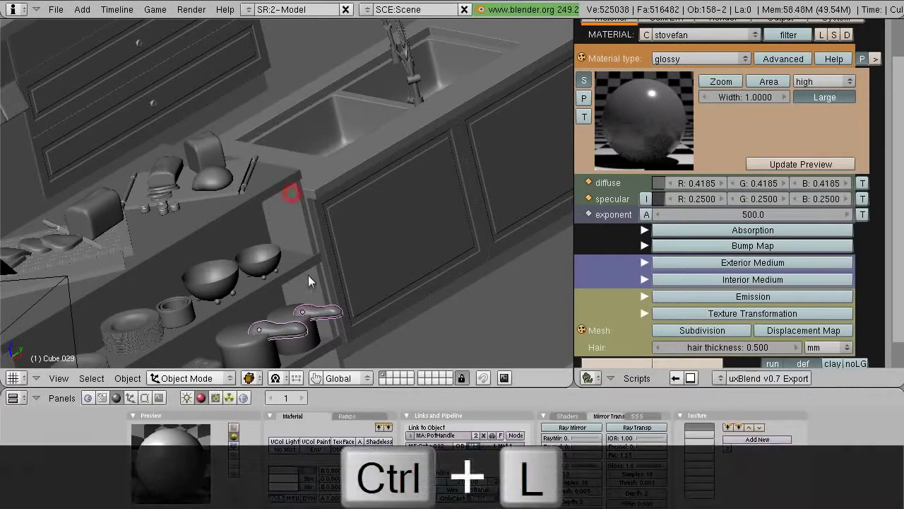
Step: Darken the PotHandle material's diffuse colour to about 0.39 grey
right_click(276, 333)
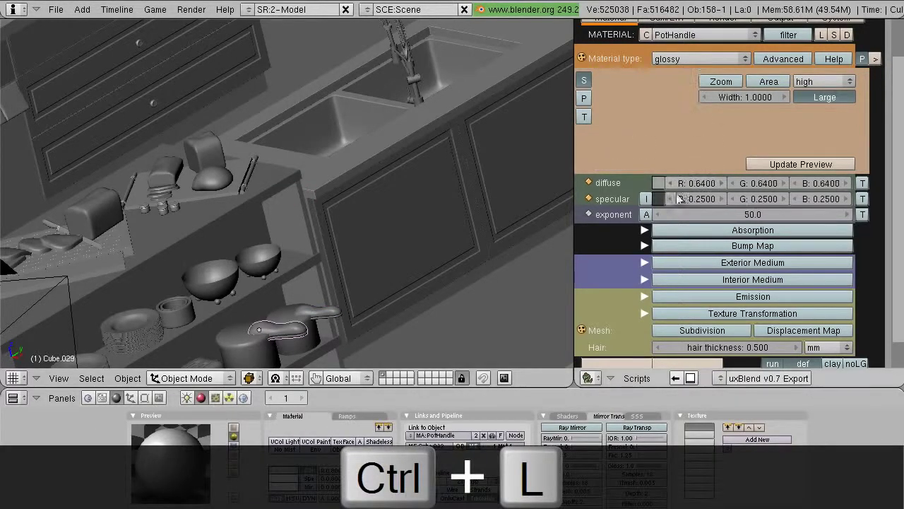
left_click(658, 182)
left_click_drag(482, 149, 463, 166)
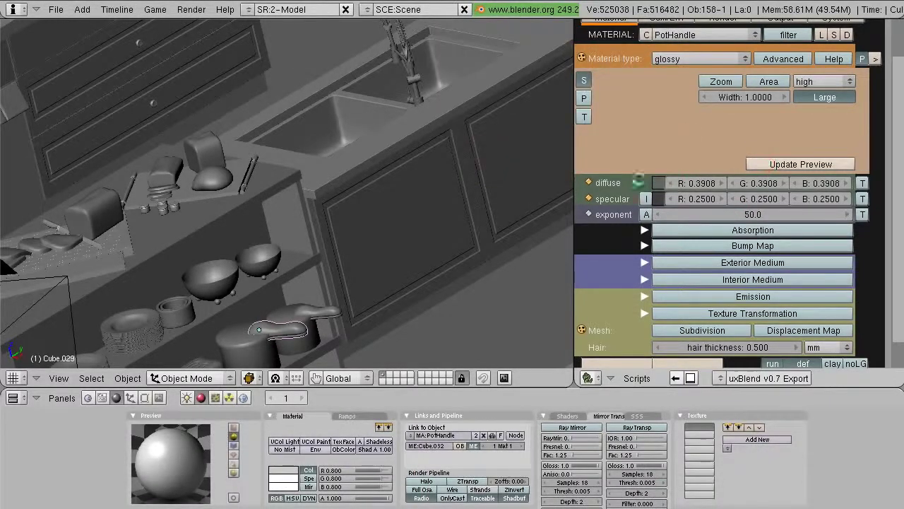
Step: Examine the whole kitchen layout from above and from an angle
scroll(509, 166, "down", 3)
middle_click_drag(443, 170, 339, 148)
scroll(317, 150, "down", 2)
key("KP_7")
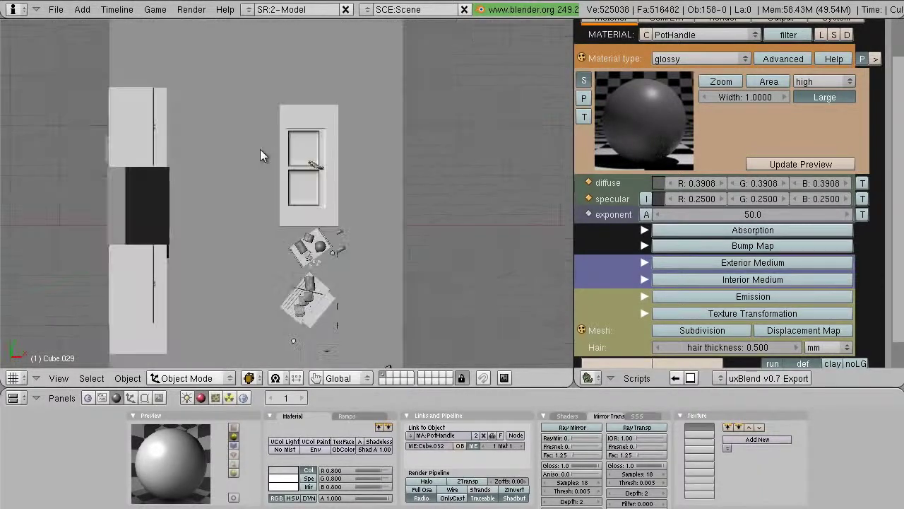
key("z")
scroll(357, 138, "down", 2)
mouse_move(283, 191)
middle_mouse_down()
mouse_move(202, 198)
mouse_move(288, 168)
mouse_move(321, 227)
middle_mouse_up()
key("z")
scroll(289, 178, "up", 4)
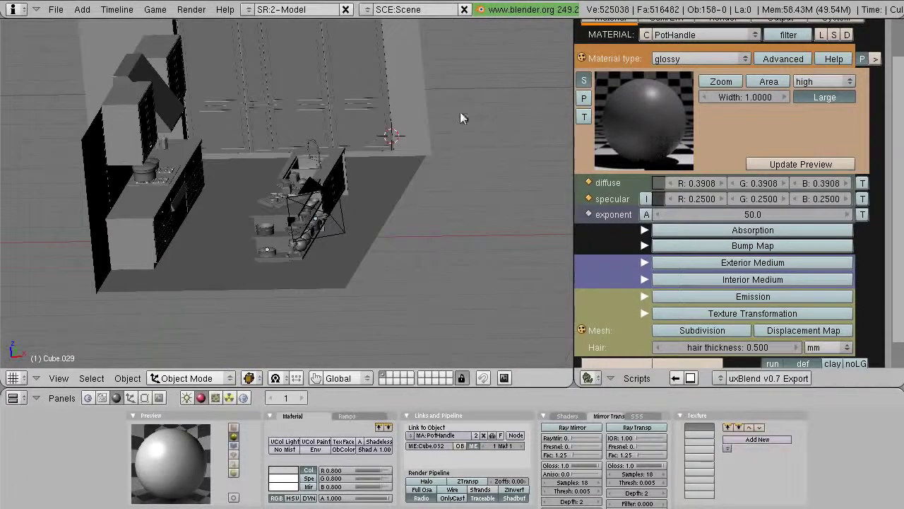
mouse_move(433, 118)
middle_mouse_down()
mouse_move(479, 101)
mouse_move(436, 127)
middle_mouse_up()
middle_click_drag(320, 188, 391, 160)
middle_click_drag(281, 205, 373, 174)
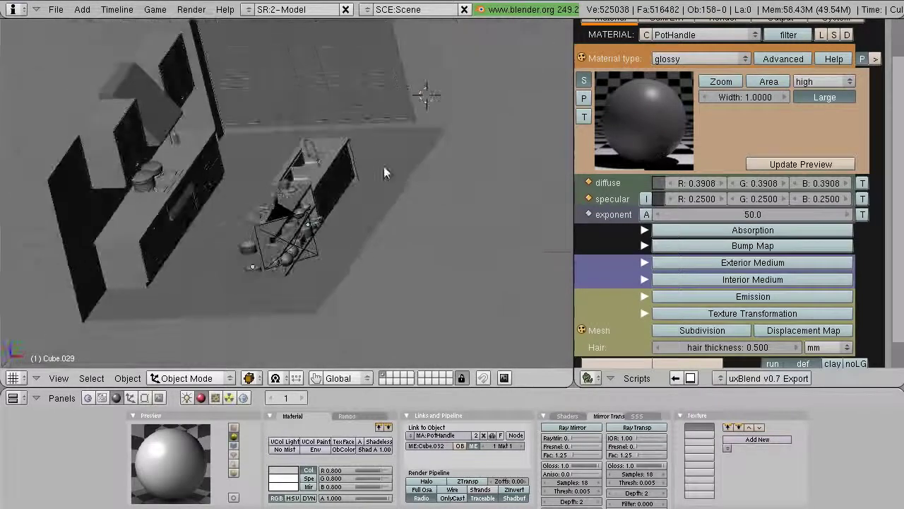
Step: Put the room's wall mesh into Edit Mode with vertex selection, in a wireframe top view
middle_click_drag(439, 201, 353, 236)
middle_click_drag(285, 170, 419, 172)
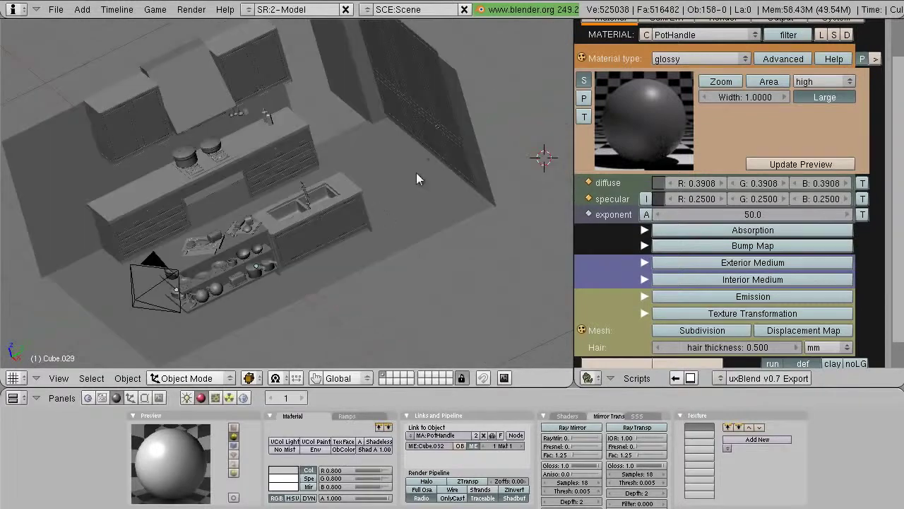
right_click(417, 230)
key("KP_7")
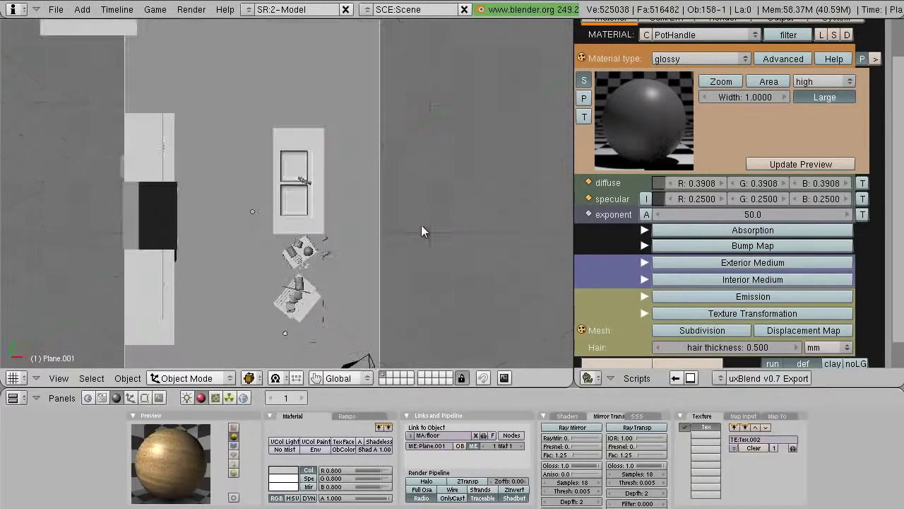
key("z")
scroll(283, 152, "down", 3)
right_click(317, 93)
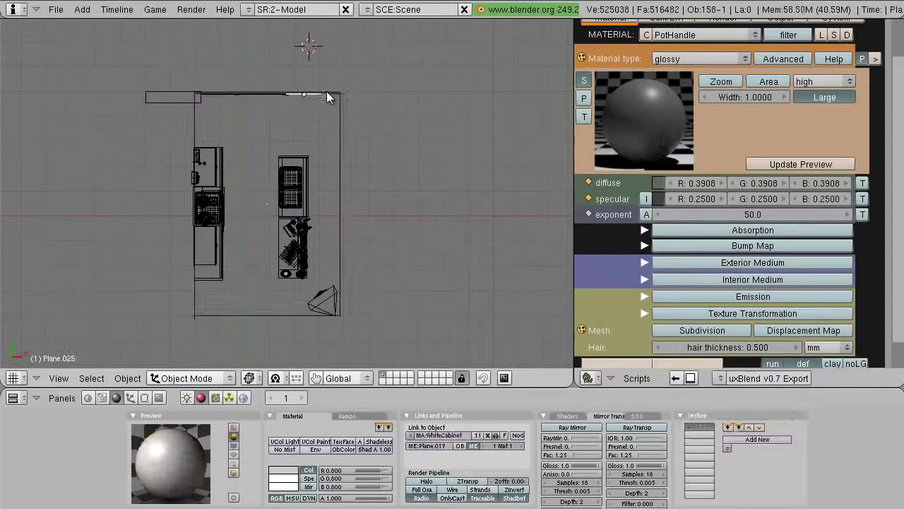
right_click(336, 94)
key("Tab")
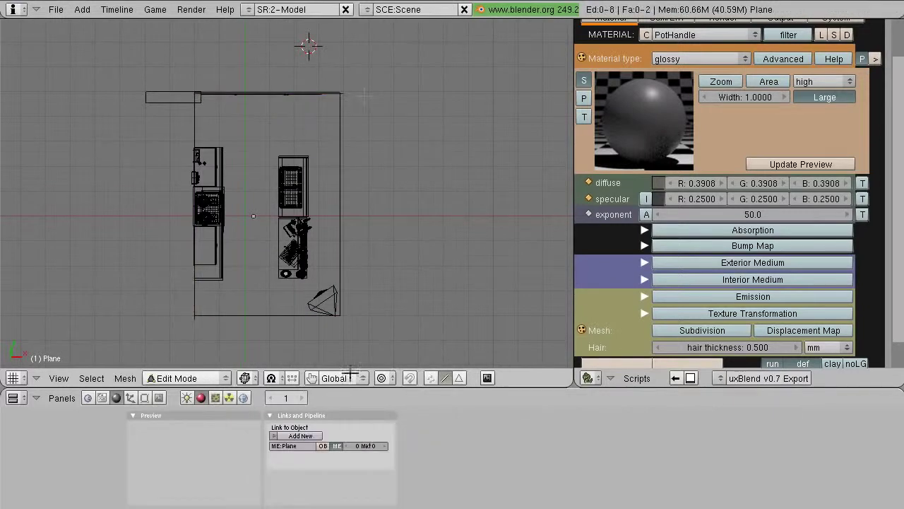
left_click(429, 378)
Step: Extrude the free end edge of the back wall along Y to start the missing side wall
key("b")
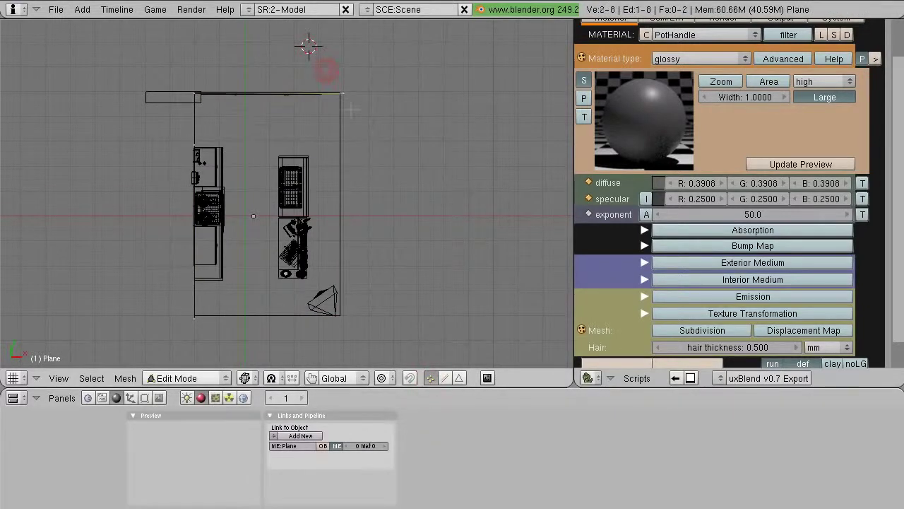
left_click_drag(325, 70, 351, 109)
key("e")
left_click(354, 111)
key("y")
left_click(358, 163)
Step: Extrude the side wall along Y to the room's front corner and close the remaining gap with a face
key("e")
left_click(361, 165)
key("y")
left_click(372, 340)
left_click_drag(220, 336, 226, 335)
key("f")
key("a")
Step: Align the vertices of the new front wall by scaling them along Y
left_click_drag(159, 301, 368, 335)
key("s")
key("y")
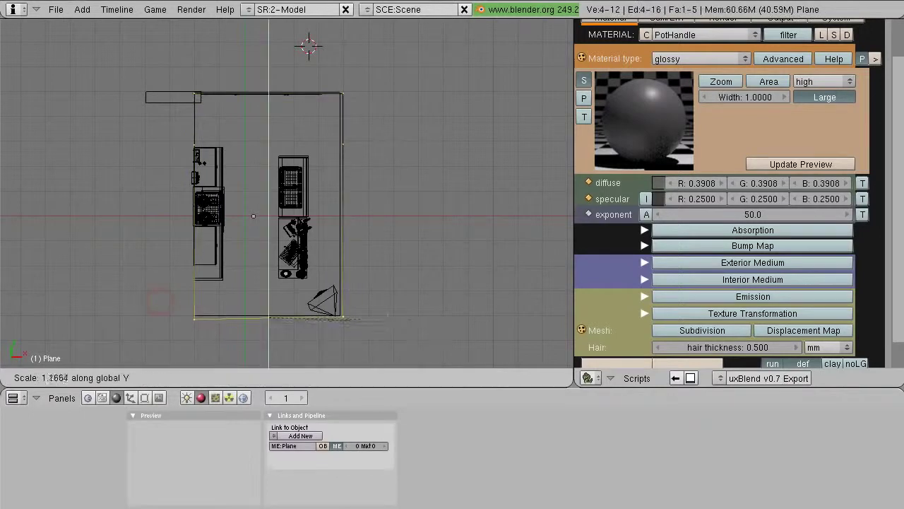
left_click(318, 303)
key("a")
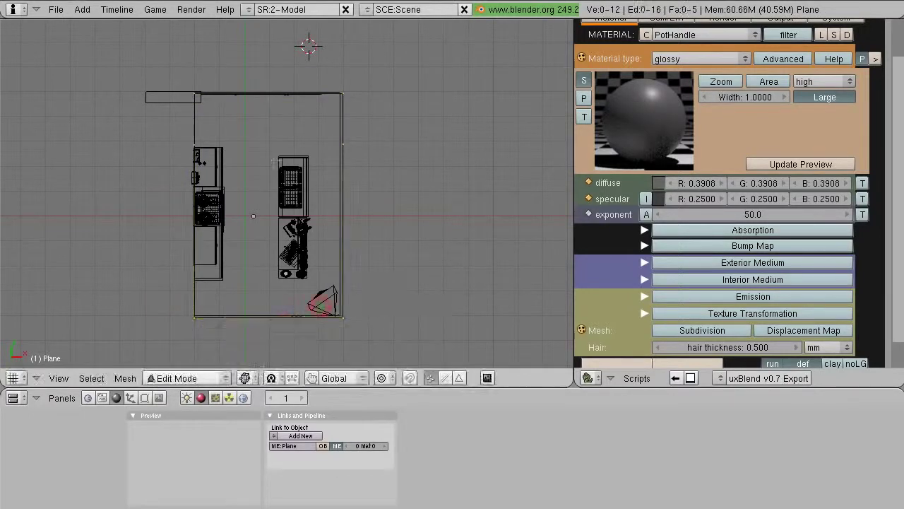
Step: Fill the open ceiling of the room with faces
middle_click_drag(364, 261, 194, 155)
right_click(289, 72, "shift")
right_click(279, 114, "shift")
key("f")
key("a")
Step: Add crosswise loop cuts that divide the long walls and the ceiling into sections
middle_click_drag(293, 131, 309, 196)
key("ctrl+r")
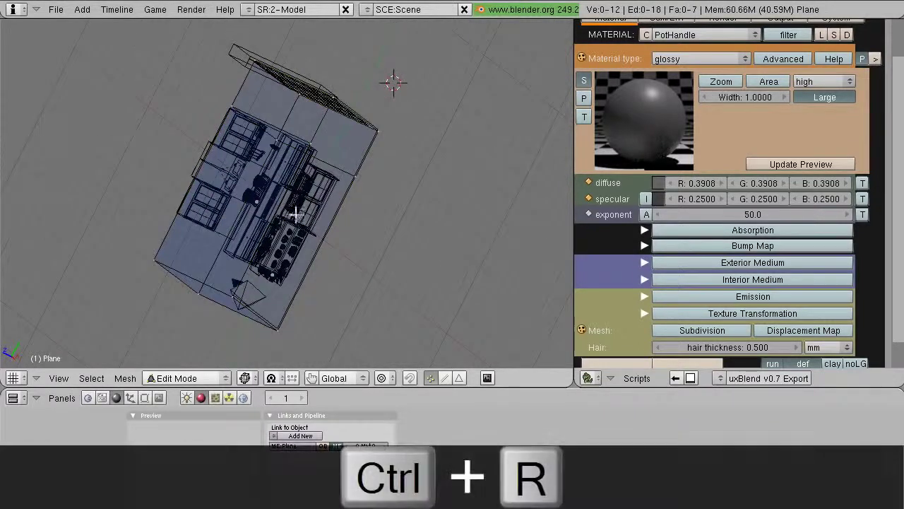
scroll(262, 223, "up", 1)
left_click(260, 223)
mouse_move(260, 223)
middle_mouse_down()
mouse_move(283, 185)
mouse_move(310, 205)
mouse_move(318, 246)
mouse_move(307, 195)
middle_mouse_up()
Step: Cut two horizontal edge loops around the walls and spread them apart by scaling along Z
key("a")
key("ctrl+r")
left_click(292, 250)
key("s")
key("z")
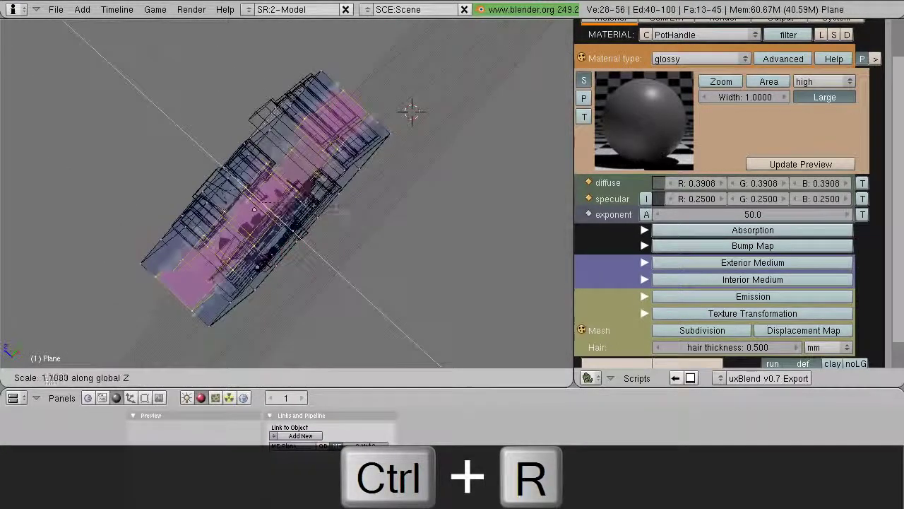
left_click(349, 217)
Step: Delete two separate middle faces of the new side wall to make window openings
key("z")
middle_click_drag(350, 218, 251, 190)
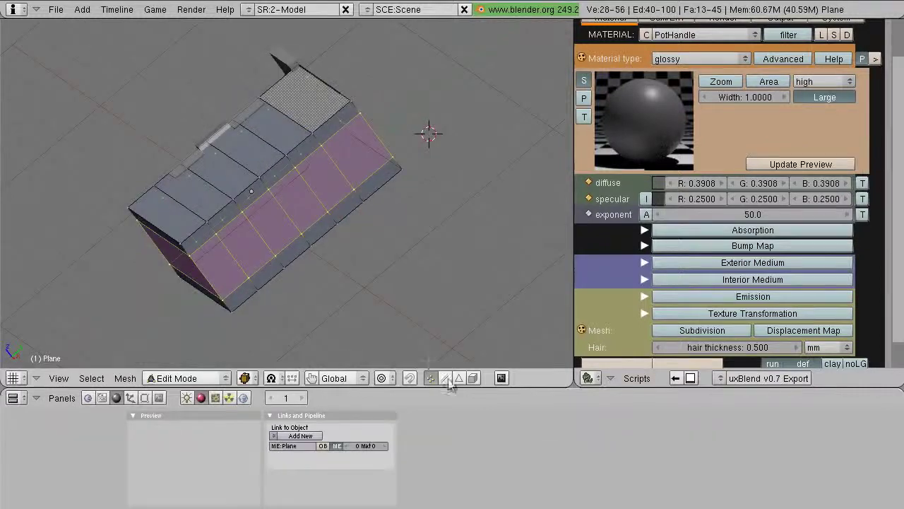
key("ctrl+Tab")
key("3")
right_click(244, 242)
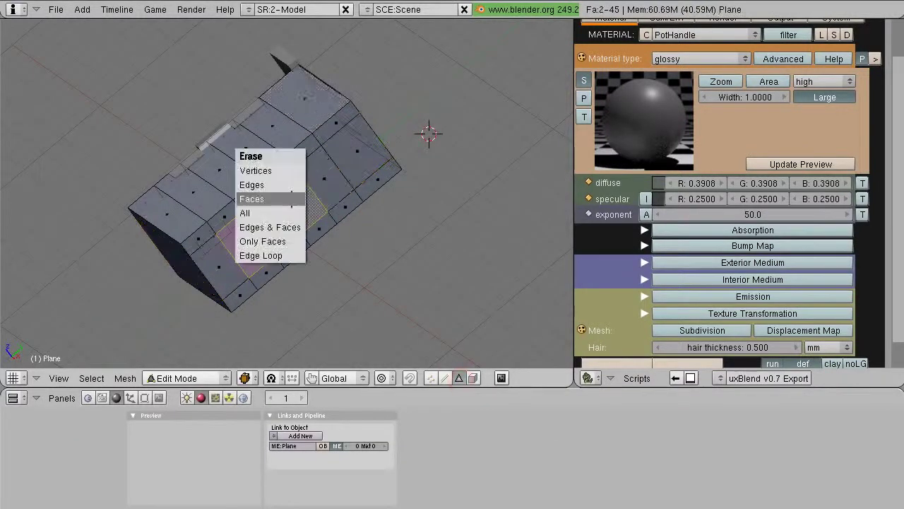
left_click(292, 199)
Step: Extrude the edges of both window openings outwards along X to form window reveals
middle_click_drag(291, 201, 311, 221)
scroll(311, 222, "up", 2)
left_click(445, 378)
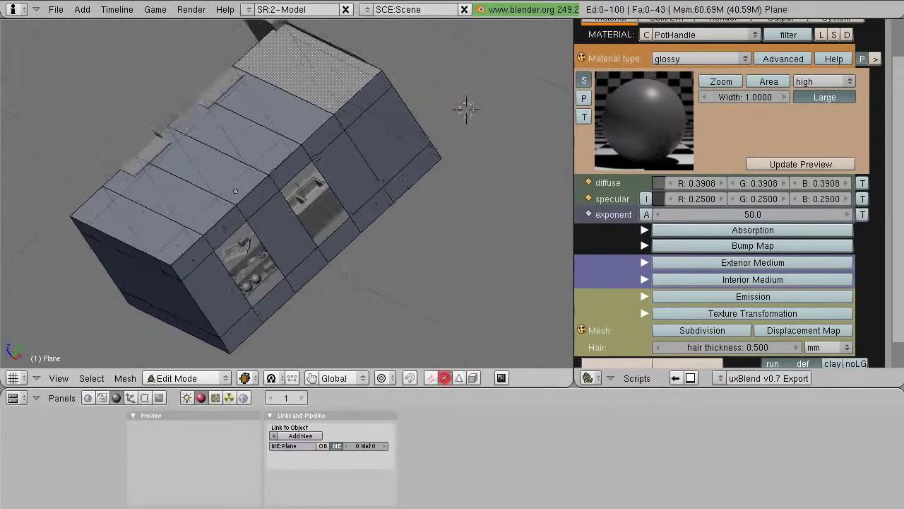
middle_click_drag(353, 212, 392, 202)
key("e")
left_click(391, 202)
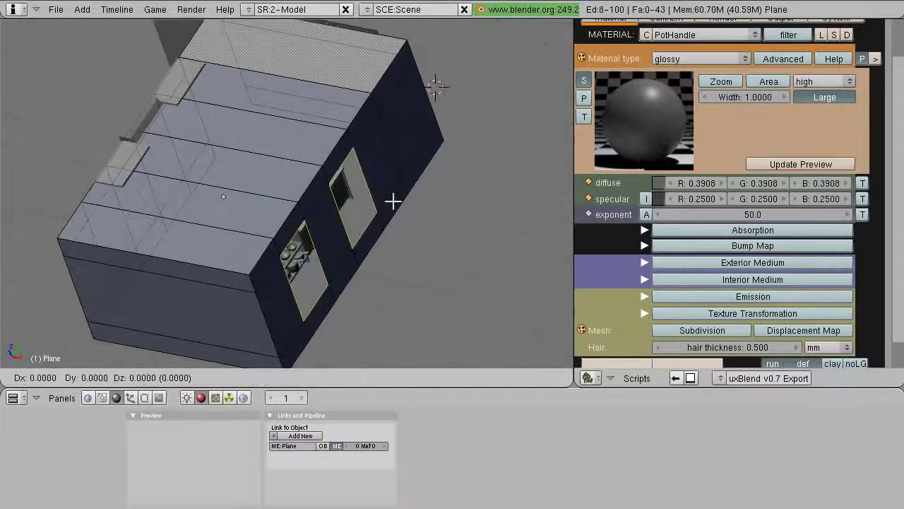
key("x")
left_click(398, 201)
key("Tab")
middle_click_drag(330, 240, 368, 205)
key("Tab")
left_click(429, 378)
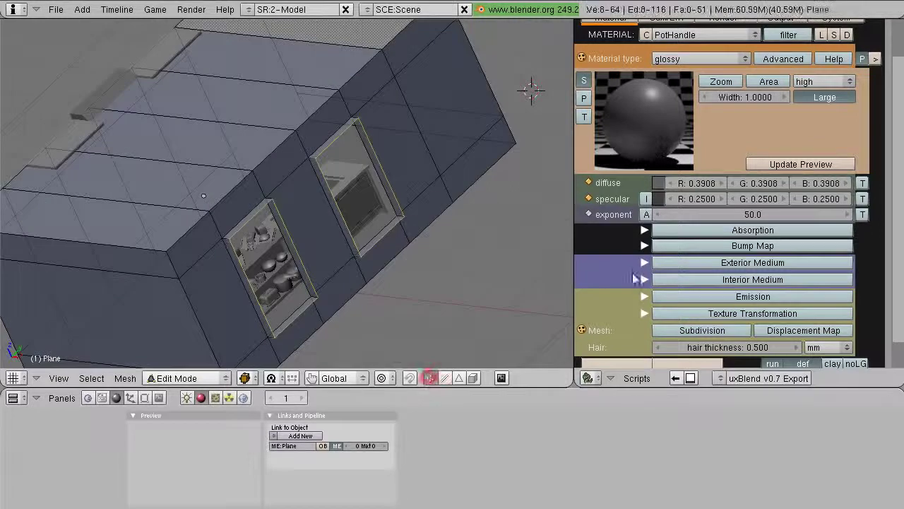
key("KP_7")
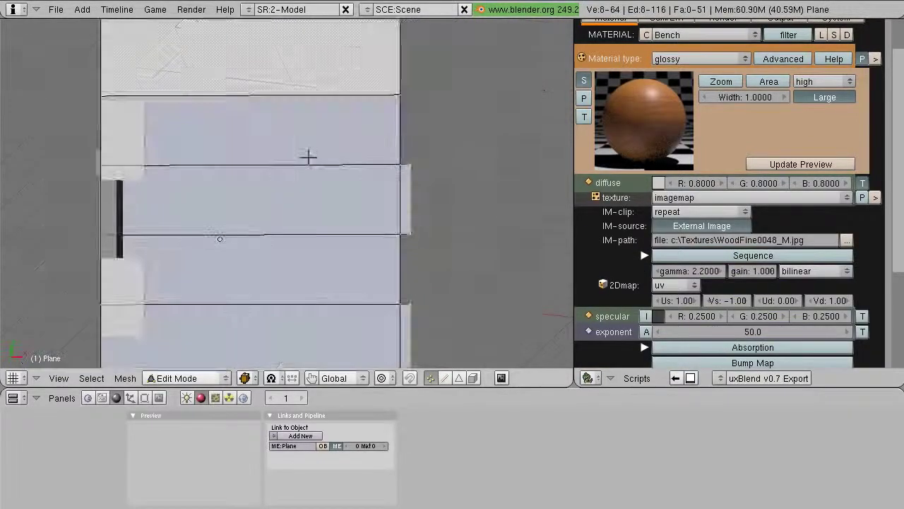
key("a")
key("a")
key("a")
key("s")
key("y")
key("Escape")
Step: Straighten the crosswise cut between the windows by scaling its vertices along Y
key("a")
key("a")
key("b")
left_click_drag(122, 209, 458, 238)
key("s")
key("y")
left_click(324, 227)
Step: Straighten the next crosswise cut towards the front wall by scaling its vertices along Y
key("a")
key("b")
left_click_drag(85, 257, 393, 292)
key("s")
key("y")
left_click(287, 276)
Step: Widen both windows by scaling the two cuts between them closer together along Y, and finish editing the walls
key("a")
key("b")
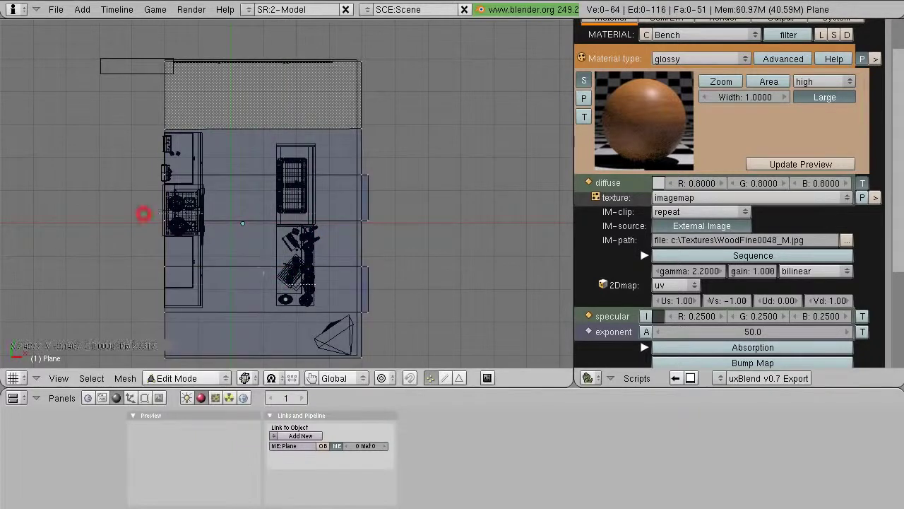
left_click_drag(146, 212, 382, 279)
key("s")
key("y")
left_click(369, 268)
middle_click_drag(369, 268, 363, 247)
key("Tab")
key("z")
Step: Try to save the scene over tutorial2.blend in the kitchen folder
key("ctrl+s")
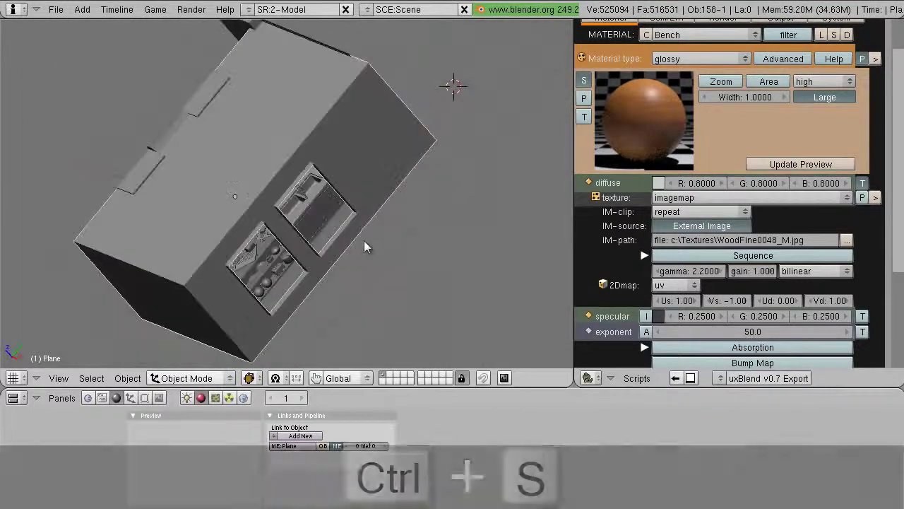
left_click(132, 55)
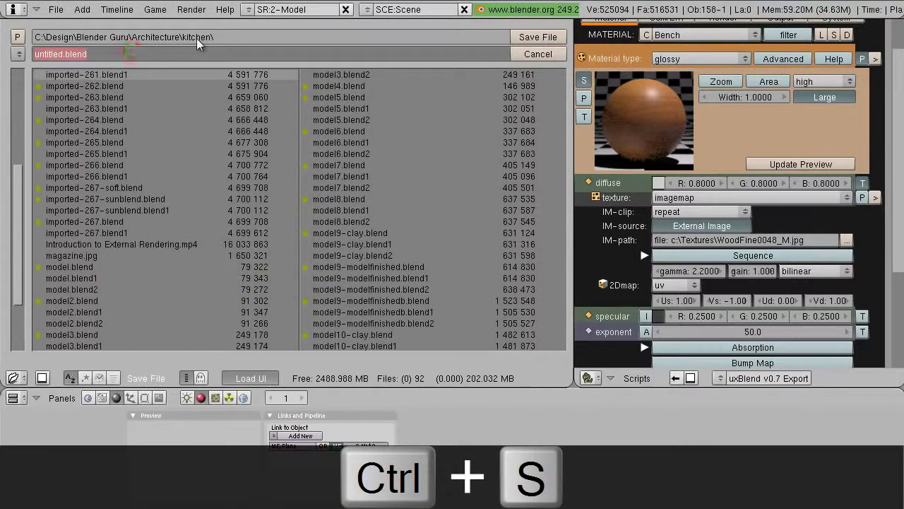
type("tutorial2")
key("Return")
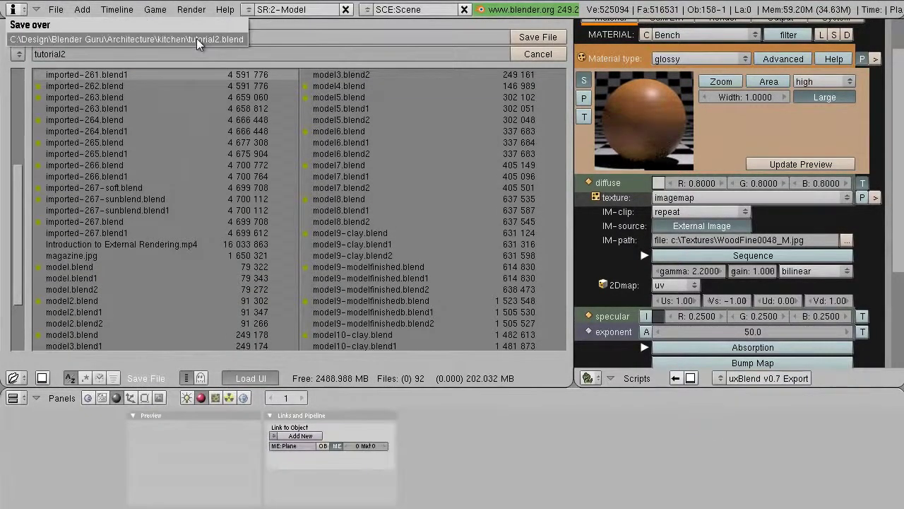
left_click(197, 40)
Step: Save the scene as tutorial5 in the kitchen folder
key("F2")
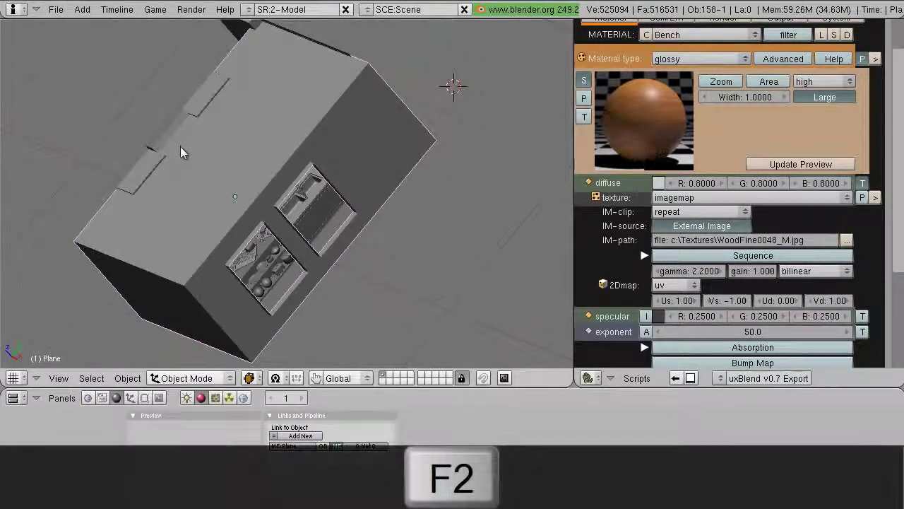
left_click(38, 54)
type("tutorial")
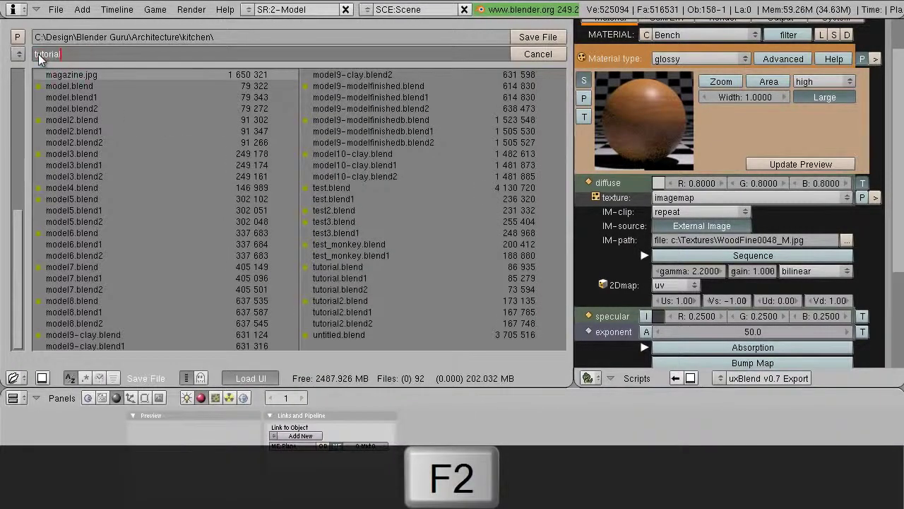
type("5")
key("Return")
left_click(549, 39)
Step: Examine the window openings and the kitchen behind them from several angles outside the room
middle_click_drag(368, 145, 335, 203)
scroll(222, 284, "up", 2)
middle_click_drag(222, 284, 208, 205)
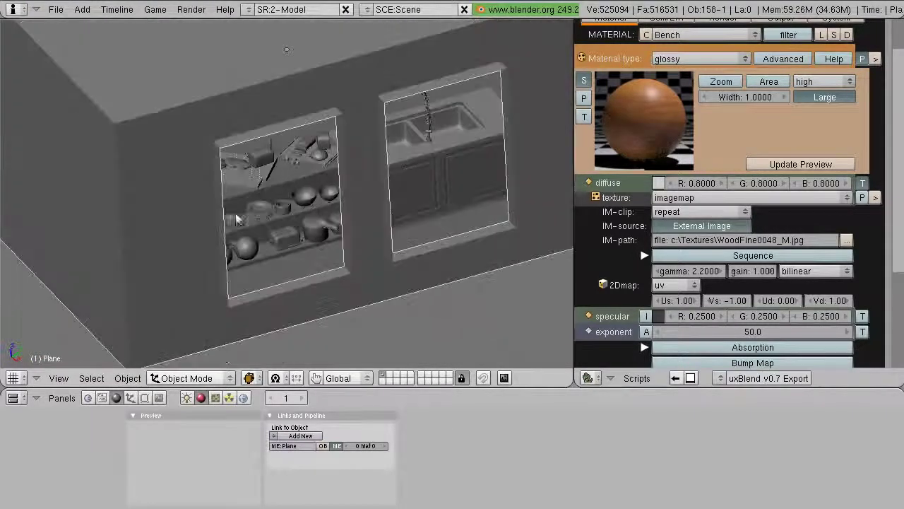
middle_click_drag(287, 209, 275, 127)
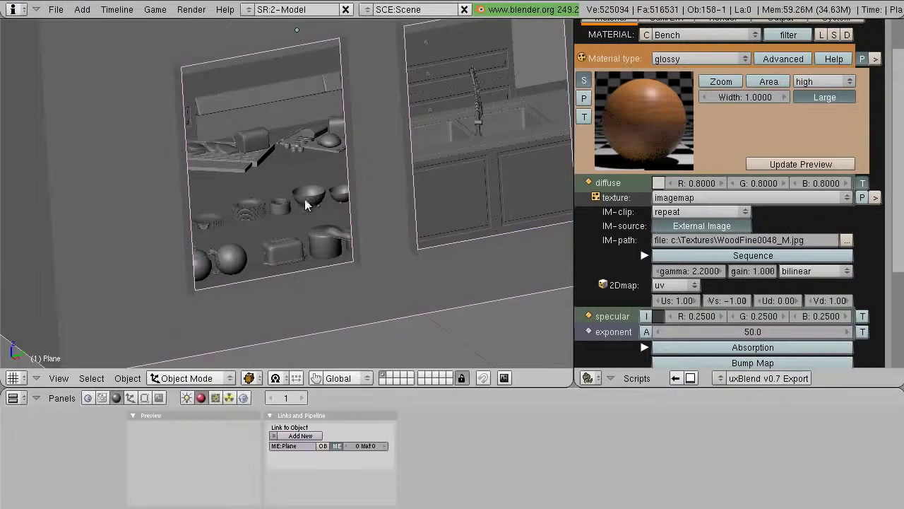
middle_click_drag(295, 212, 279, 169)
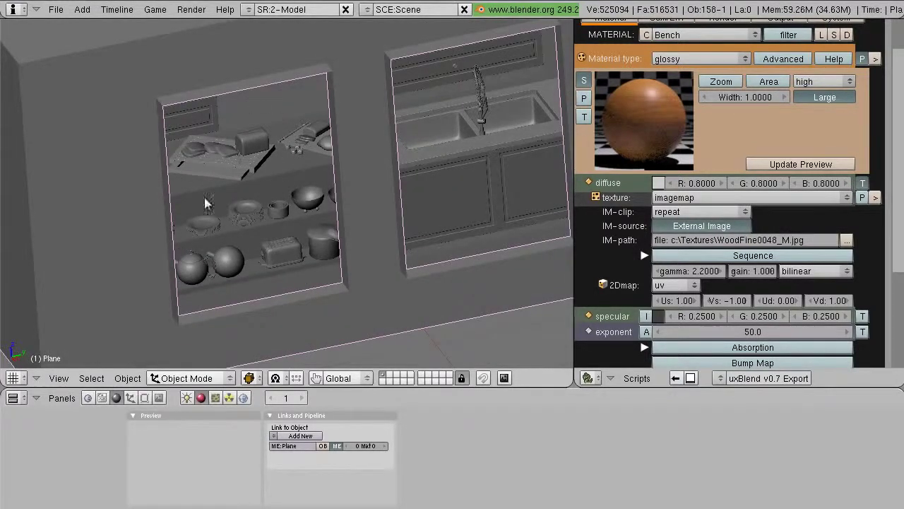
middle_click_drag(481, 134, 459, 204)
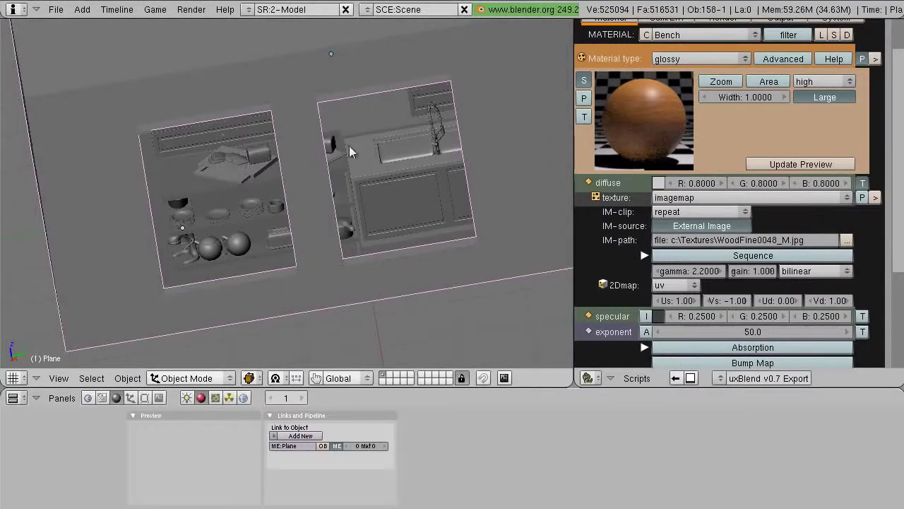
middle_click_drag(239, 200, 175, 151)
middle_click_drag(314, 151, 284, 257)
Step: Move the floor plane's window-side edge outwards along X to reach past the window wall
key("z")
right_click(152, 321)
key("KP_7")
scroll(163, 307, "down", 6)
key("Tab")
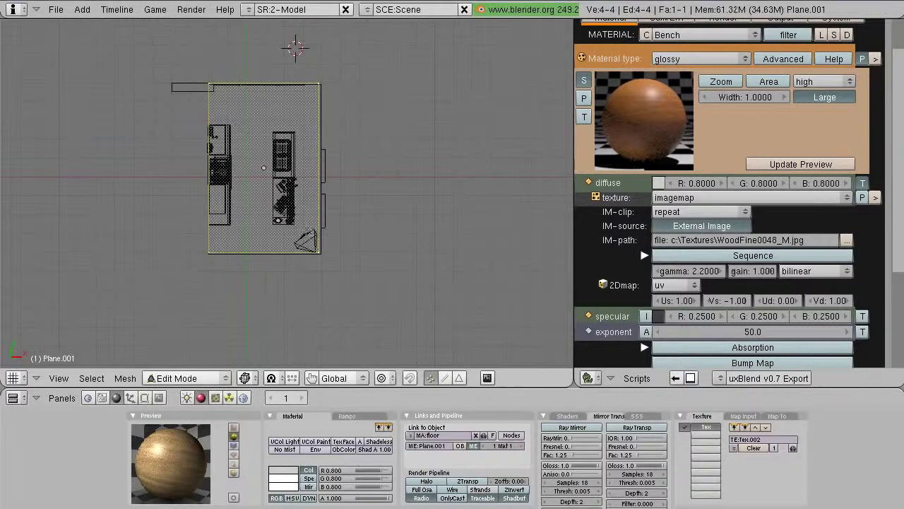
left_click_drag(310, 78, 350, 259)
key("g")
key("x")
left_click(355, 255)
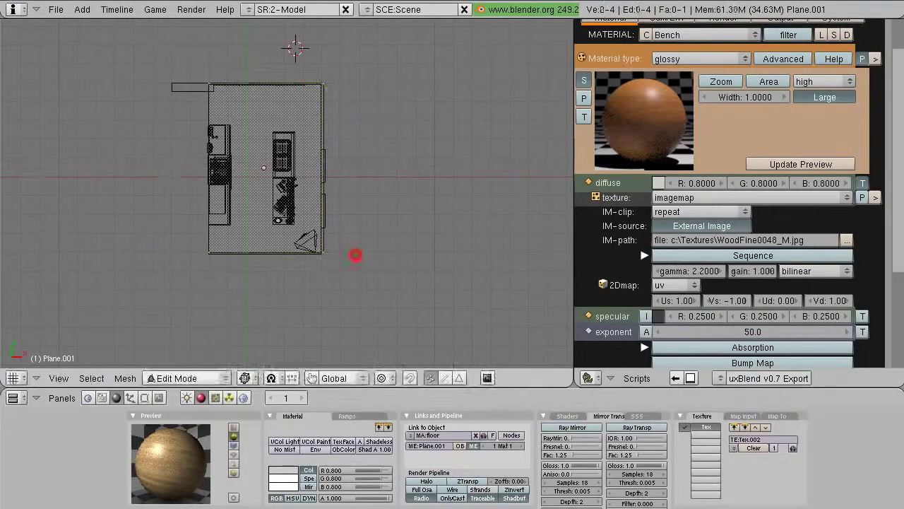
Step: Move the floor plane's front edge outwards along Y past the front wall and finish editing the floor
key("g")
key("x")
key("y")
left_click(389, 296)
scroll(384, 293, "up", 3)
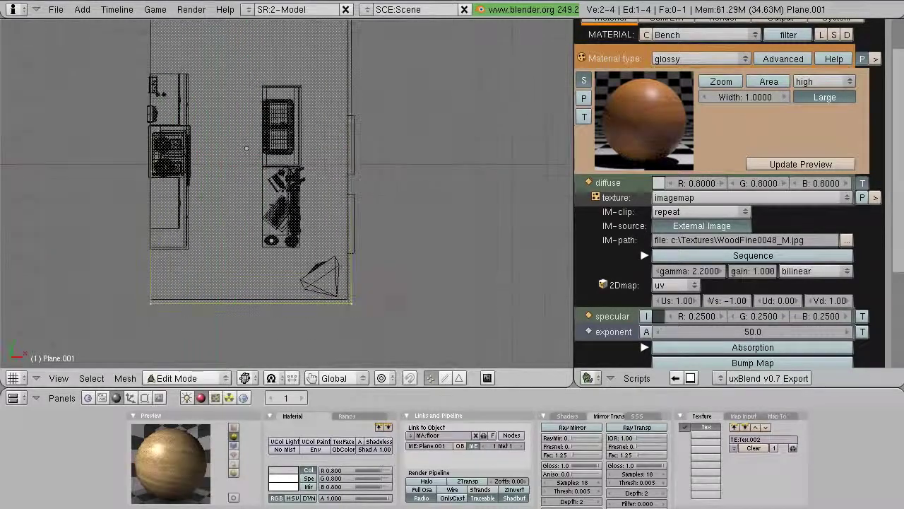
middle_click_drag(381, 293, 372, 269)
key("Tab")
key("z")
mouse_move(354, 308)
middle_mouse_down()
mouse_move(262, 238)
mouse_move(293, 218)
mouse_move(355, 222)
mouse_move(390, 188)
mouse_move(420, 188)
mouse_move(406, 228)
mouse_move(328, 247)
mouse_move(356, 211)
mouse_move(417, 210)
mouse_move(454, 222)
middle_mouse_up()
key("z")
key("z")
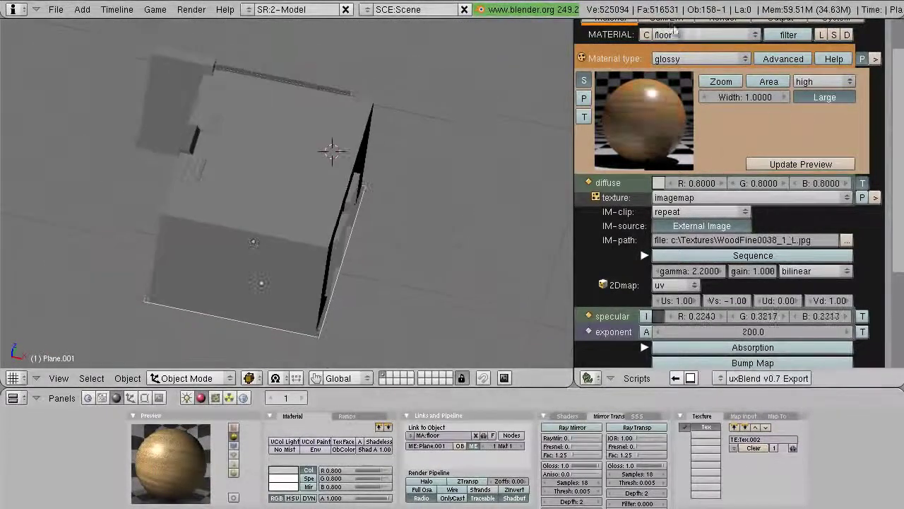
Step: Set the LuxBlend environment type to sunsky
scroll(673, 82, "up", 2)
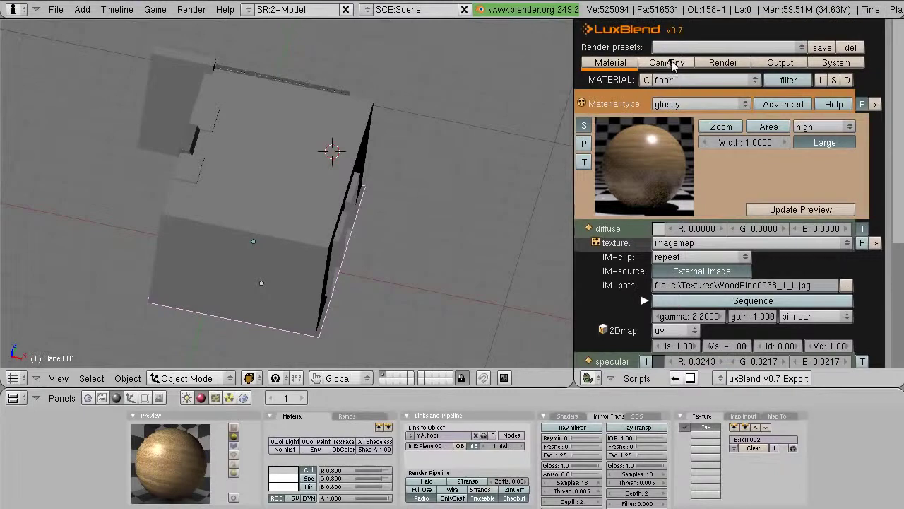
left_click(669, 64)
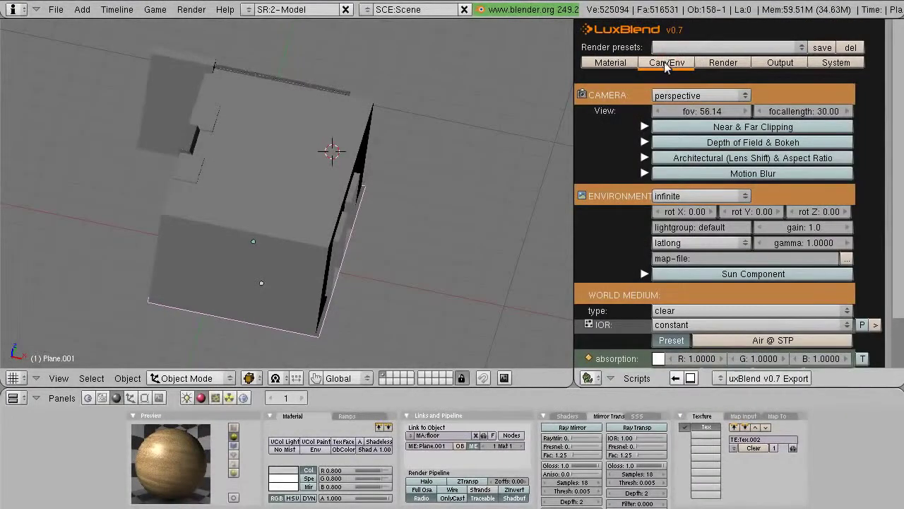
left_click(678, 198)
left_click(679, 186)
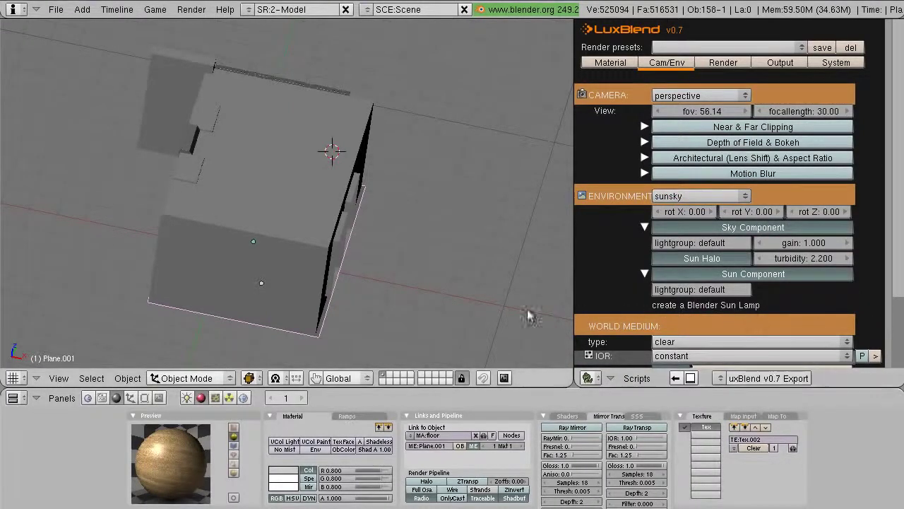
Step: Add a Sun lamp outside the room, in front of the window wall
key("KP_7")
key("z")
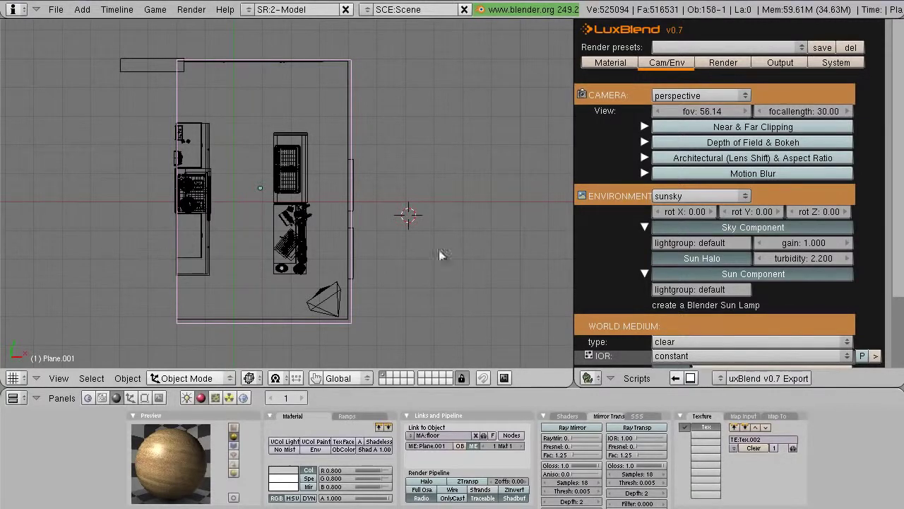
left_click(456, 182)
key("space")
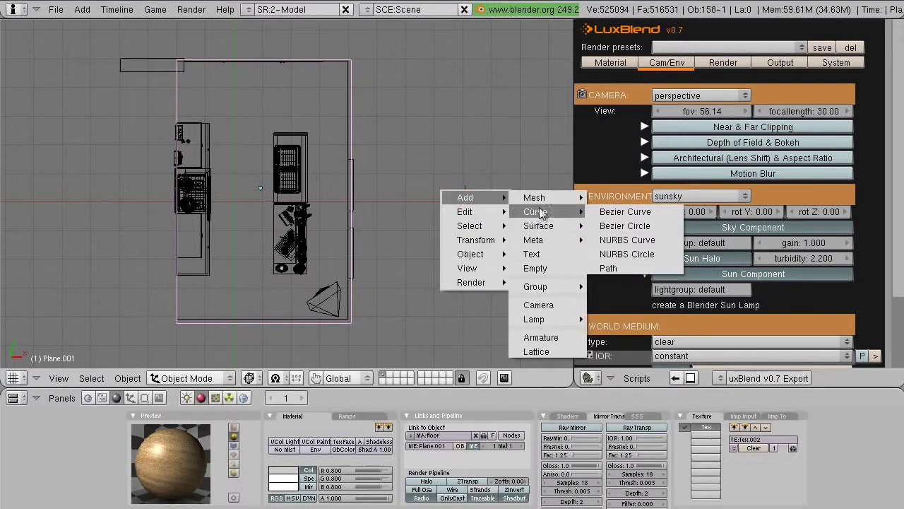
mouse_move(548, 320)
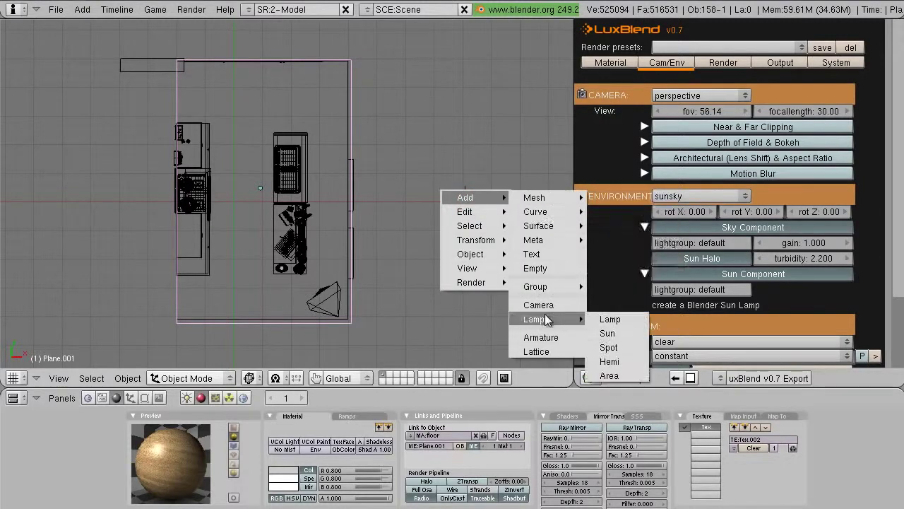
left_click(607, 333)
scroll(504, 272, "down", 2)
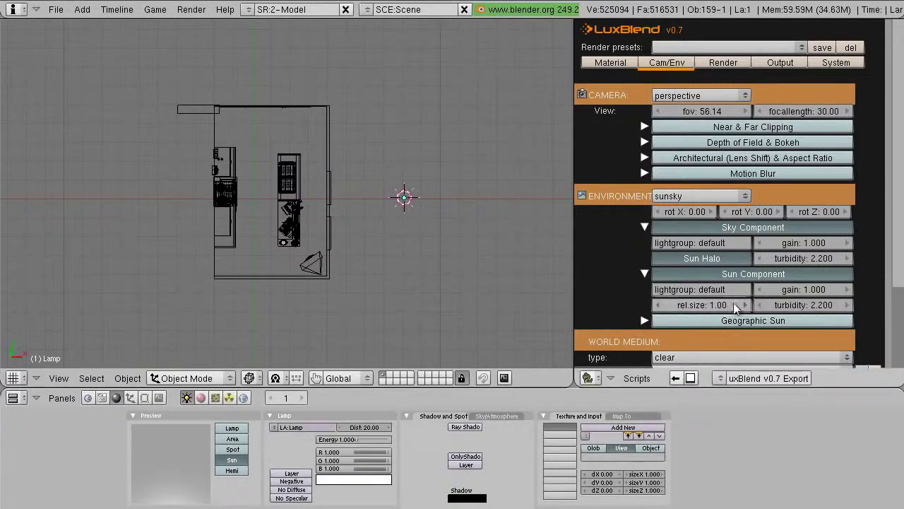
Step: Raise the sun lamp along Z above roof height and tilt it so its rays slope down through the windows
key("KP_1")
key("g")
key("z")
left_click(438, 149)
key("r")
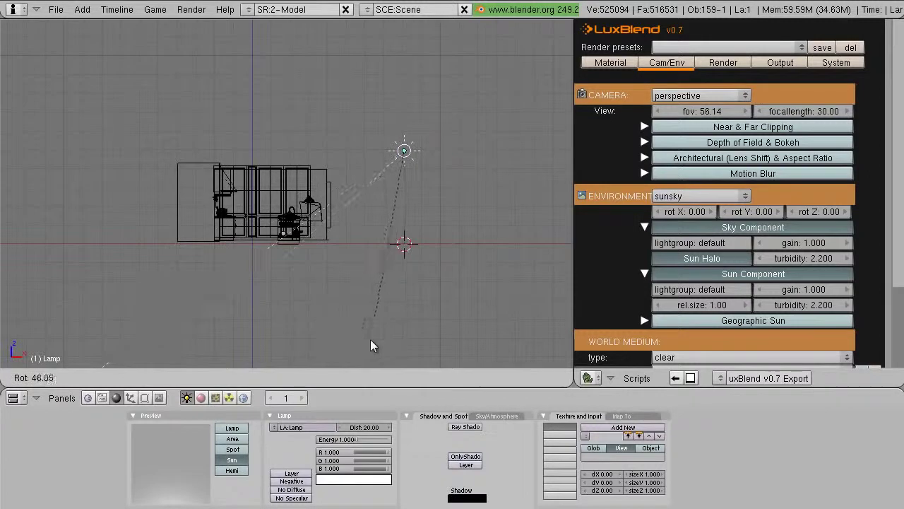
left_click(339, 338)
middle_click_drag(339, 339, 304, 318)
key("z")
mouse_move(255, 250)
middle_mouse_down()
mouse_move(228, 185)
mouse_move(368, 225)
middle_mouse_up()
key("z")
key("KP_7")
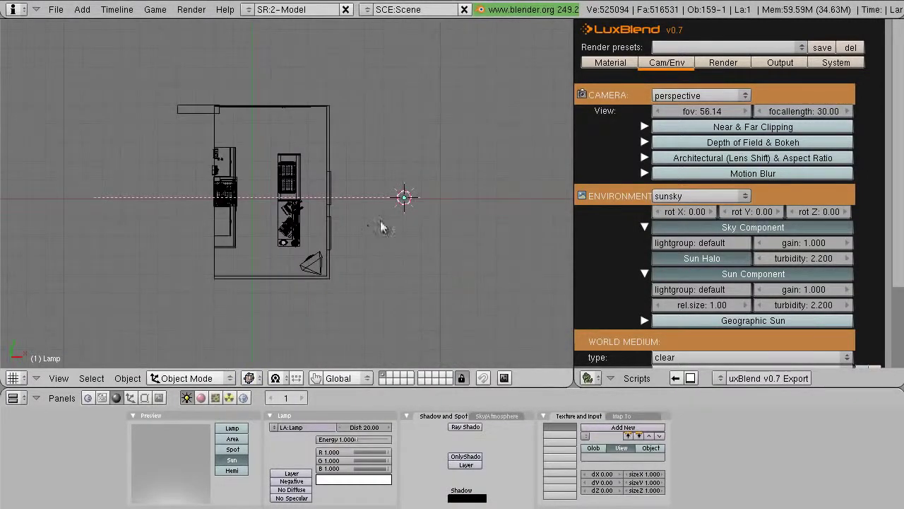
Step: Shift the sun lamp along Y and rotate it in plan so it shines diagonally through the windows
key("r")
left_click(474, 163)
key("g")
key("y")
left_click(474, 152)
key("r")
left_click(508, 138)
middle_click_drag(508, 138, 215, 231)
key("z")
Step: Examine the kitchen through the camera view in solid shading
key("KP_0")
key("z")
key("z")
scroll(394, 234, "down", 2)
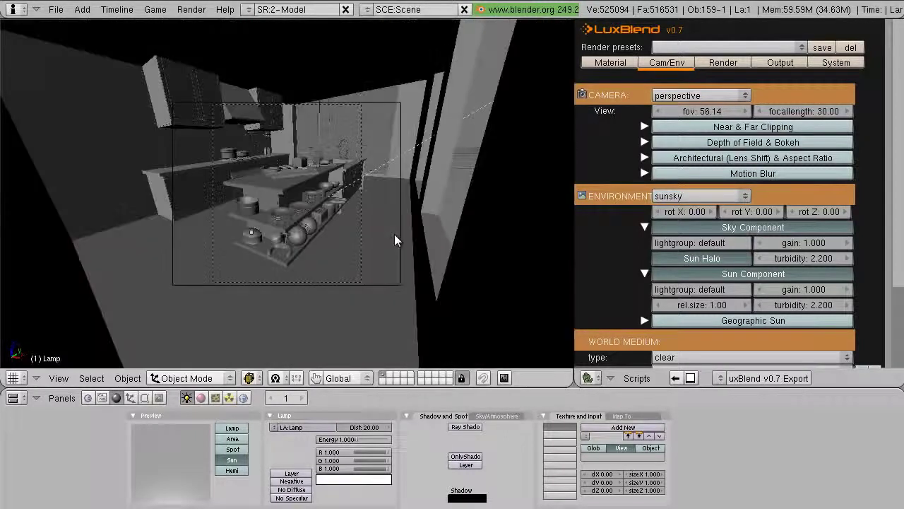
scroll(394, 234, "up", 6)
scroll(383, 191, "down", 1)
middle_click_drag(353, 157, 381, 196, "shift")
scroll(242, 108, "up", 1)
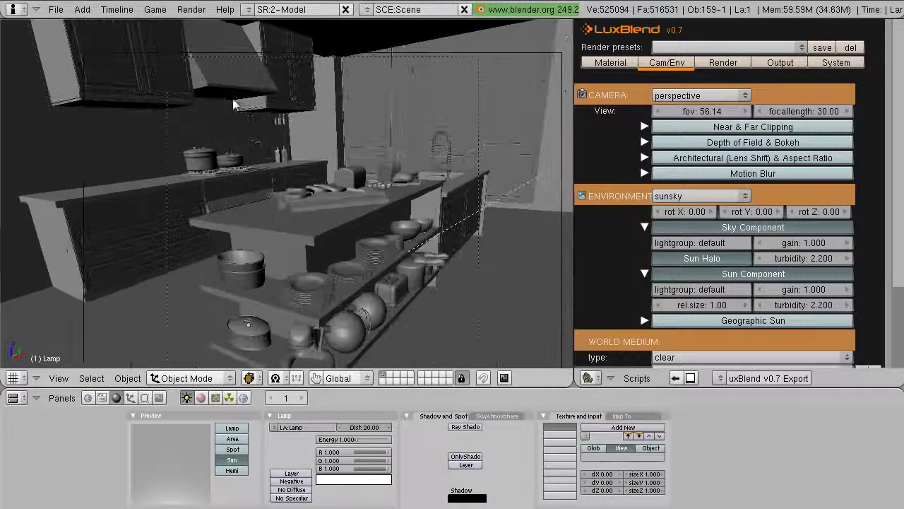
Step: Select the small round light fitting under the range hood and frame it from below
right_click(224, 97)
right_click(226, 97)
key("z")
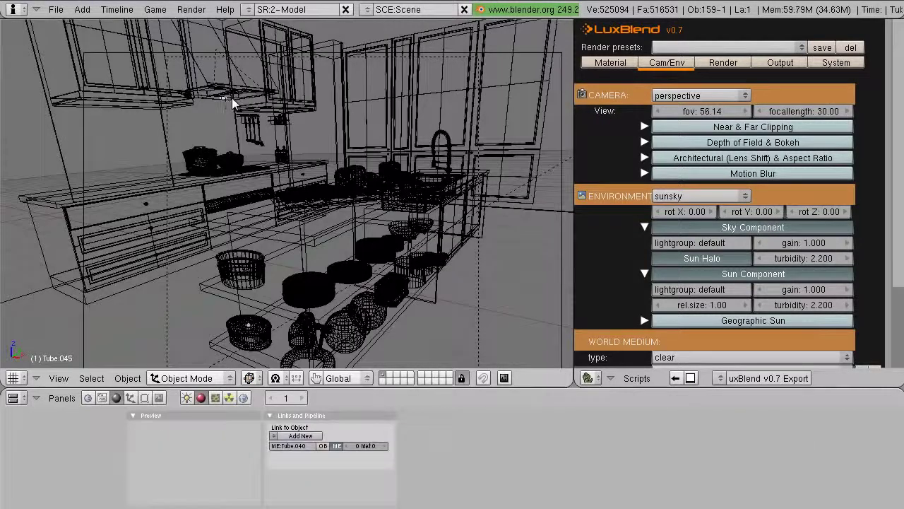
key("KP_Decimal")
mouse_move(521, 131)
middle_mouse_down()
mouse_move(414, 170)
mouse_move(381, 234)
mouse_move(295, 237)
mouse_move(287, 167)
mouse_move(342, 193)
mouse_move(297, 193)
mouse_move(263, 175)
middle_mouse_up()
key("z")
scroll(366, 235, "down", 2)
key("z")
key("z")
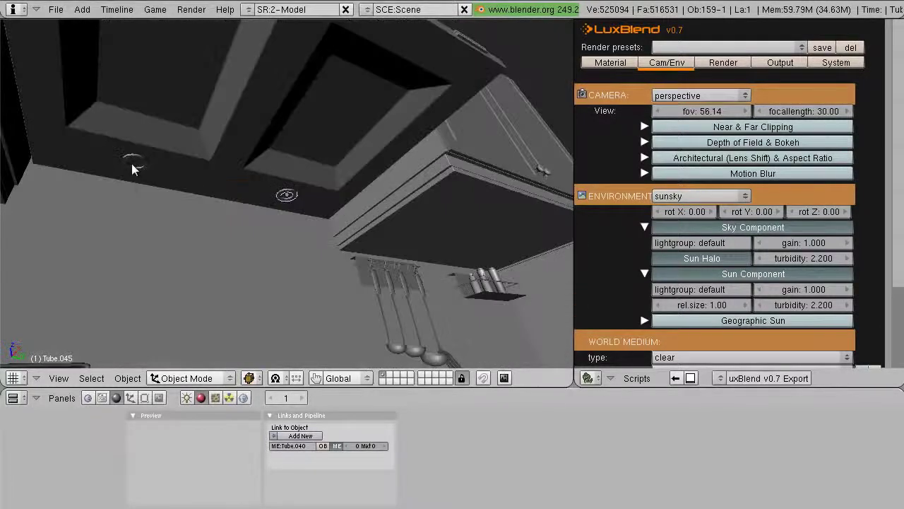
Step: Snap the 3D cursor to the selected hood light fitting and add a filled mesh circle with 32 vertices there
key("KP_7")
key("z")
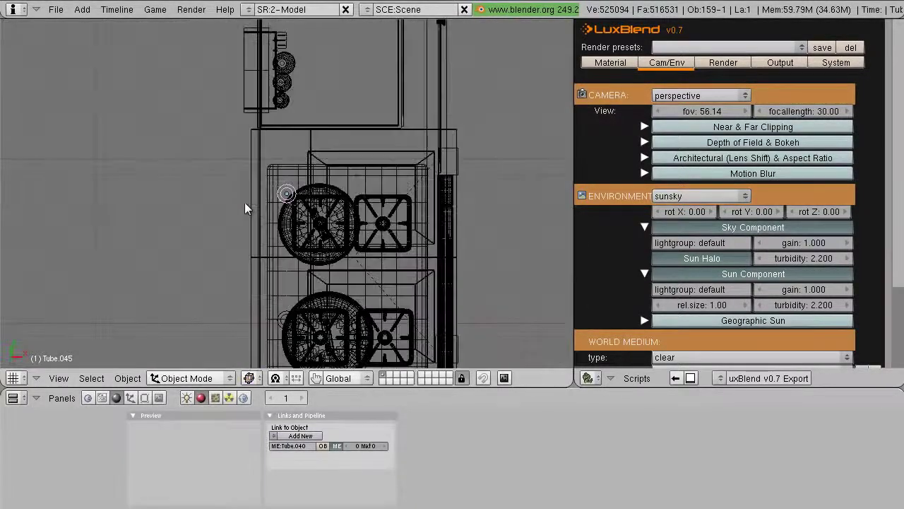
scroll(310, 210, "up", 3)
key("shift+s")
left_click(304, 257)
key("space")
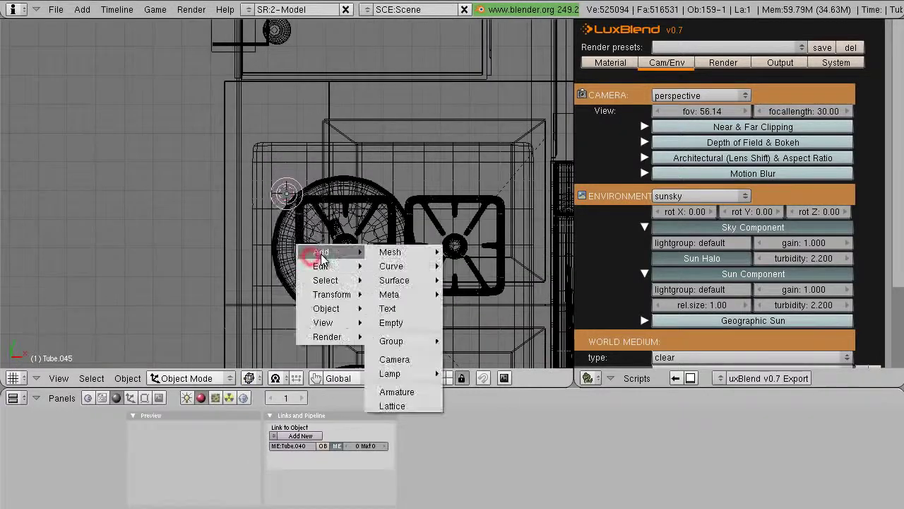
mouse_move(392, 252)
left_click(480, 280)
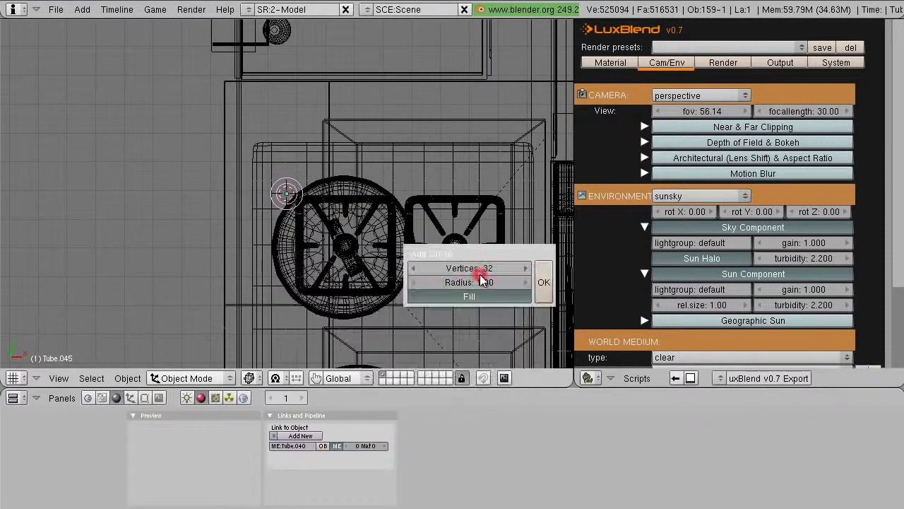
left_click(543, 282)
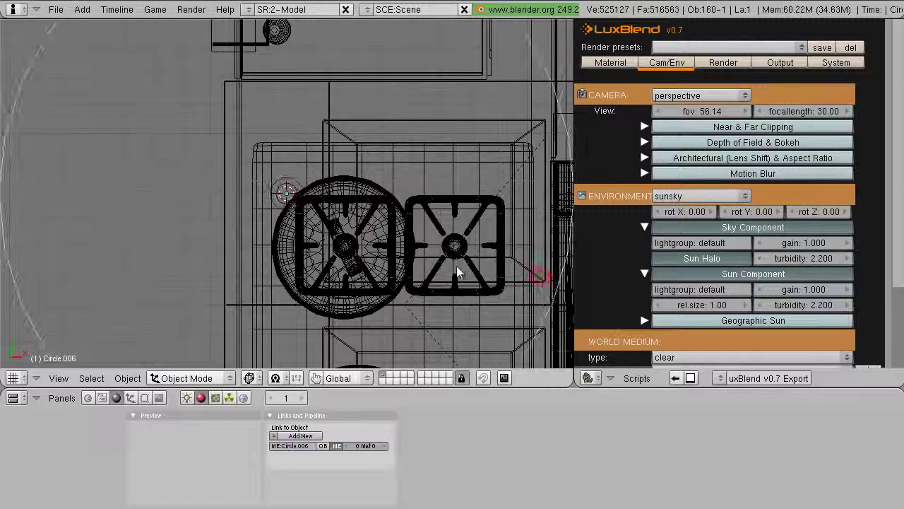
Step: Move the new circle up along Z until it sits clear above the room
scroll(457, 272, "down", 2)
key("KP_1")
scroll(178, 262, "down", 6)
key("g")
key("z")
left_click(297, 113)
middle_click_drag(298, 112, 294, 182, "shift")
scroll(294, 180, "up", 3)
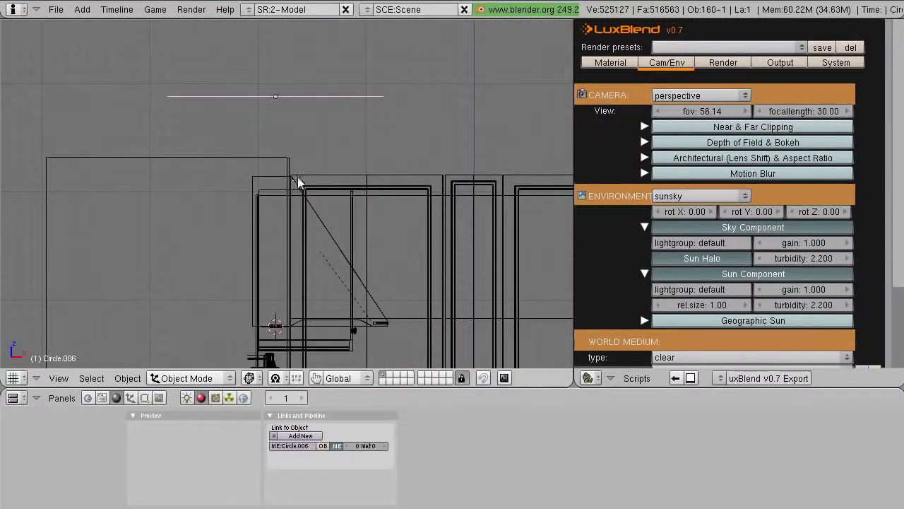
middle_click_drag(311, 144, 318, 181, "shift")
mouse_move(290, 151)
middle_mouse_down()
mouse_move(312, 170)
mouse_move(298, 116)
middle_mouse_up()
key("z")
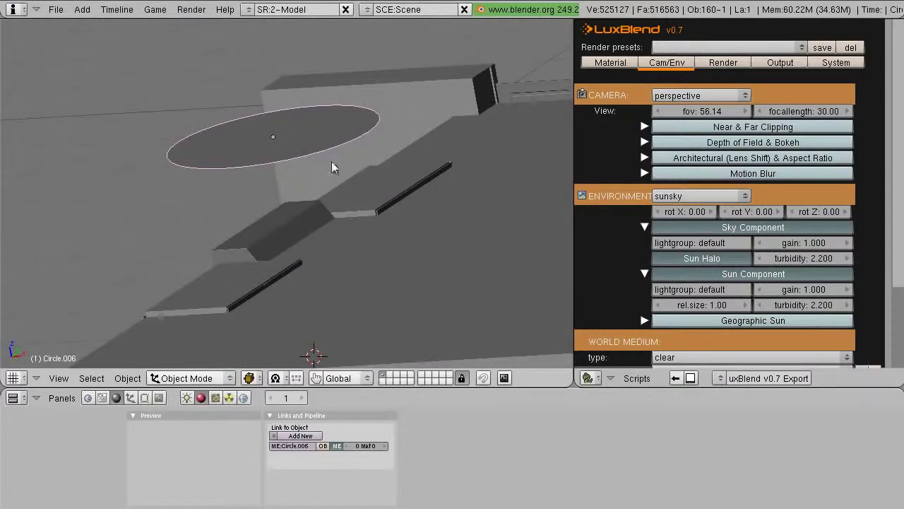
middle_click_drag(337, 231, 484, 202)
scroll(377, 182, "down", 3)
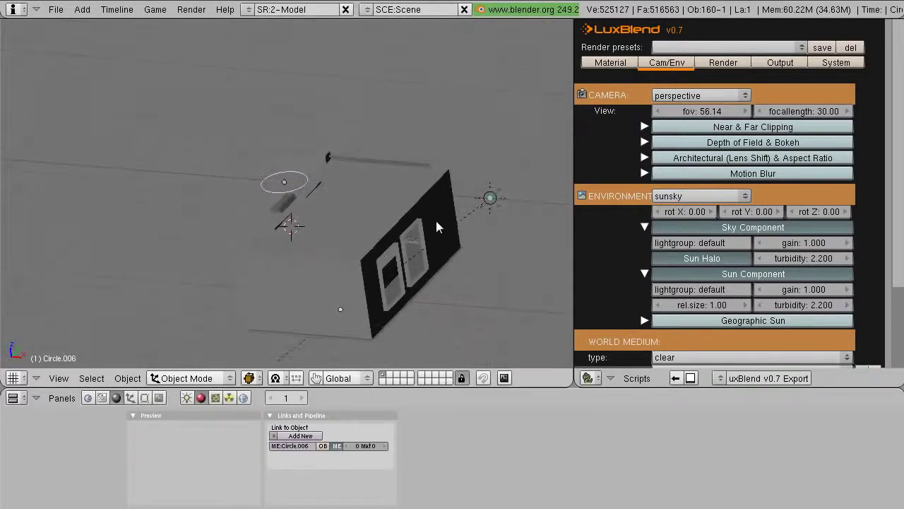
Step: Give the raised circle a new material named Light
right_click(491, 199)
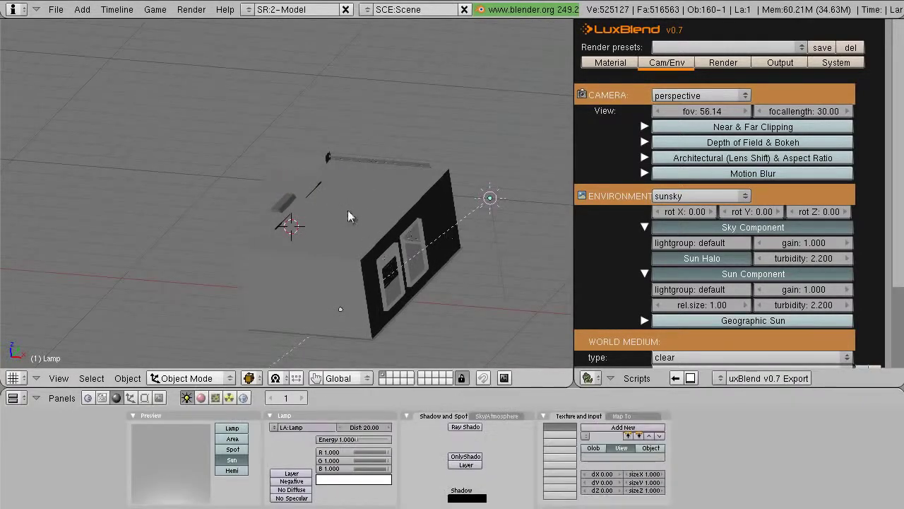
scroll(343, 210, "up", 3)
right_click(291, 182)
middle_click_drag(299, 186, 329, 367)
scroll(311, 182, "up", 3)
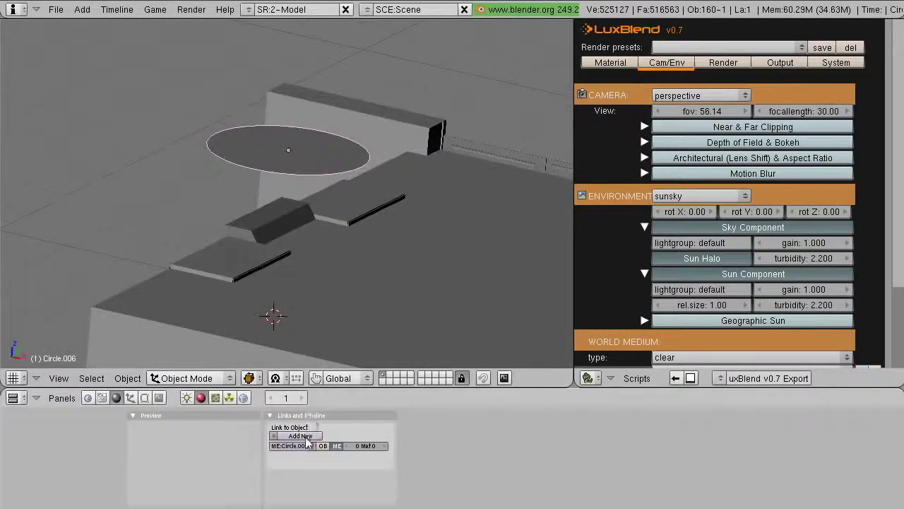
left_click(301, 436)
left_click(442, 438)
type("Lig")
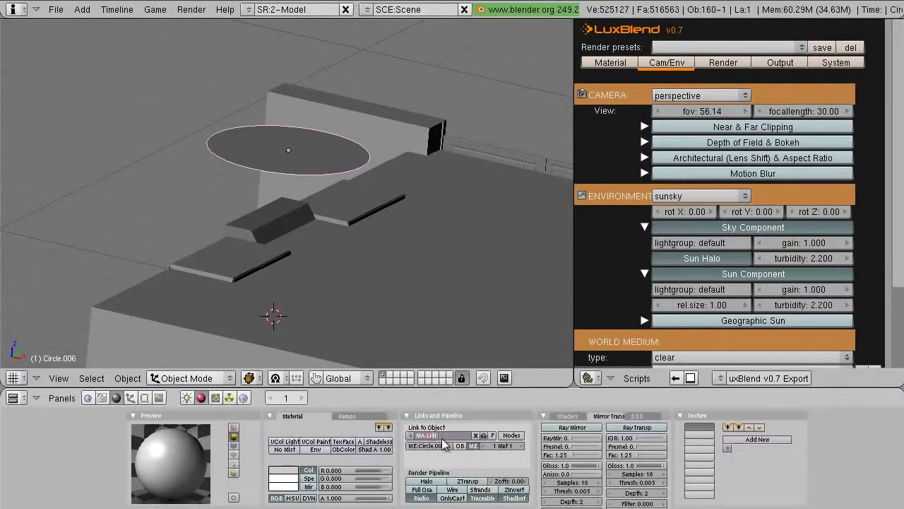
type("ht")
key("Return")
scroll(289, 230, "up", 4)
scroll(351, 212, "down", 4)
Step: Display the circle's face normals in mesh editing and check which way they point
middle_click_drag(351, 212, 321, 197)
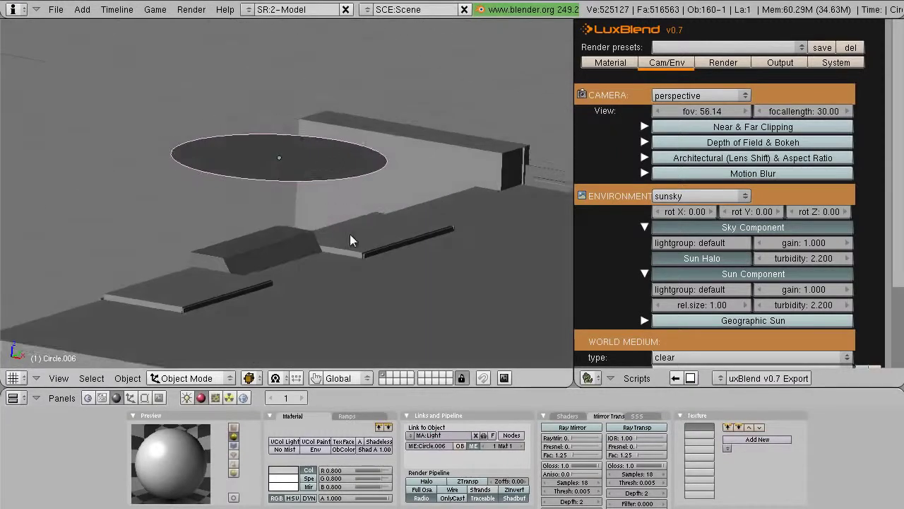
key("Tab")
middle_click_drag(311, 311, 296, 335)
left_click(145, 397)
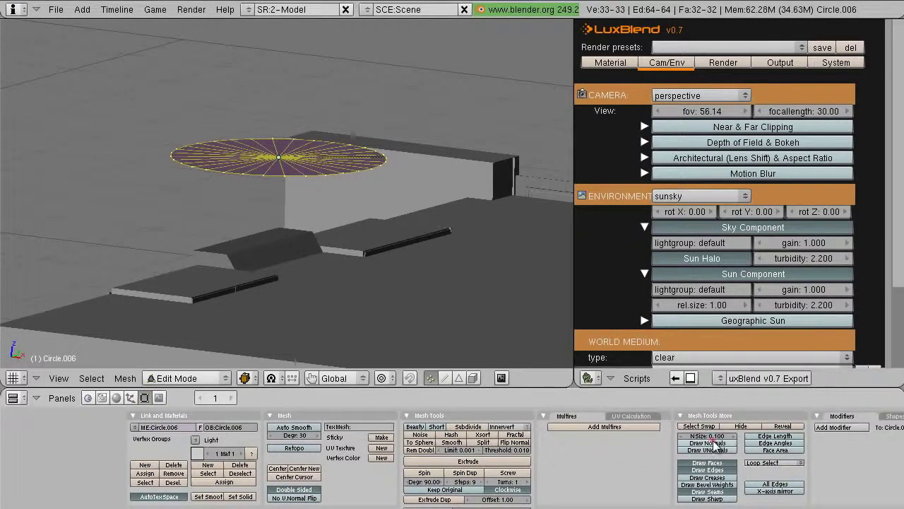
middle_click_drag(480, 346, 305, 157)
key("Tab")
key("Tab")
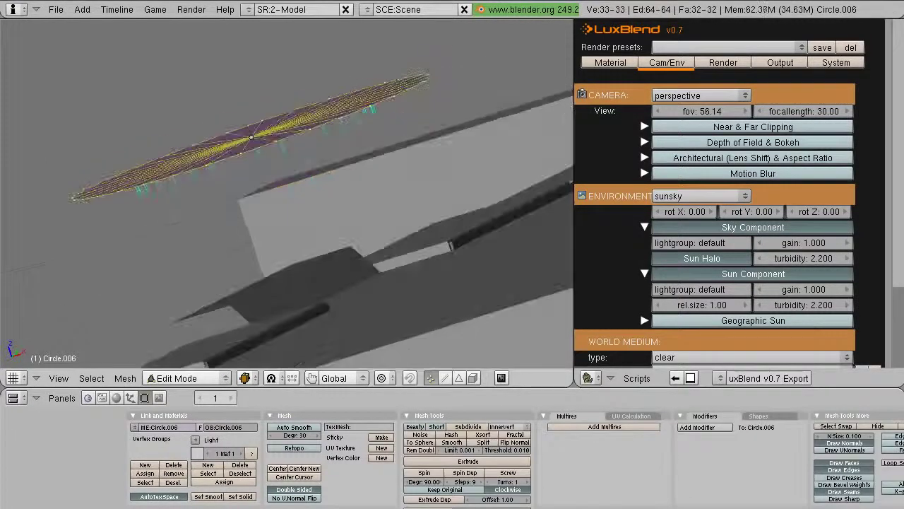
key("Tab")
Step: Scale the circle down in plan to match the round hood light fitting
scroll(343, 228, "down", 7)
key("z")
middle_click_drag(350, 235, 397, 292)
key("s")
left_click(356, 207)
key("KP_7")
scroll(356, 207, "up", 9)
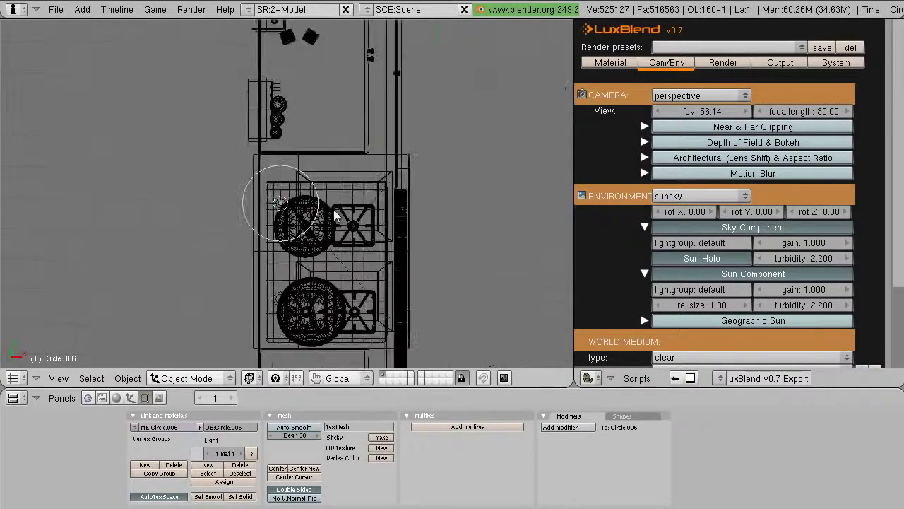
key("s")
scroll(299, 210, "up", 6)
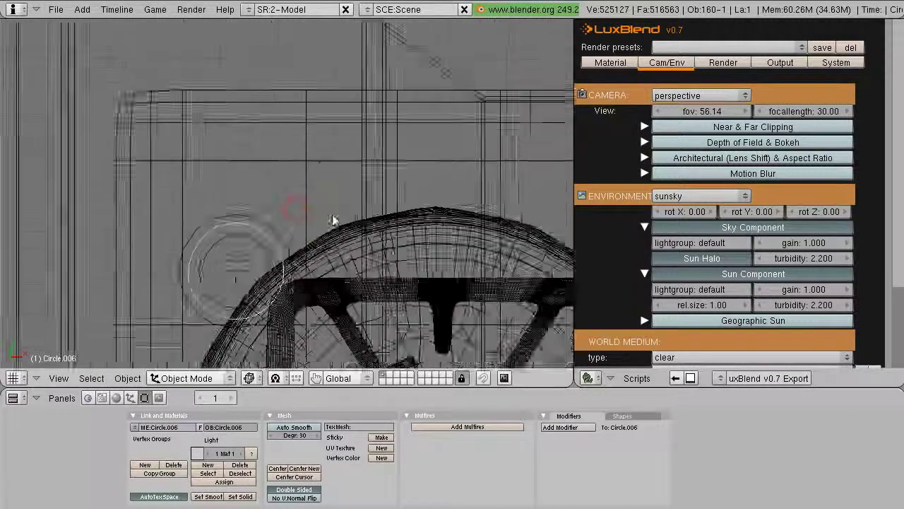
left_click(300, 220)
Step: Lower the small circle along Z to the light fitting at the underside of the range hood
key("KP_1")
scroll(289, 218, "down", 10)
scroll(333, 274, "down", 1)
middle_click_drag(319, 262, 316, 175, "shift")
key("g")
key("z")
left_click(337, 393)
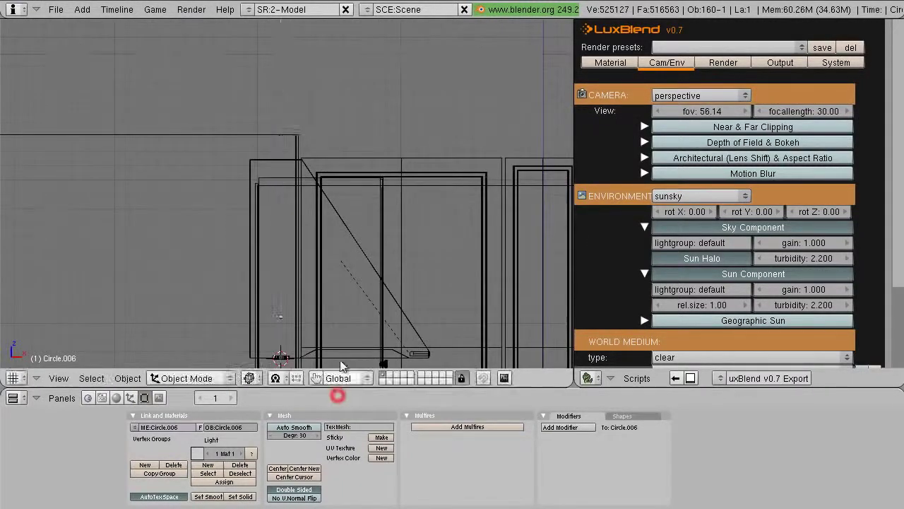
middle_click_drag(344, 302, 330, 137, "shift")
scroll(329, 138, "up", 3)
key("g")
key("z")
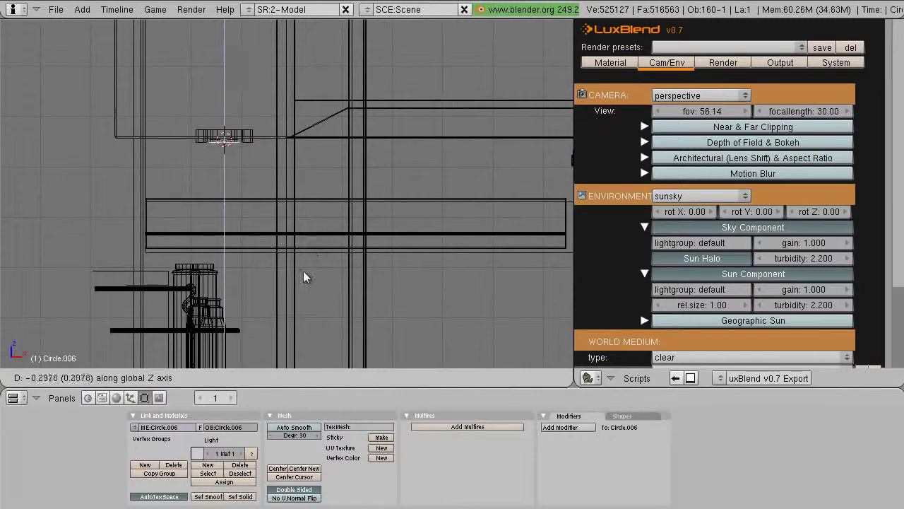
left_click(297, 269)
Step: Duplicate the light circle along Y and align the copy with the hood's second light fitting
key("z")
key("z")
key("KP_7")
scroll(309, 133, "down", 3)
middle_click_drag(243, 238, 268, 49, "shift")
key("shift+d")
key("y")
left_click(315, 262)
scroll(313, 261, "up", 6)
key("g")
key("y")
left_click(309, 256)
scroll(269, 259, "down", 2)
Step: Return to the camera view and set the Light material's LuxBlend type to light
key("KP_0")
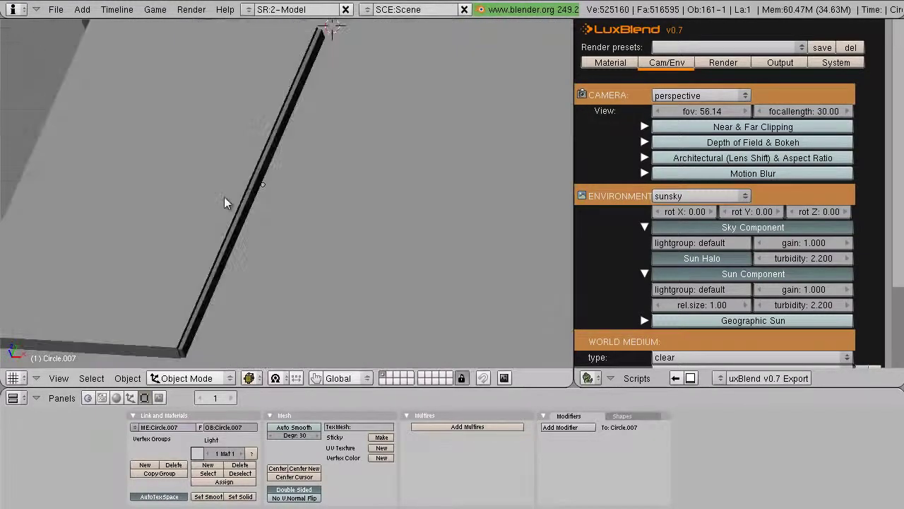
key("z")
scroll(249, 125, "up", 2)
key("z")
key("z")
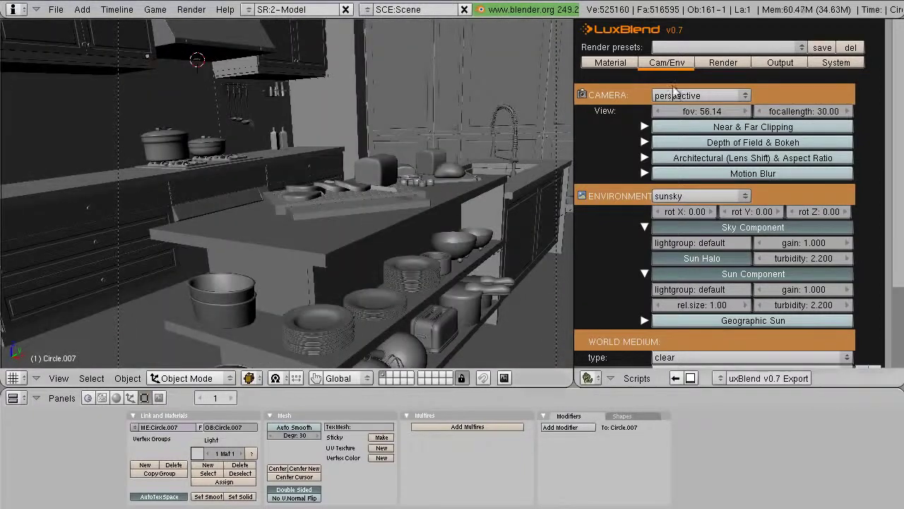
left_click(612, 64)
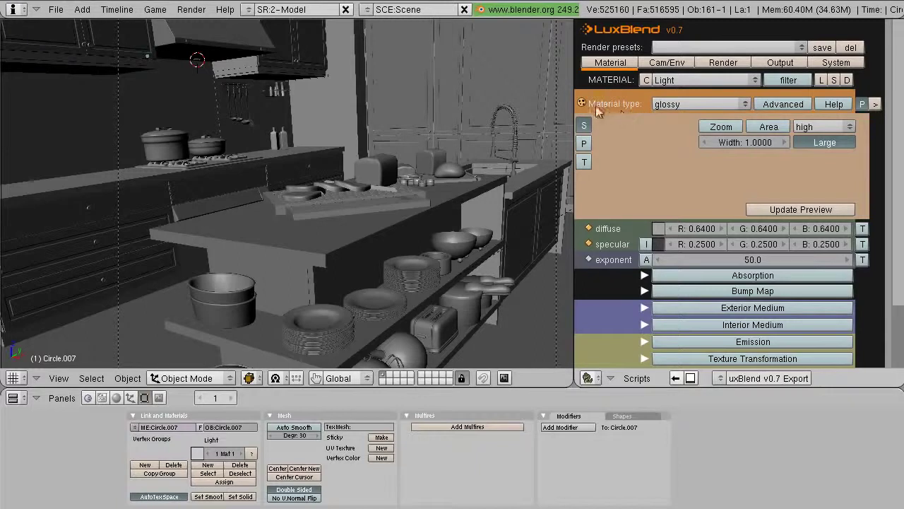
left_click(671, 104)
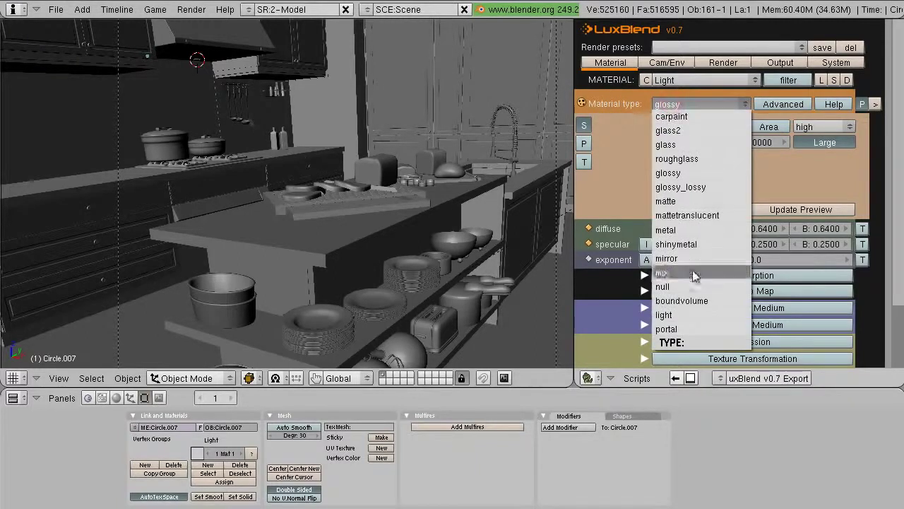
left_click(687, 315)
scroll(622, 177, "down", 5)
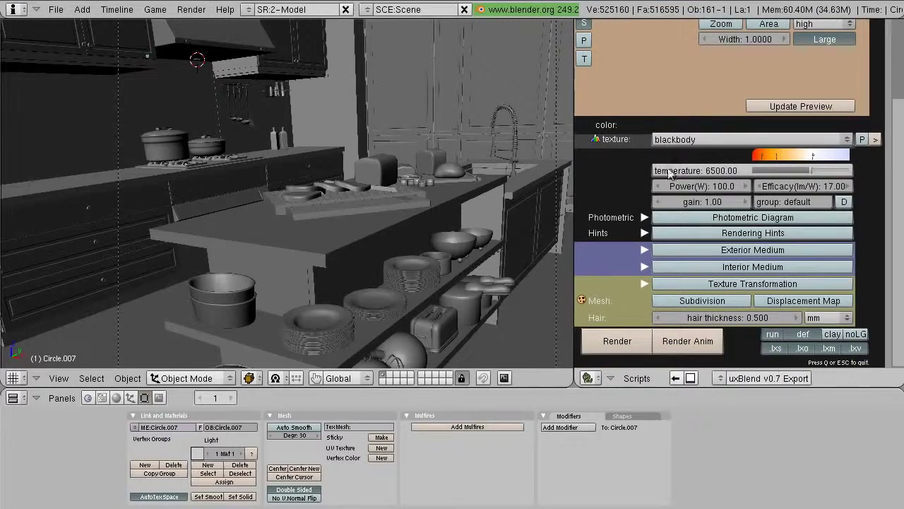
Step: Set the Light material's blackbody temperature to about 4463.66 for a warmer colour
key("z")
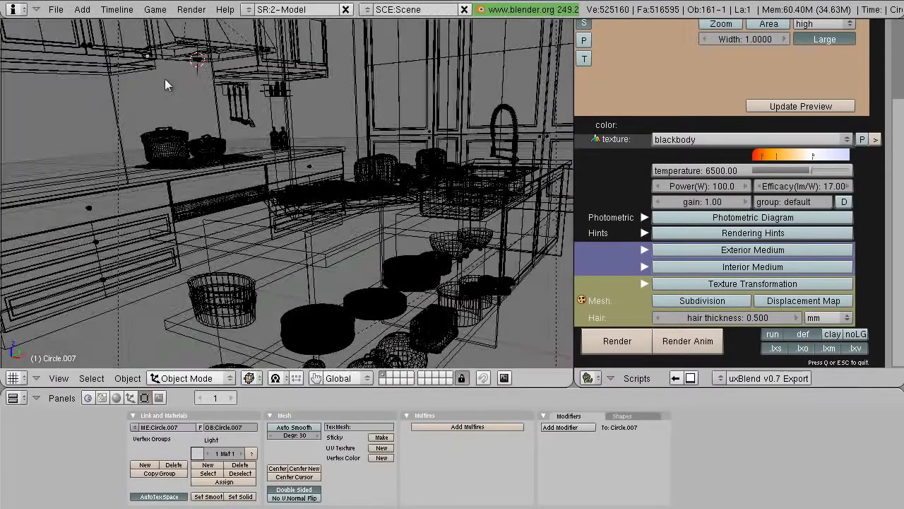
key("z")
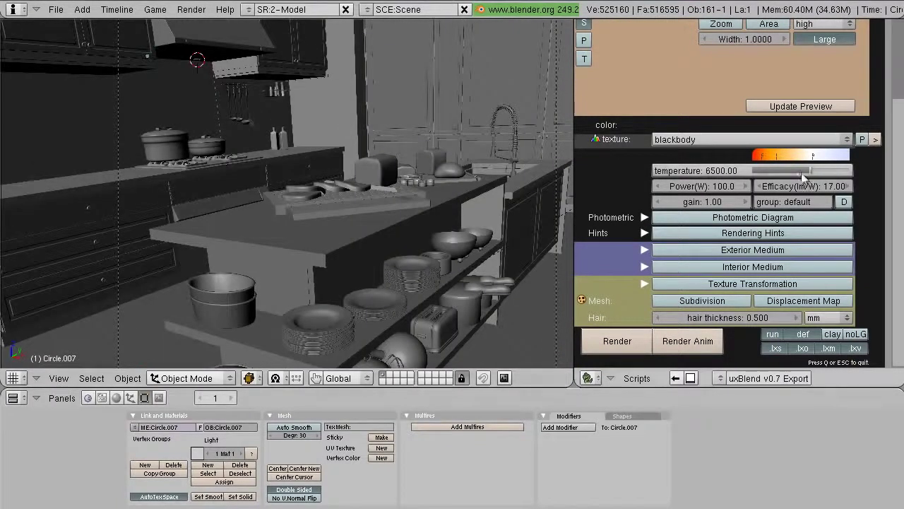
mouse_move(815, 175)
left_mouse_down()
mouse_move(782, 175)
mouse_move(790, 173)
left_mouse_up()
key("z")
key("z")
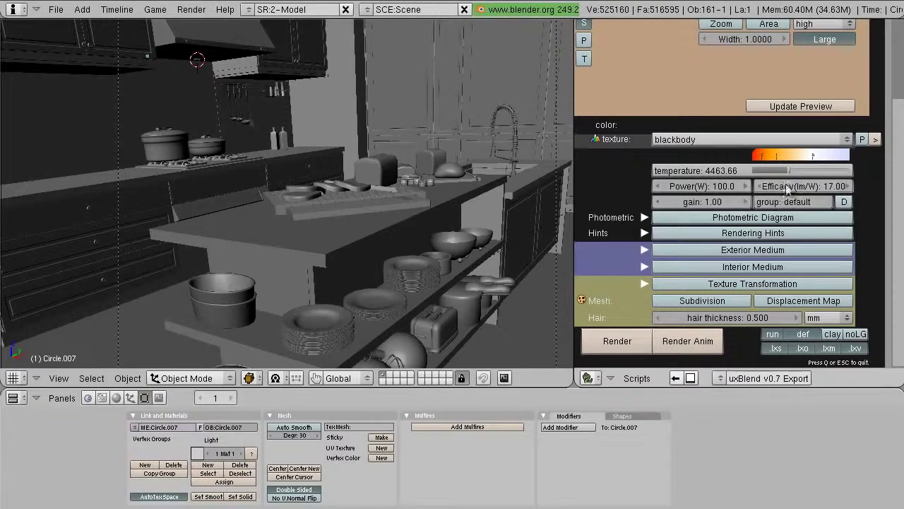
Step: Examine the light circles up close in their fittings under the range hood
scroll(418, 143, "down", 3)
scroll(373, 193, "up", 2)
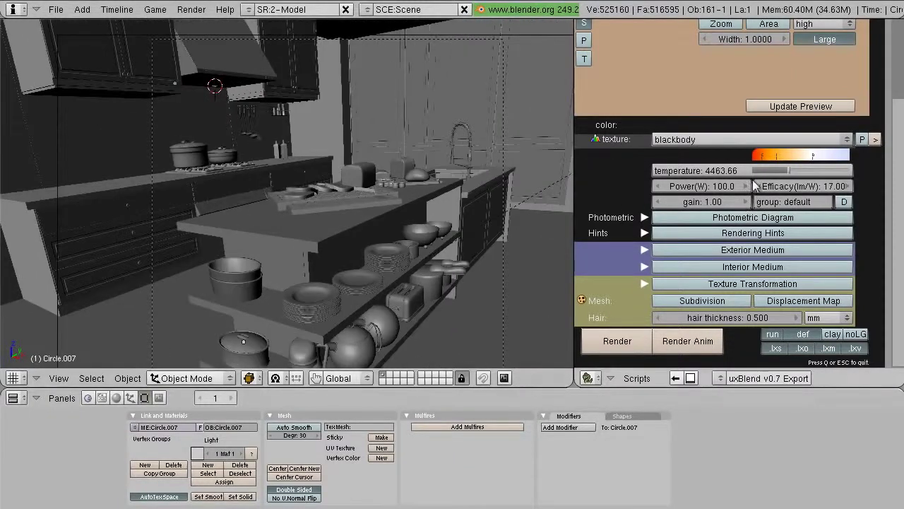
middle_click_drag(274, 123, 422, 206)
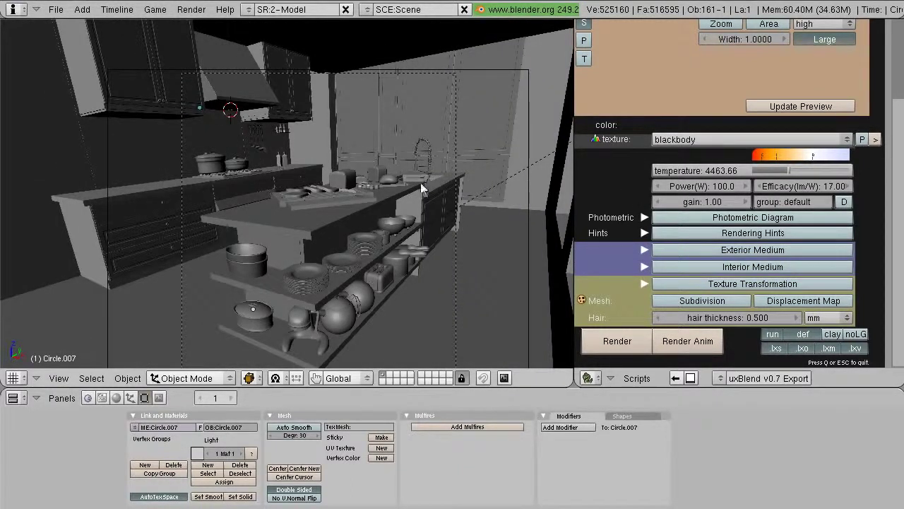
scroll(248, 130, "up", 4)
scroll(269, 112, "up", 3)
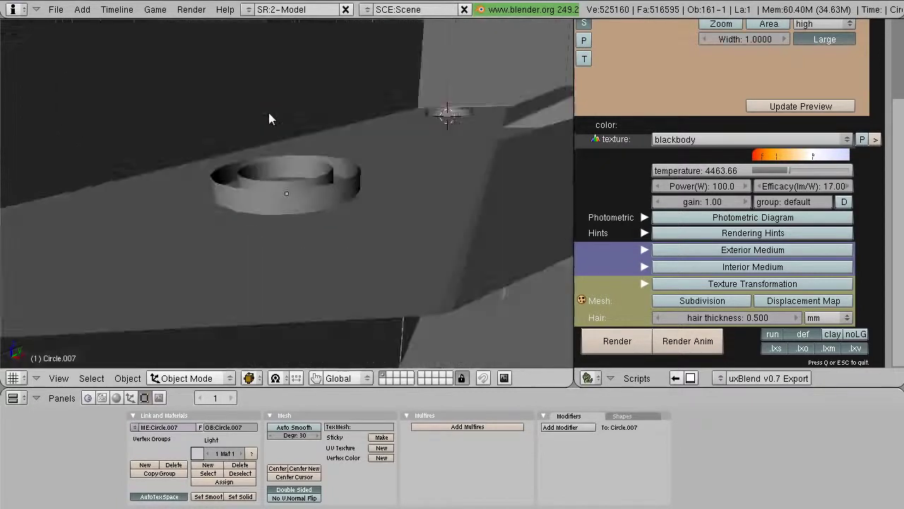
key("z")
mouse_move(319, 189)
middle_mouse_down()
mouse_move(283, 136)
mouse_move(254, 175)
middle_mouse_up()
key("z")
scroll(291, 198, "down", 8)
mouse_move(291, 198)
middle_mouse_down()
mouse_move(380, 275)
mouse_move(403, 284)
mouse_move(310, 233)
mouse_move(274, 229)
middle_mouse_up()
scroll(380, 275, "down", 5)
scroll(308, 233, "up", 5)
scroll(274, 228, "up", 5)
Step: Set the Light material's gain to 10 to make the hood lights brighter
left_click(699, 200)
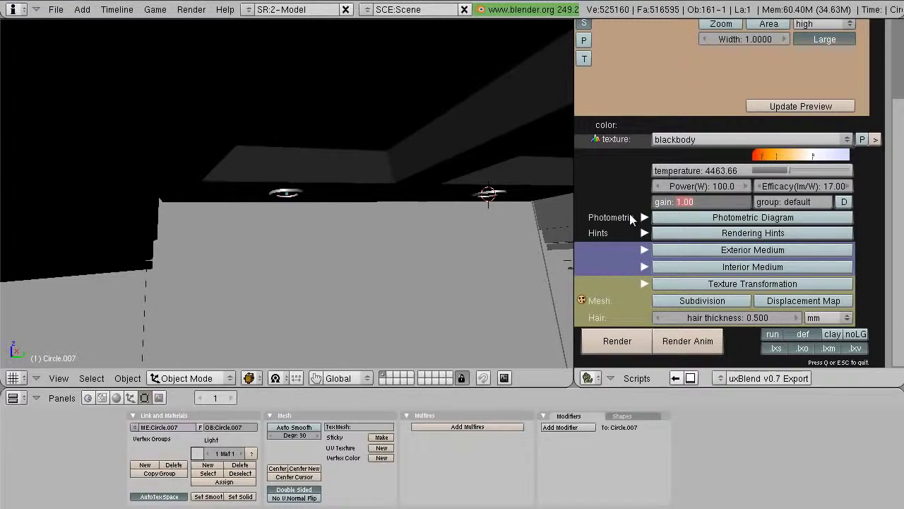
type("10")
key("Return")
middle_click_drag(508, 233, 459, 228)
scroll(460, 227, "down", 8)
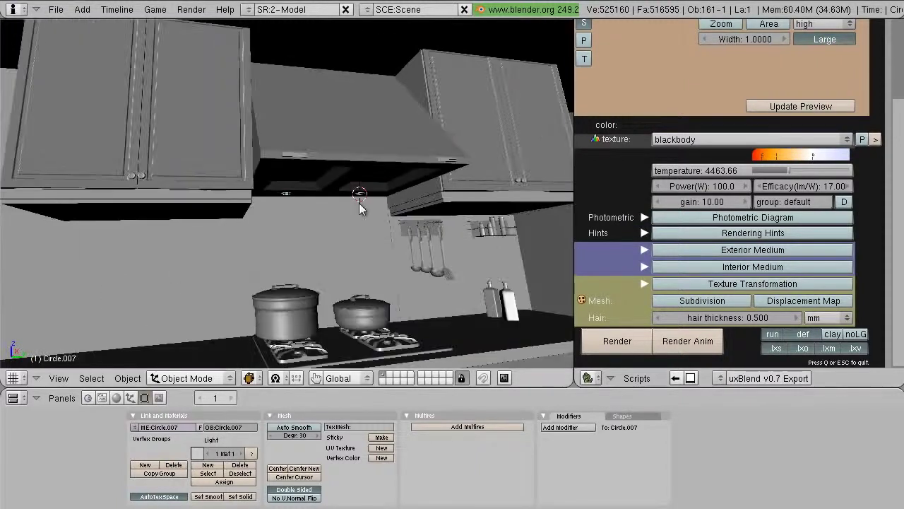
Step: Select the sun lamp outside the room and bring up LuxBlend's camera and environment settings
key("z")
scroll(347, 200, "down", 10)
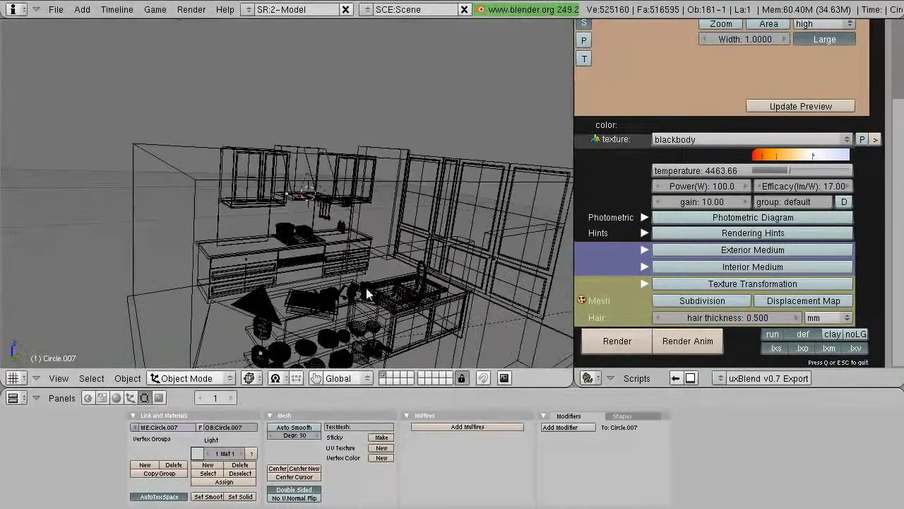
key("z")
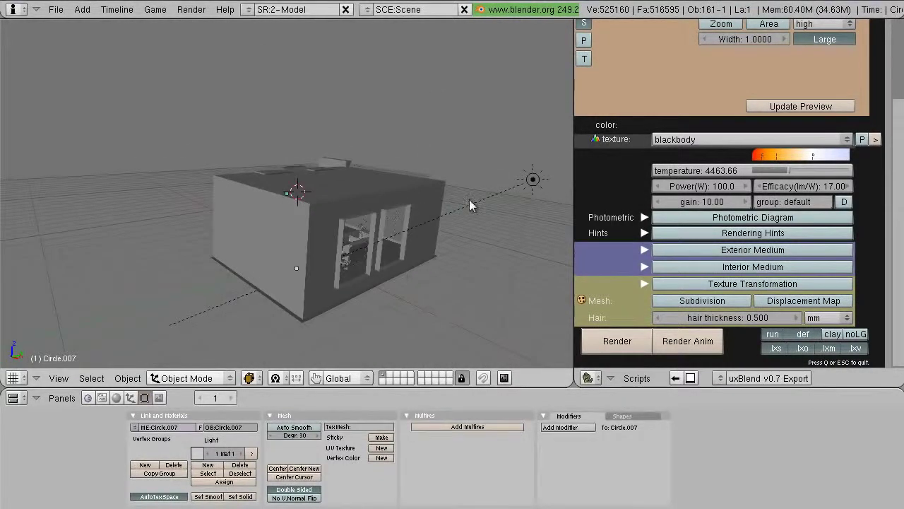
right_click(533, 179)
scroll(345, 241, "up", 6)
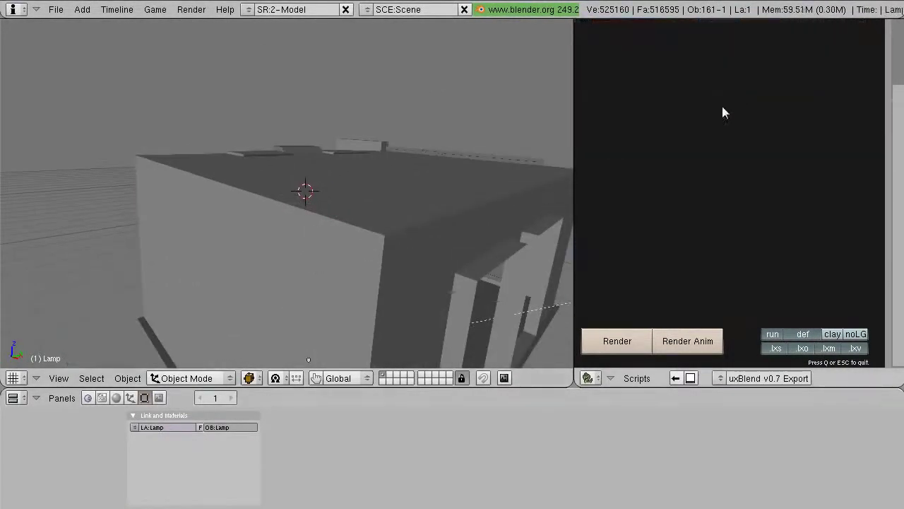
left_click(653, 63)
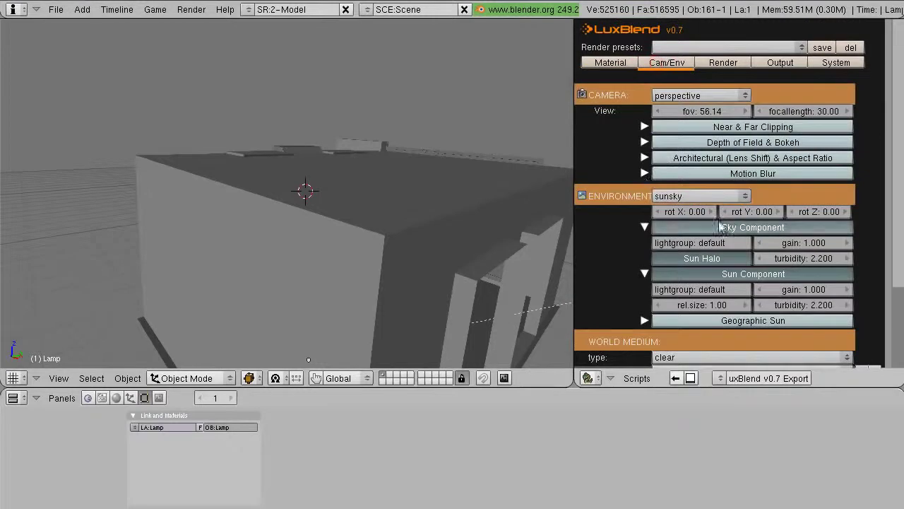
Step: Select the light circle under the range hood and examine how it sits inside its fitting
key("z")
scroll(351, 241, "up", 6)
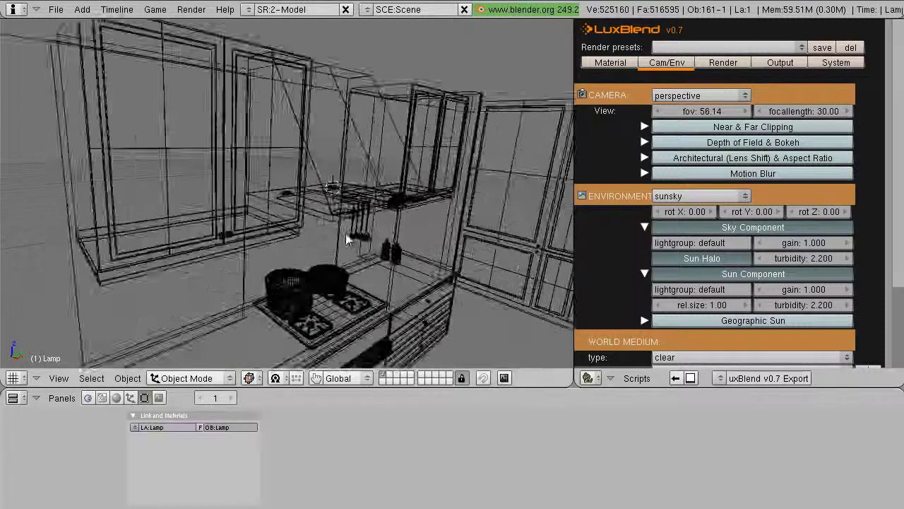
scroll(351, 240, "up", 3)
right_click(286, 196)
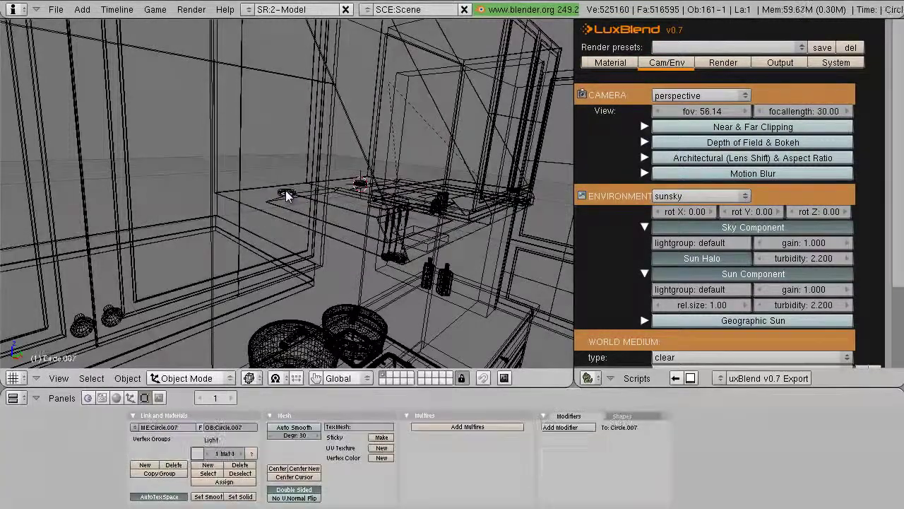
key("z")
mouse_move(319, 223)
middle_mouse_down()
mouse_move(284, 157)
mouse_move(250, 128)
middle_mouse_up()
scroll(304, 209, "up", 5)
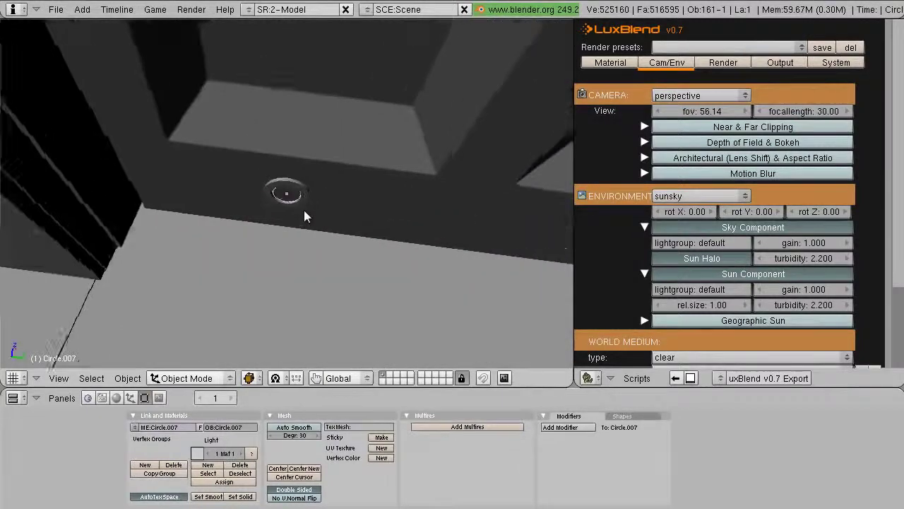
key("z")
scroll(311, 214, "up", 2)
key("z")
scroll(319, 176, "up", 4)
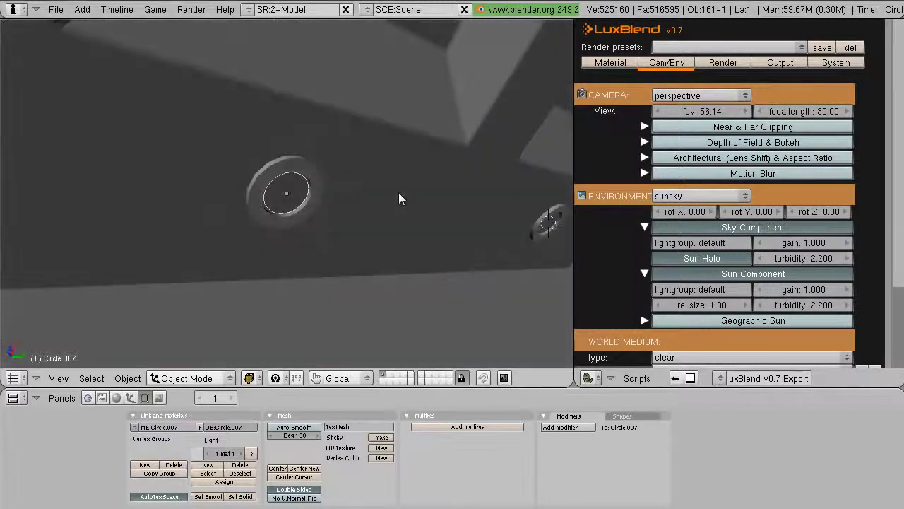
scroll(353, 219, "down", 4)
mouse_move(315, 252)
middle_mouse_down()
mouse_move(372, 172)
mouse_move(358, 248)
mouse_move(320, 251)
middle_mouse_up()
key("z")
key("z")
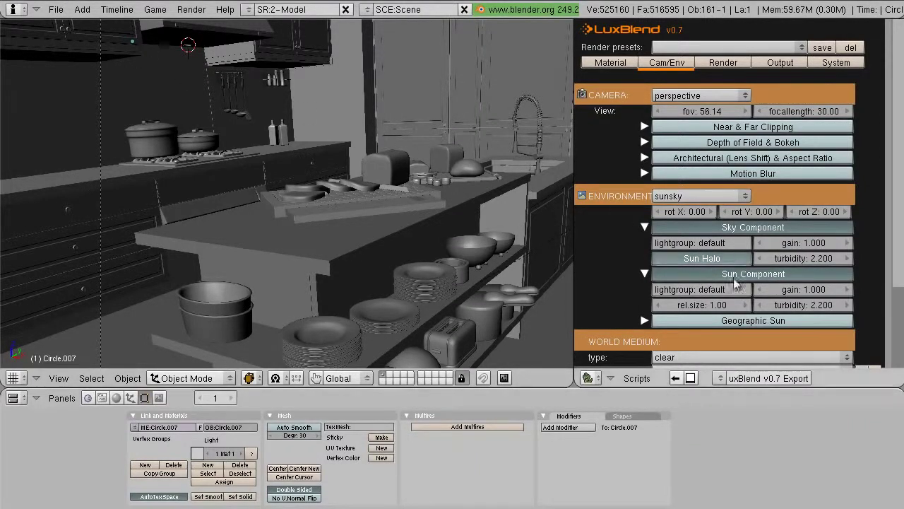
Step: Name the sky component's light group "sky" and the sun component's light group "sun"
left_click(718, 243)
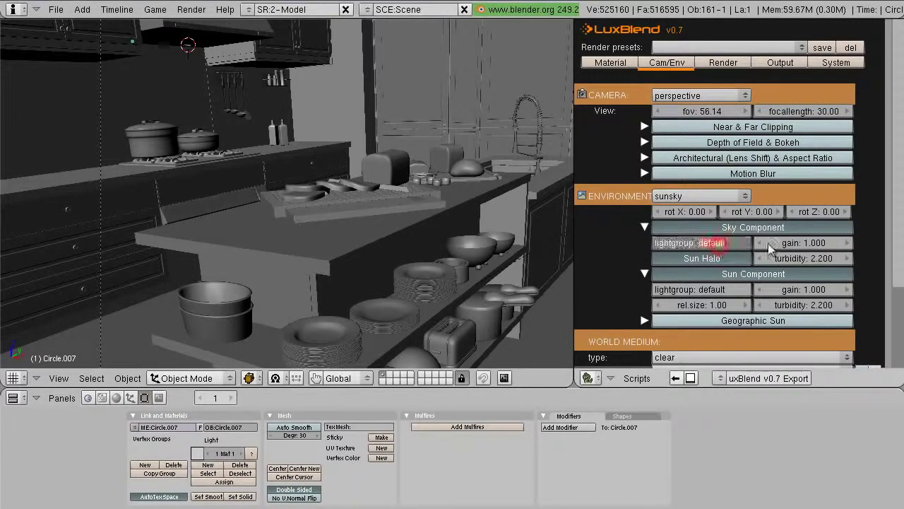
type("sky")
key("Return")
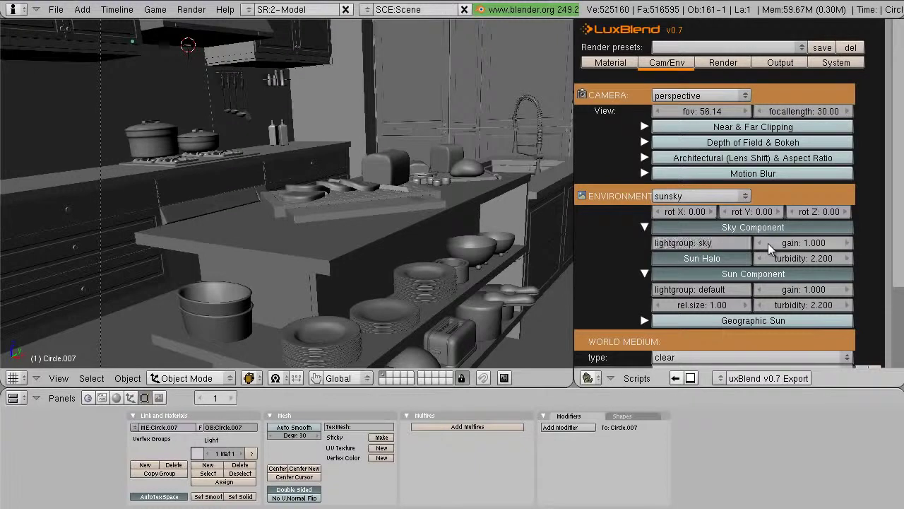
left_click(714, 291)
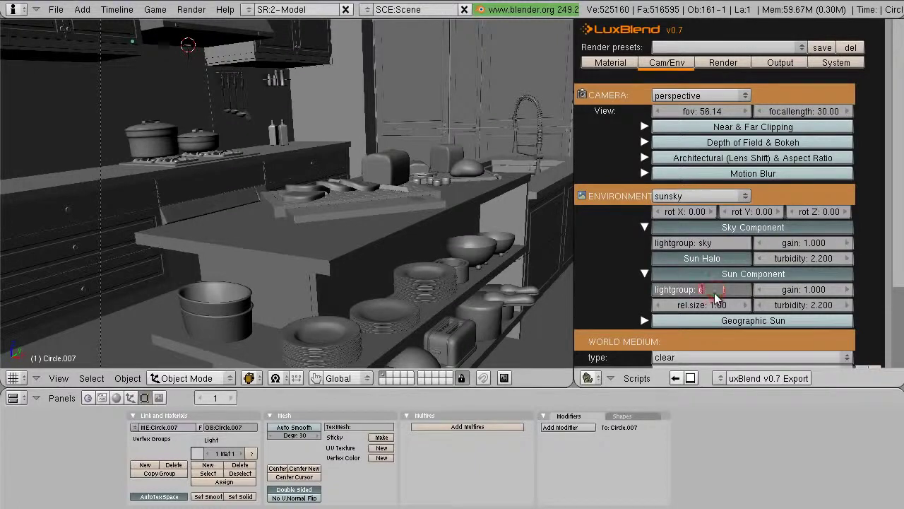
type("sun")
key("Return")
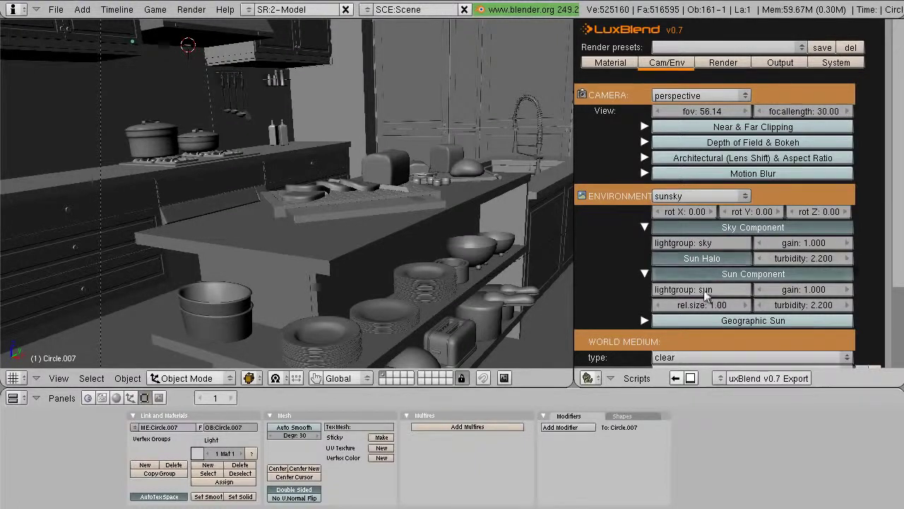
Step: Assign the Light material of the hood lights to a light group named "downlight"
scroll(177, 87, "up", 1)
key("z")
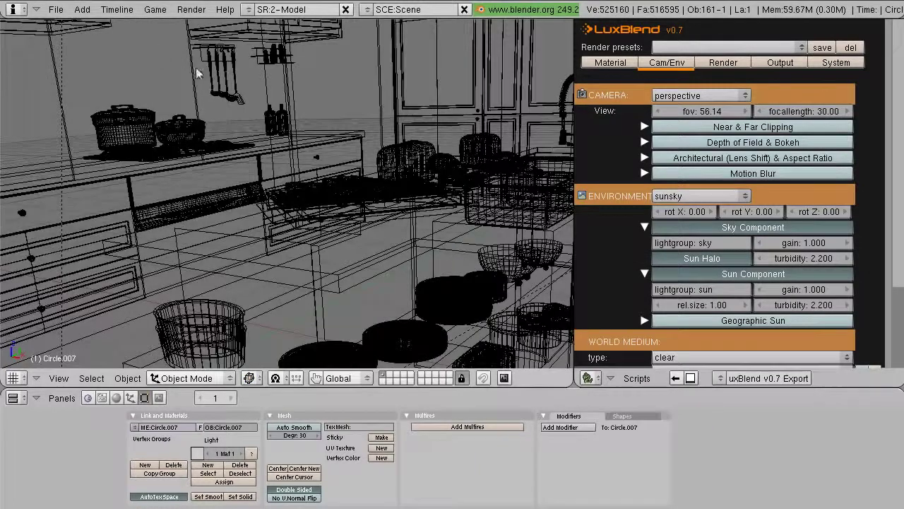
scroll(287, 156, "up", 2)
scroll(363, 146, "up", 3)
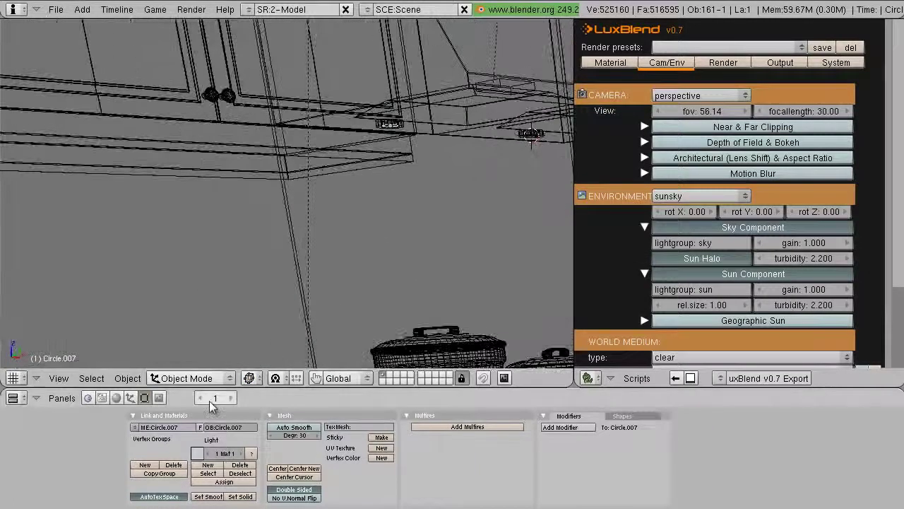
left_click(611, 62)
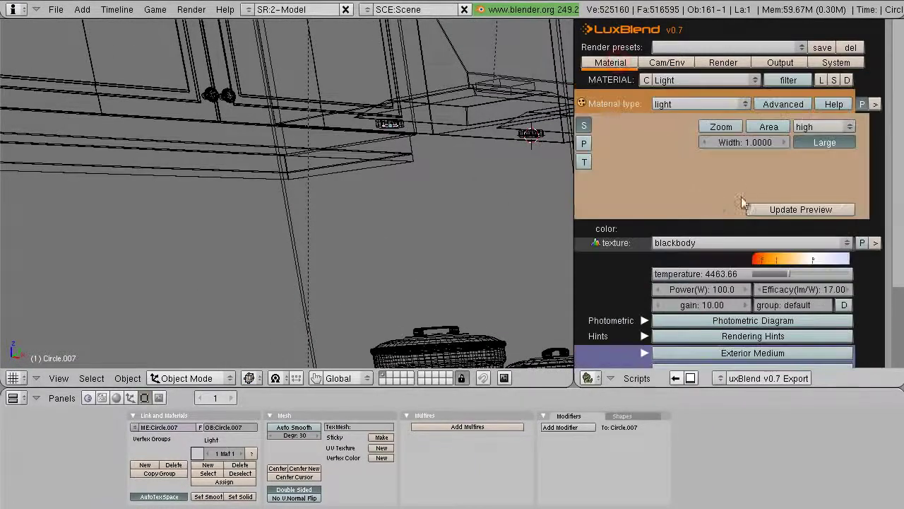
scroll(747, 203, "down", 2)
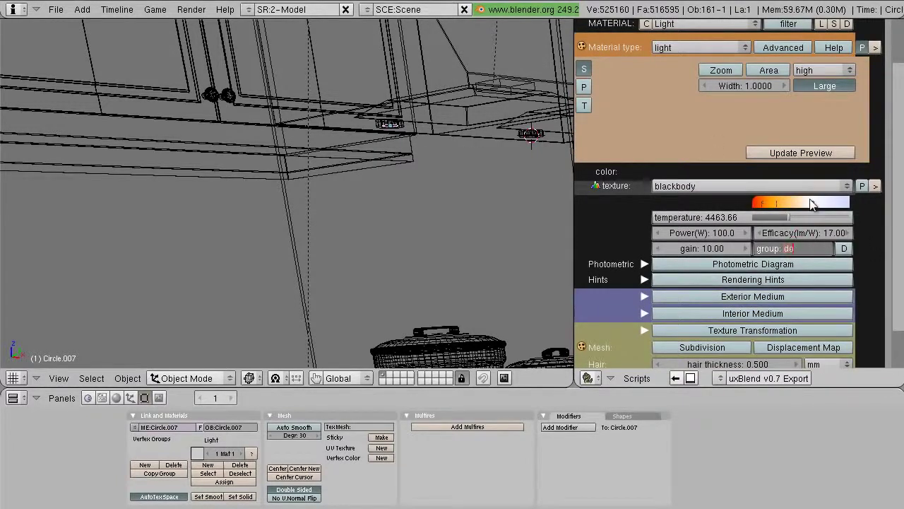
Step: Go back to a shaded overview of the kitchen and save the scene
middle_click_drag(516, 234, 264, 139)
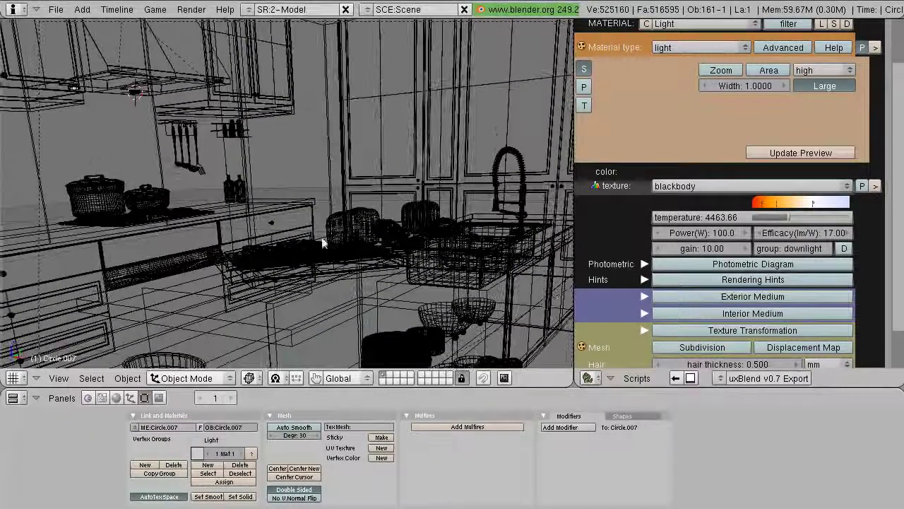
scroll(365, 214, "down", 1)
mouse_move(365, 215)
middle_mouse_down()
mouse_move(361, 141)
mouse_move(342, 175)
mouse_move(325, 168)
mouse_move(363, 135)
mouse_move(348, 204)
middle_mouse_up()
key("z")
key("ctrl+s")
right_click(349, 202)
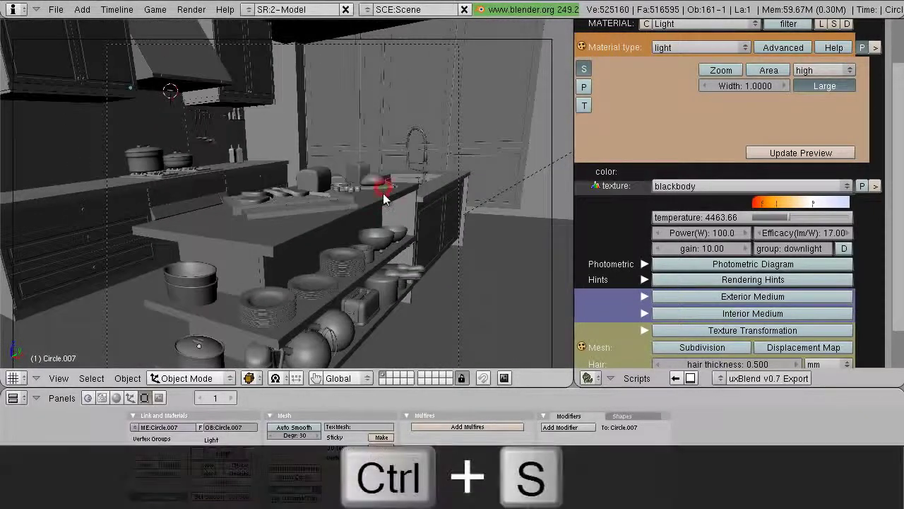
Step: Select the grooved bread board at the near end of the island together with its slices and loaf
scroll(353, 205, "up", 2)
scroll(324, 207, "up", 2)
middle_click_drag(318, 207, 351, 185)
right_click(226, 183, "shift")
right_click(222, 180, "shift")
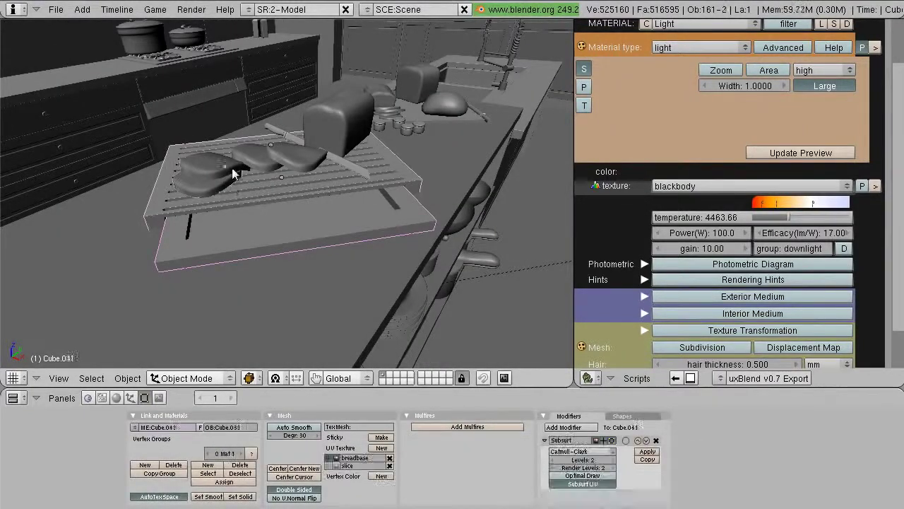
right_click(291, 140, "shift")
right_click(295, 139, "shift")
right_click(352, 135, "shift")
middle_click_drag(353, 136, 292, 196, "shift")
Step: Add the four small jars on the island countertop, including all their parts, to the selection
right_click(289, 197, "shift")
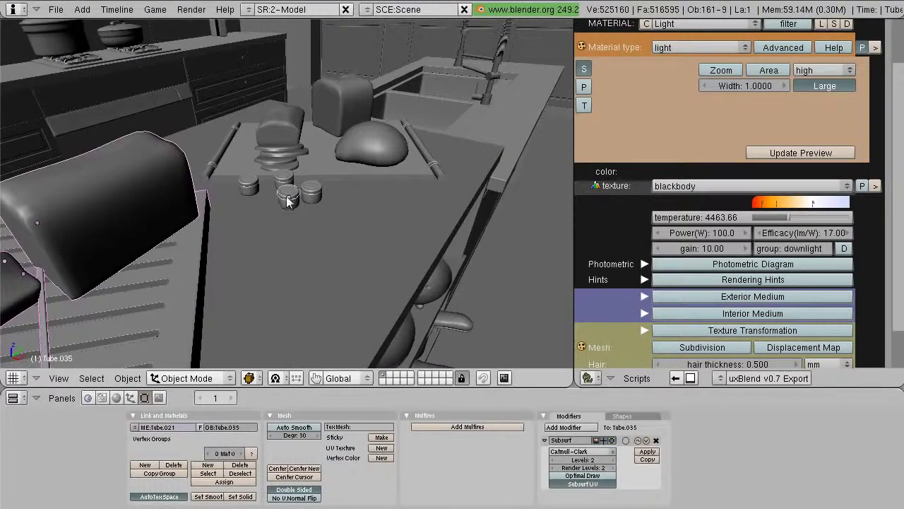
right_click(315, 196, "shift")
right_click(279, 189, "shift")
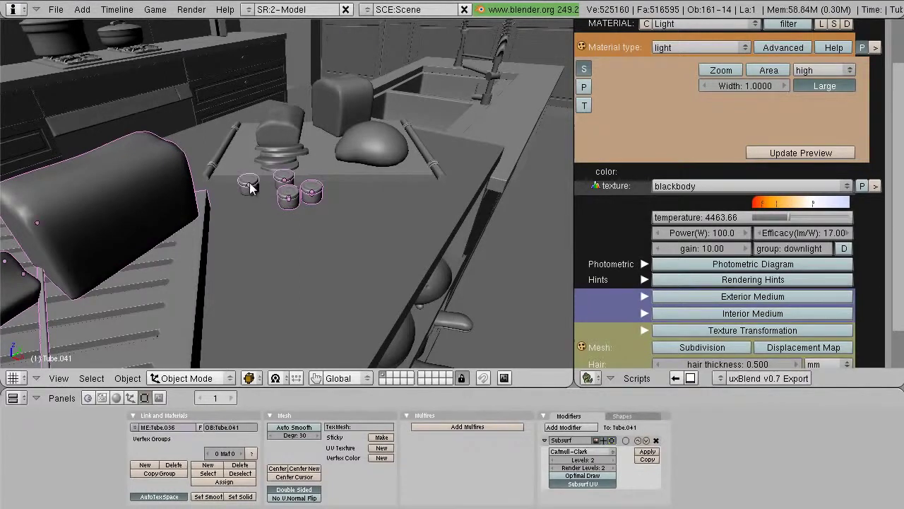
scroll(294, 190, "up", 1)
key("z")
right_click(275, 183, "shift")
right_click(275, 183, "shift")
key("b")
right_click_drag(256, 155, 258, 210)
key("z")
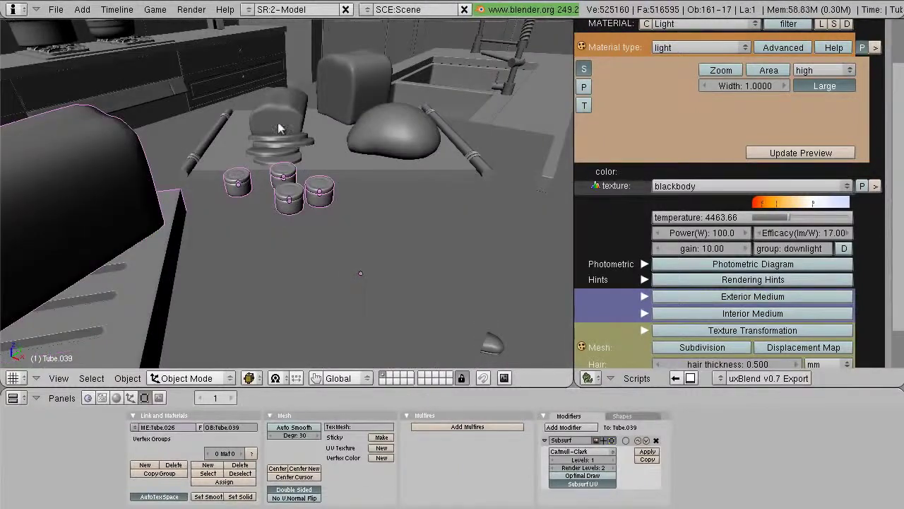
Step: Add the rear board with its handles, slices, loaves and bun to the selection and delete all selected objects
right_click(279, 122, "shift")
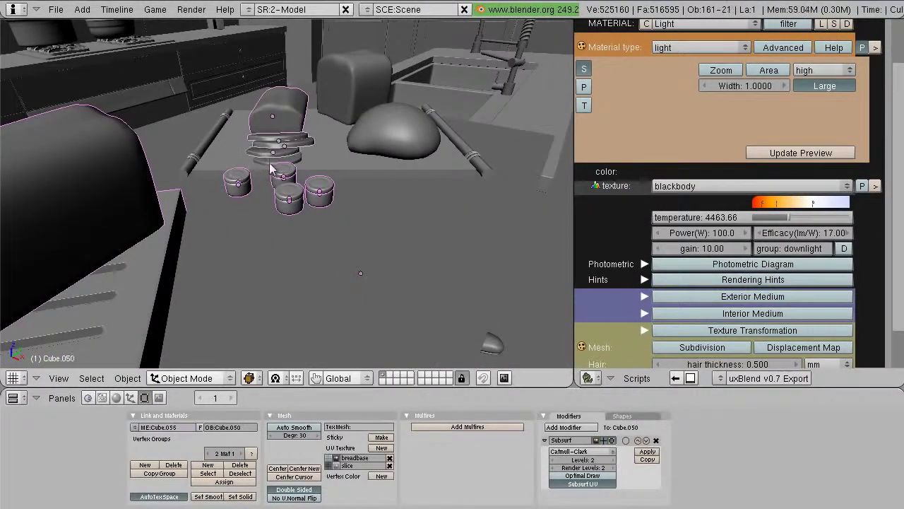
right_click(217, 156, "shift")
right_click(395, 122, "shift")
right_click(368, 115, "shift")
mouse_move(367, 151)
middle_mouse_down()
mouse_move(381, 181)
mouse_move(323, 248)
mouse_move(287, 242)
mouse_move(281, 274)
middle_mouse_up()
key("z")
right_click(342, 319, "shift")
key("z")
scroll(283, 275, "down", 2)
key("x")
left_click(340, 232)
Step: Frame the whole camera view of the cleared island and save the scene over the existing file
scroll(343, 243, "down", 1)
middle_click_drag(313, 202, 264, 161)
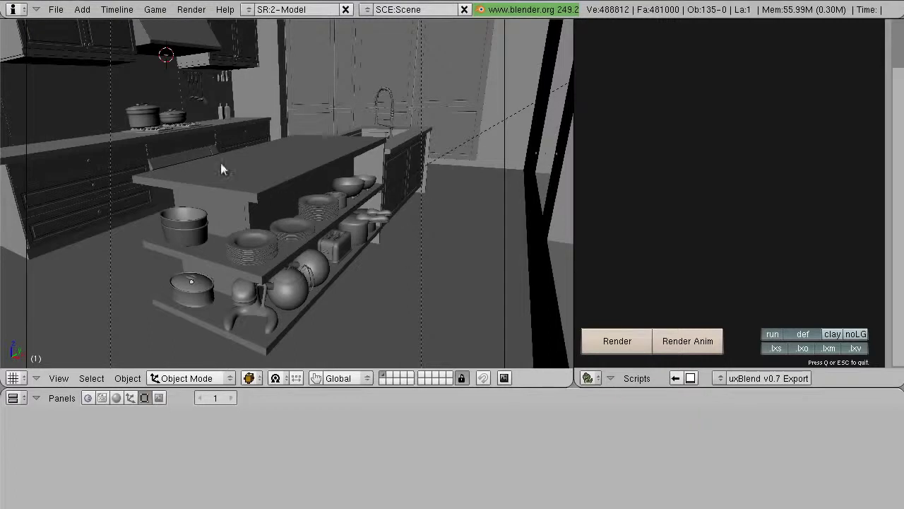
middle_click_drag(364, 201, 326, 199)
key("ctrl+alt+KP_0")
key("ctrl+s")
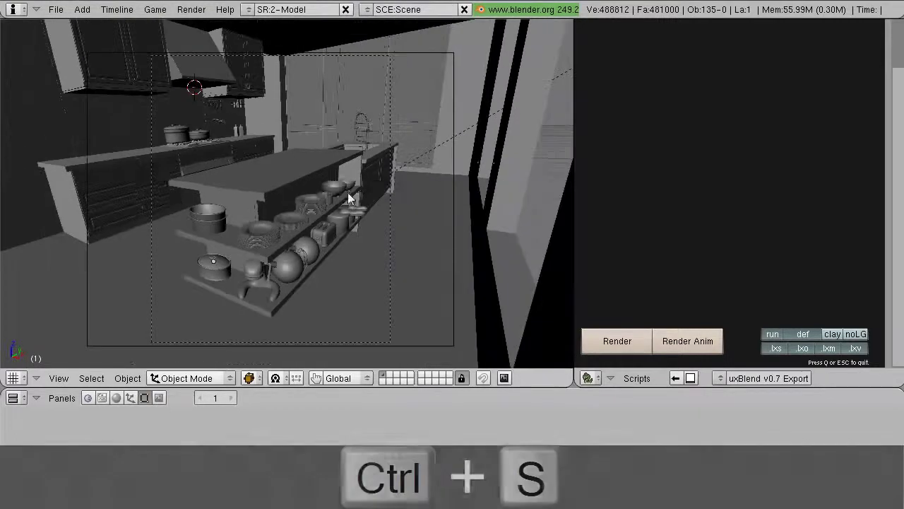
left_click(347, 193)
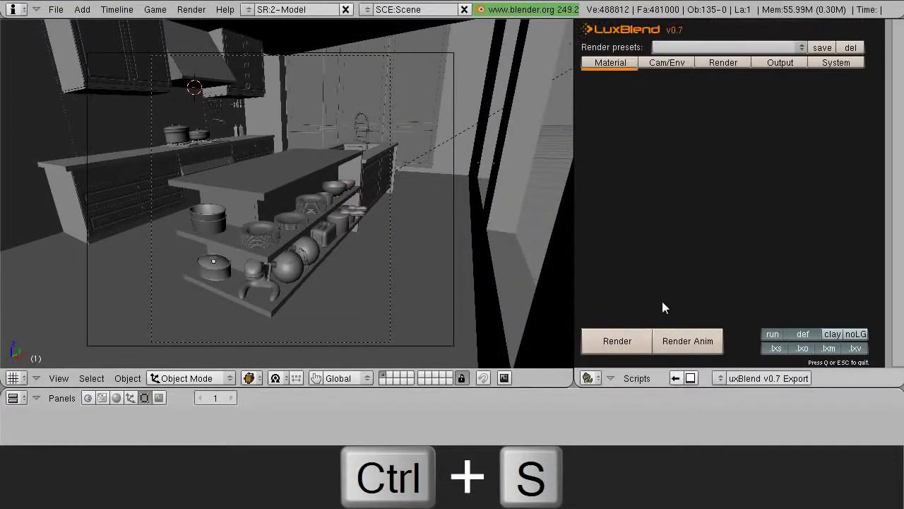
Step: Render the scene in LuxRender and pause the render after about 15 minutes
left_click(633, 336)
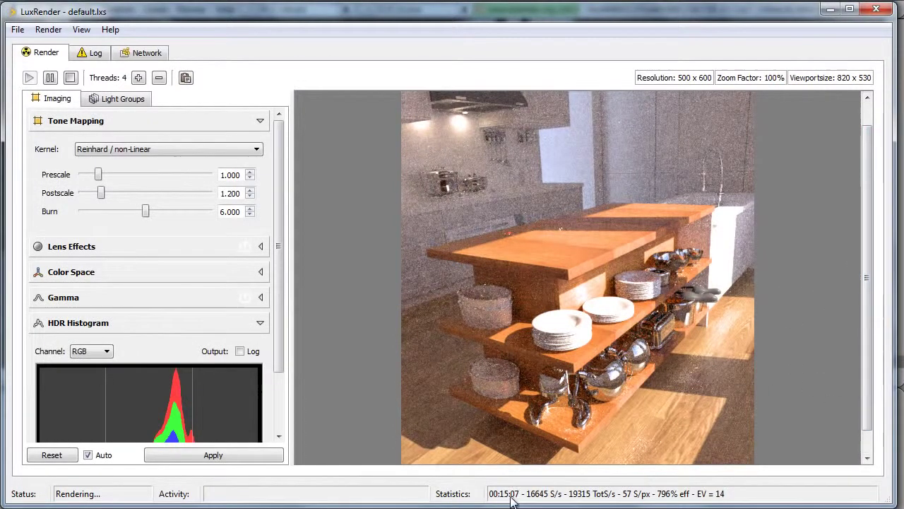
scroll(758, 388, "down", 3)
scroll(756, 389, "up", 3)
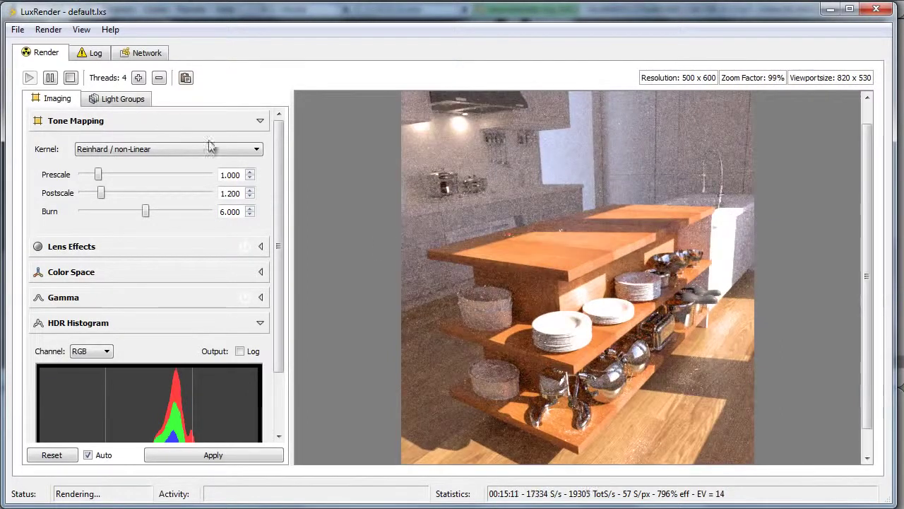
left_click(53, 80)
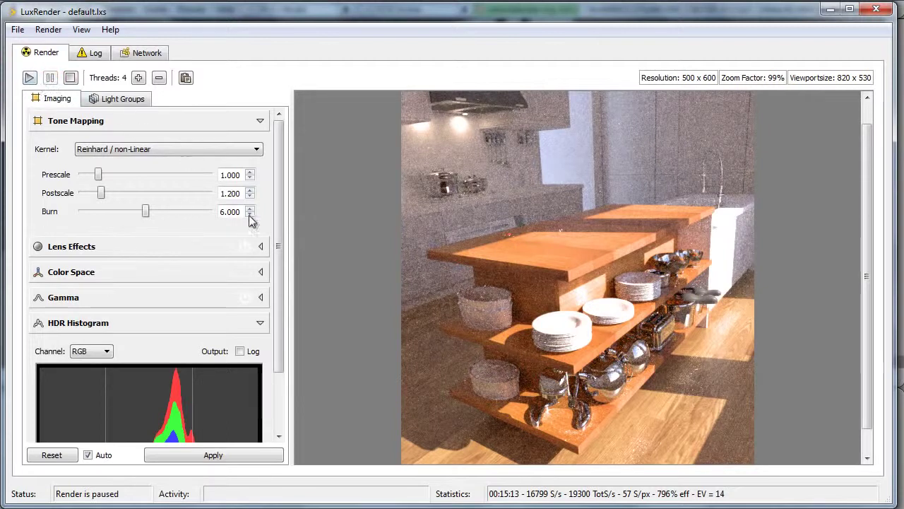
Step: Switch the tone mapping kernel to Linear and set the FStop to 32
left_click_drag(281, 215, 284, 167)
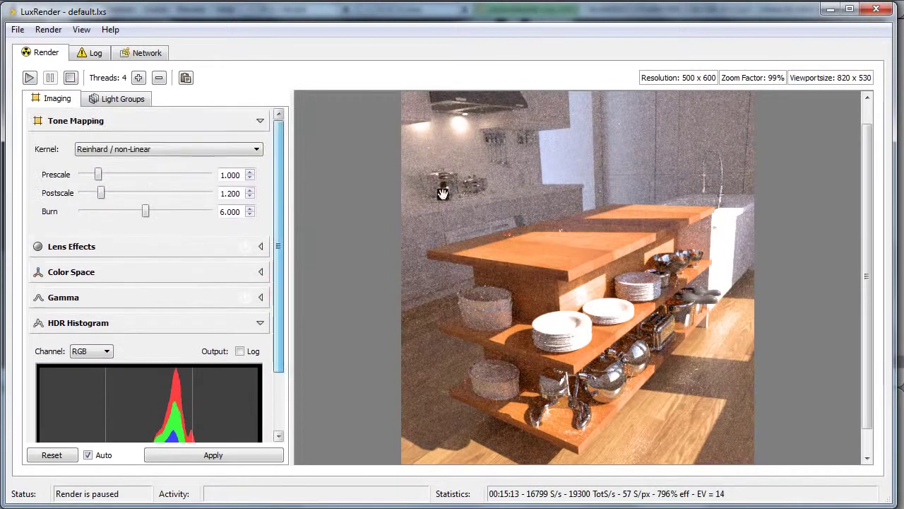
mouse_move(868, 226)
left_mouse_down()
mouse_move(869, 258)
mouse_move(881, 198)
mouse_move(876, 234)
left_mouse_up()
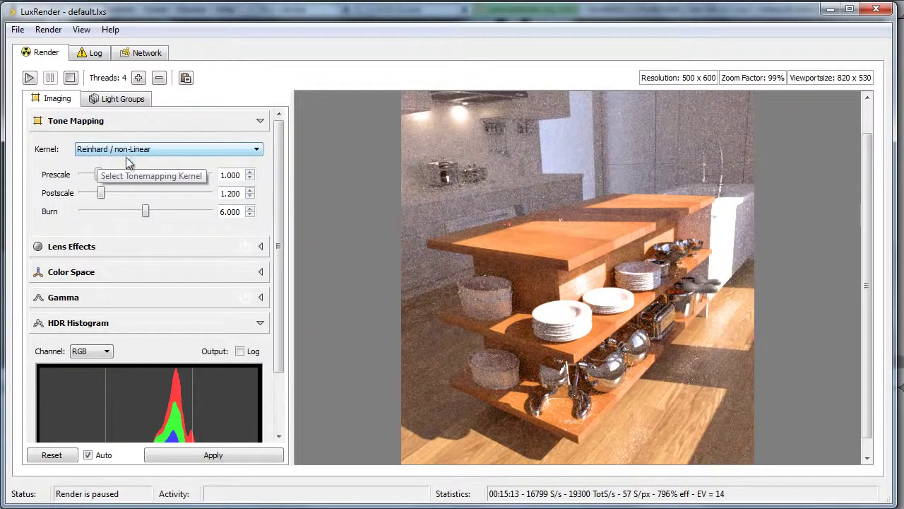
left_click(257, 150)
left_click(200, 171)
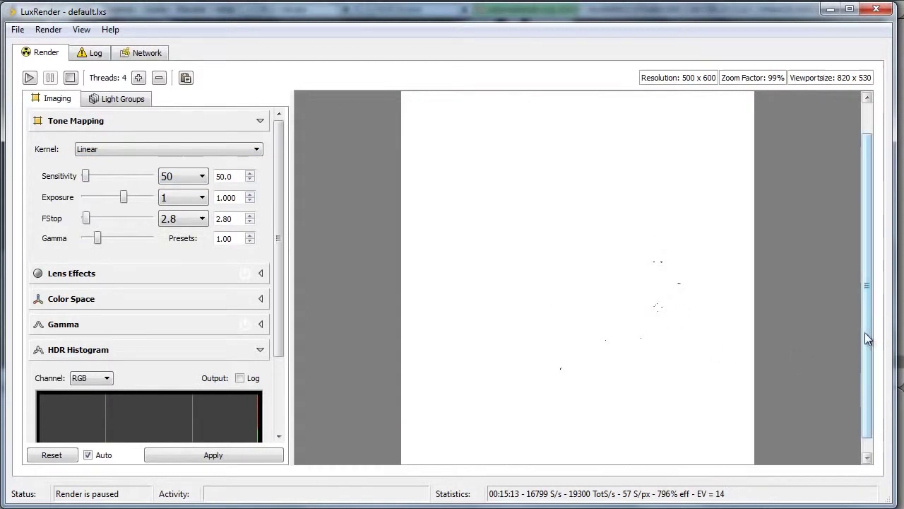
scroll(869, 329, "up", 1)
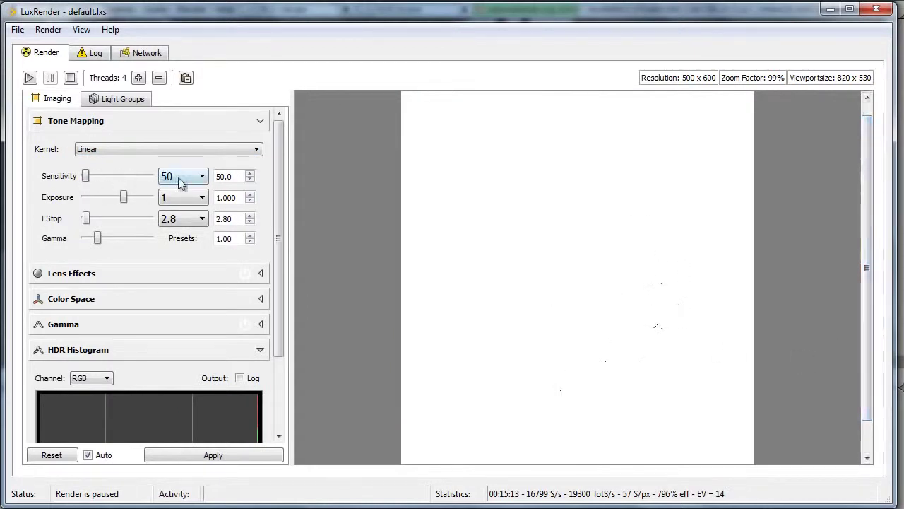
left_click(193, 224)
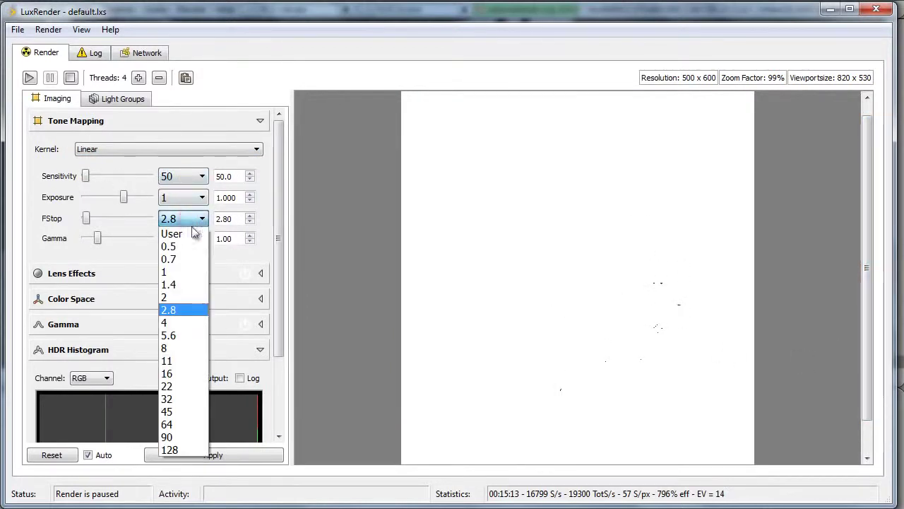
left_click(183, 400)
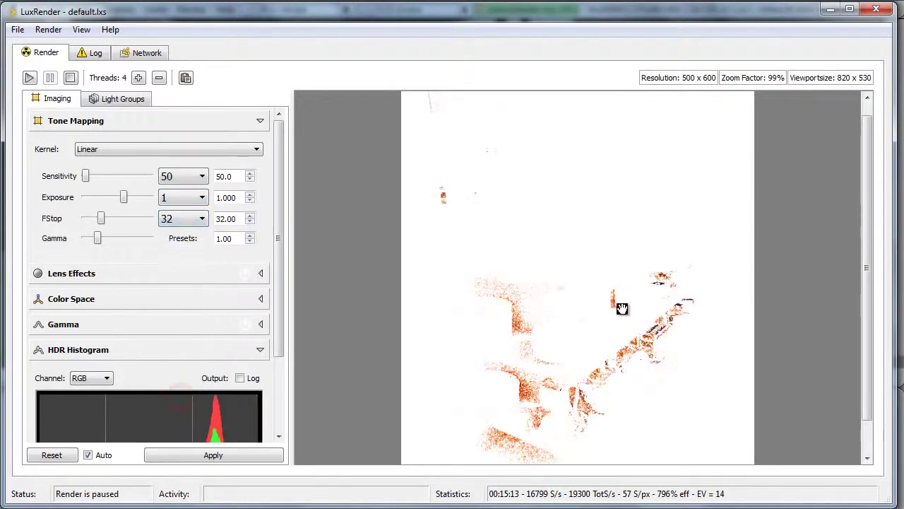
Step: Set the exposure to 1/8, try a sensitivity of 80, and settle on a sensitivity of 32
left_click(191, 199)
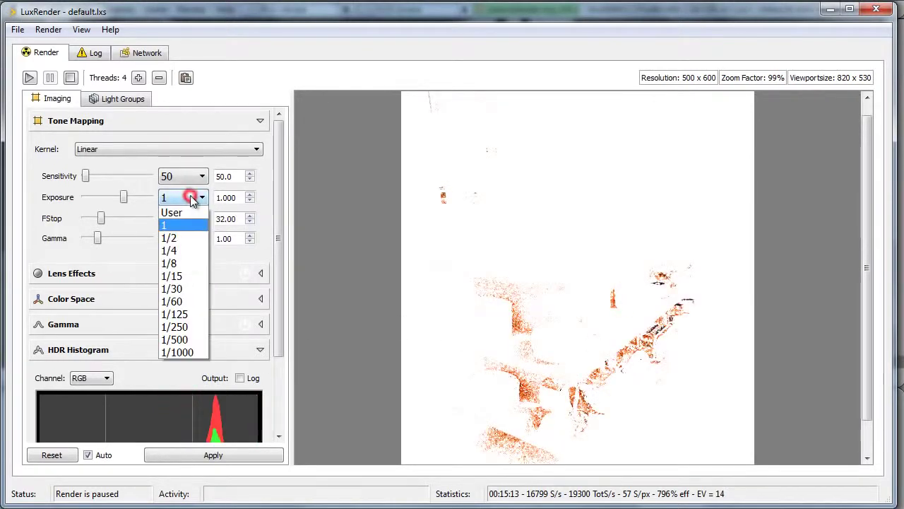
left_click(184, 264)
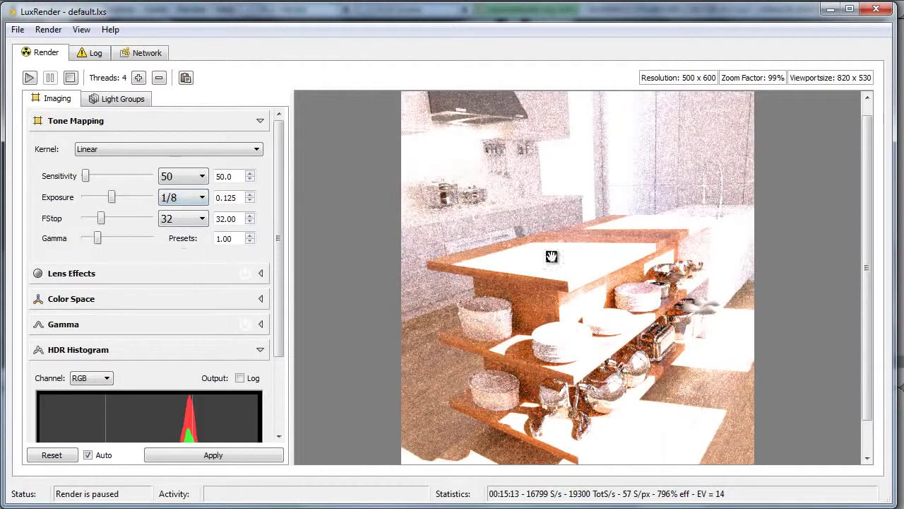
left_click(174, 176)
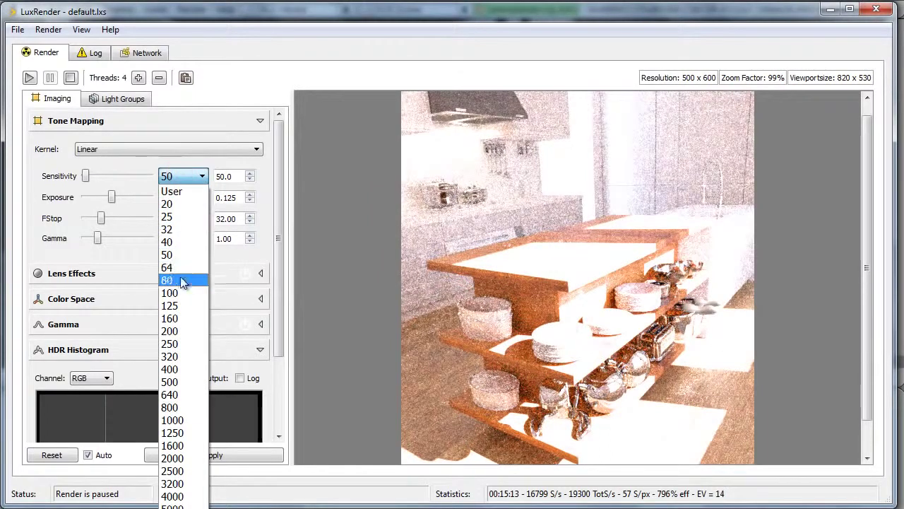
left_click(181, 280)
left_click(178, 176)
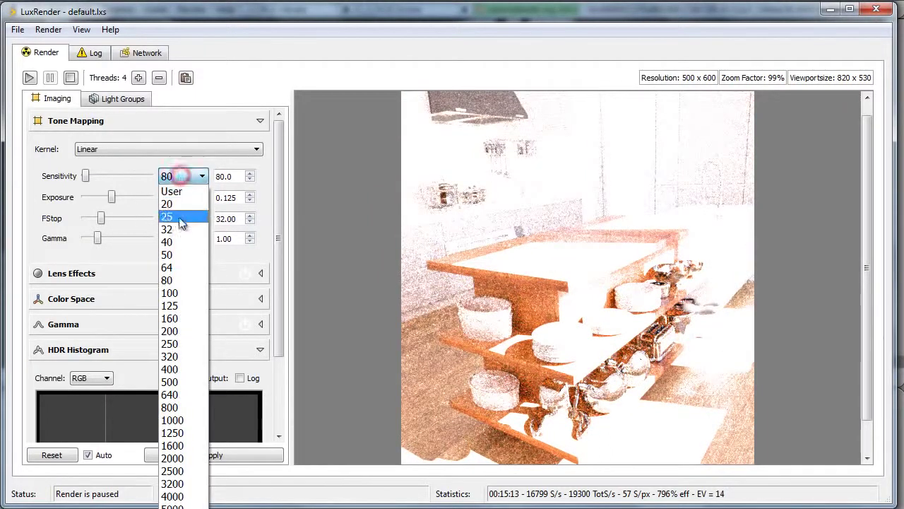
left_click(178, 230)
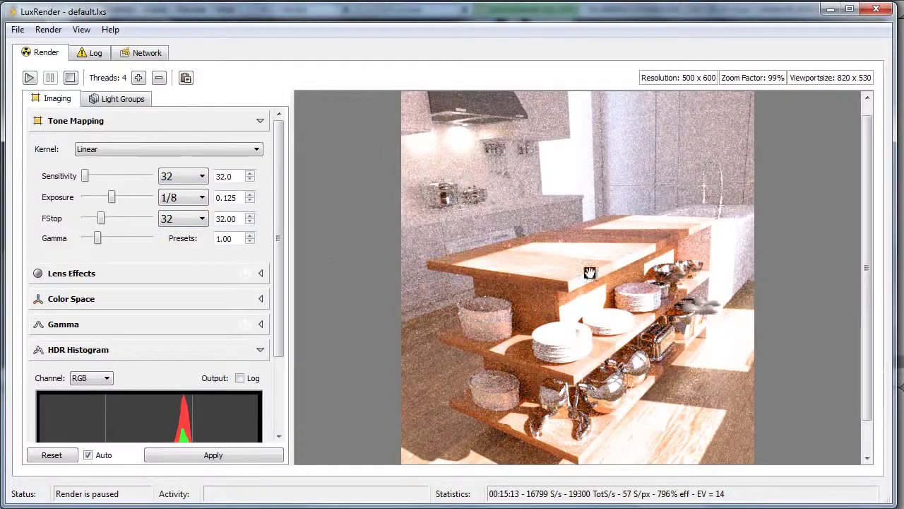
Step: Set the tone mapping FStop to 45 and keep the sensitivity at 32
left_click(187, 219)
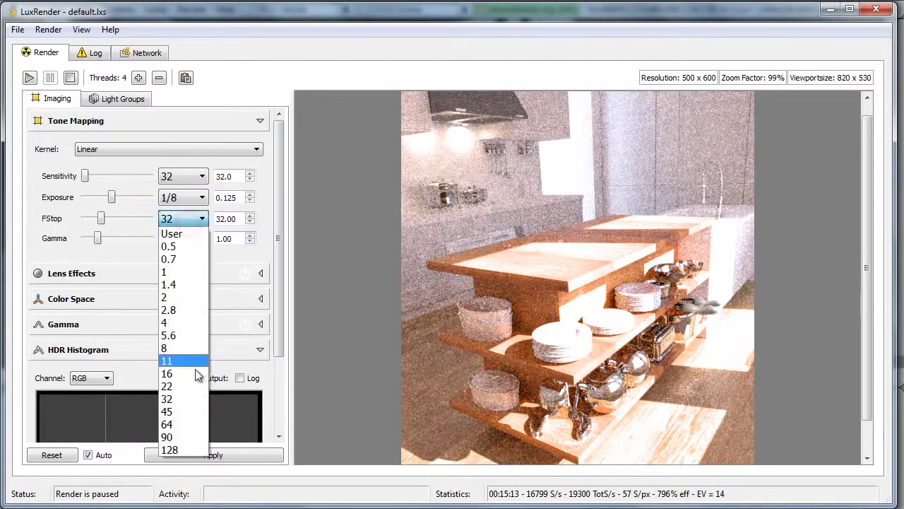
left_click(178, 410)
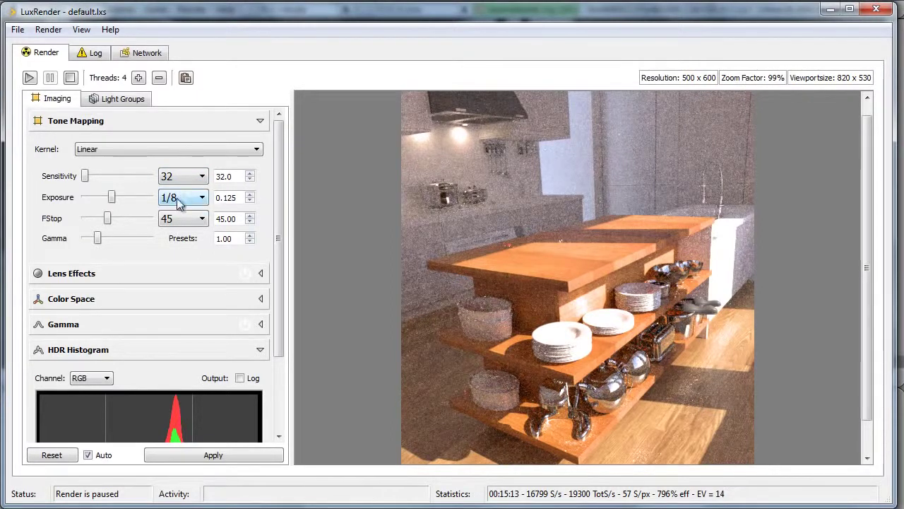
mouse_move(863, 262)
left_mouse_down()
mouse_move(863, 295)
mouse_move(869, 242)
mouse_move(869, 285)
mouse_move(869, 261)
left_mouse_up()
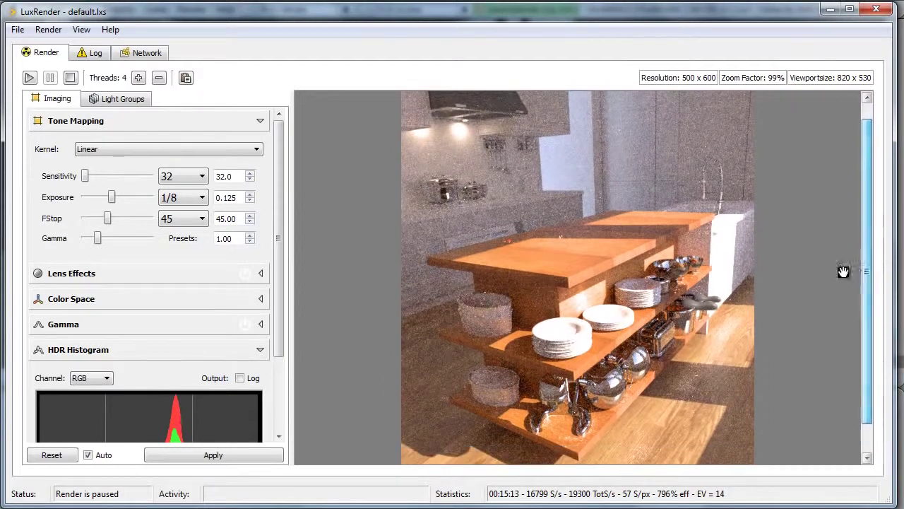
left_click(201, 176)
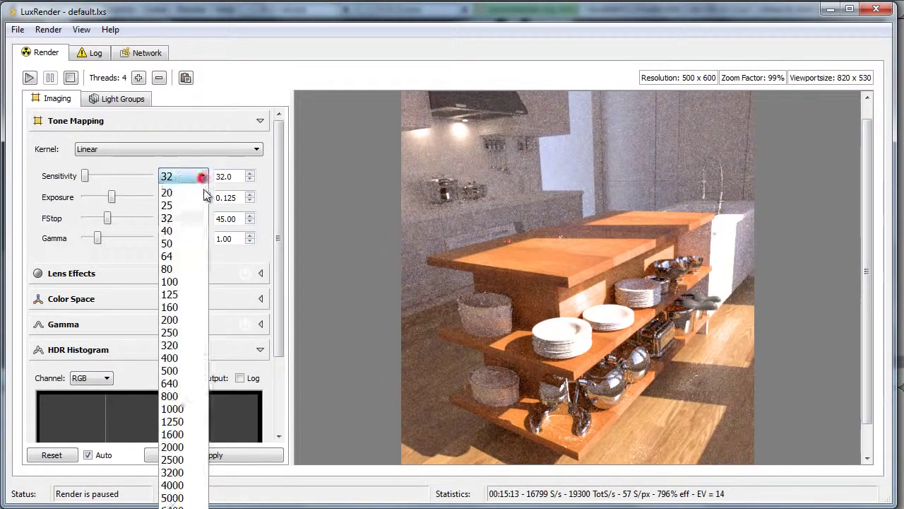
left_click(193, 157)
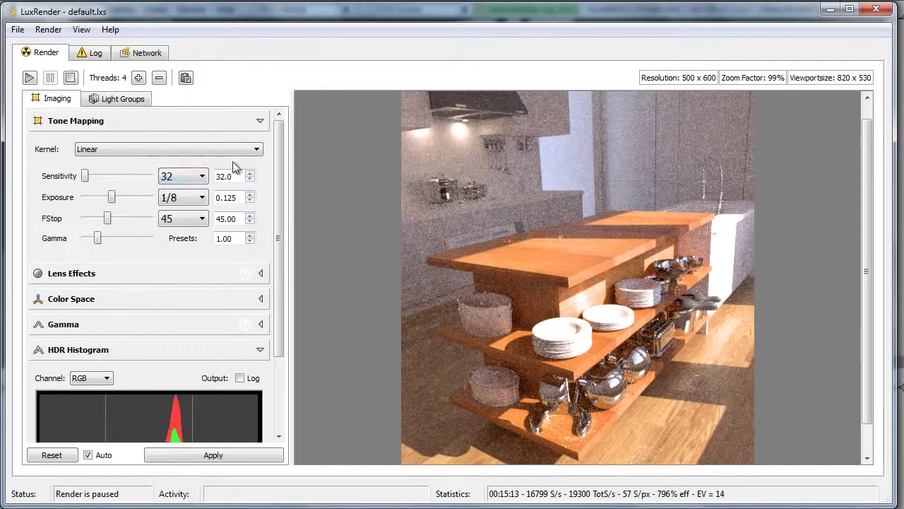
Step: Enable the vignetting lens effect with an amount of about 0.188
left_click(262, 120)
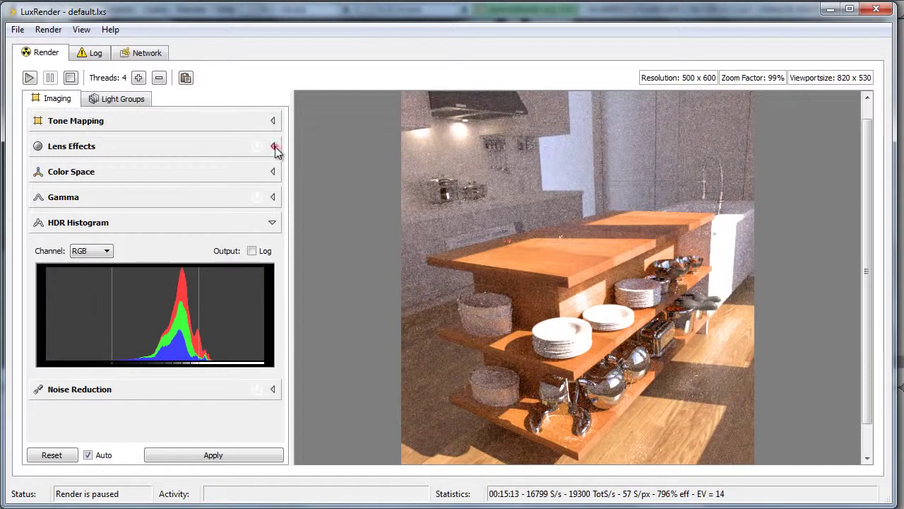
left_click(272, 146)
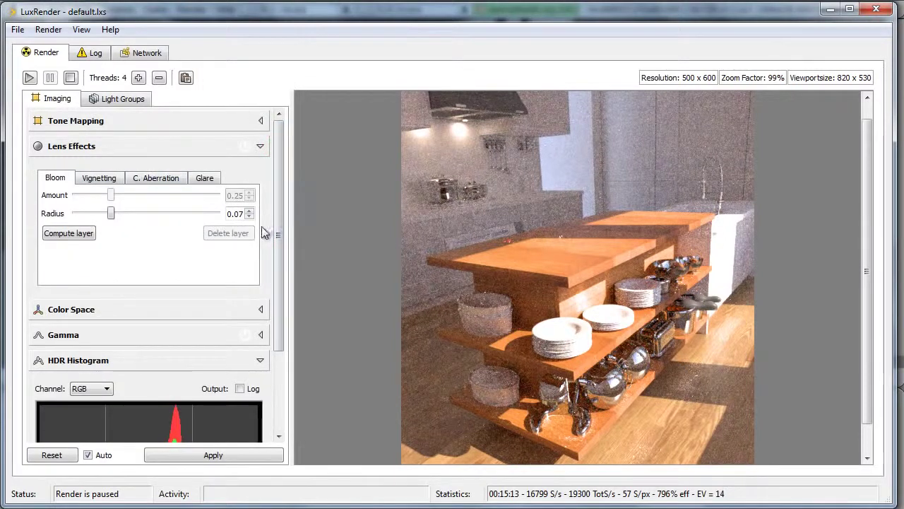
left_click(105, 180)
left_click(49, 198)
mouse_move(151, 245)
left_mouse_down()
mouse_move(195, 245)
mouse_move(135, 245)
left_mouse_up()
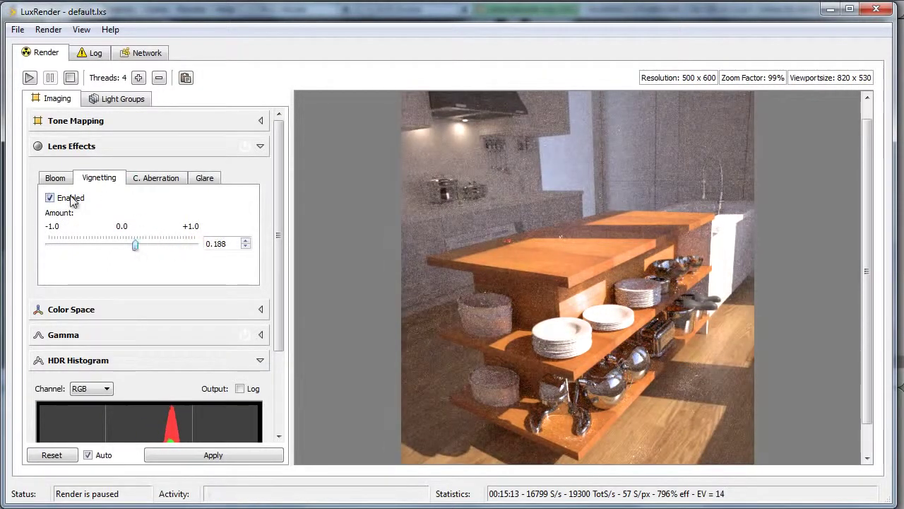
Step: Set the bloom radius to about 0.20 and compute the bloom layer on the render
left_click(54, 178)
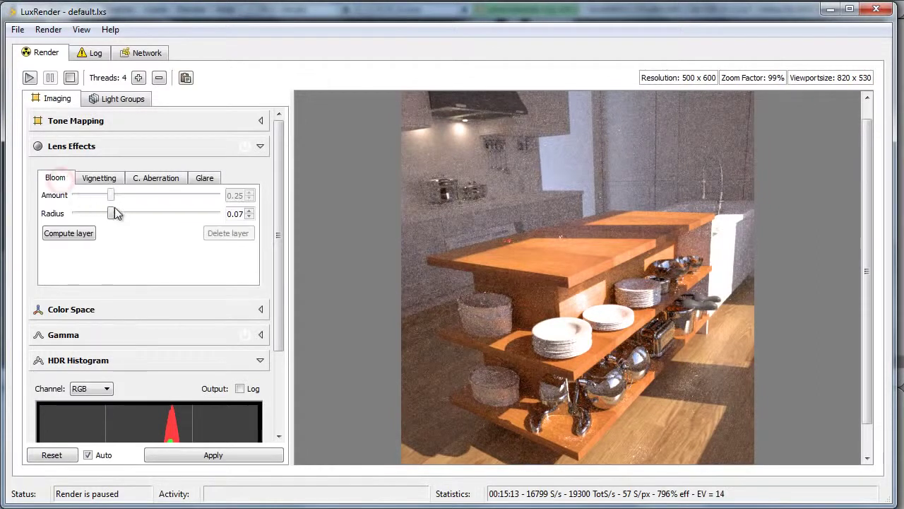
left_click_drag(866, 312, 867, 342)
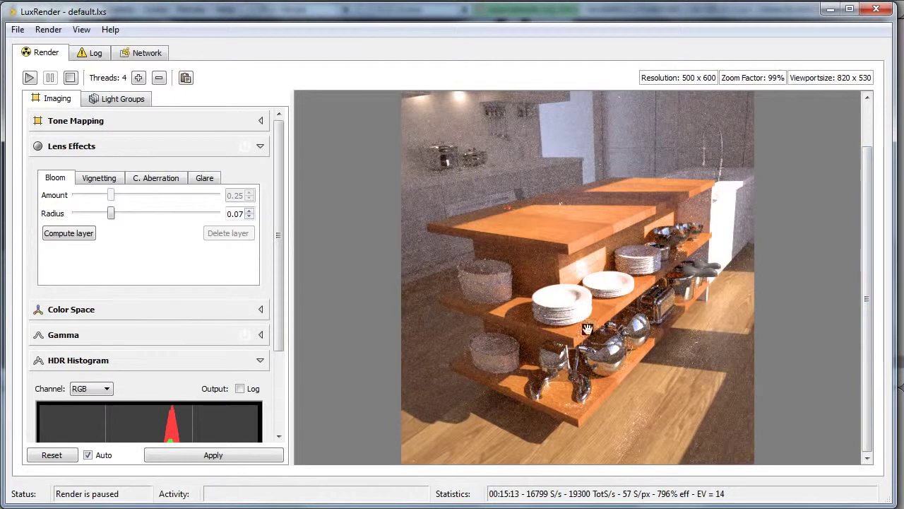
scroll(866, 291, "up", 3)
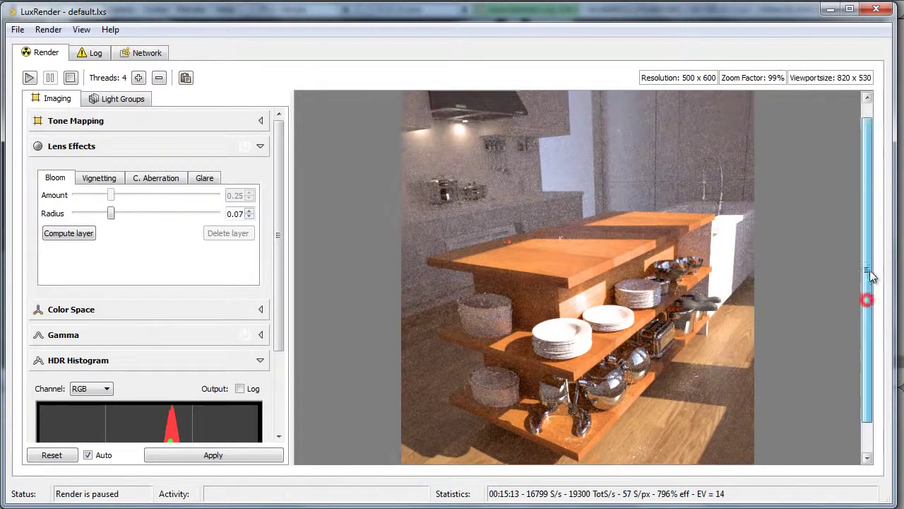
scroll(882, 282, "down", 4)
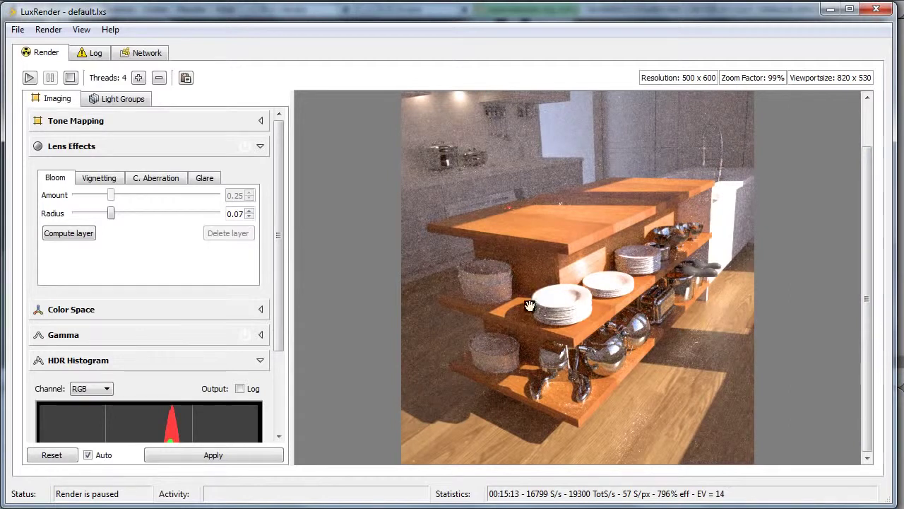
left_click(87, 233)
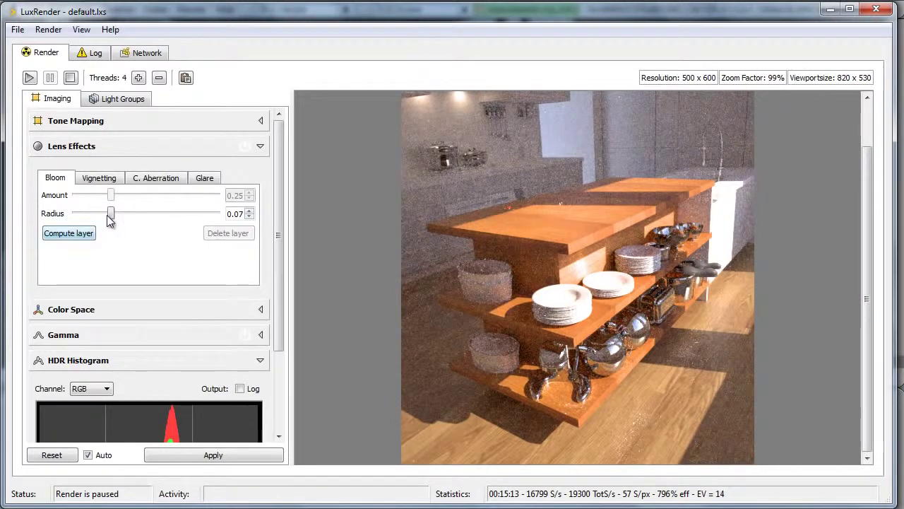
mouse_move(109, 219)
left_mouse_down()
mouse_move(92, 221)
mouse_move(102, 215)
left_mouse_up()
left_click(69, 233)
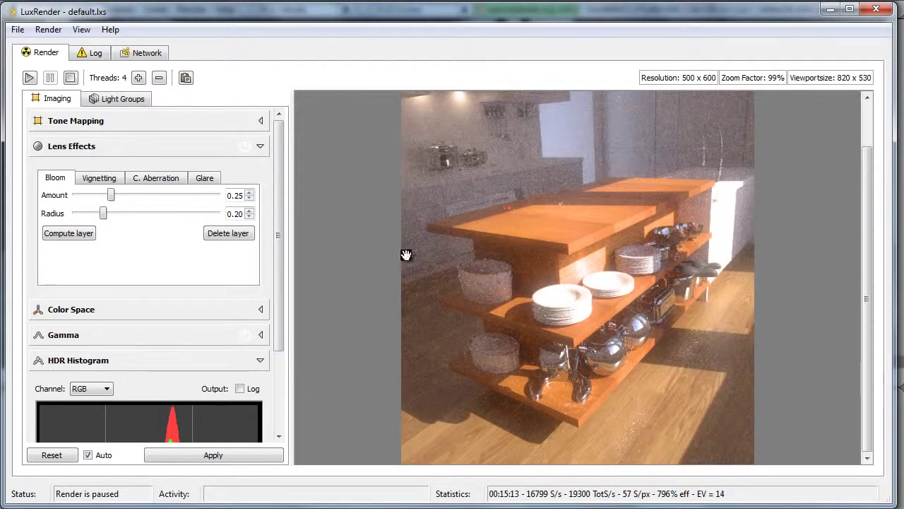
Step: Review the Glare lens effect options and the bloomed render, then close the Lens Effects settings
left_click(206, 179)
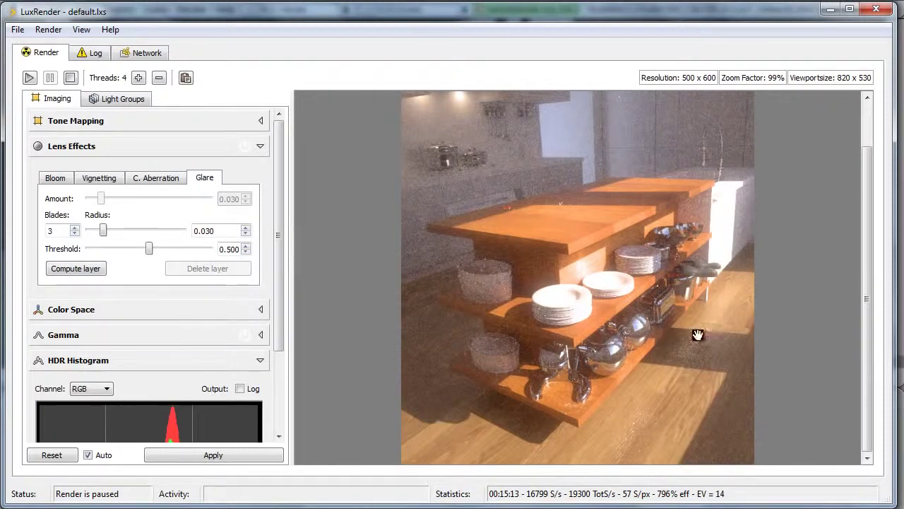
mouse_move(866, 283)
left_mouse_down()
mouse_move(866, 262)
mouse_move(866, 284)
left_mouse_up()
mouse_move(866, 342)
left_mouse_down()
mouse_move(879, 245)
mouse_move(870, 260)
mouse_move(877, 291)
left_mouse_up()
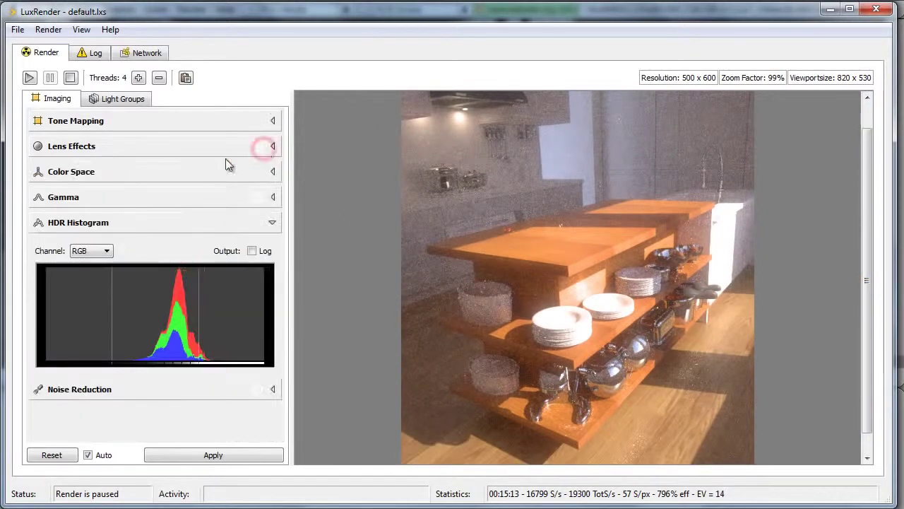
Step: Open the light group controls and show the settings of the sky, sun and downlight groups
left_click(121, 99)
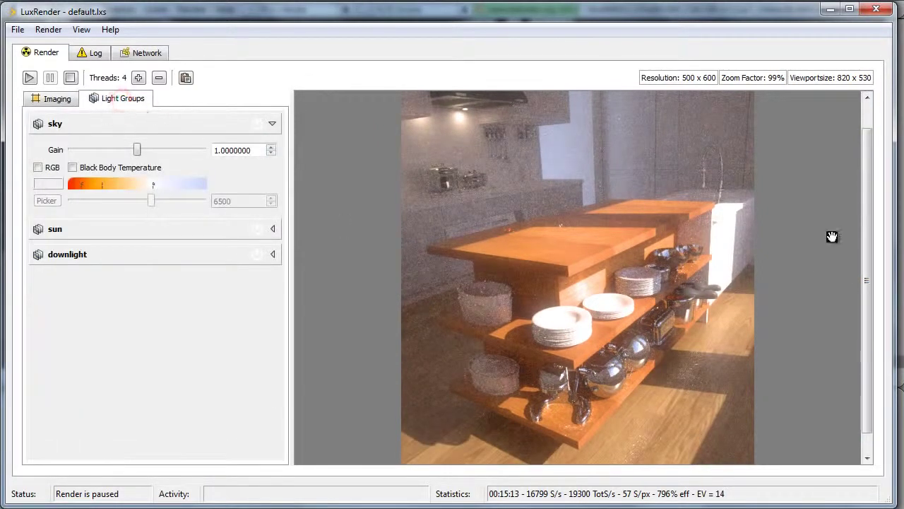
left_click_drag(864, 257, 864, 233)
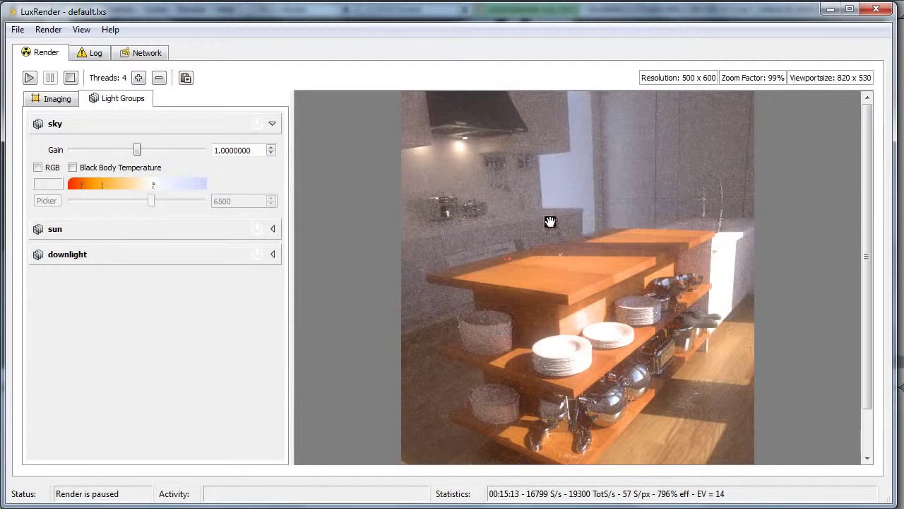
left_click(273, 229)
left_click(272, 333)
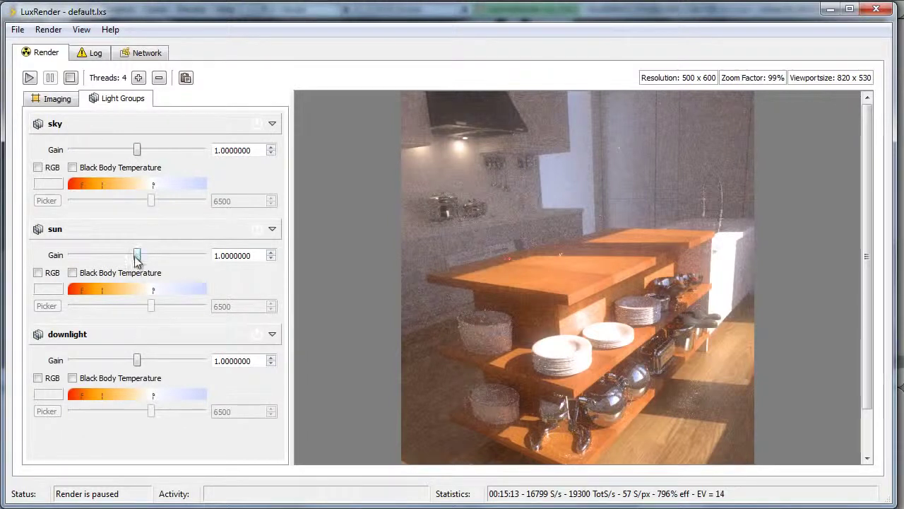
Step: Try lowering the sun group's gain to about 0.67 and enabling its black body temperature at 6572
mouse_move(137, 256)
left_mouse_down()
mouse_move(111, 253)
mouse_move(133, 256)
mouse_move(113, 261)
mouse_move(158, 259)
mouse_move(134, 259)
left_mouse_up()
scroll(868, 288, "down", 2)
left_click(103, 272)
mouse_move(149, 306)
left_mouse_down()
mouse_move(80, 305)
mouse_move(197, 307)
mouse_move(152, 305)
left_mouse_up()
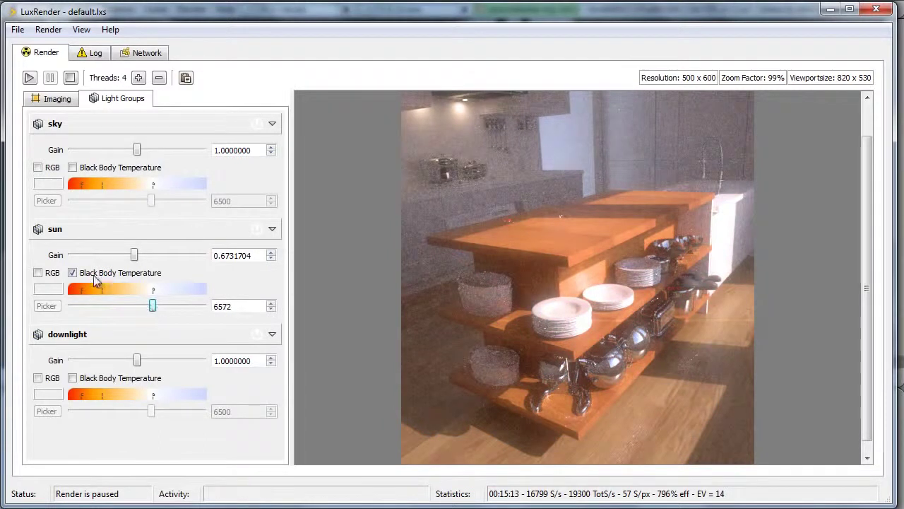
Step: Disable the sun group's black body temperature, try a gain of about 2.2, and reset the gain to 1
left_click(94, 275)
mouse_move(134, 255)
left_mouse_down()
mouse_move(123, 253)
mouse_move(142, 255)
left_mouse_up()
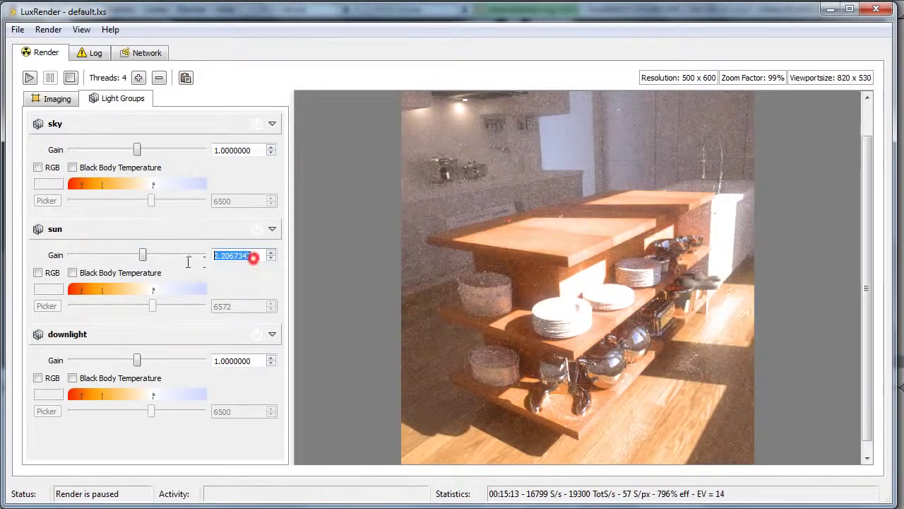
type("1")
left_click(319, 276)
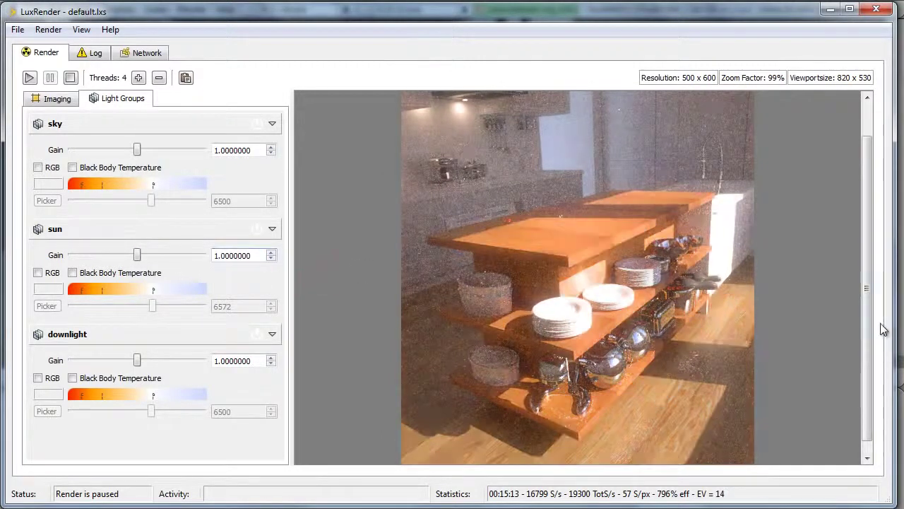
Step: Lower the sky light group's gain to about 0.165 and inspect the render
mouse_move(137, 150)
left_mouse_down()
mouse_move(123, 145)
mouse_move(127, 157)
left_mouse_up()
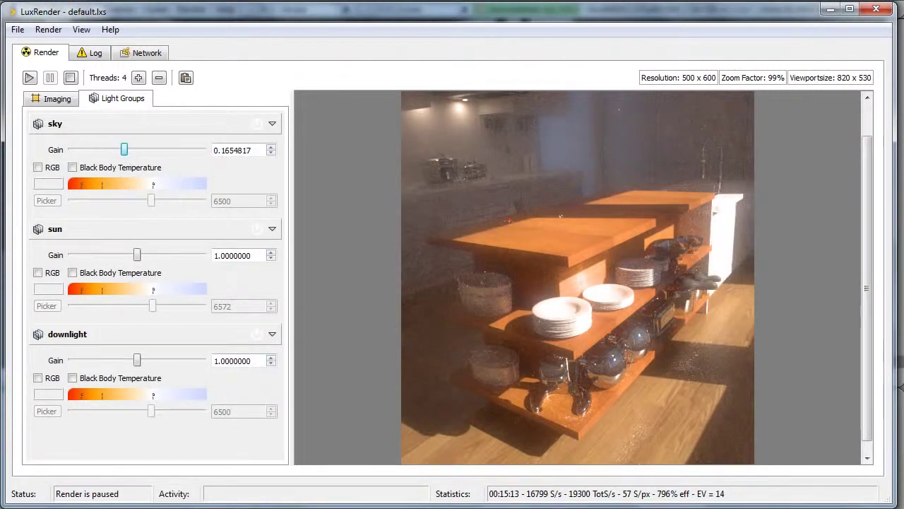
mouse_move(864, 258)
left_mouse_down()
mouse_move(865, 271)
mouse_move(864, 256)
left_mouse_up()
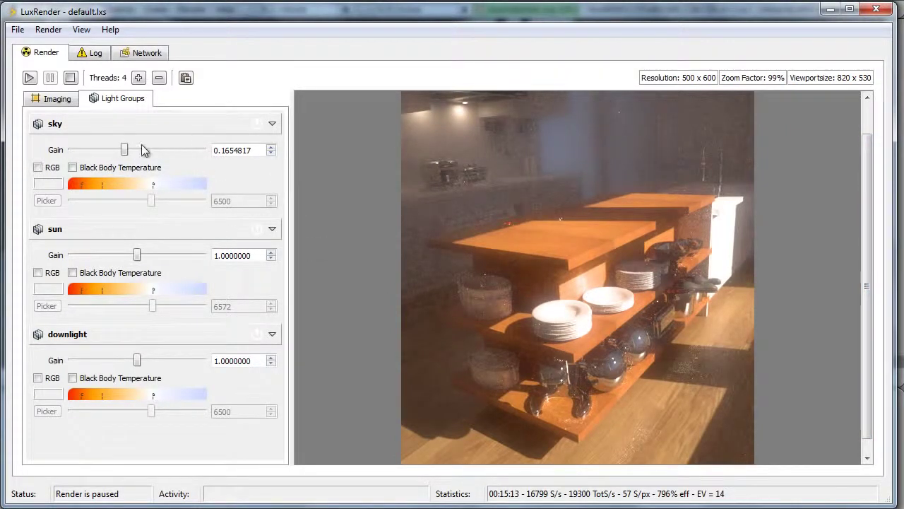
Step: Raise the sky light group's gain and set it to exactly 1
mouse_move(125, 152)
left_mouse_down()
mouse_move(147, 152)
mouse_move(137, 151)
left_mouse_up()
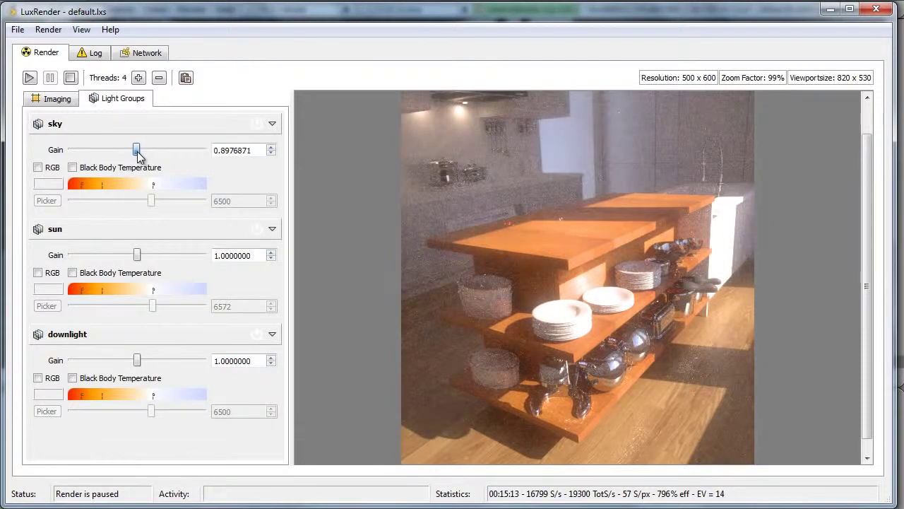
mouse_move(138, 153)
left_mouse_down()
mouse_move(147, 152)
mouse_move(126, 154)
mouse_move(144, 154)
left_mouse_up()
double_click(251, 150)
type("1")
left_click(327, 163)
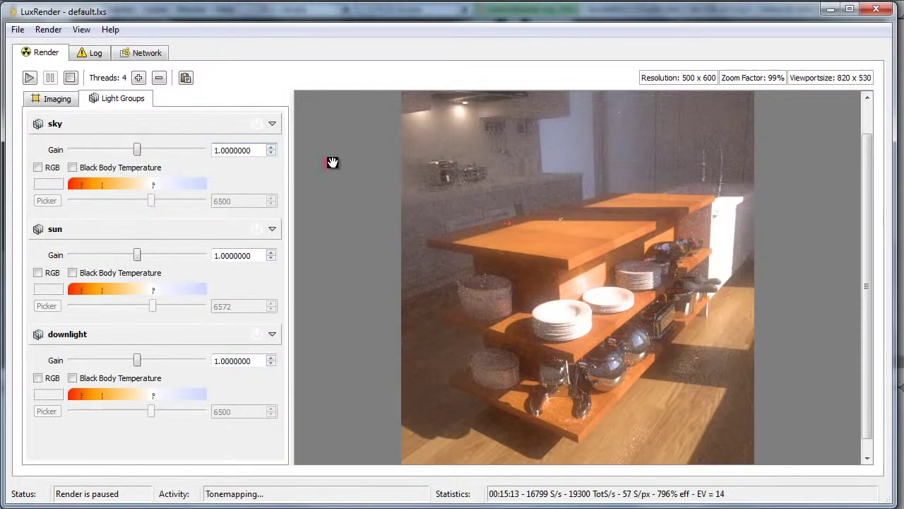
Step: Try a downlight gain of about 0.038, inspect the lights under the range hood, and raise the gain to about 2.46
scroll(859, 203, "down", 1)
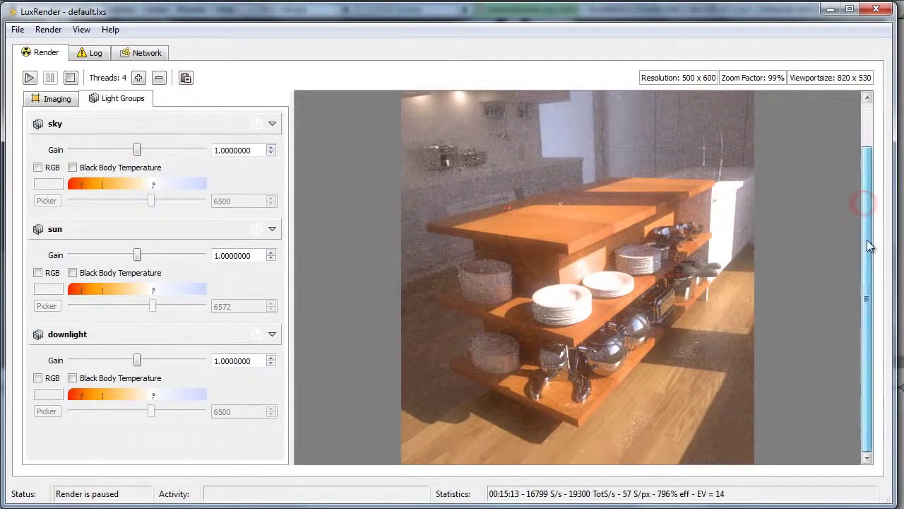
scroll(775, 273, "up", 4)
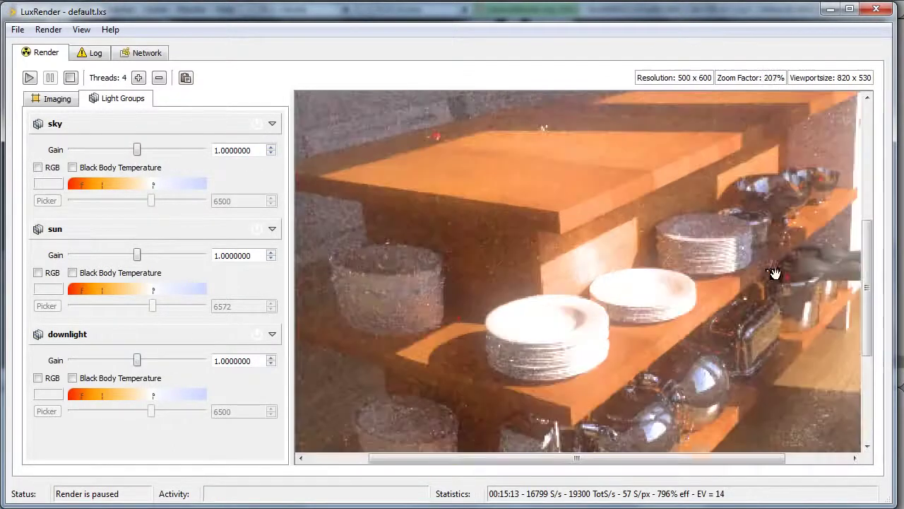
scroll(801, 281, "down", 3)
left_click_drag(869, 272, 868, 203)
left_click_drag(137, 360, 116, 364)
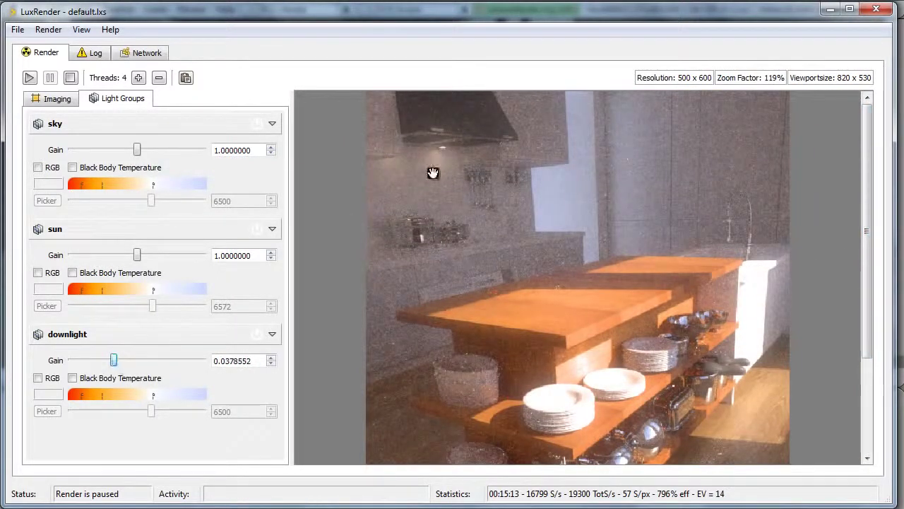
left_click_drag(431, 158, 406, 151)
mouse_move(113, 360)
left_mouse_down()
mouse_move(108, 368)
mouse_move(197, 363)
mouse_move(145, 370)
left_mouse_up()
Step: Switch off the sun light group and lower the sky group's gain to about 0.154
mouse_move(867, 269)
left_mouse_down()
mouse_move(867, 281)
mouse_move(867, 265)
left_mouse_up()
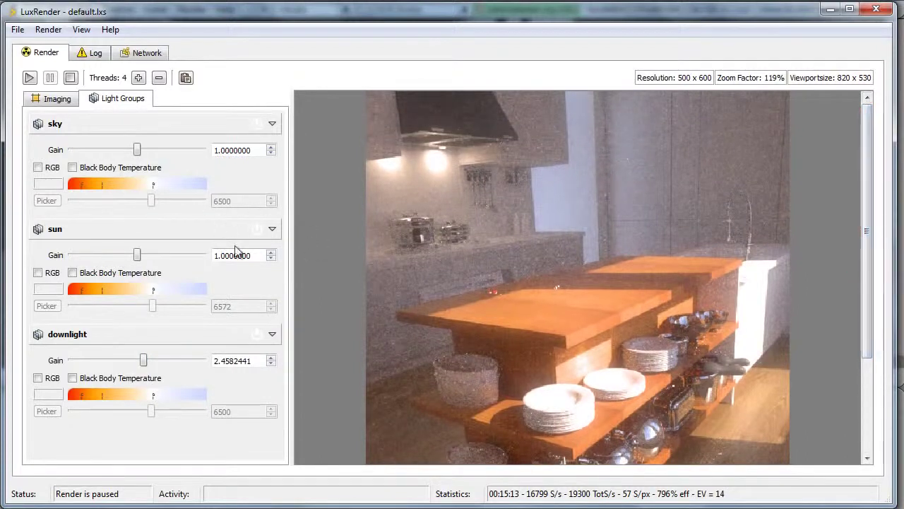
left_click(257, 229)
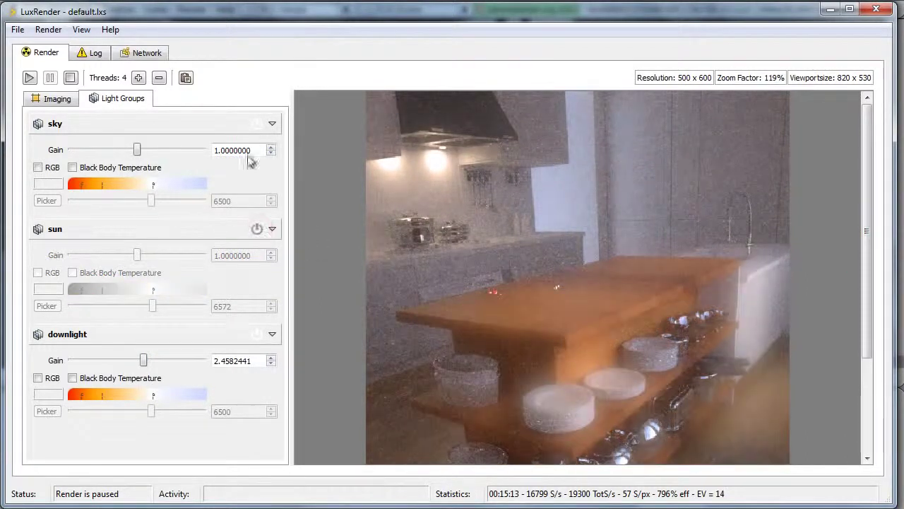
left_click_drag(138, 156, 124, 156)
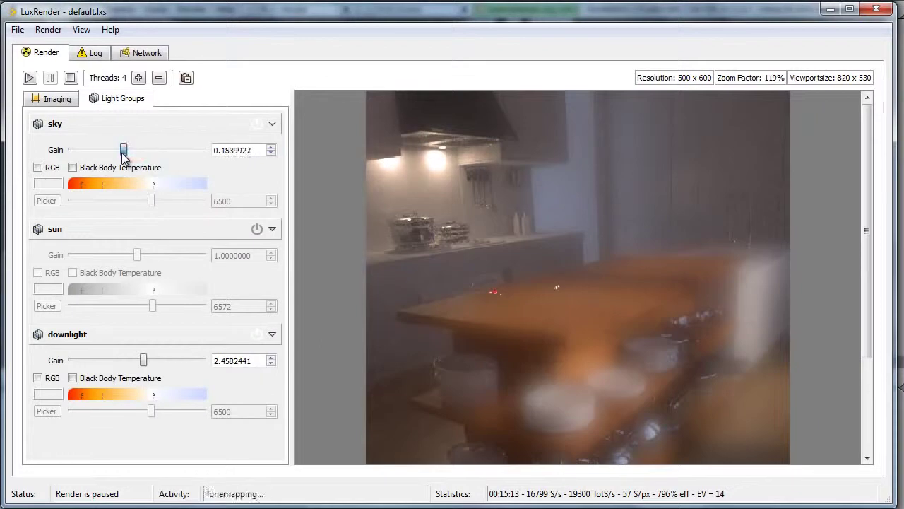
Step: Delete the bloom layer in the lens effects and inspect the render from the shelves up to the range hood
left_click(57, 98)
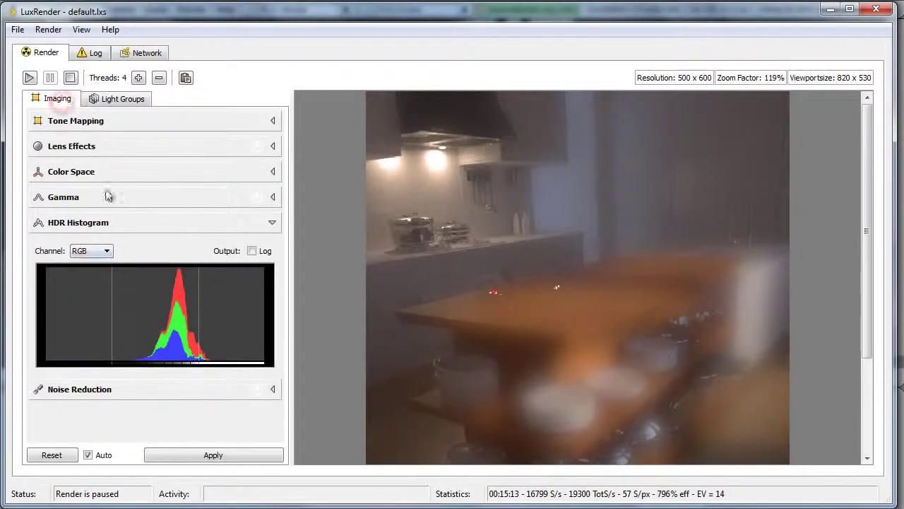
left_click(273, 146)
left_click_drag(868, 309, 872, 396)
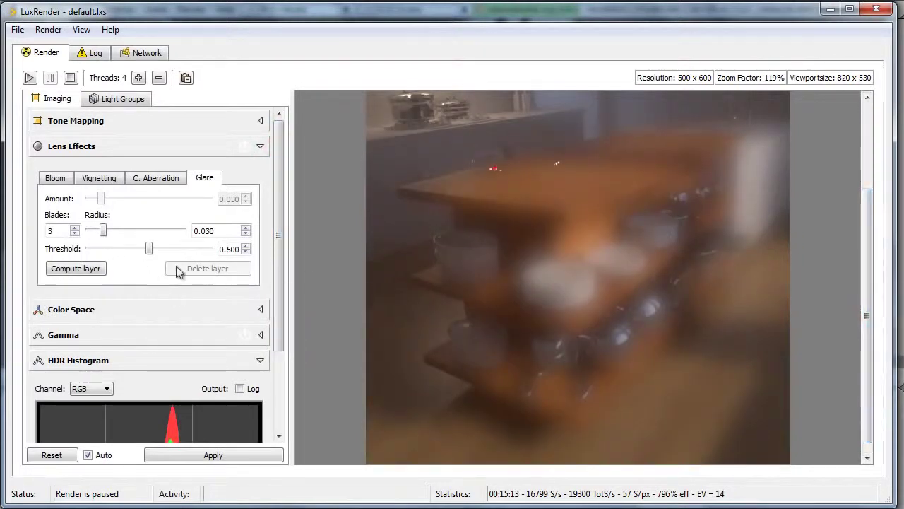
left_click(60, 182)
left_click(226, 238)
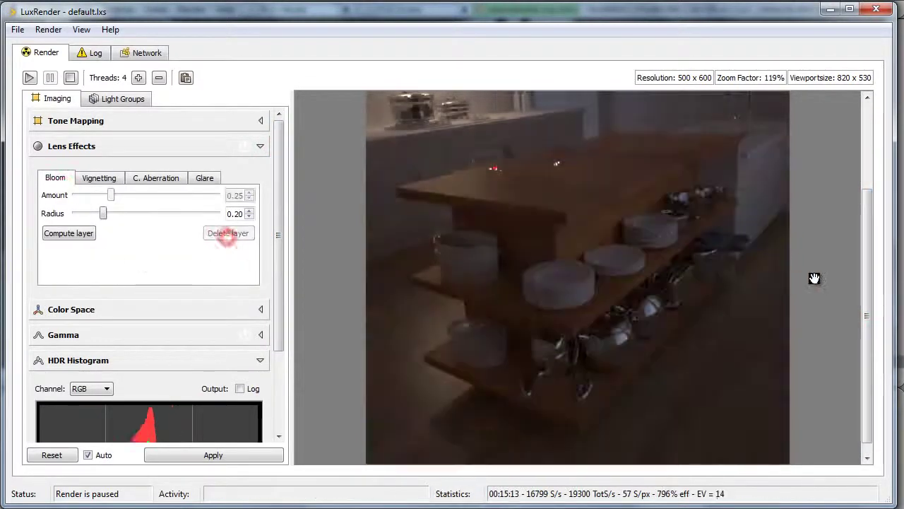
left_click_drag(869, 279, 873, 207)
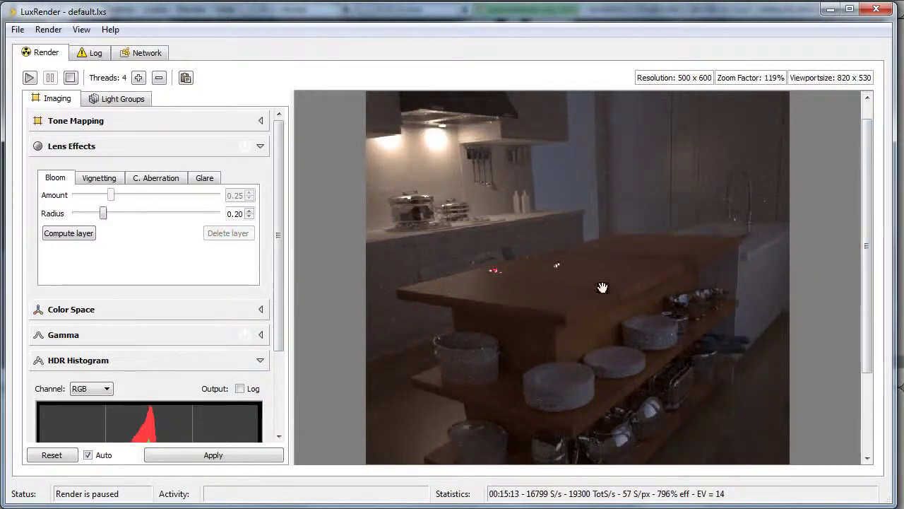
left_click_drag(870, 253, 807, 230)
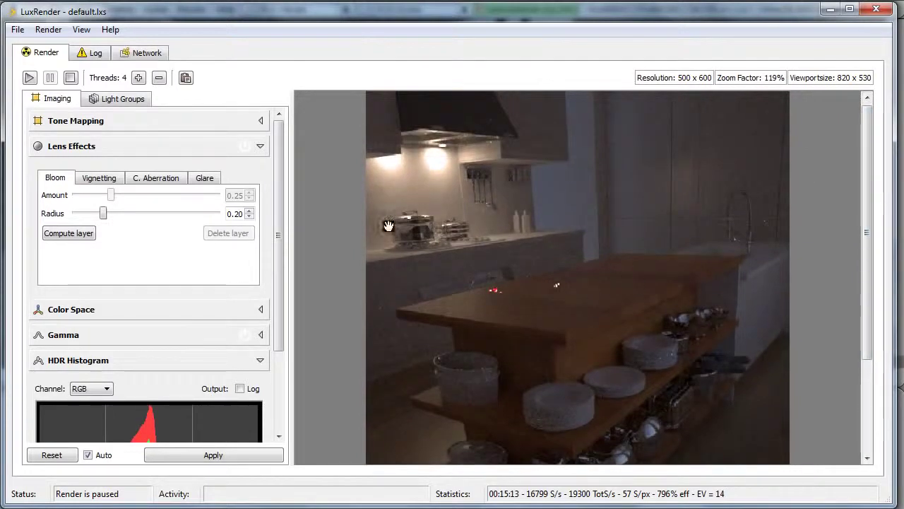
Step: Lower the sky light group's gain further to about 0.084
left_click(105, 123)
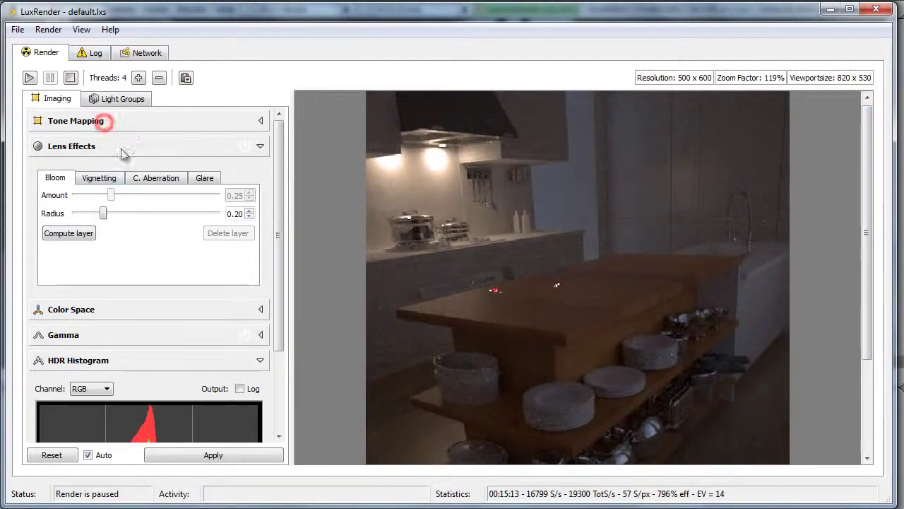
left_click(141, 100)
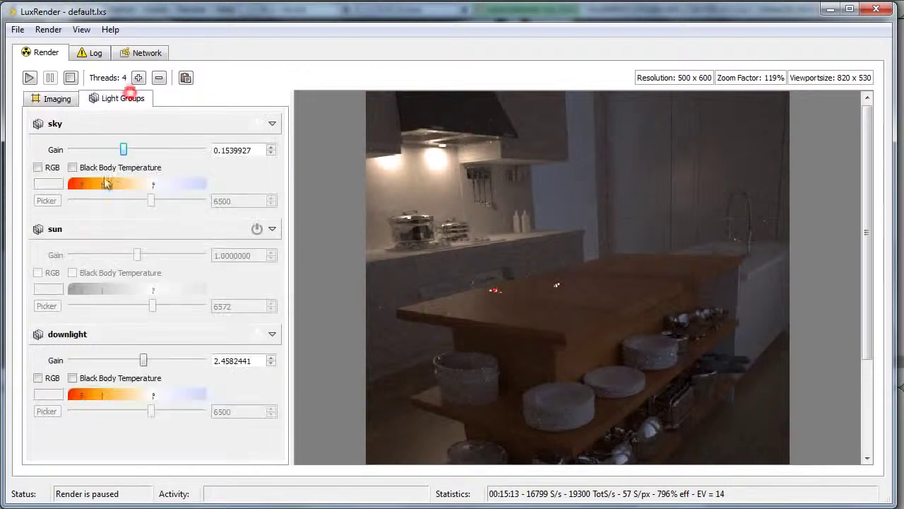
mouse_move(124, 151)
left_mouse_down()
mouse_move(111, 151)
mouse_move(120, 151)
left_mouse_up()
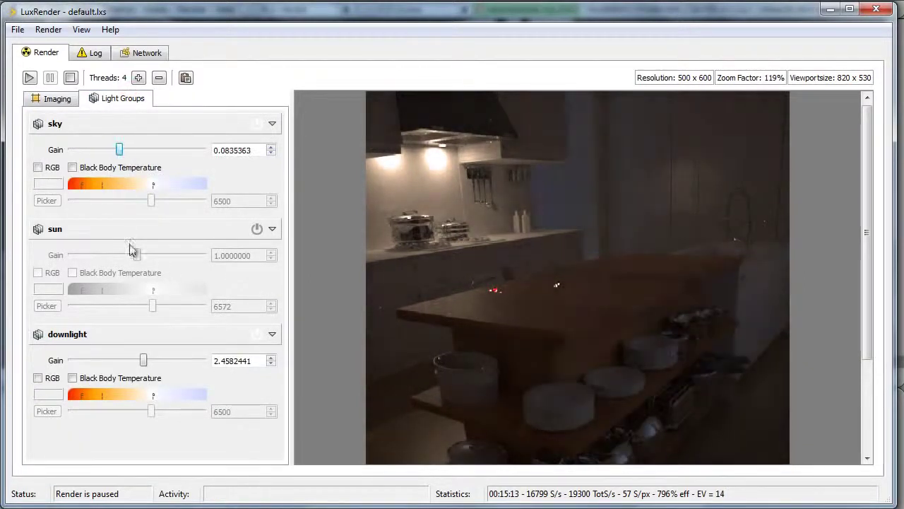
Step: Raise the downlight group's gain to about 14.33 and enable its black body temperature at 3654
mouse_move(145, 360)
left_mouse_down()
mouse_move(132, 359)
mouse_move(177, 365)
mouse_move(157, 362)
left_mouse_up()
left_click(126, 378)
left_click_drag(151, 411, 112, 416)
left_click_drag(868, 322, 872, 345)
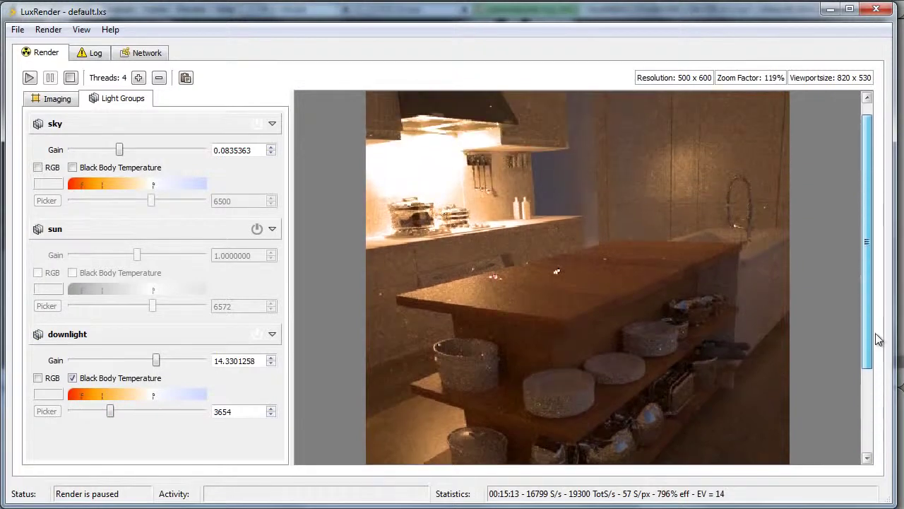
mouse_move(869, 172)
left_mouse_down()
mouse_move(870, 239)
mouse_move(873, 153)
mouse_move(870, 180)
left_mouse_up()
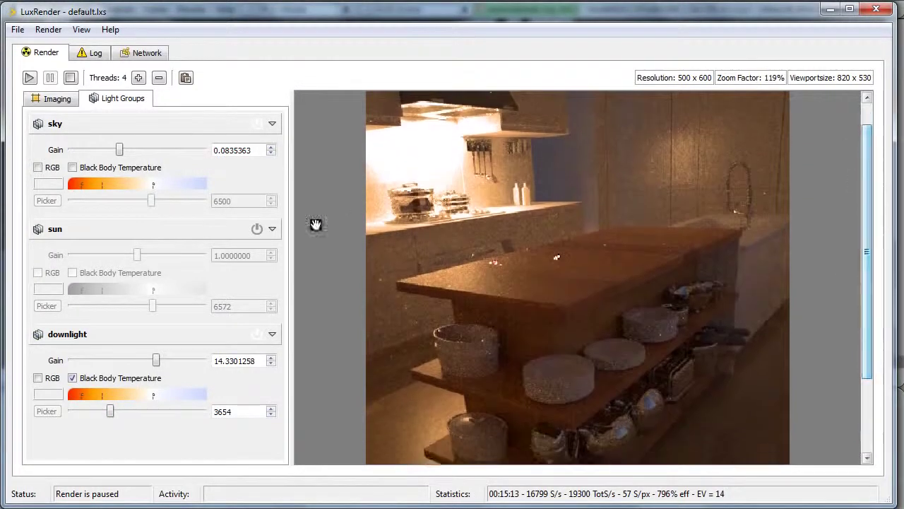
Step: Switch the sun light group back on and reset the downlight group's gain to 1
left_click(256, 229)
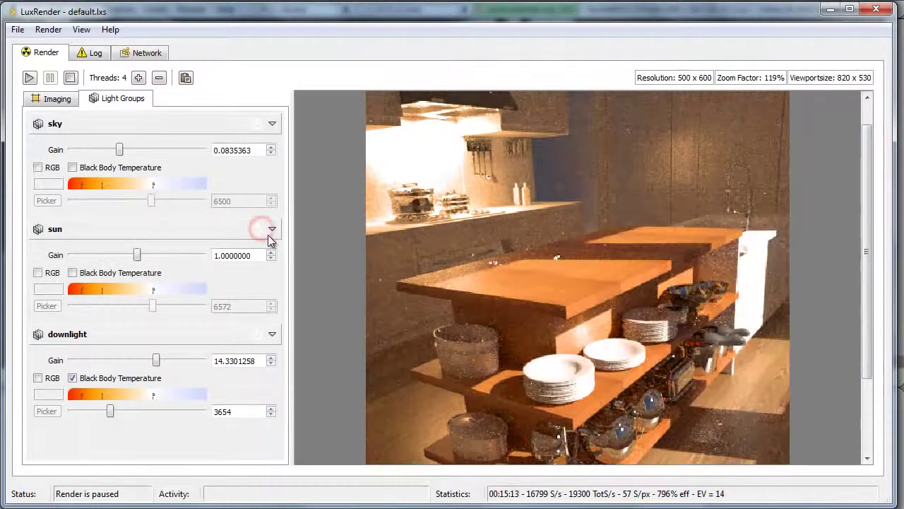
double_click(255, 361)
type("1")
key("Return")
left_click(366, 330)
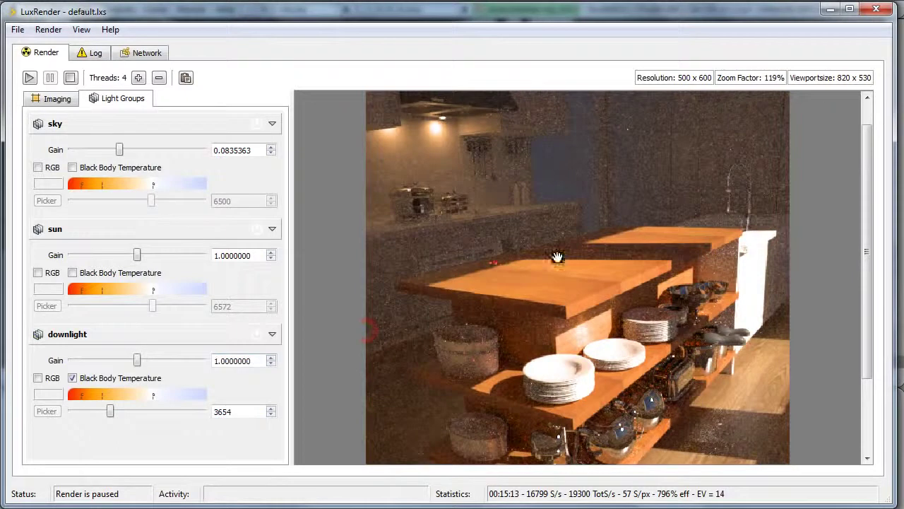
Step: Reset the sky light group's gain to 1 and check the upper part of the render
type("1")
key("Return")
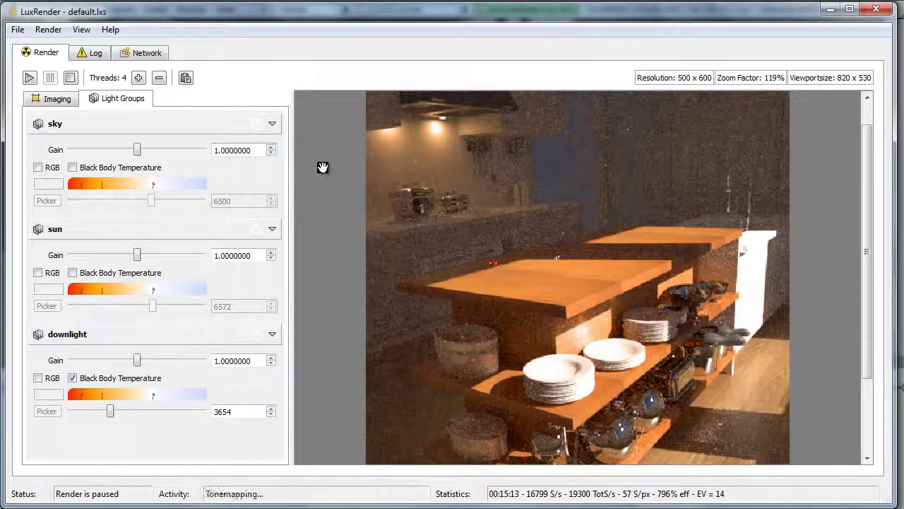
left_click_drag(869, 270, 889, 251)
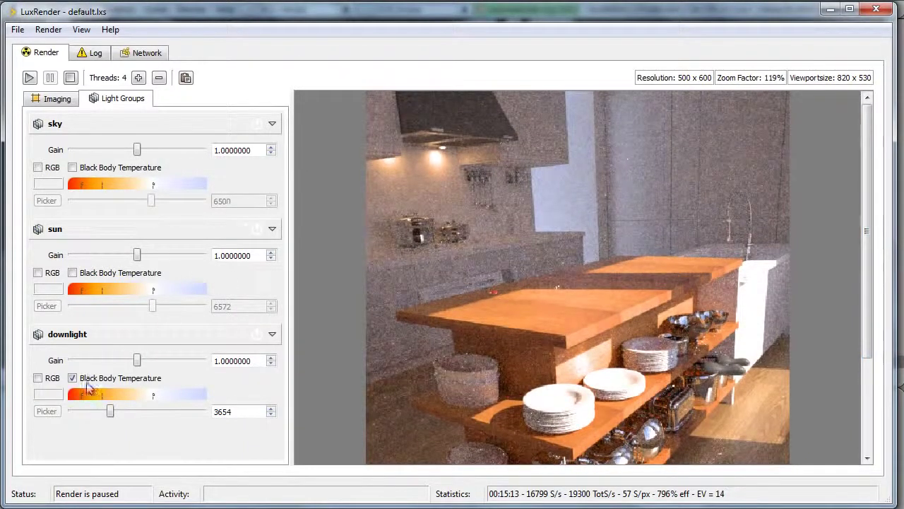
Step: Disable the downlight group's black body temperature and inspect the render
left_click(72, 378)
left_click_drag(871, 248, 821, 303)
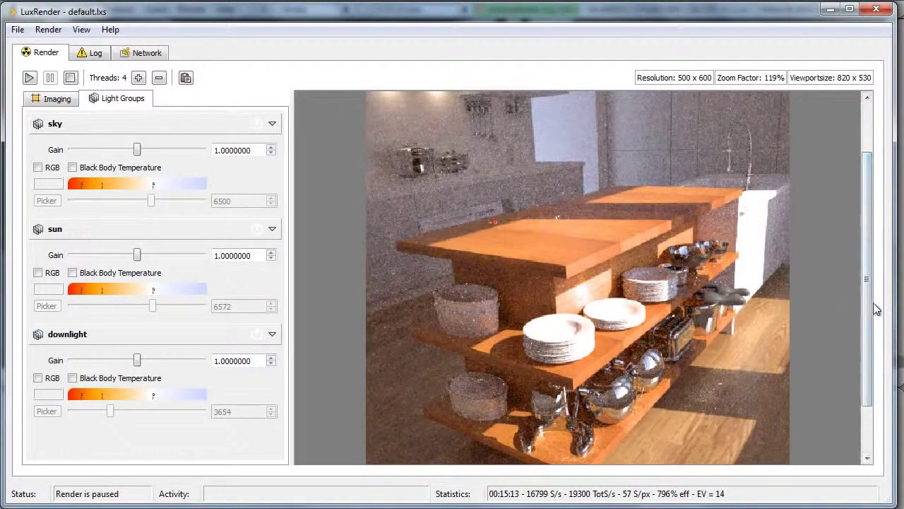
scroll(876, 305, "up", 3)
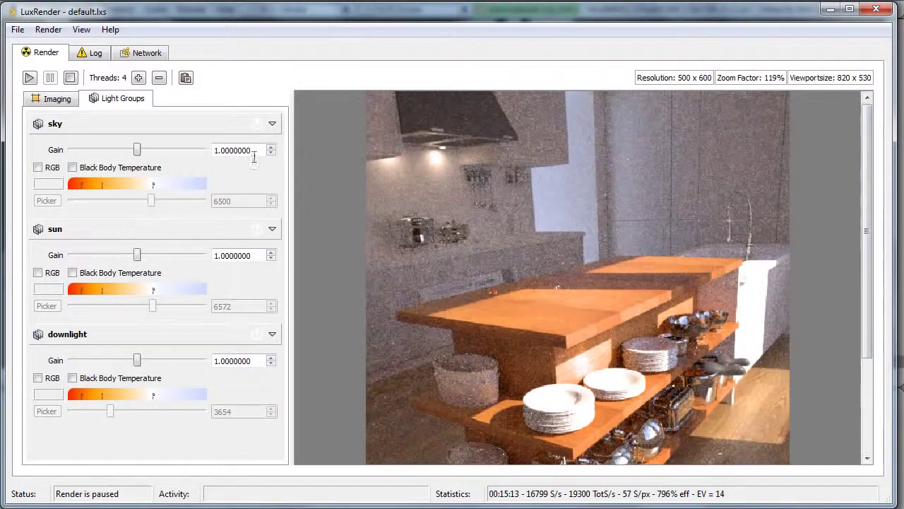
Step: Collapse the sky, sun and downlight group settings and look over the whole kitchen render
left_click(273, 124)
left_click(273, 149)
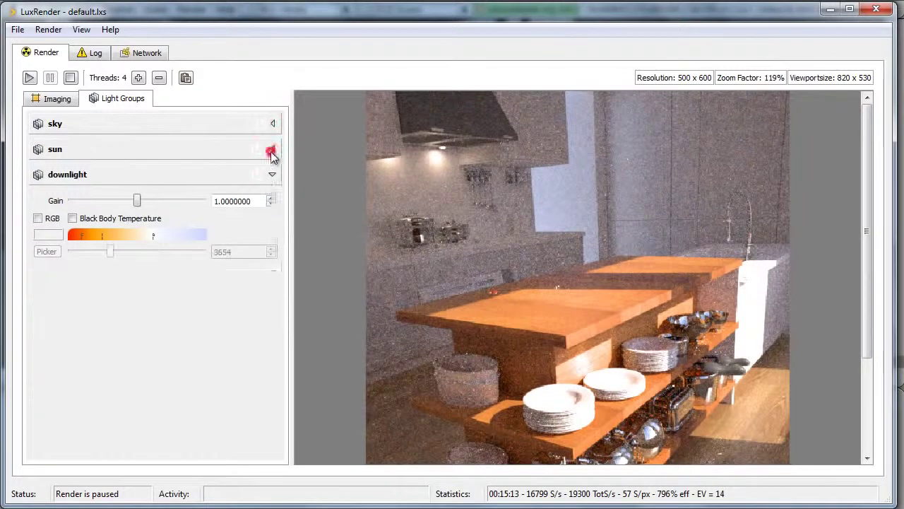
left_click(274, 174)
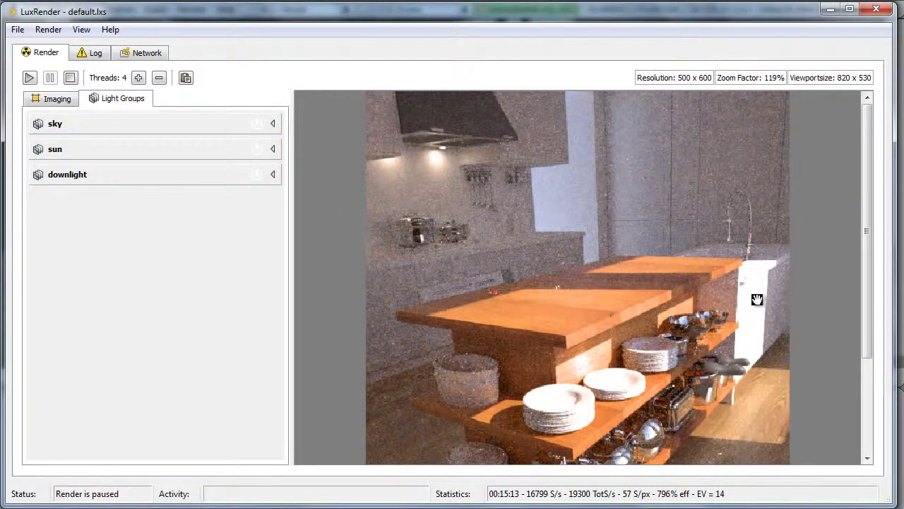
left_click_drag(865, 275, 869, 361)
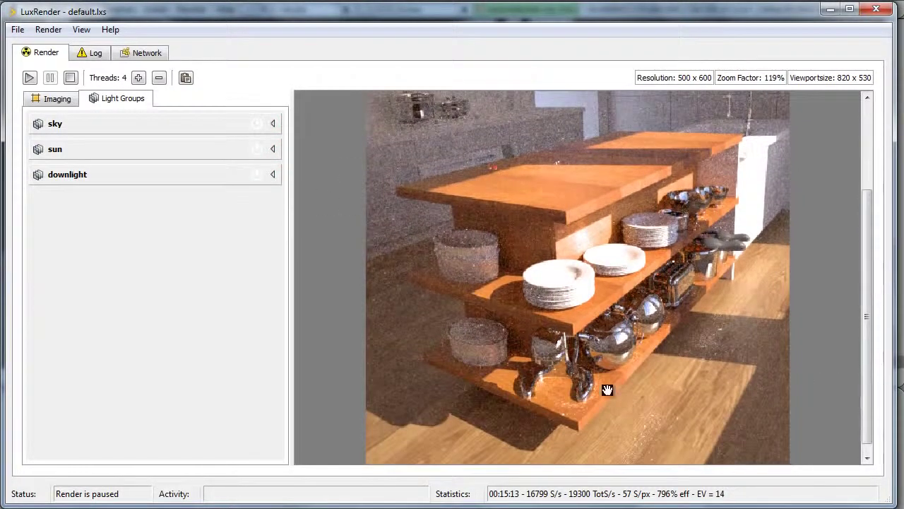
left_click_drag(864, 274, 864, 222)
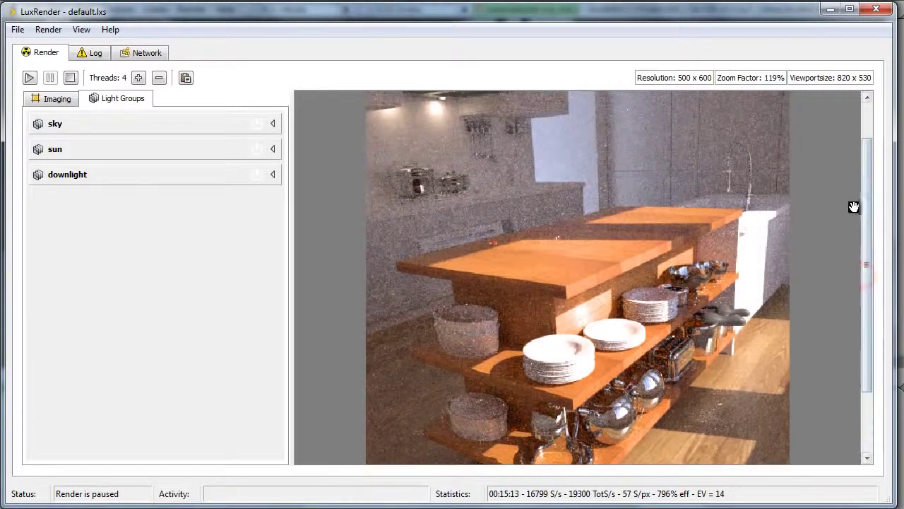
left_click(865, 201)
left_click(871, 228)
mouse_move(862, 192)
left_mouse_down()
mouse_move(869, 275)
mouse_move(870, 207)
left_mouse_up()
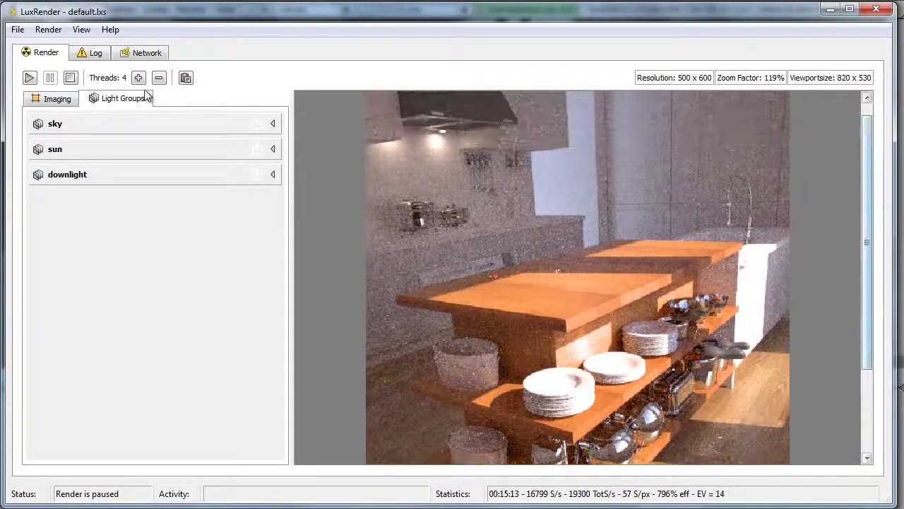
Step: Compute a new bloom layer with amount 0.25 and radius 0.20, and inspect the whole render
left_click(44, 102)
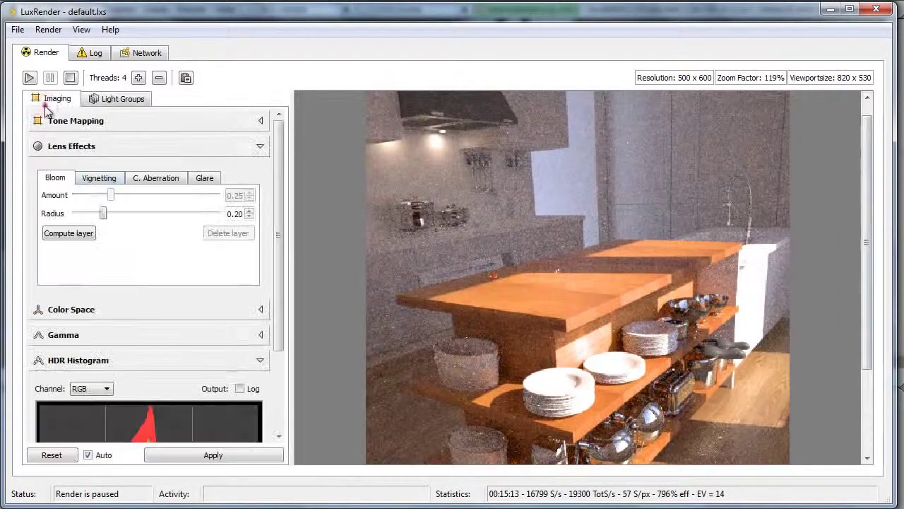
left_click(75, 231)
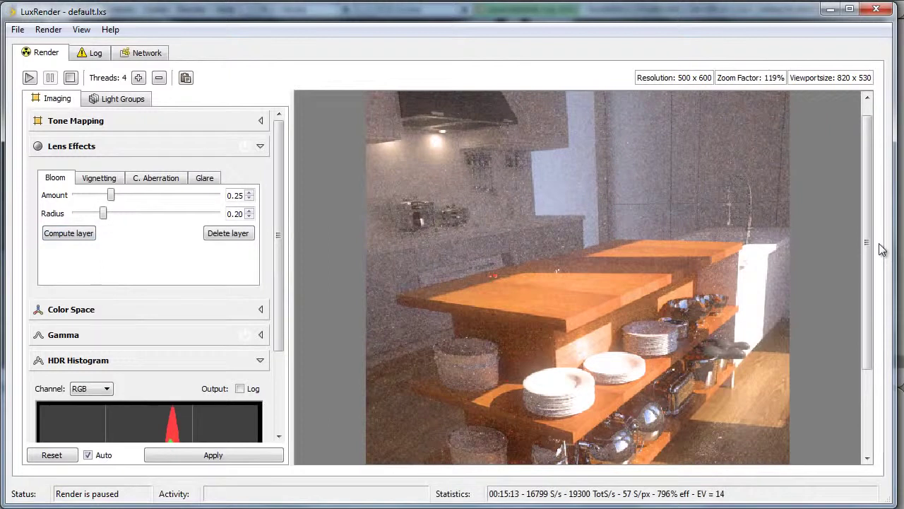
left_click_drag(870, 239, 896, 292)
mouse_move(873, 270)
left_mouse_down()
mouse_move(873, 281)
mouse_move(886, 196)
mouse_move(888, 280)
mouse_move(869, 270)
left_mouse_up()
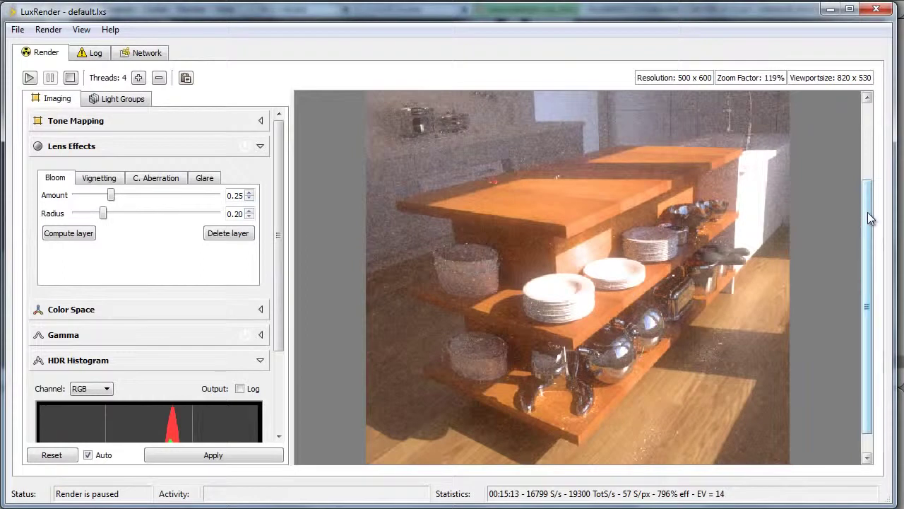
left_click_drag(870, 219, 881, 111)
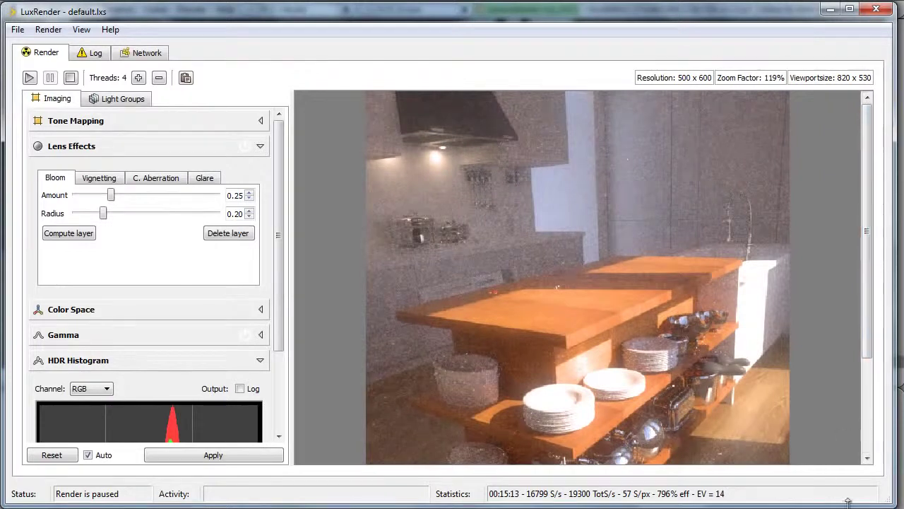